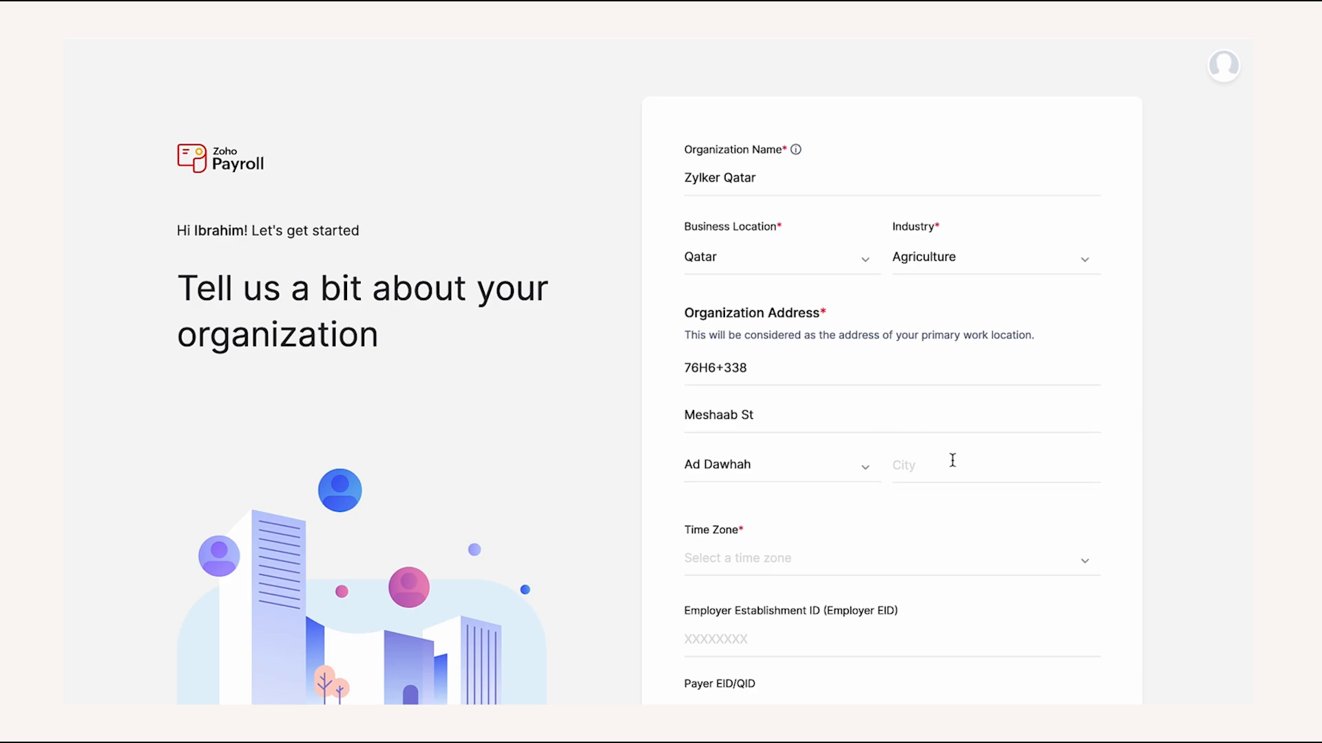
# - Enter Doha as the city and set the time zone to Arabia Standard Time (Asia/Qatar)
pyautogui.click(952, 461)
pyautogui.write('Doha')
pyautogui.click(1125, 496)
pyautogui.scroll(-3, 1123, 494)
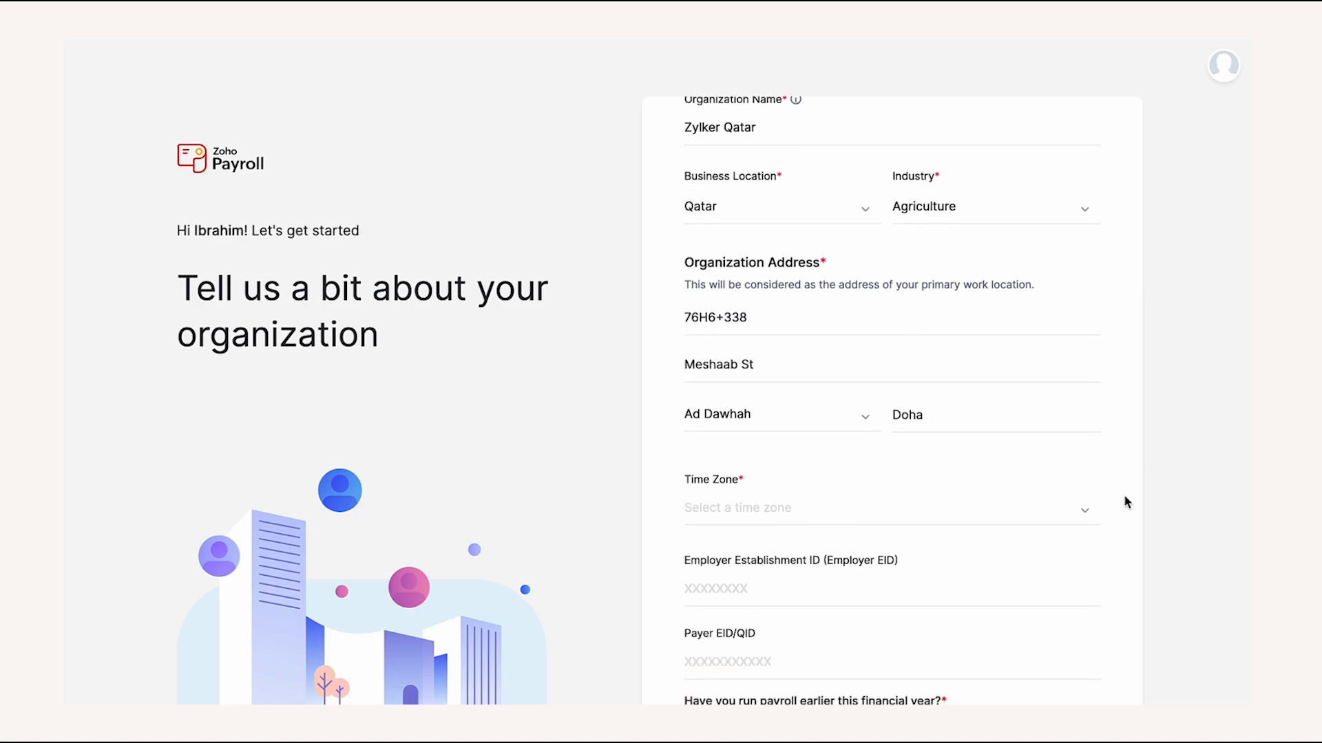
pyautogui.click(1030, 380)
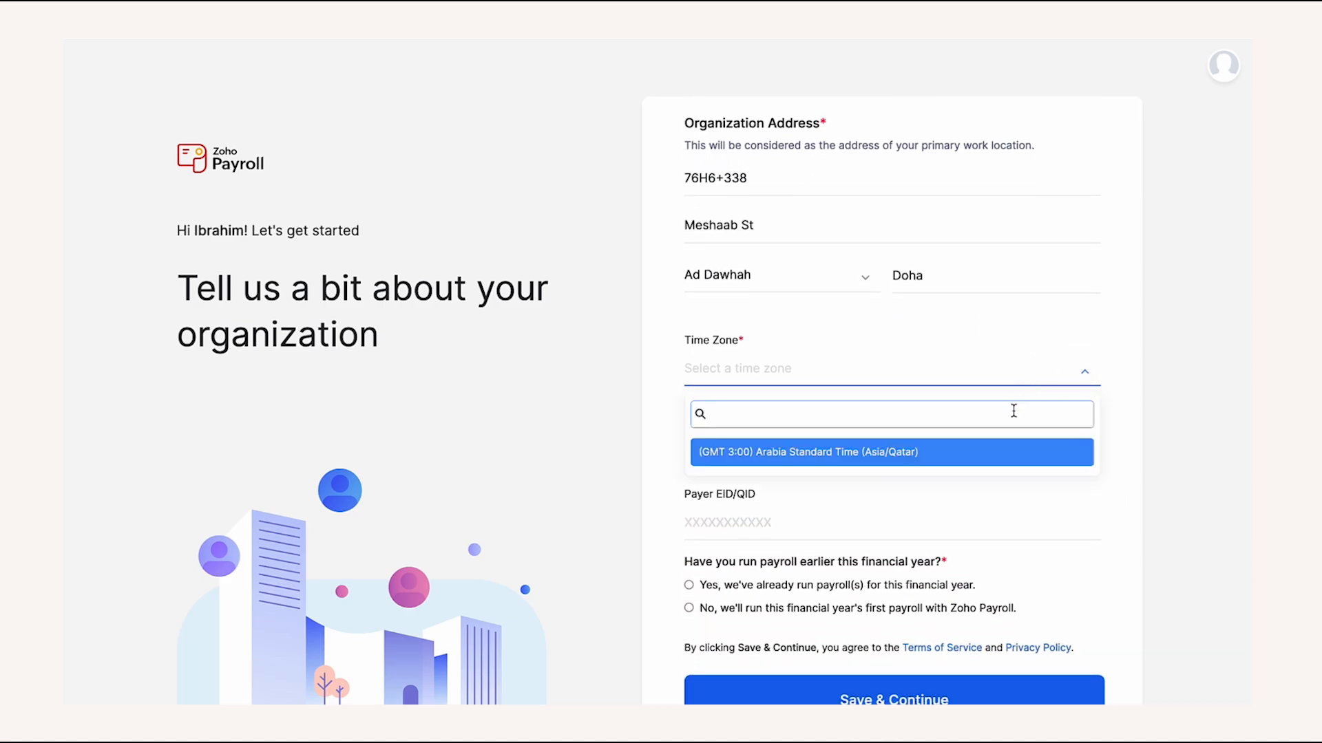
pyautogui.click(988, 456)
# - Fill in the employer establishment ID, mark this as the year's first payroll, and save
pyautogui.click(962, 455)
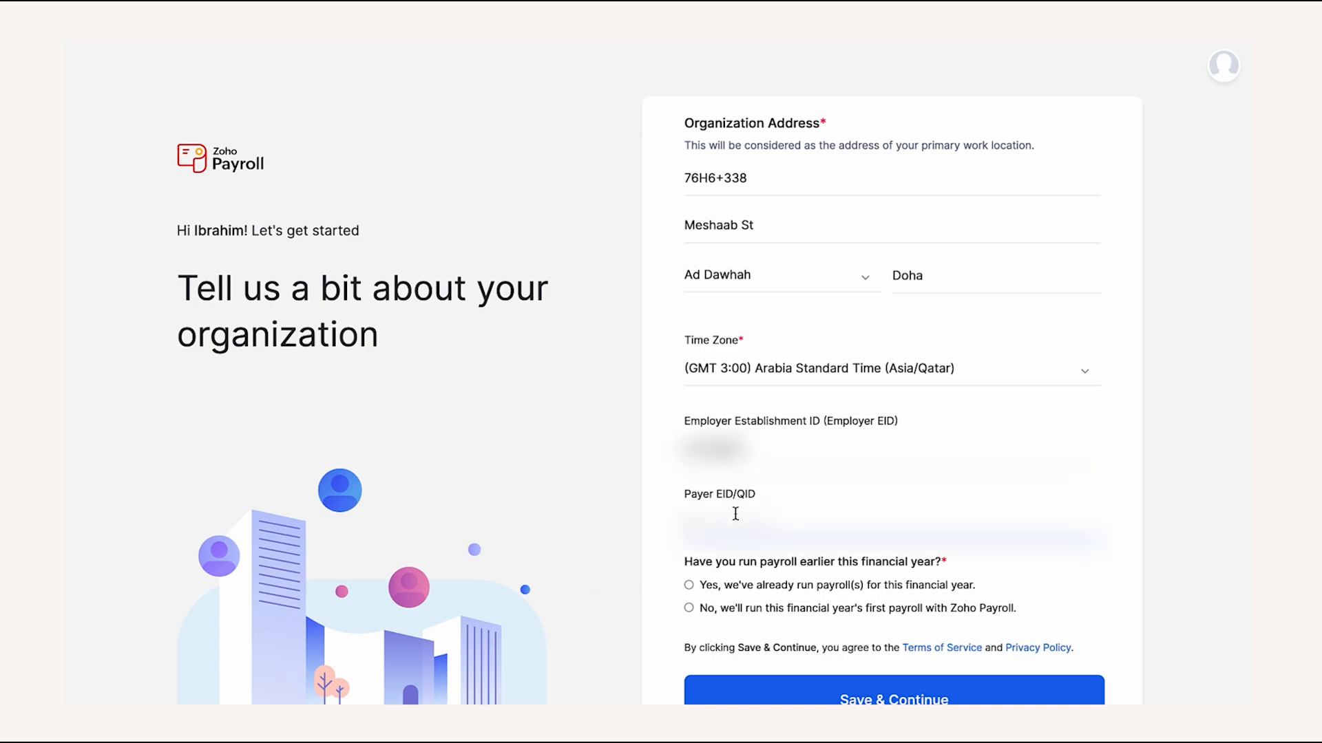
pyautogui.write('***********')
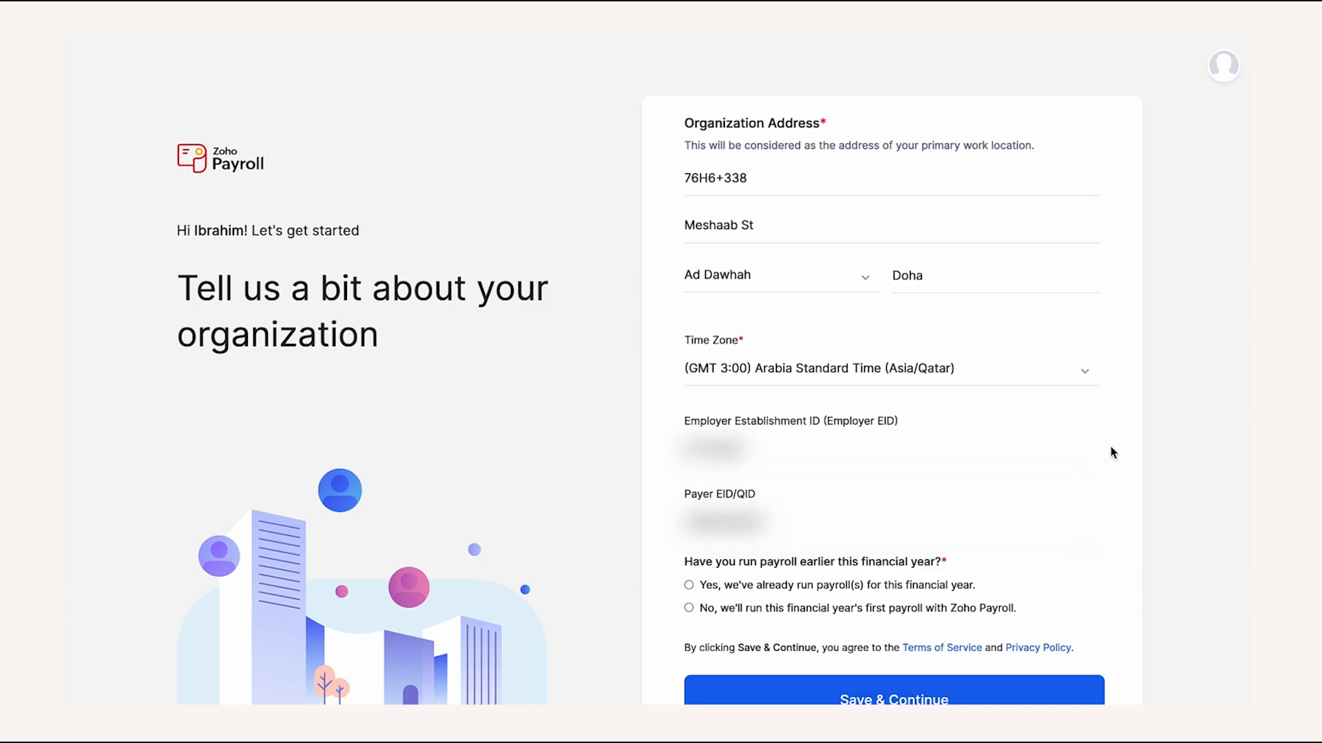
pyautogui.scroll(-1, 1111, 453)
pyautogui.scroll(-2, 1111, 453)
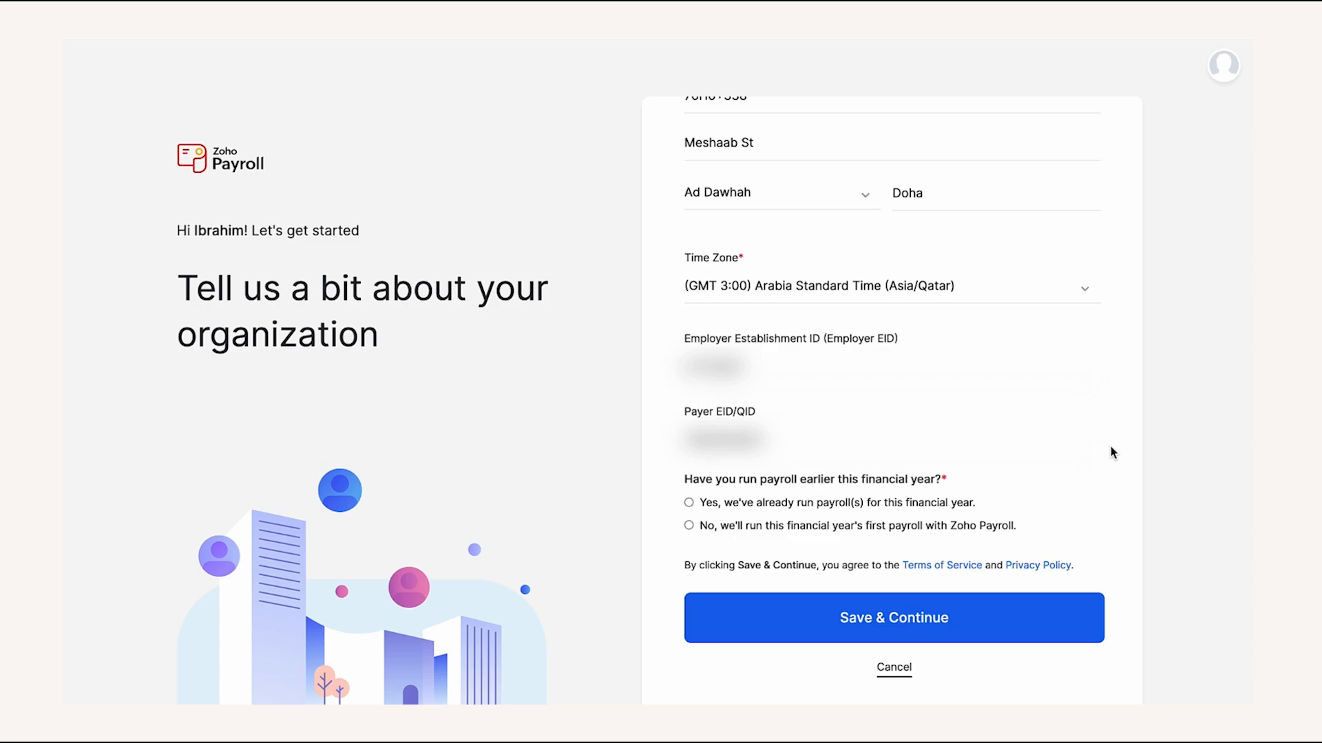
pyautogui.click(929, 524)
pyautogui.click(893, 631)
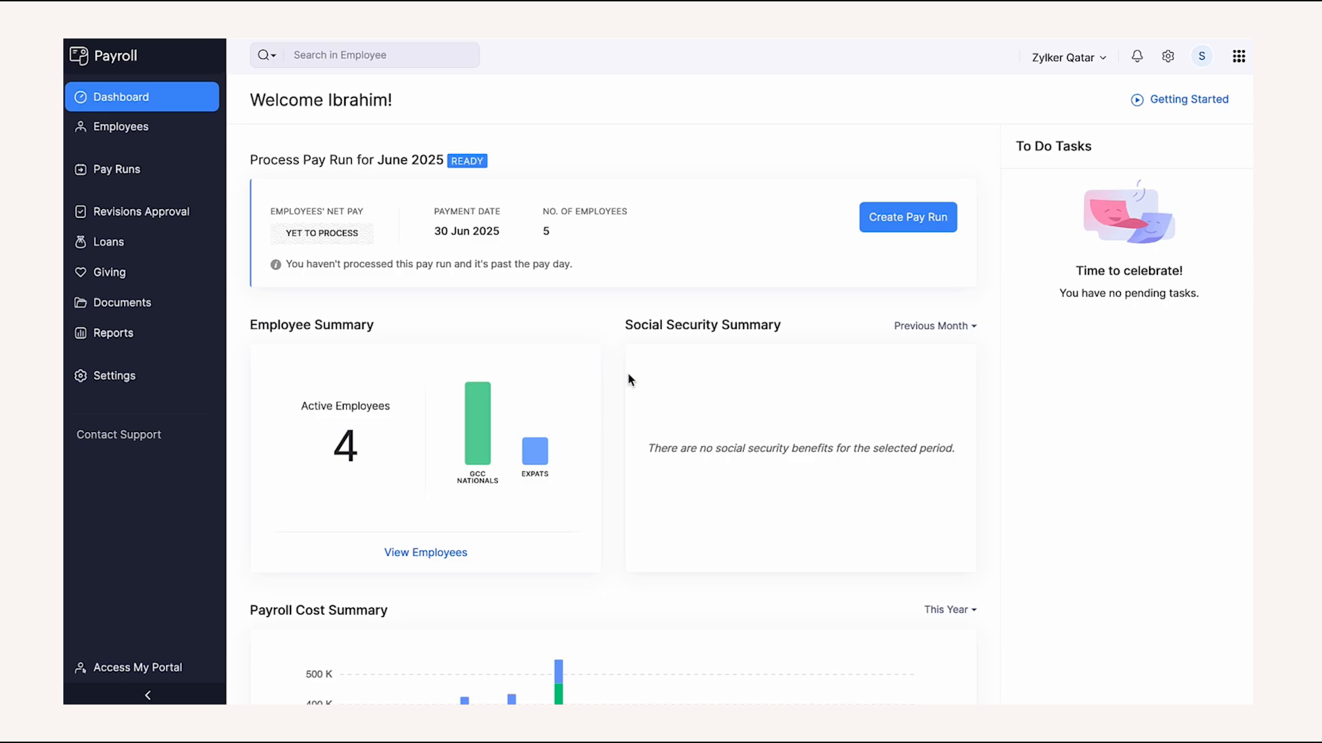
# - Open the Organization Details step from the Getting Started checklist to reach the Organization Profile
pyautogui.click(1197, 109)
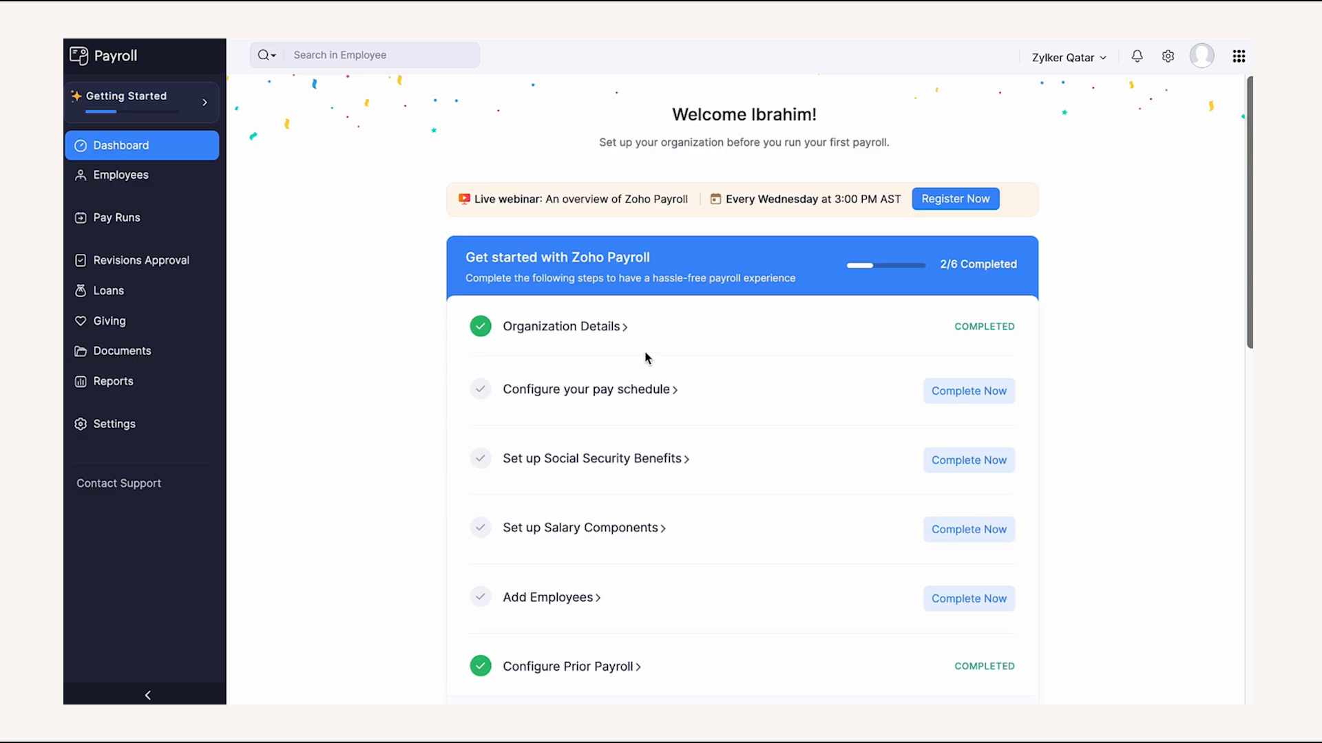
pyautogui.click(607, 329)
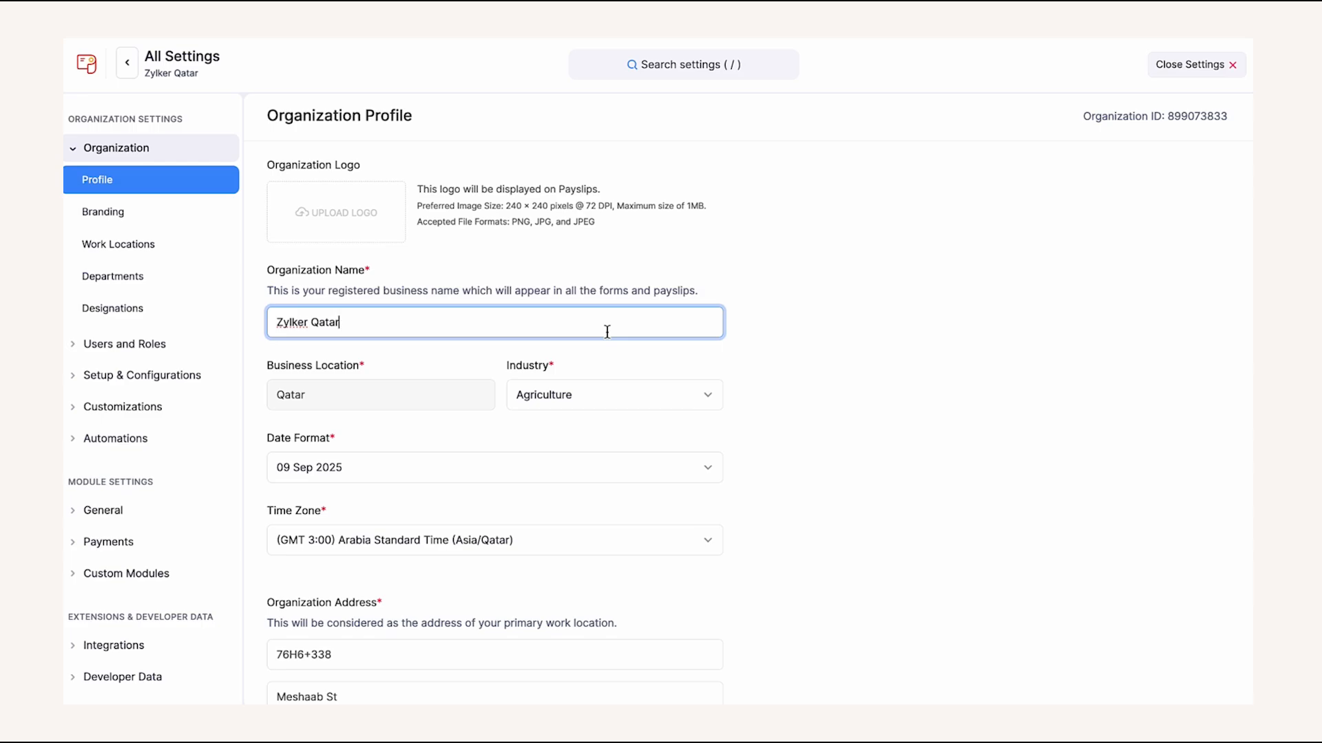
# - Upload zylker.png as the organization logo and save the Organization Profile
pyautogui.click(758, 310)
pyautogui.scroll(-1, 757, 309)
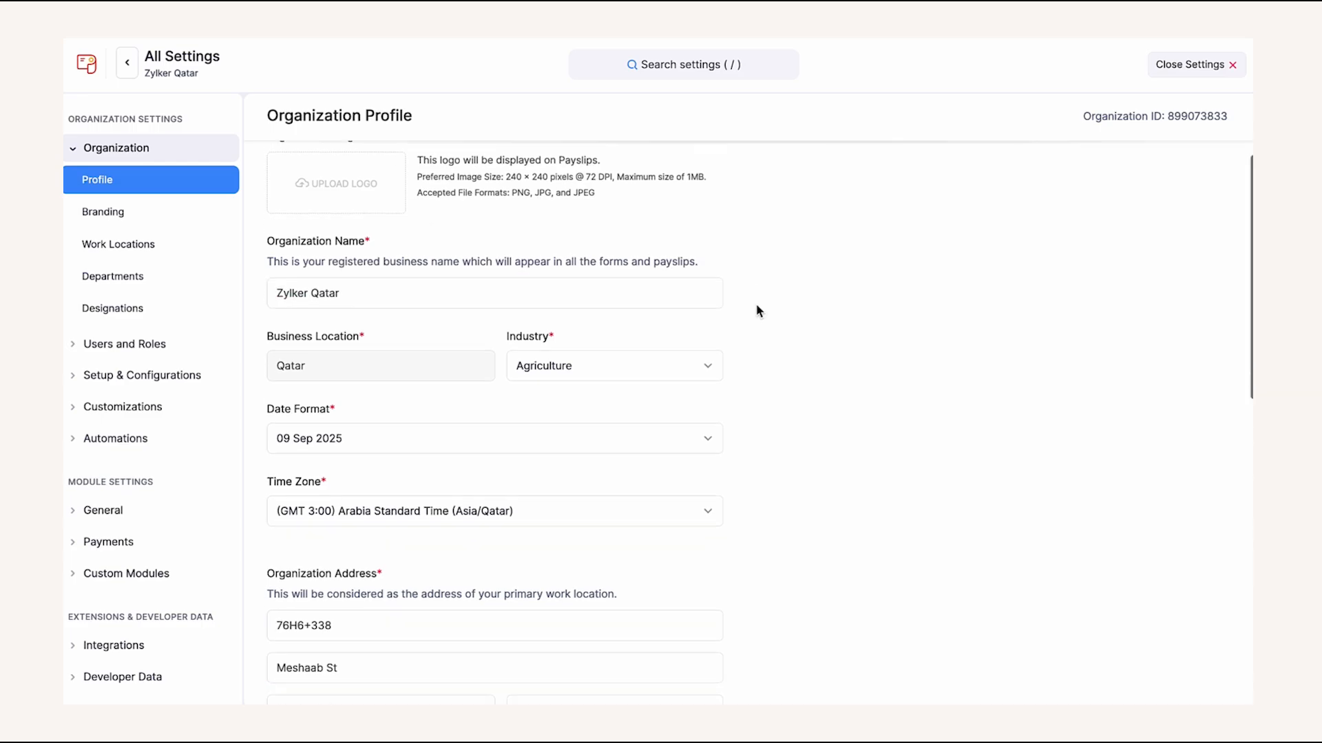
pyautogui.scroll(1, 758, 309)
pyautogui.click(355, 232)
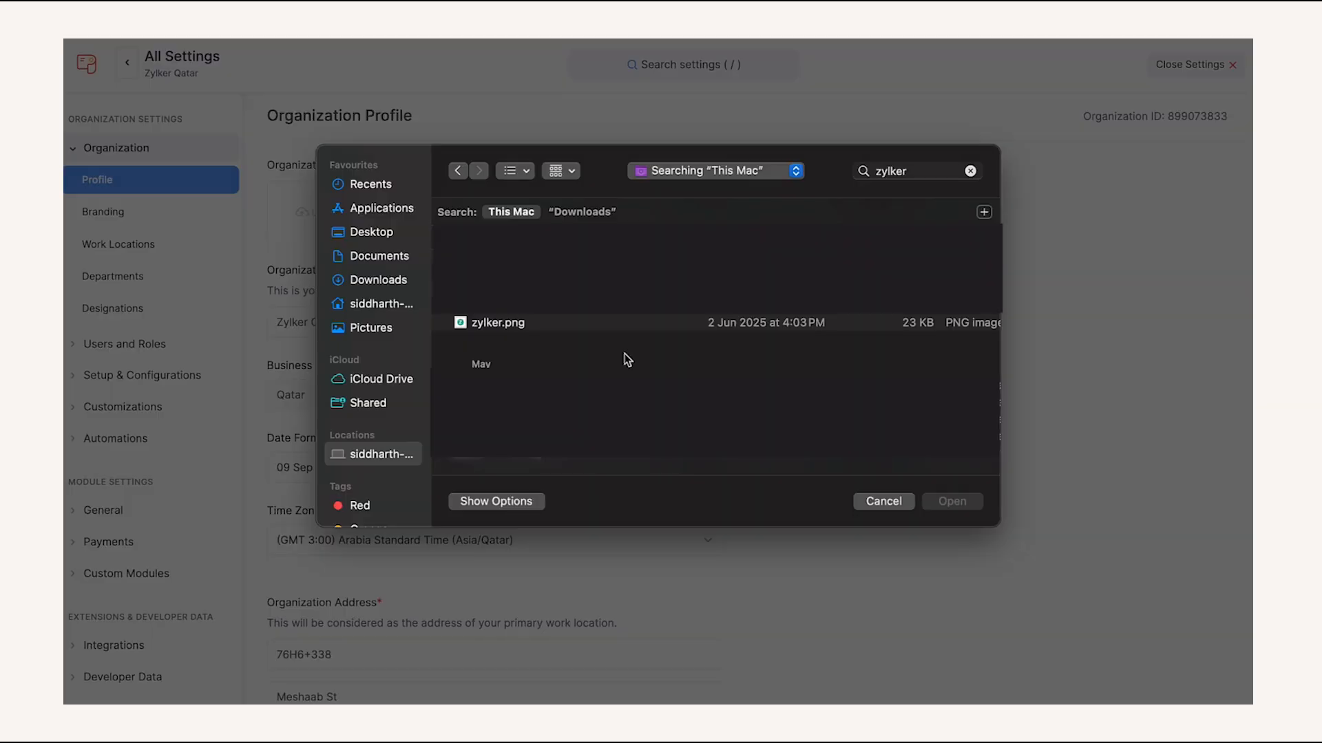
pyautogui.click(587, 329)
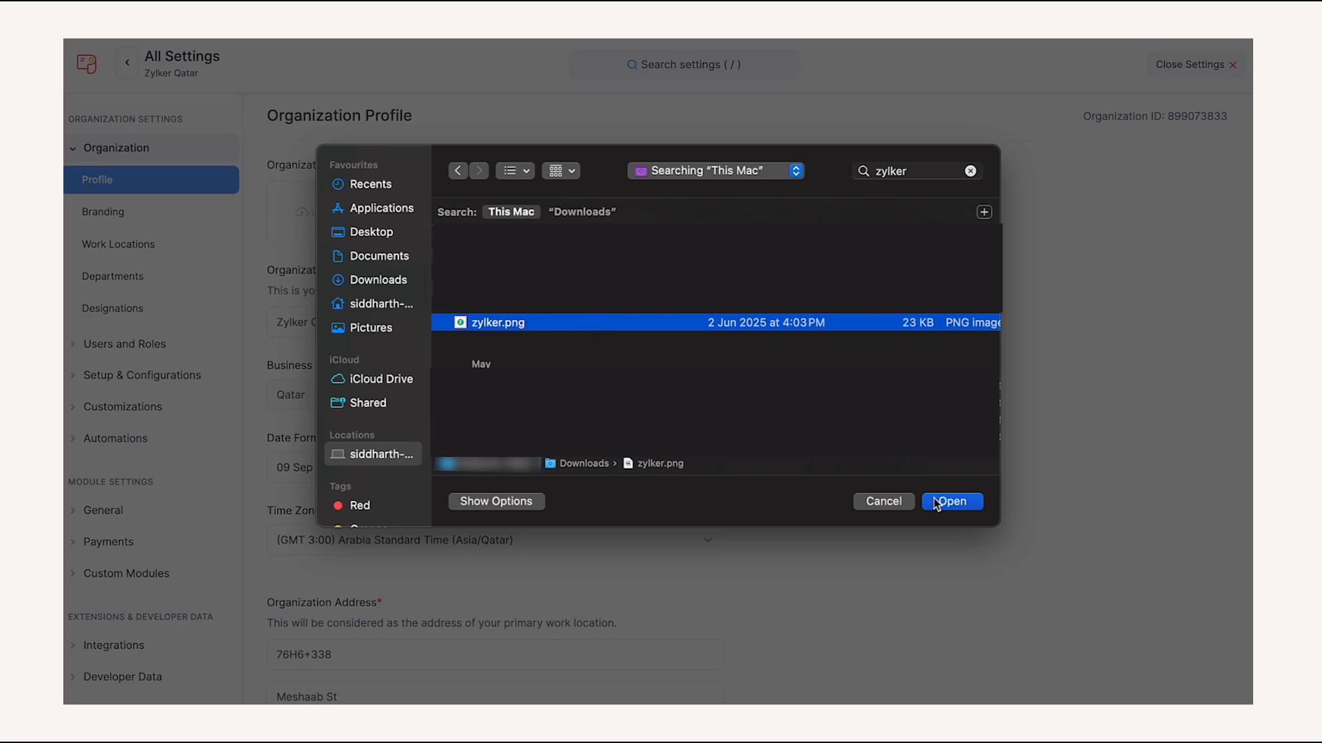
pyautogui.click(937, 500)
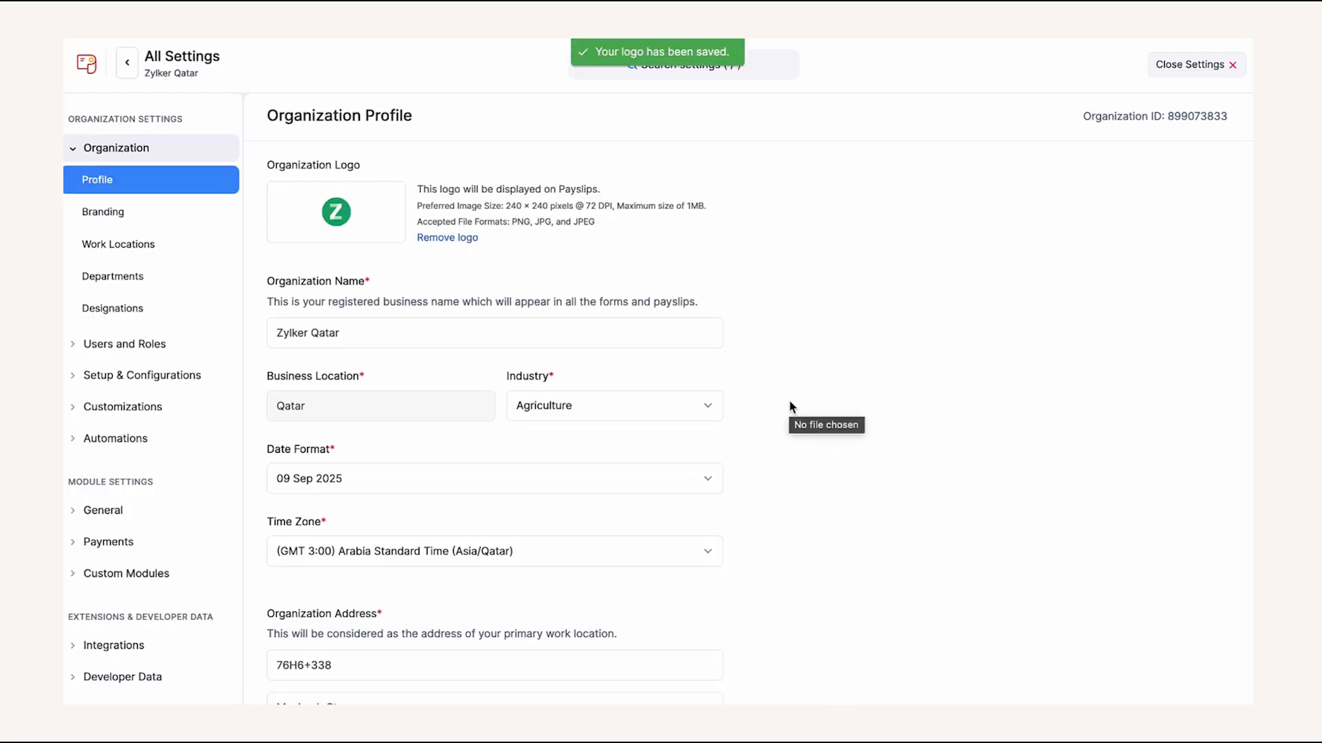
pyautogui.scroll(-3, 792, 407)
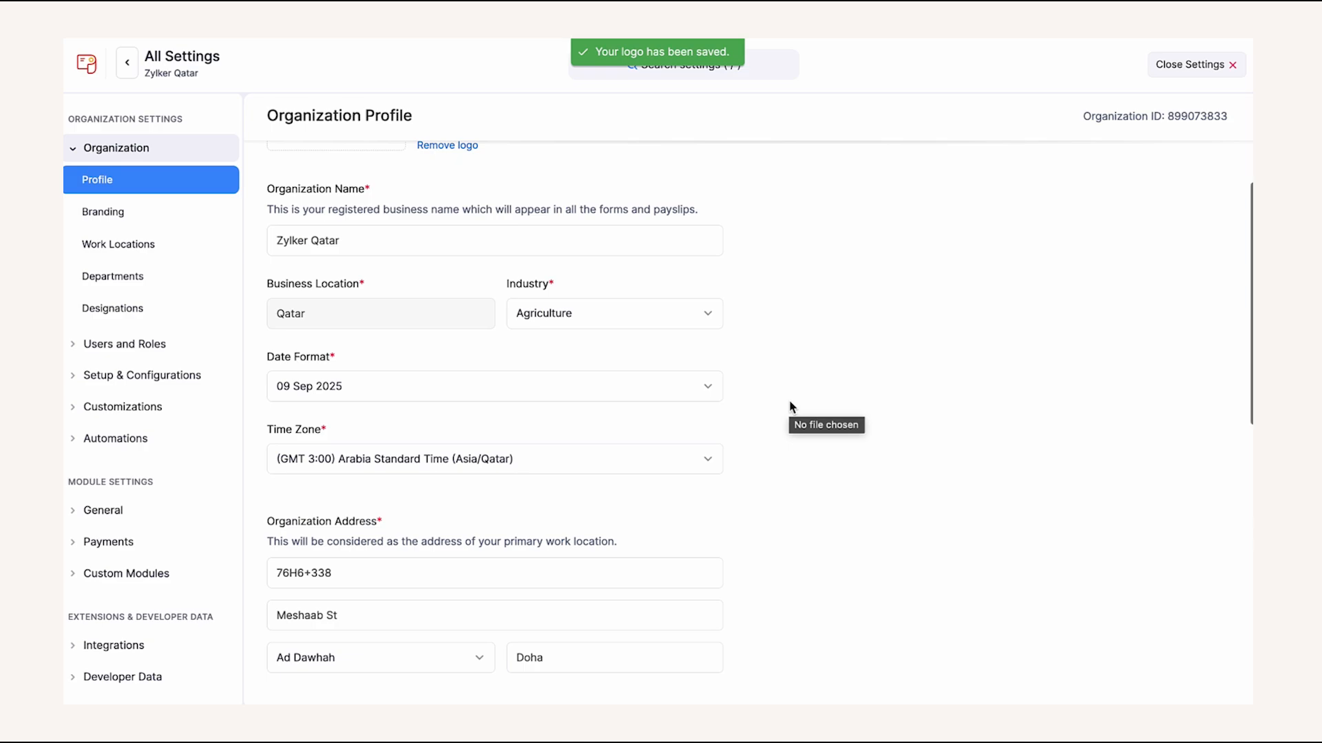
pyautogui.scroll(-3, 792, 407)
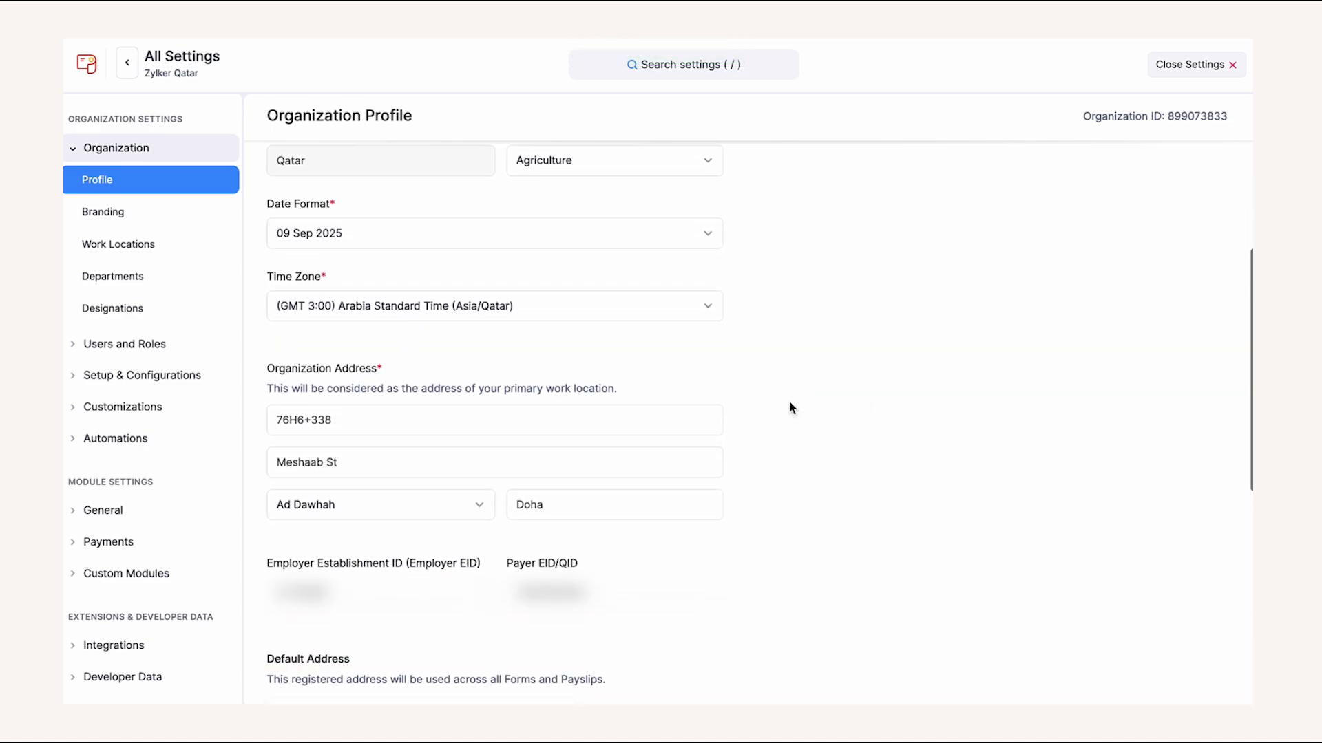
pyautogui.scroll(-5, 792, 406)
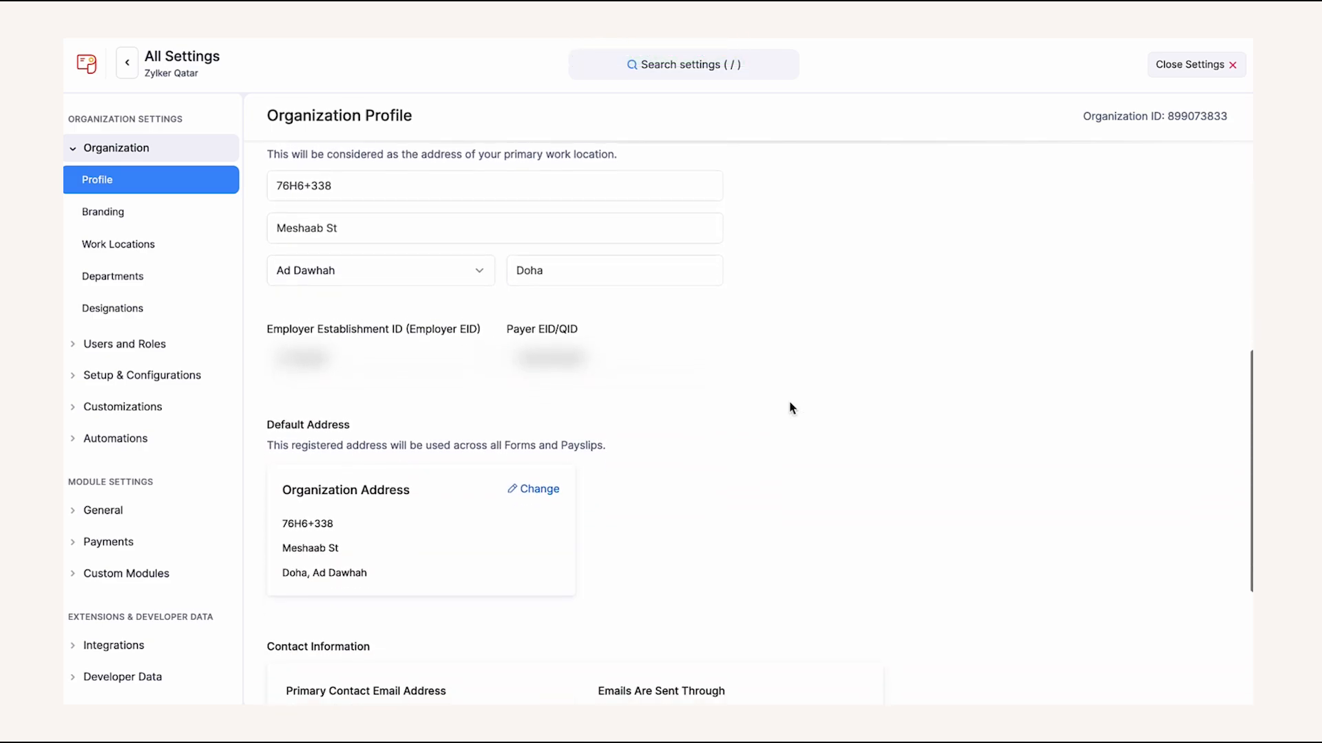
pyautogui.scroll(-3, 792, 407)
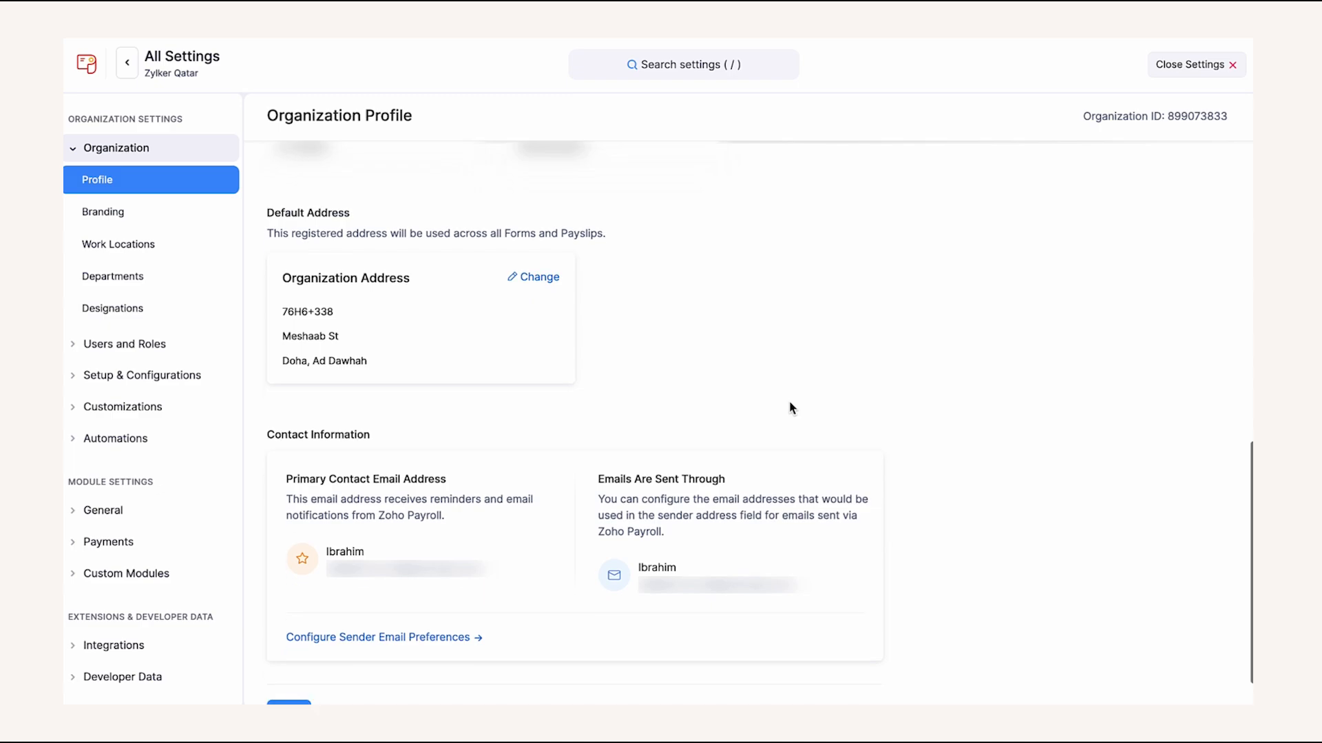
pyautogui.scroll(-1, 791, 407)
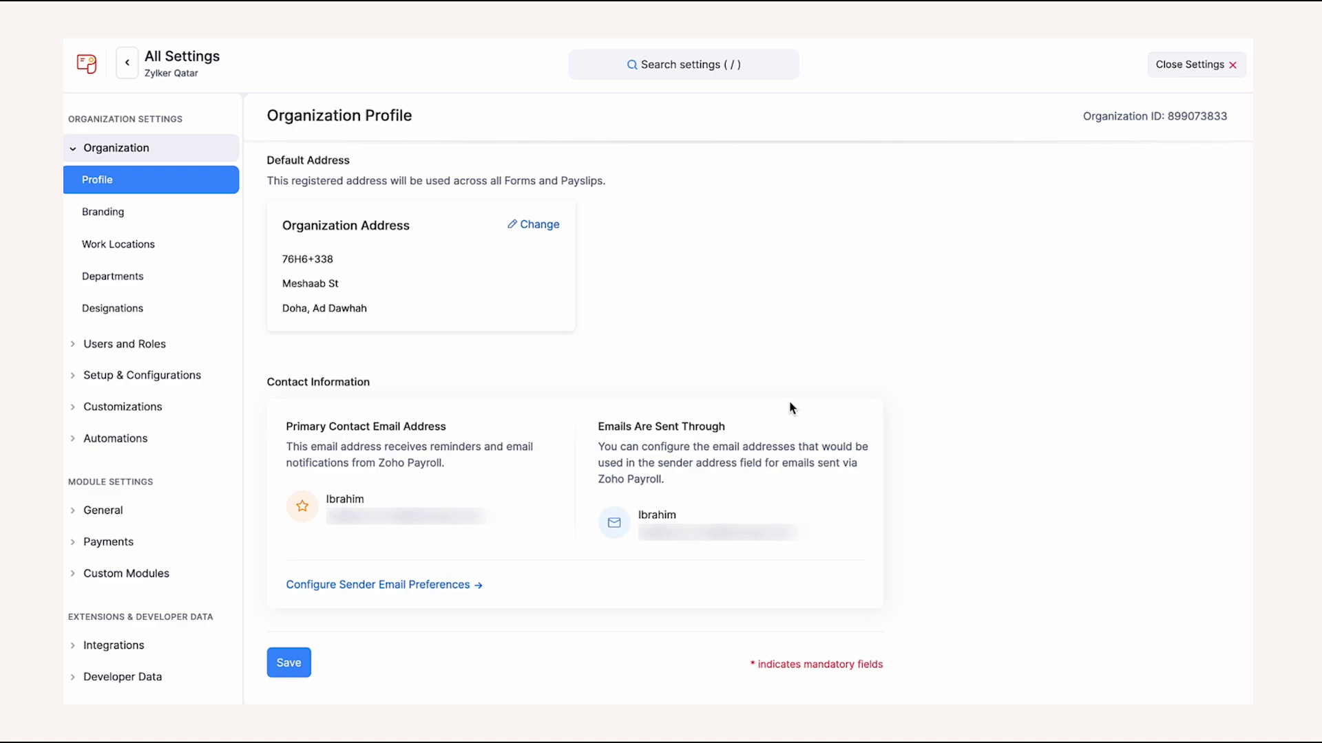
pyautogui.click(289, 662)
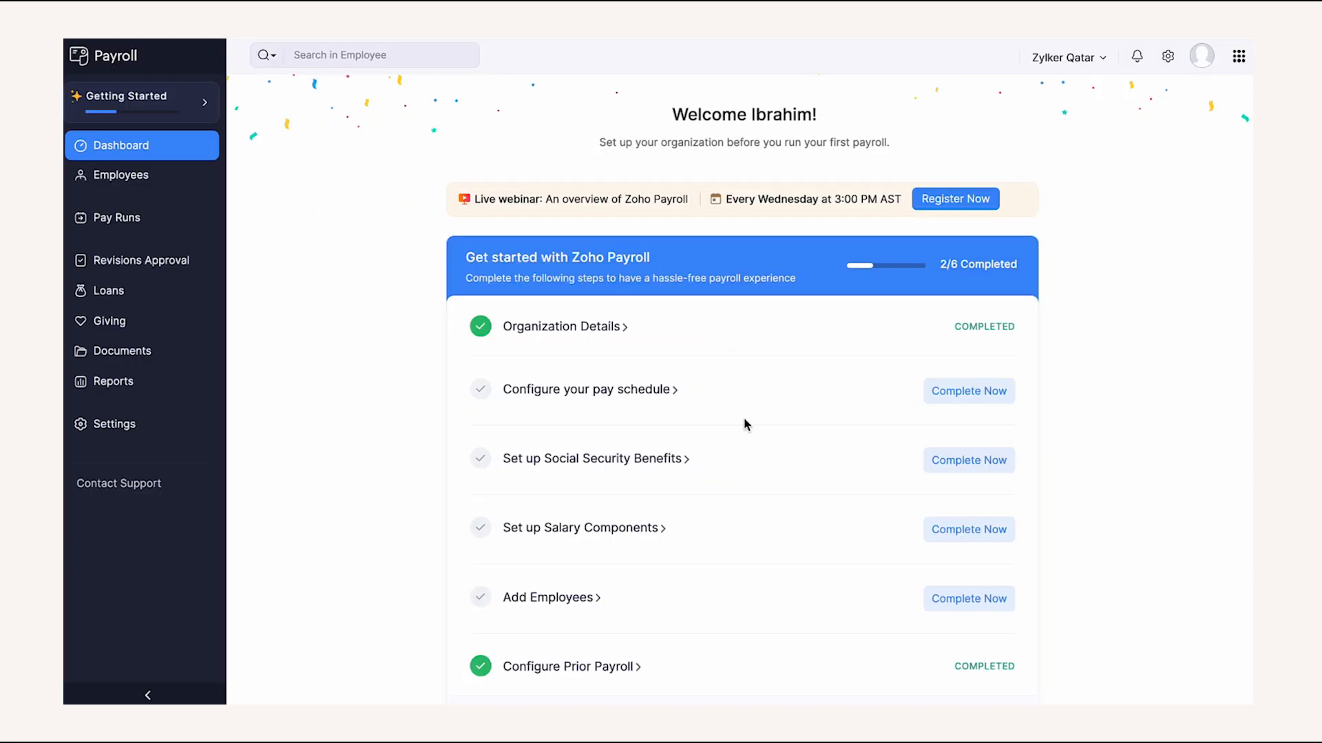
# - Base monthly salary on 21 organisation working days, paid on the last working day
pyautogui.click(970, 401)
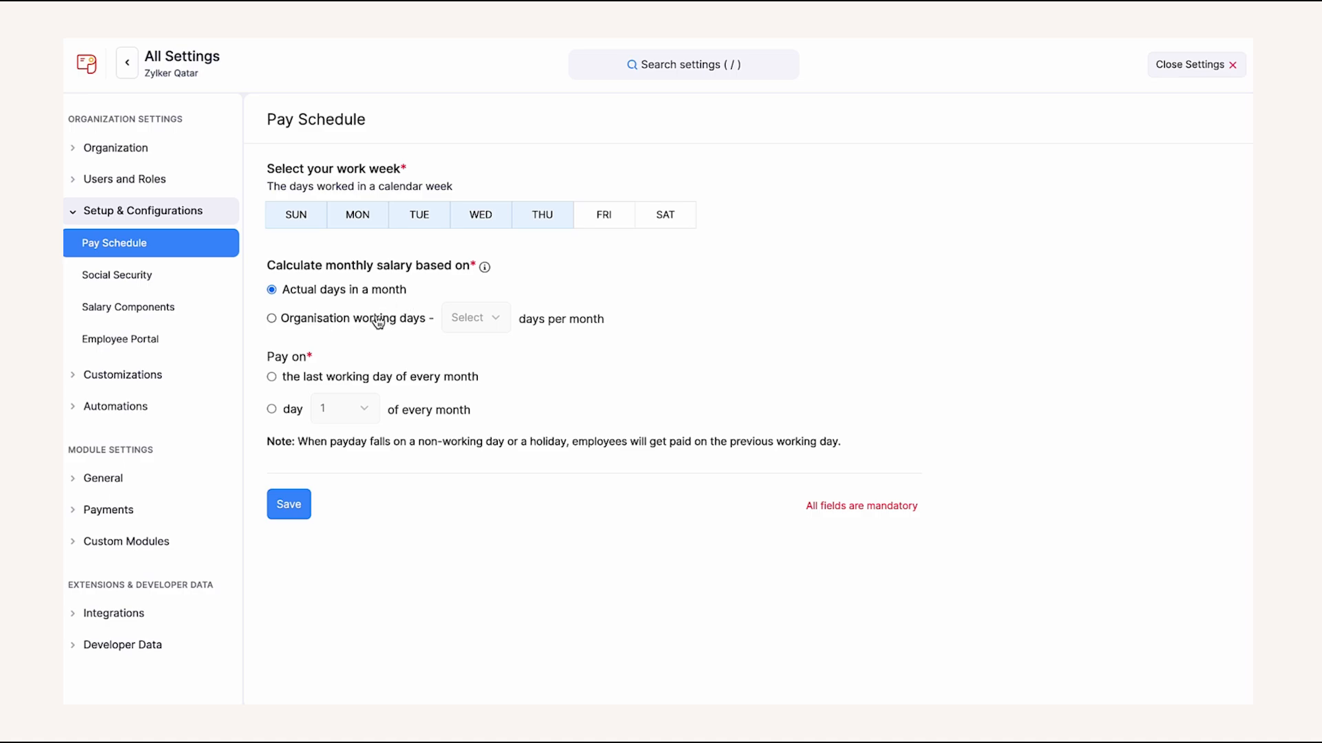
pyautogui.click(273, 319)
pyautogui.click(475, 322)
pyautogui.click(475, 426)
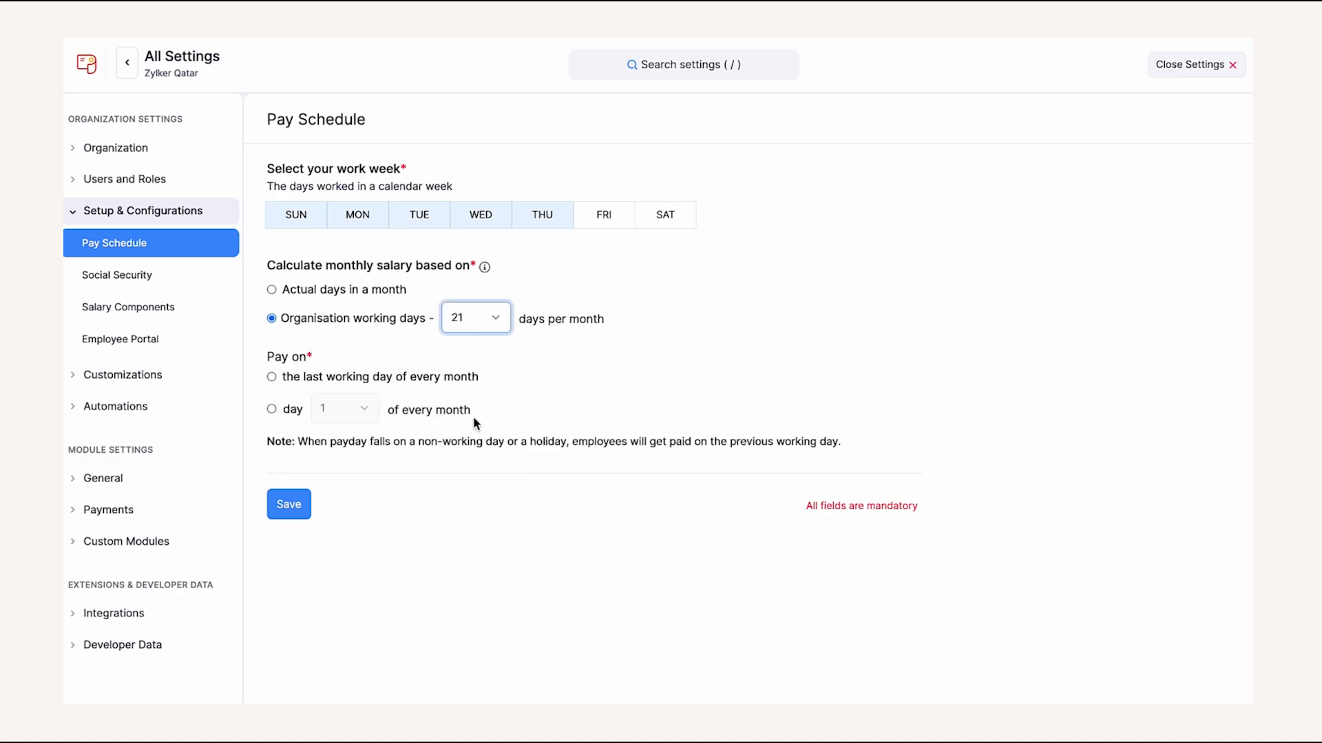
pyautogui.click(272, 377)
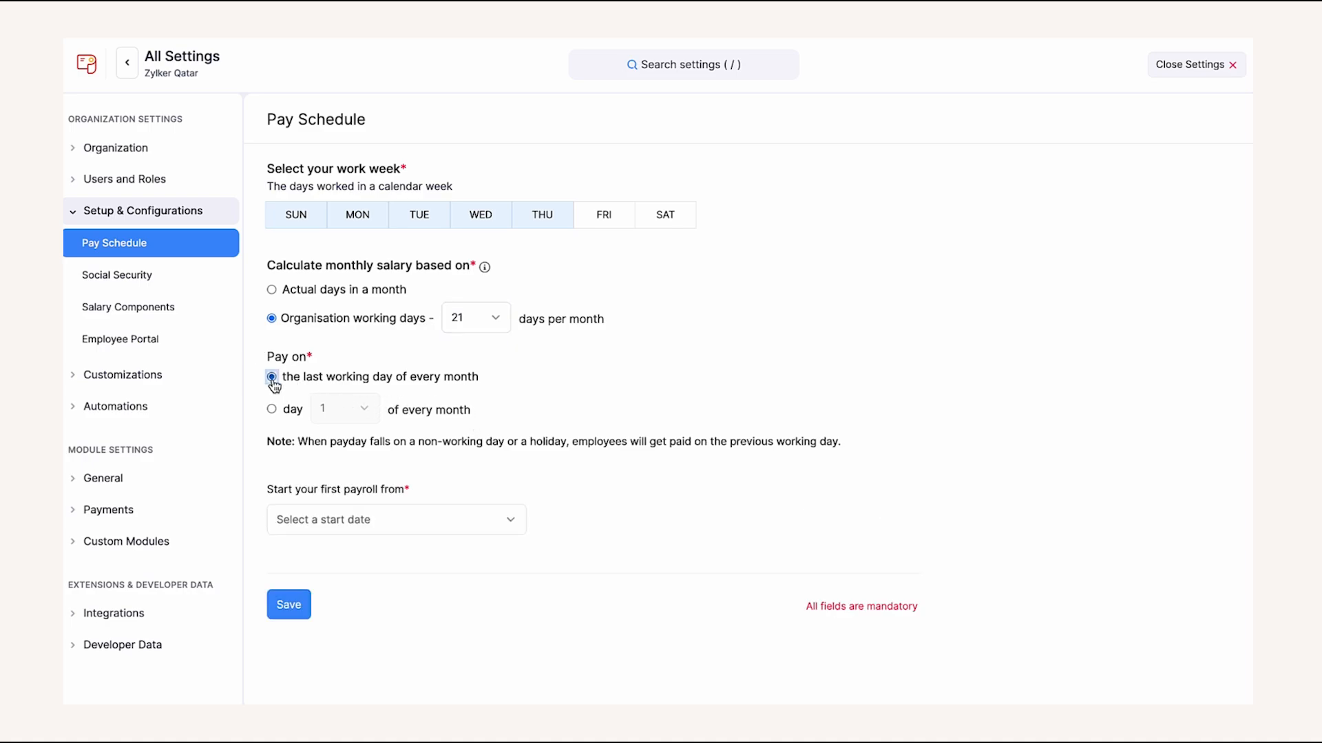
# - Start the first payroll in March-2025 with pay date 31 Mar 2025 and save the schedule
pyautogui.click(448, 523)
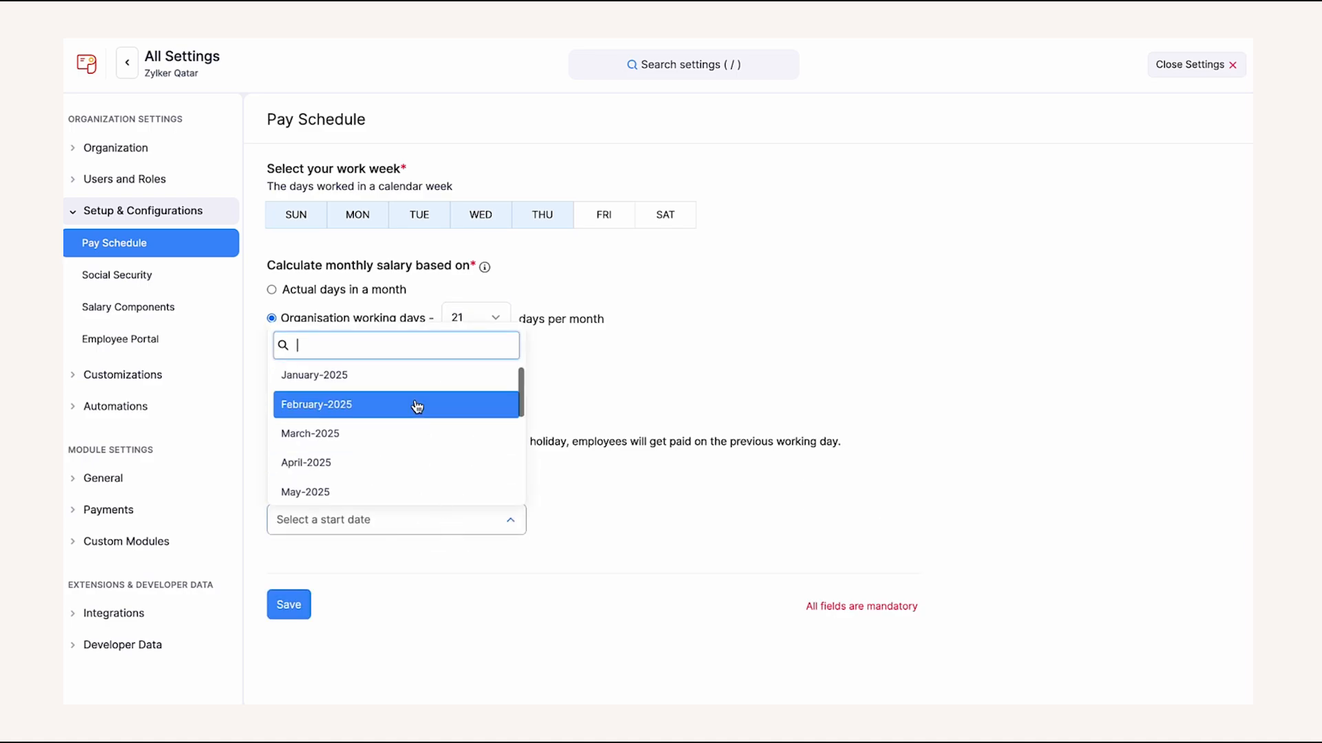
pyautogui.click(409, 432)
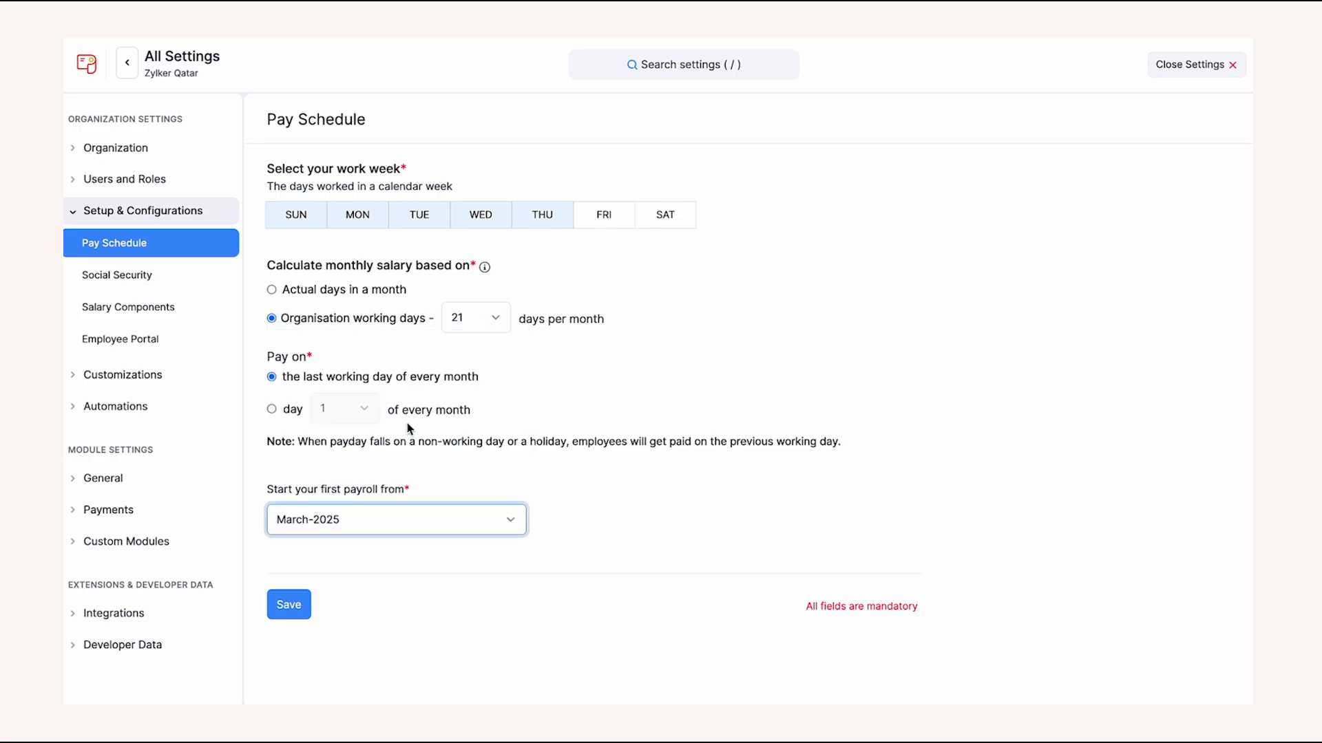
pyautogui.scroll(-2, 406, 441)
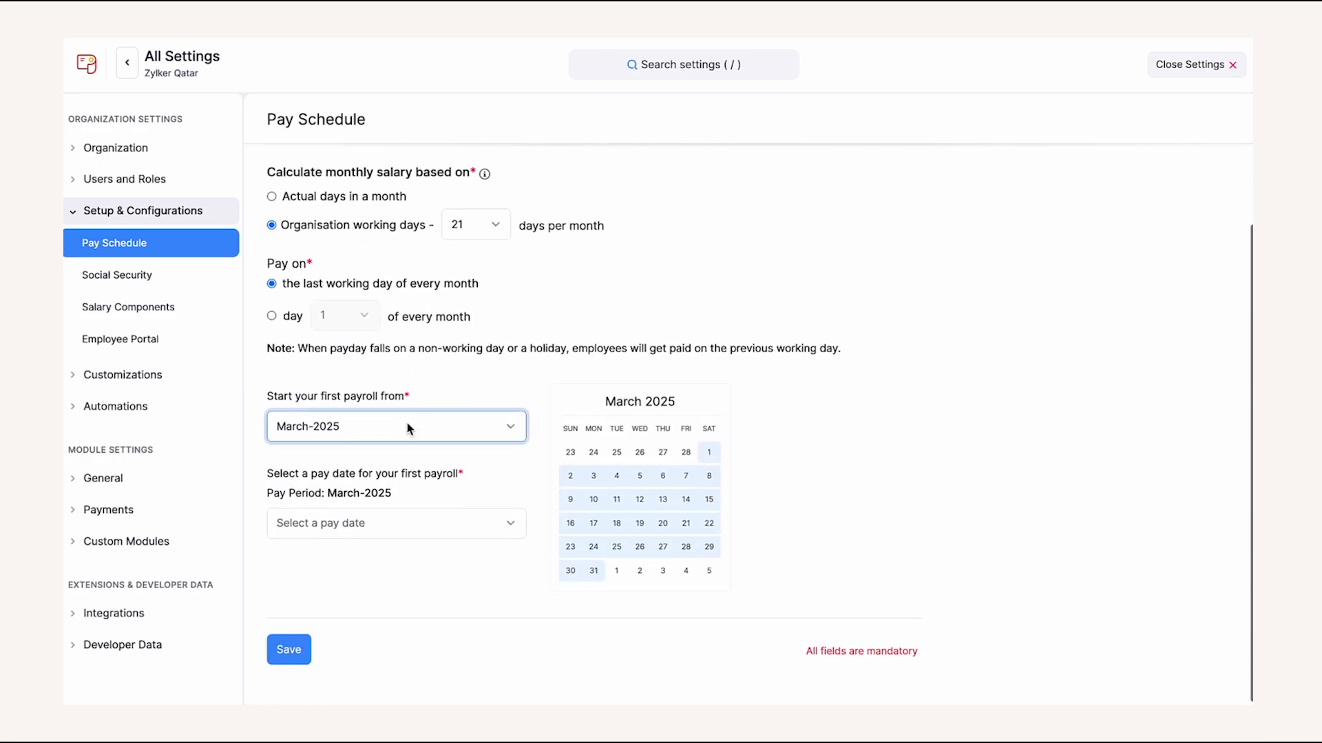
pyautogui.click(393, 519)
pyautogui.click(397, 458)
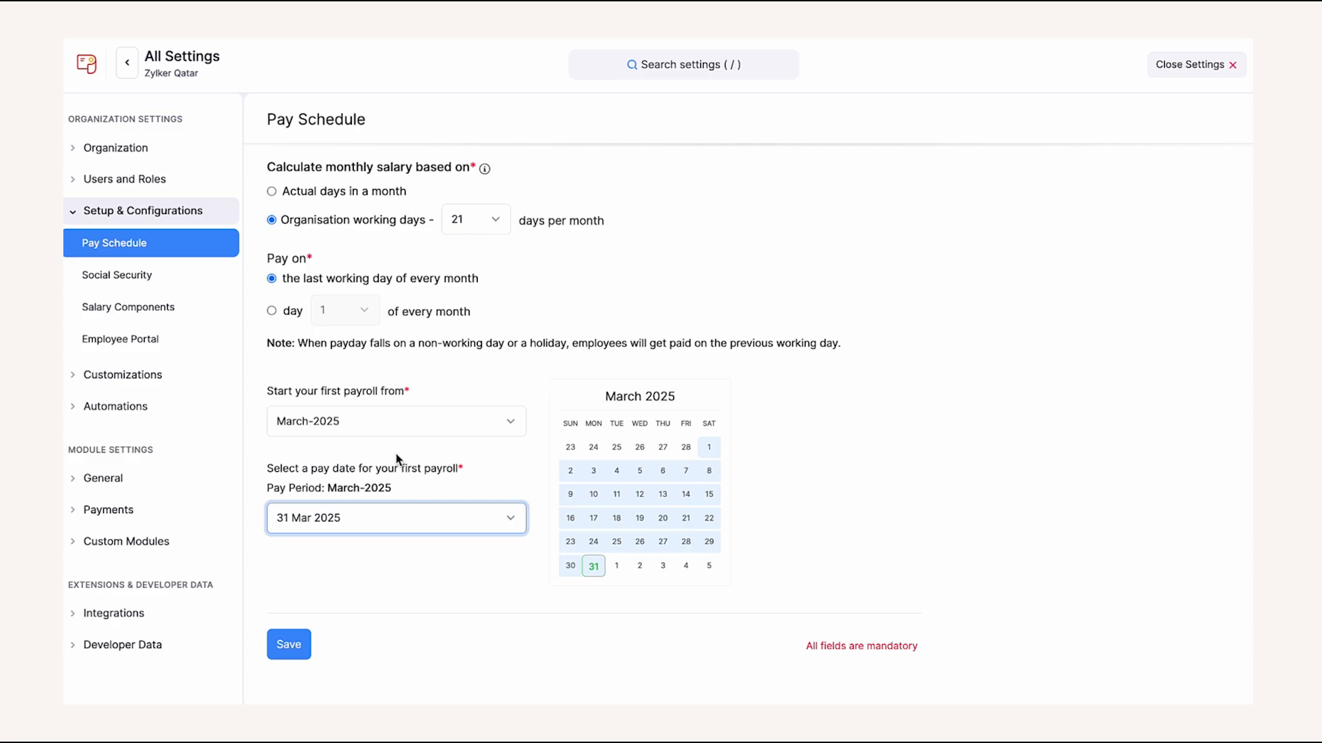
pyautogui.click(306, 654)
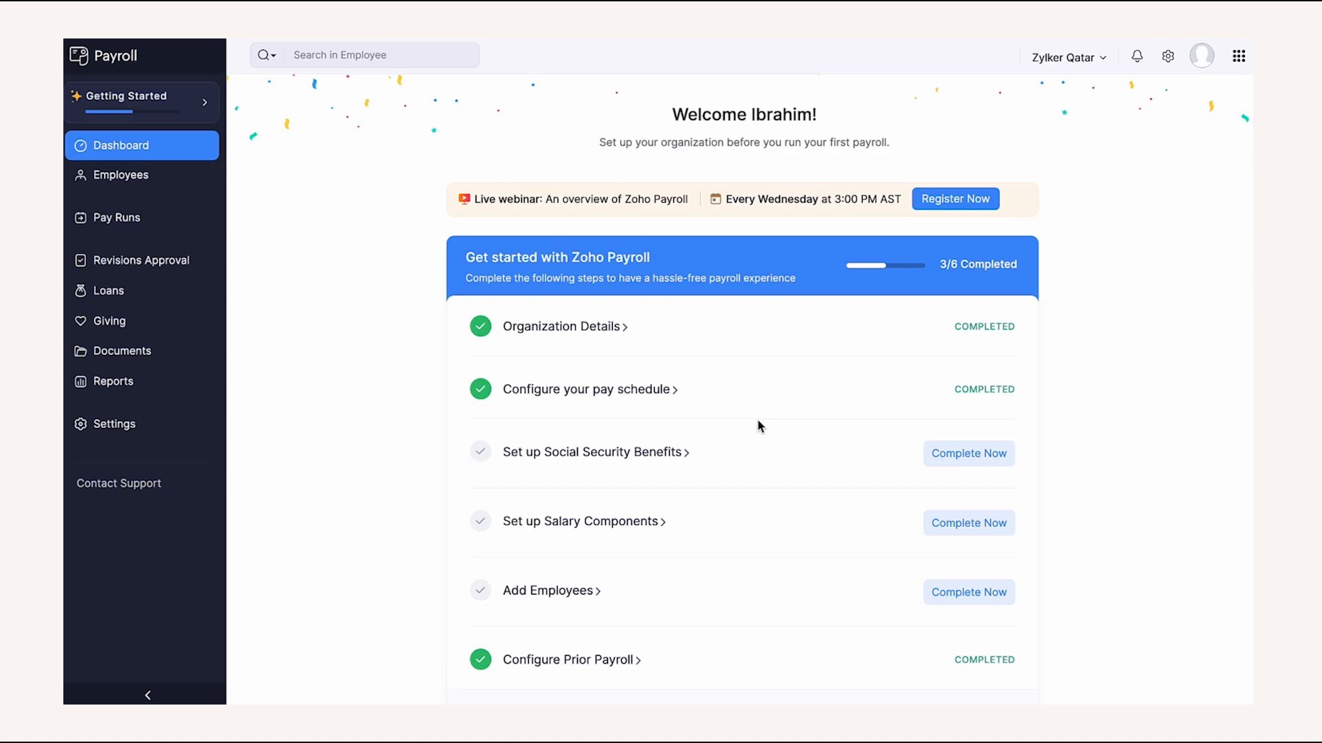
# - Turn on pro-rata calculation for GRSIA, keeping its QAR100,000 wage cap, and save it
pyautogui.moveTo(717, 451)
pyautogui.click(634, 455)
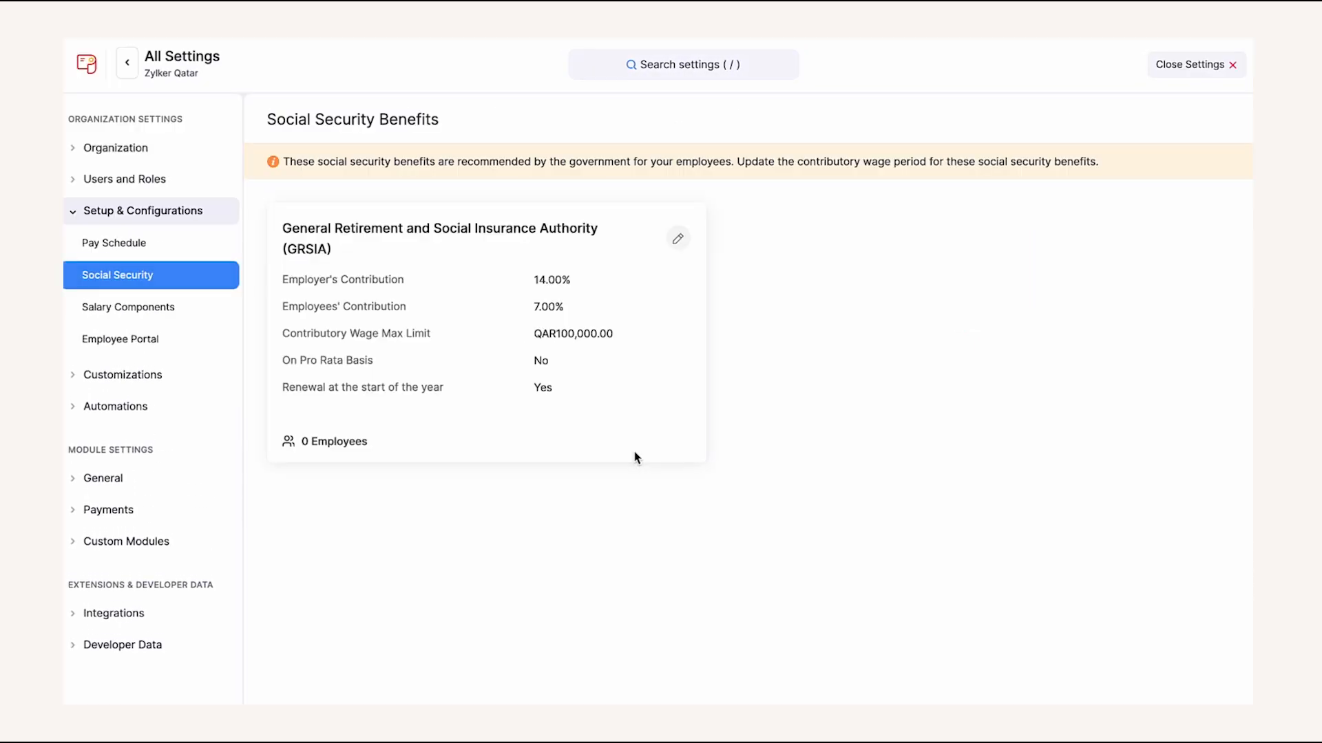
pyautogui.click(677, 238)
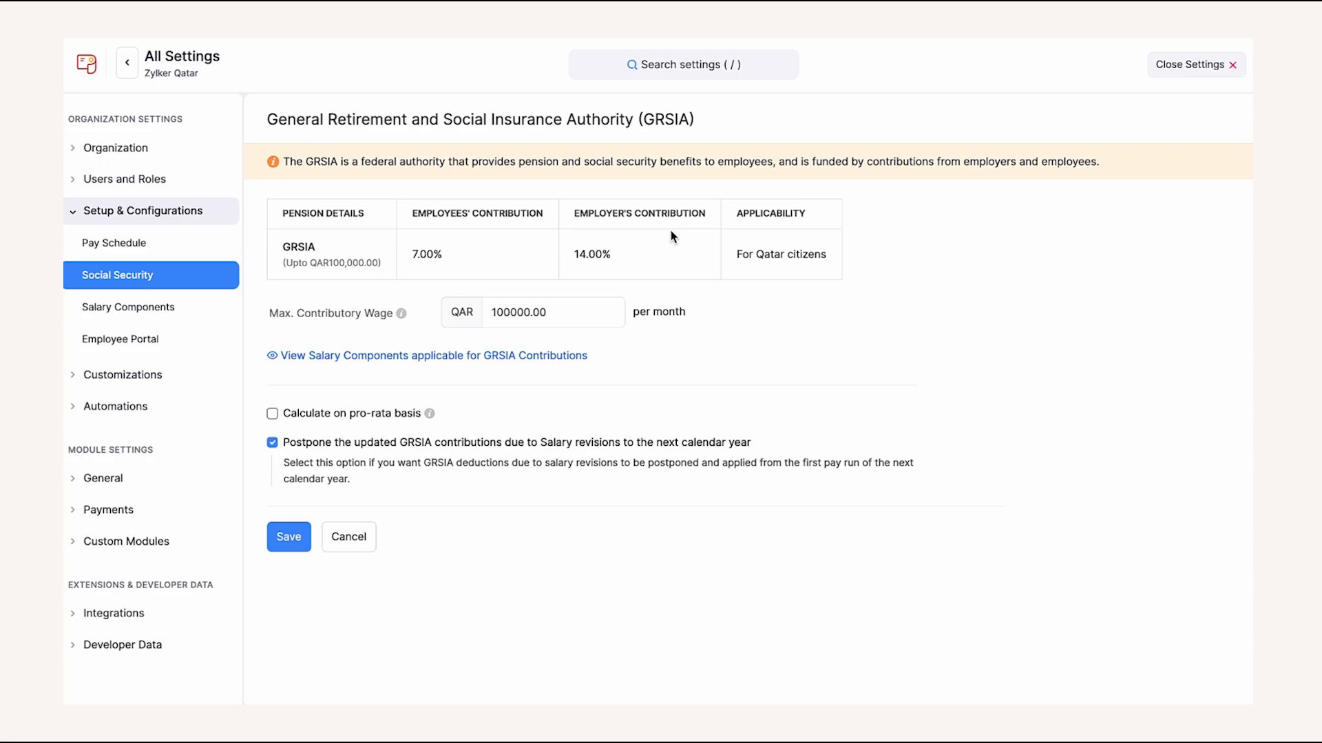
pyautogui.click(556, 313)
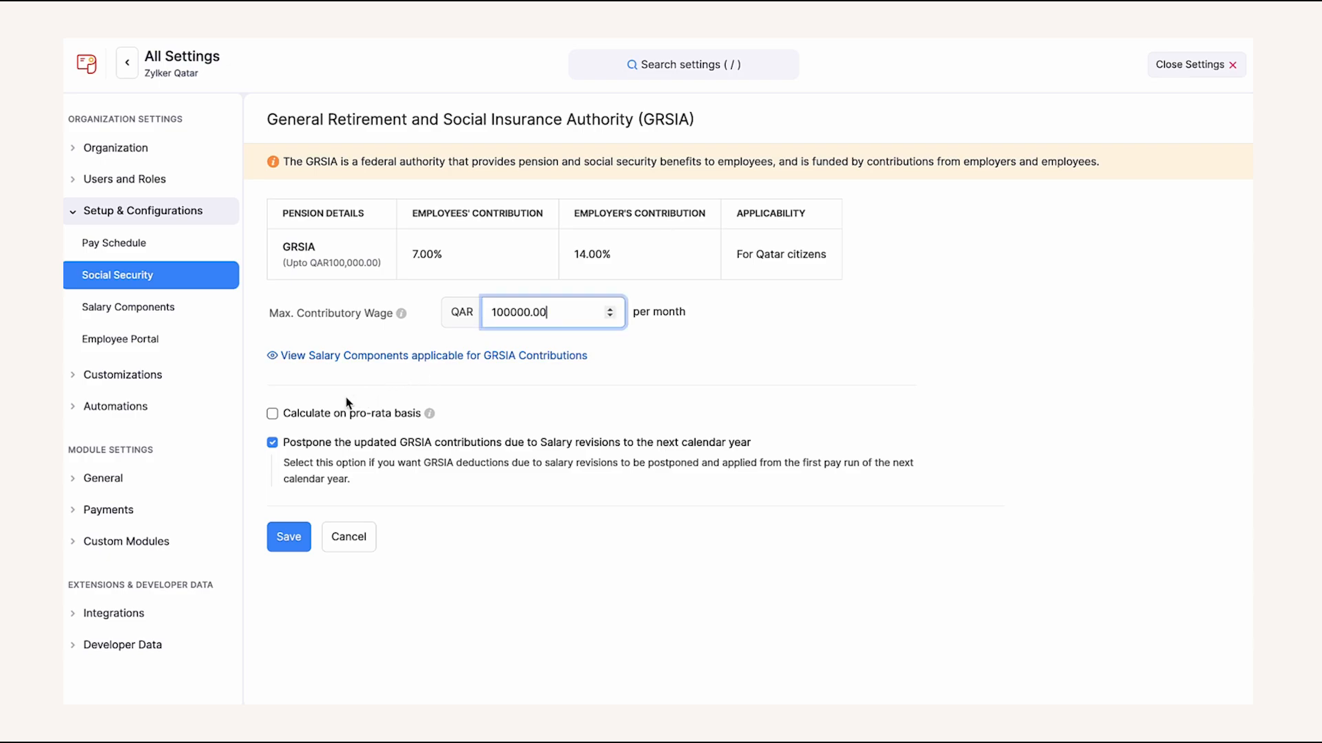
pyautogui.click(273, 415)
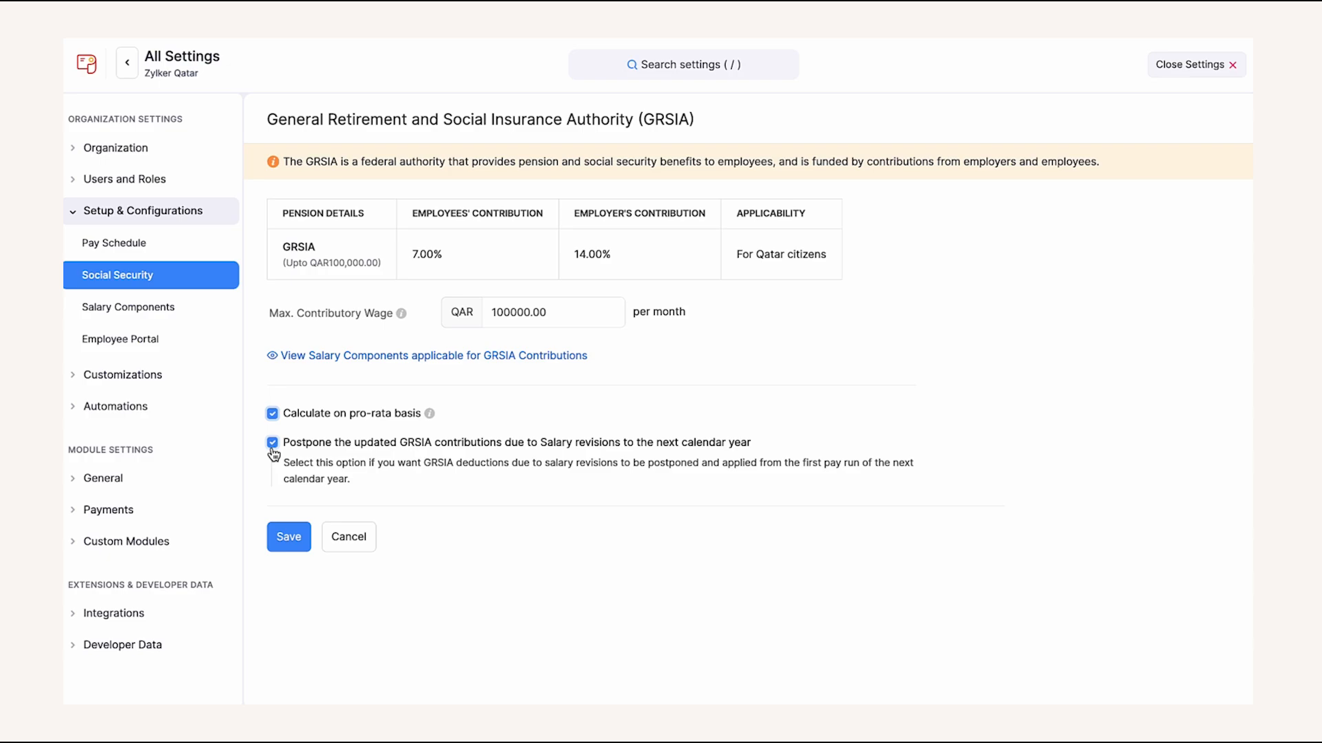
pyautogui.click(287, 536)
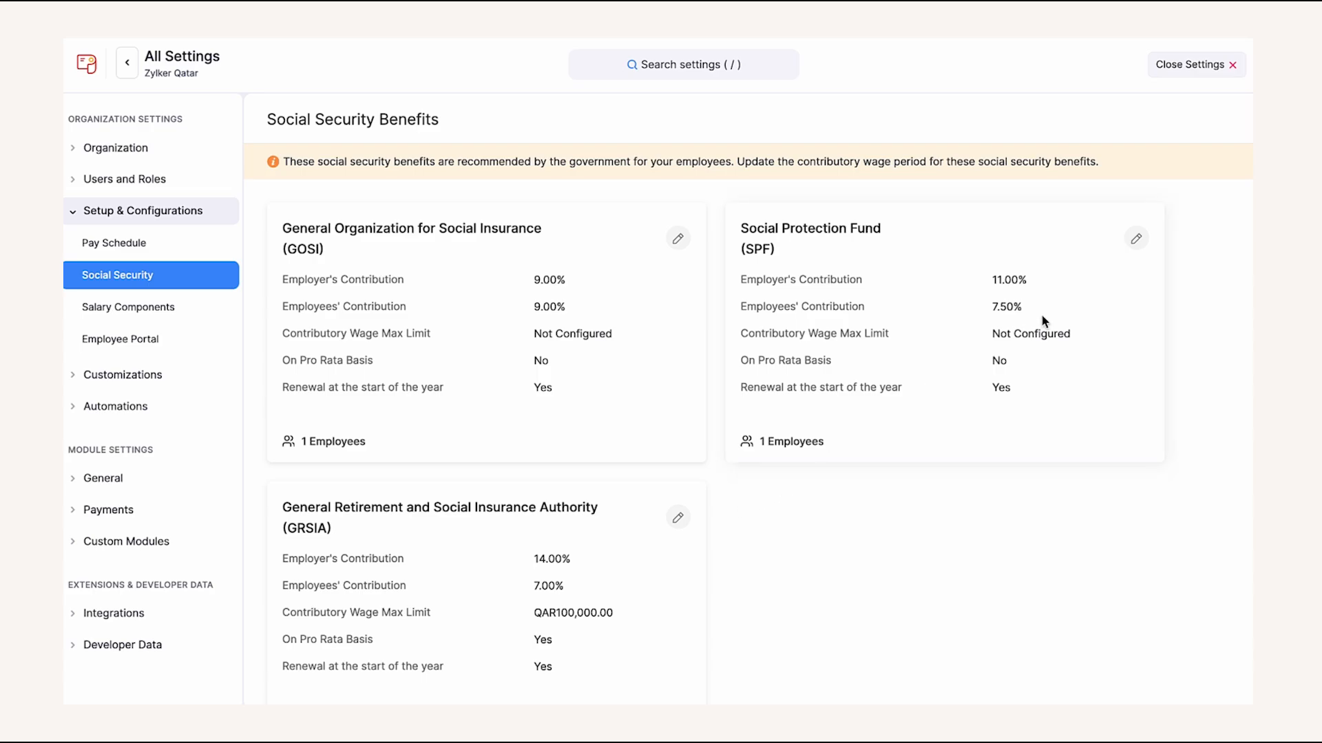
# - Give SPF a 10000 QAR maximum contributory wage with pro-rata calculation and save it
pyautogui.click(1136, 238)
pyautogui.click(544, 297)
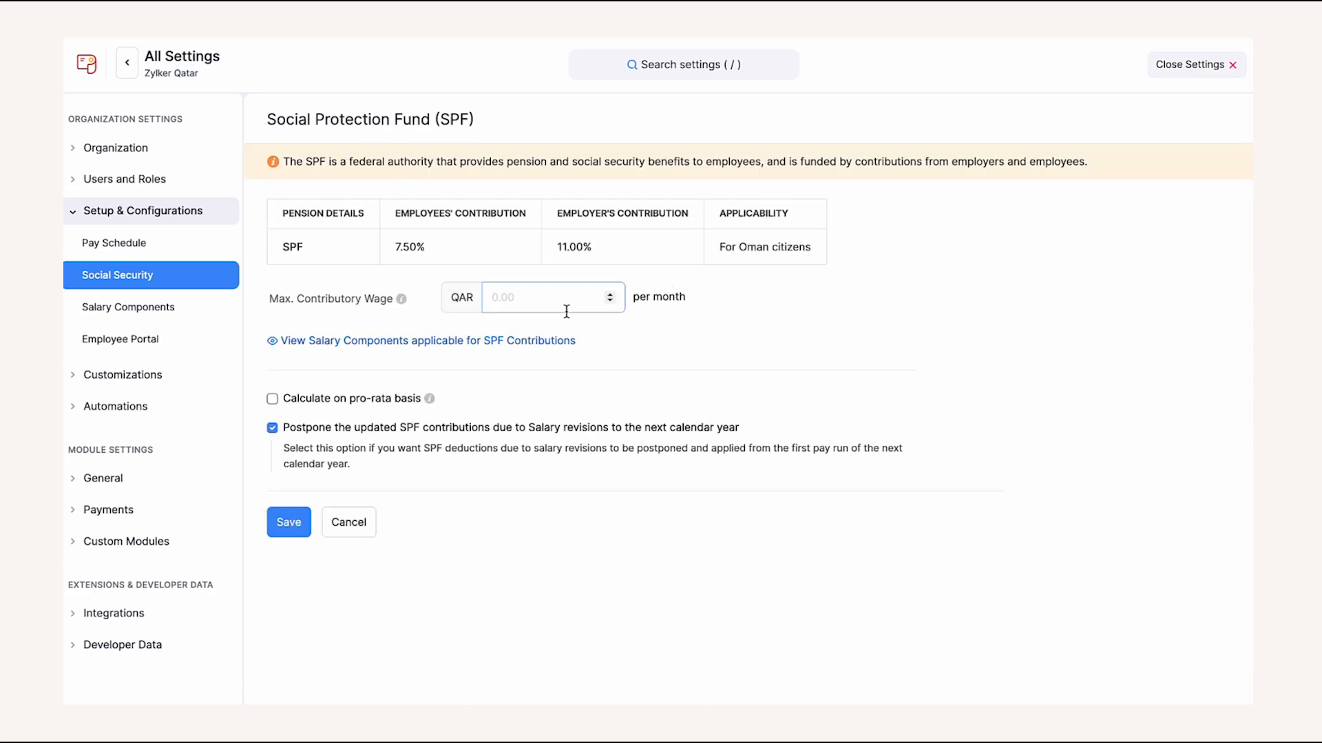
pyautogui.write('10000')
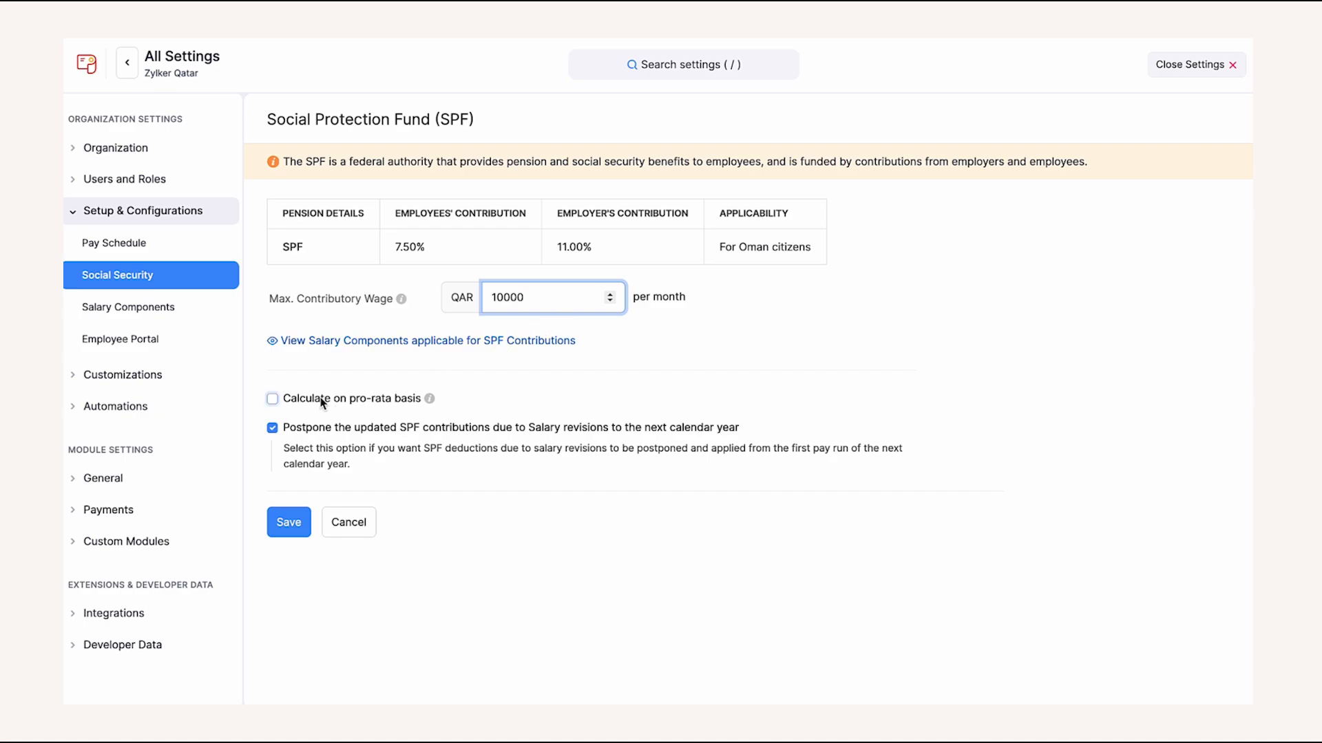
pyautogui.click(272, 400)
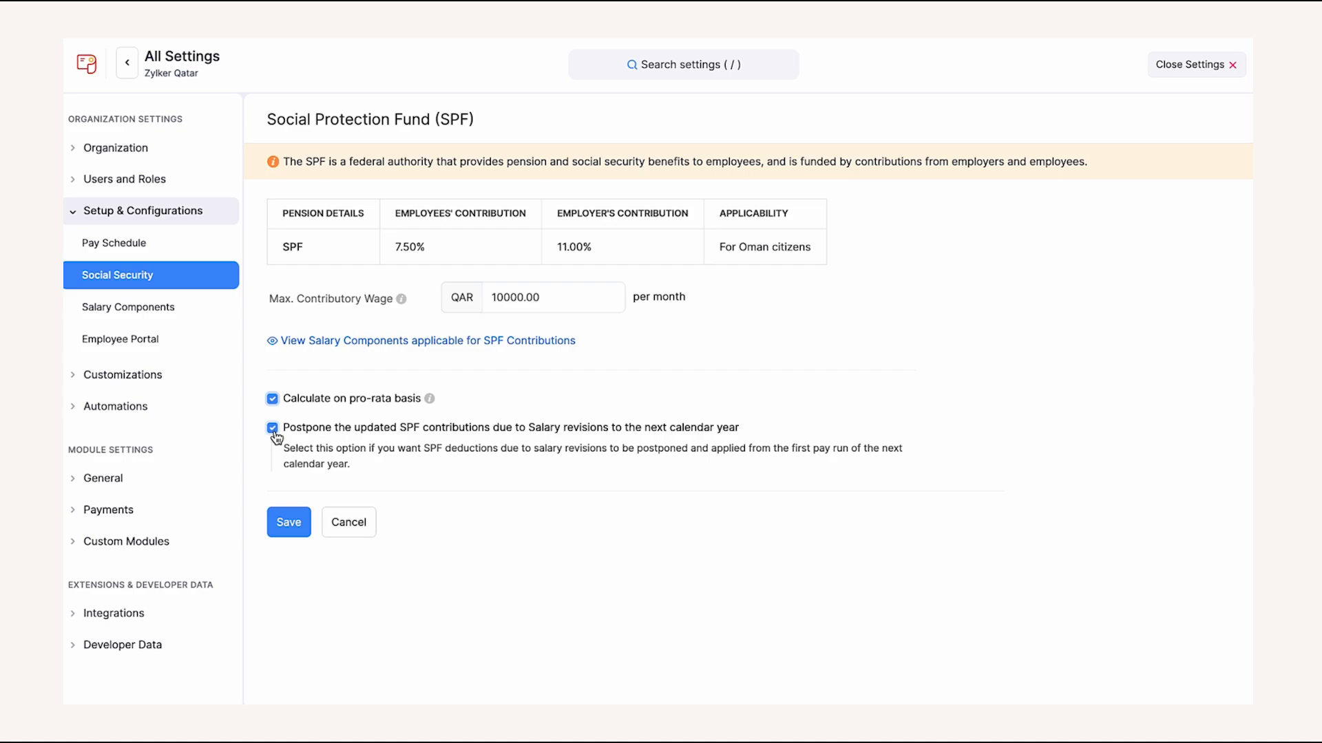
pyautogui.click(291, 521)
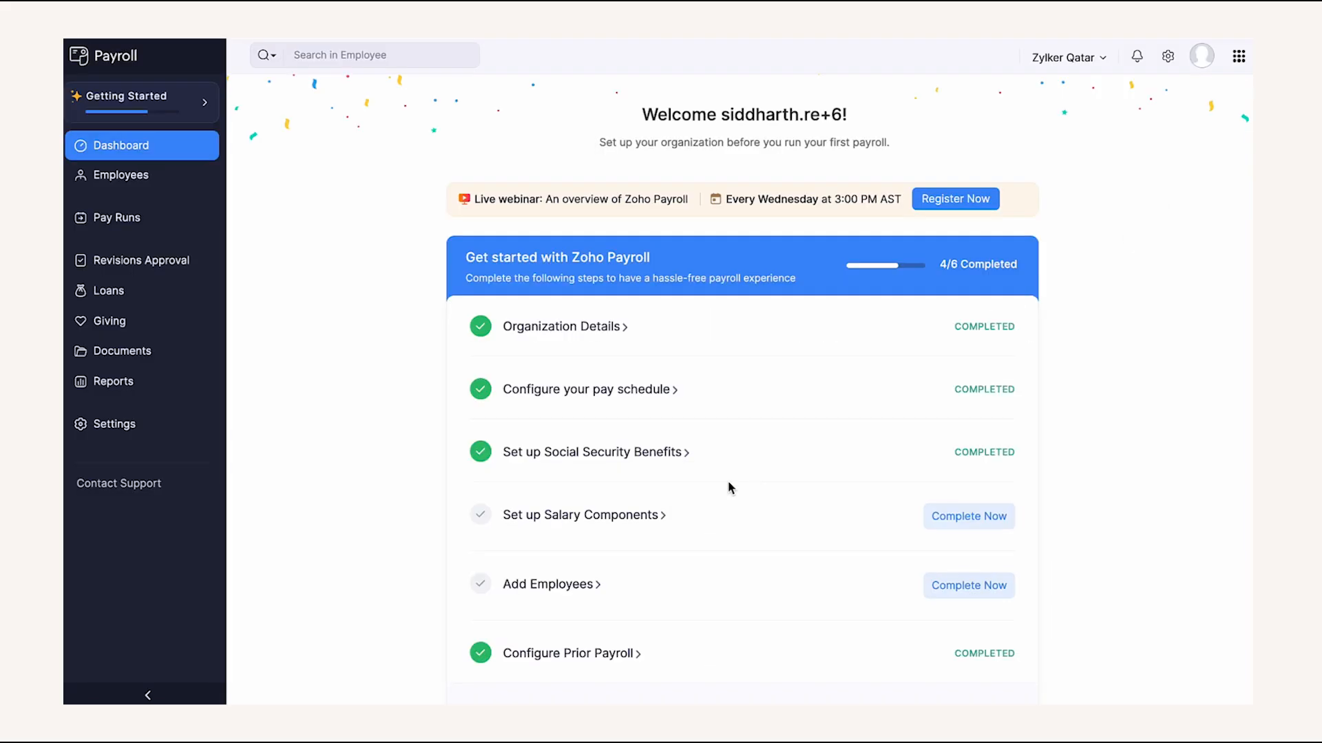
pyautogui.click(619, 513)
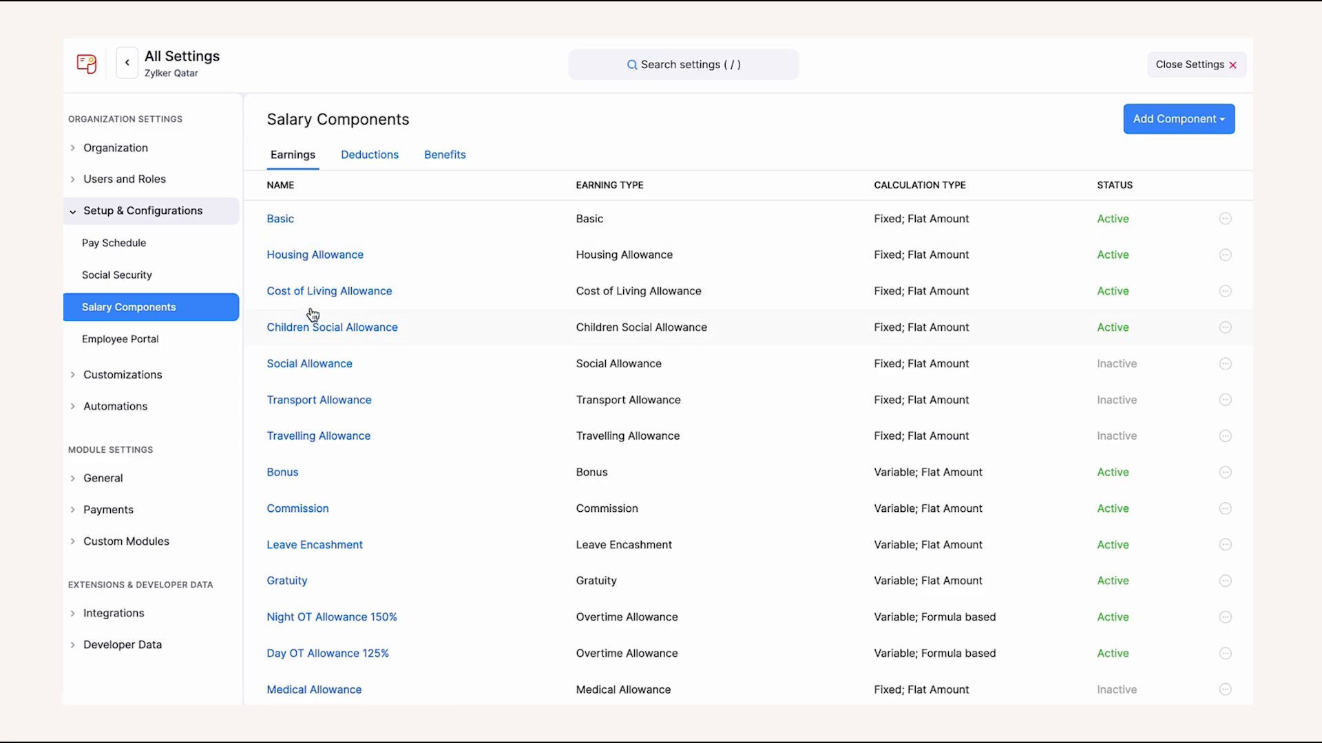
# - Review the Benefits components, starting a new benefit and discarding it
pyautogui.click(428, 156)
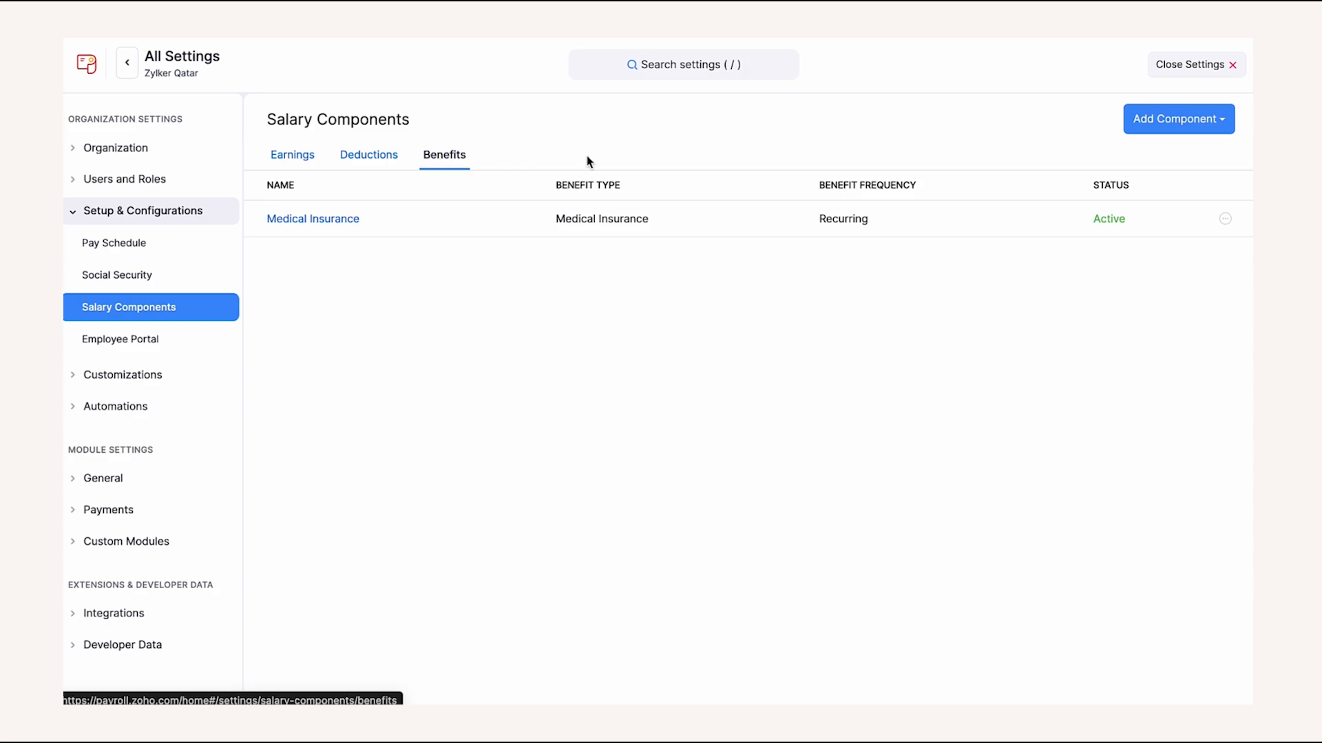
pyautogui.click(1162, 122)
pyautogui.click(1163, 220)
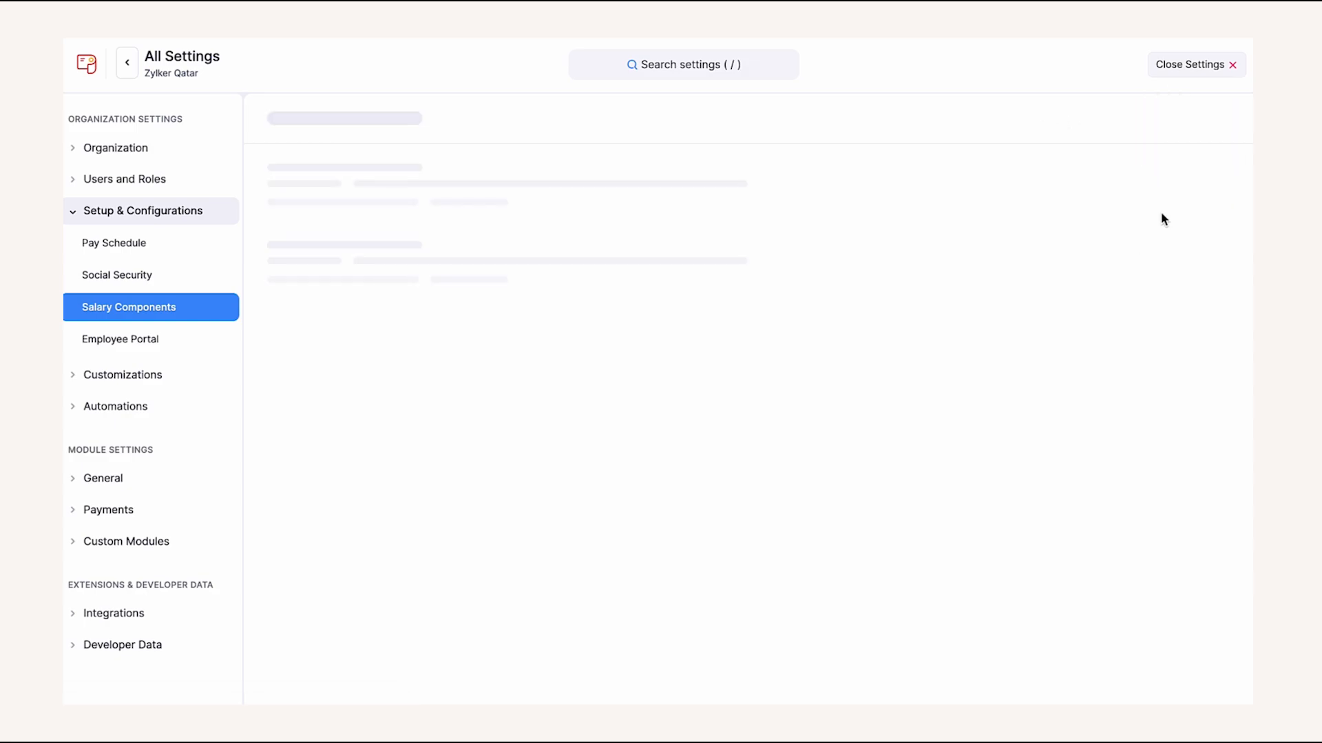
pyautogui.click(455, 208)
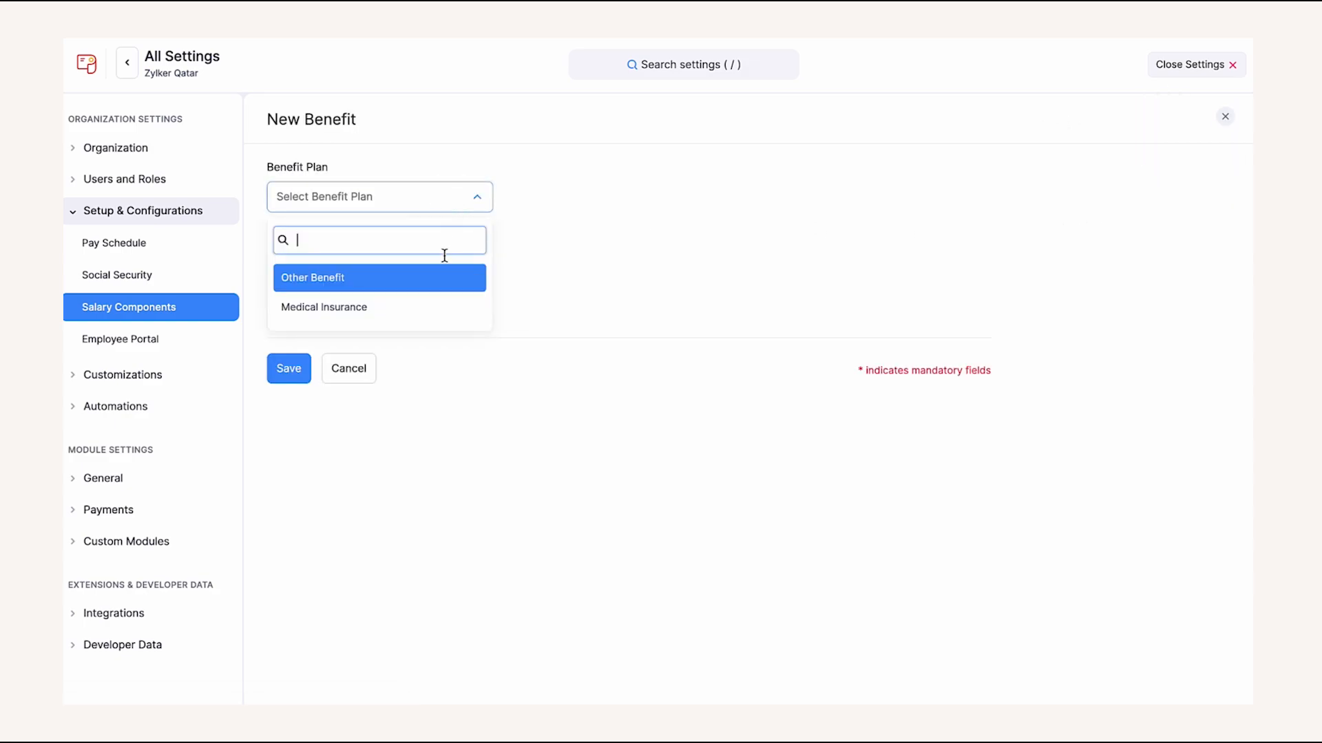
pyautogui.click(366, 363)
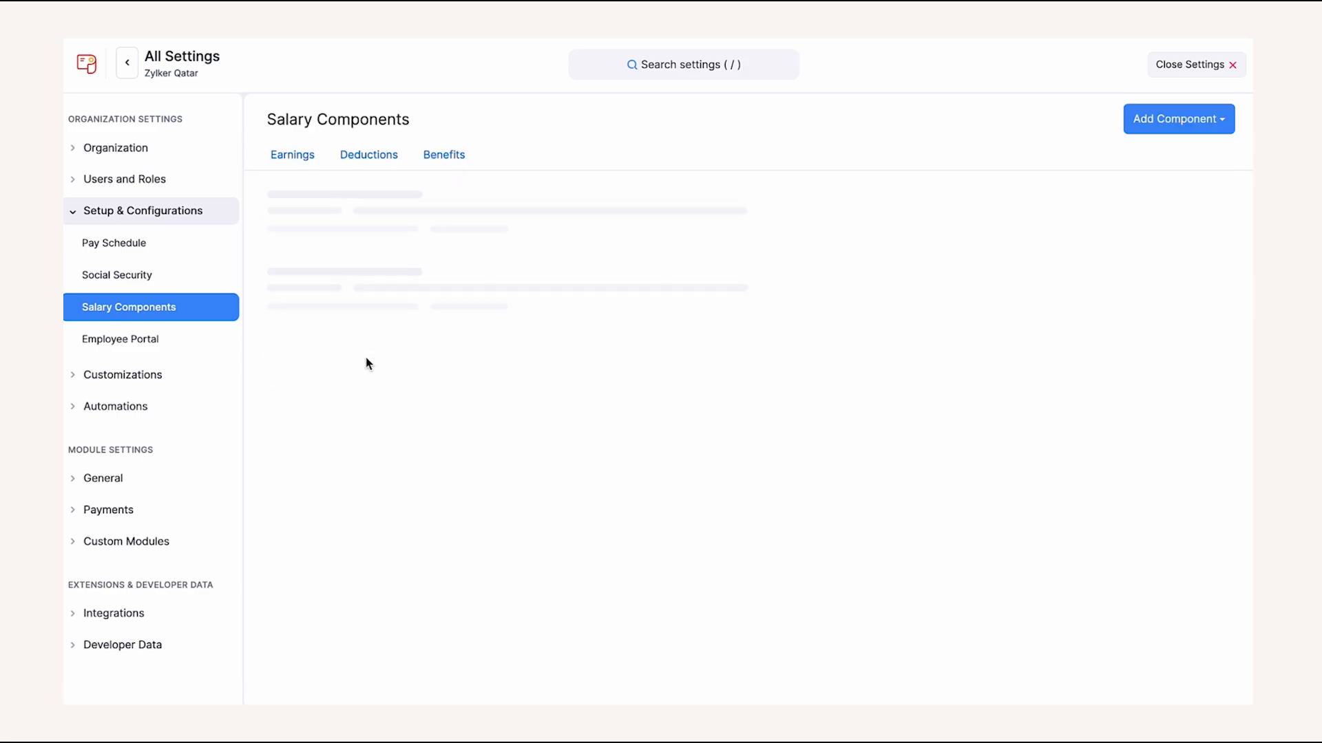
# - Review the Deductions components and begin a new deduction component
pyautogui.click(370, 166)
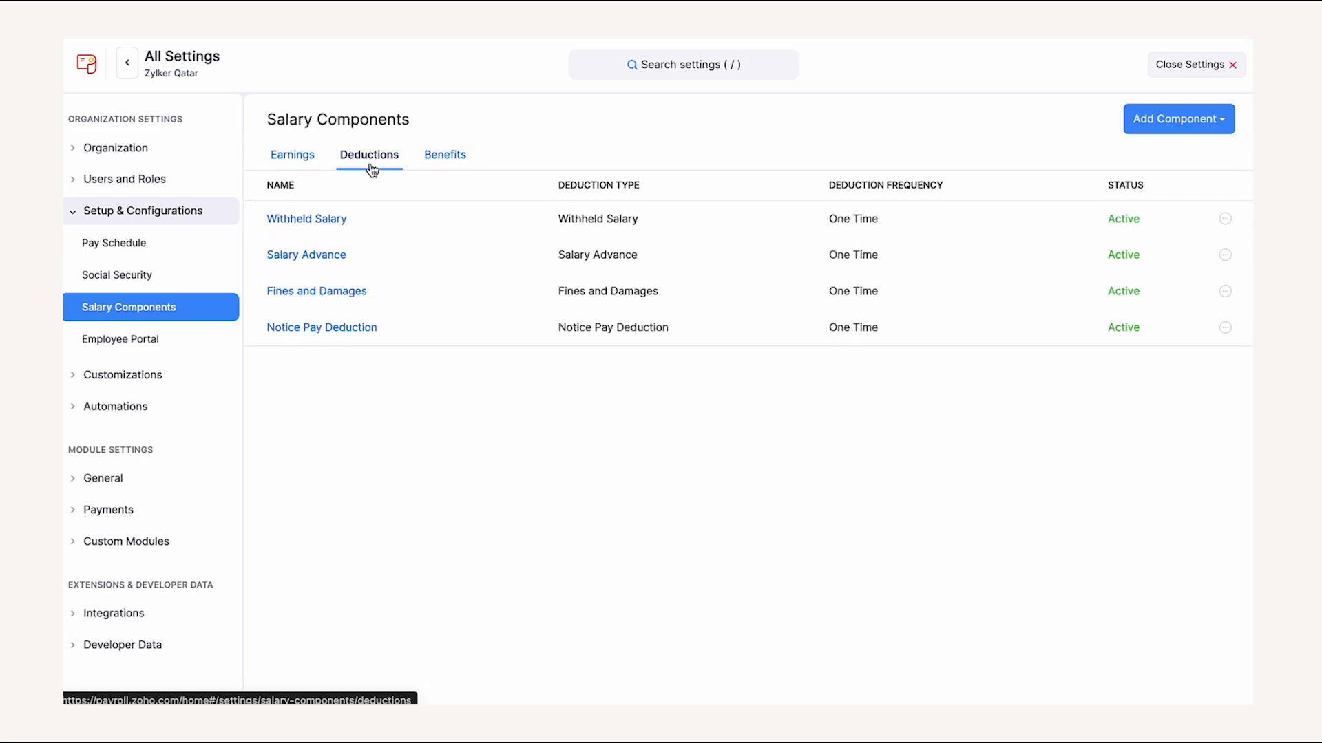
pyautogui.click(1196, 134)
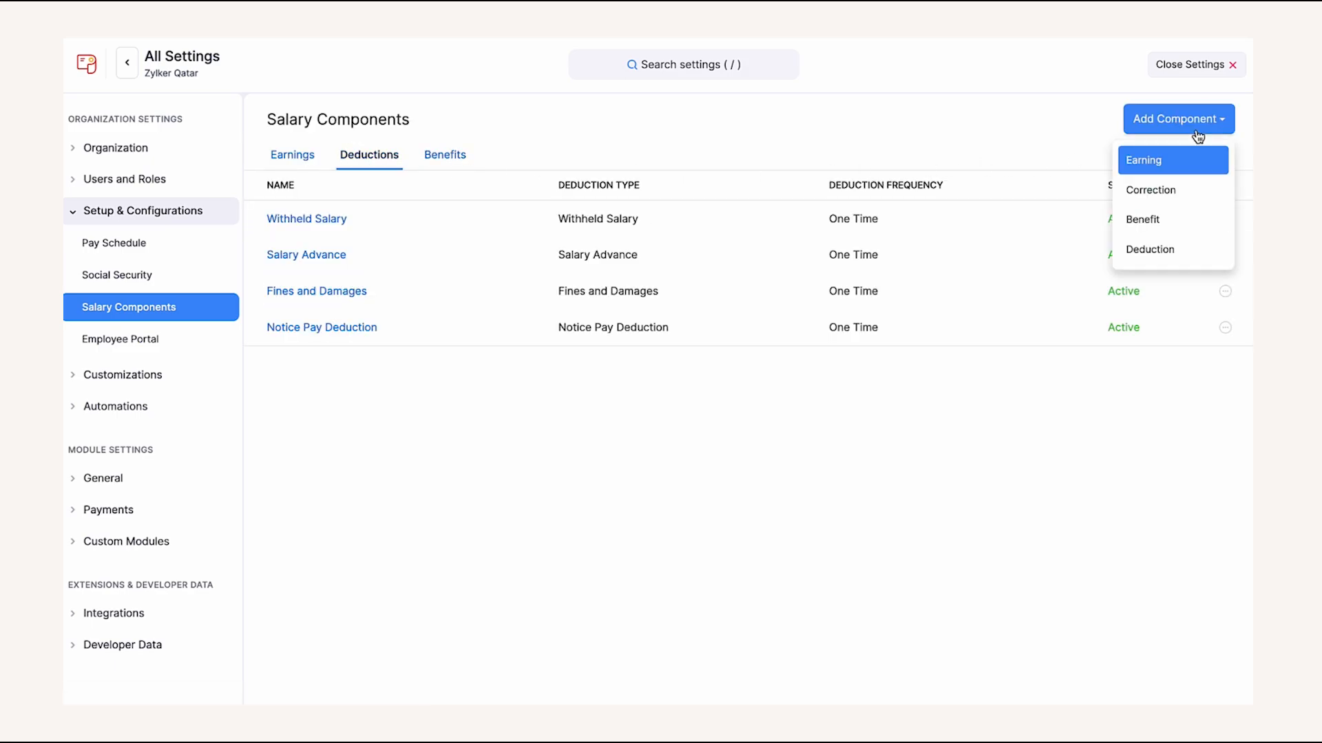
pyautogui.click(1170, 249)
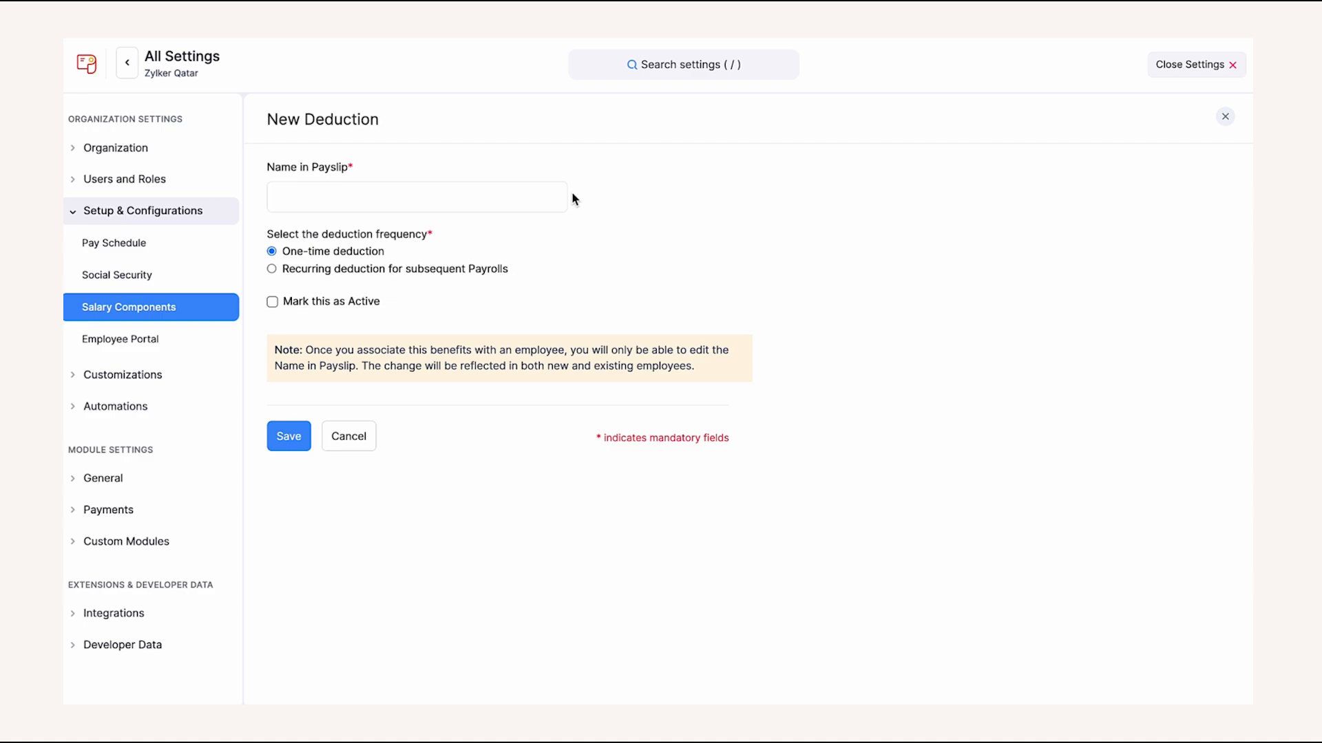
# - Discard the deduction draft, then try a Housing Allowance correction component and discard it
pyautogui.click(365, 445)
pyautogui.click(1222, 123)
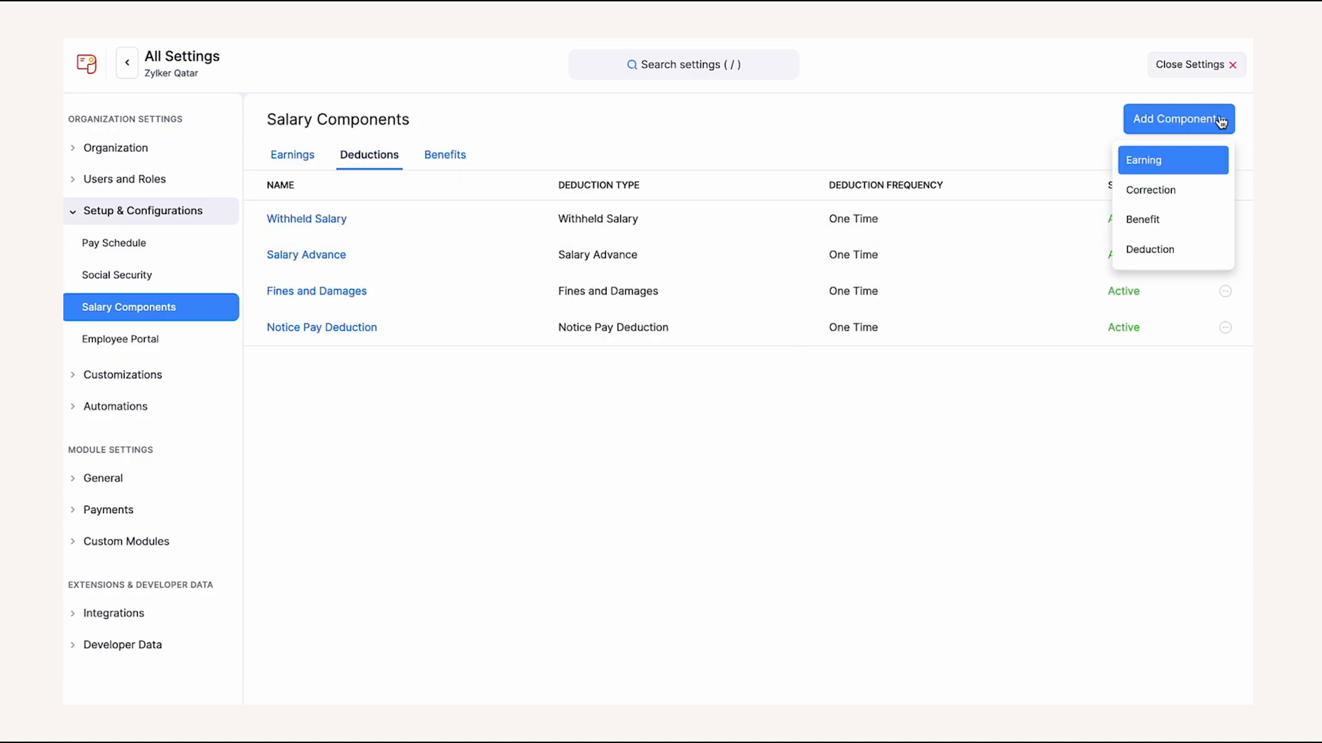
pyautogui.click(1192, 186)
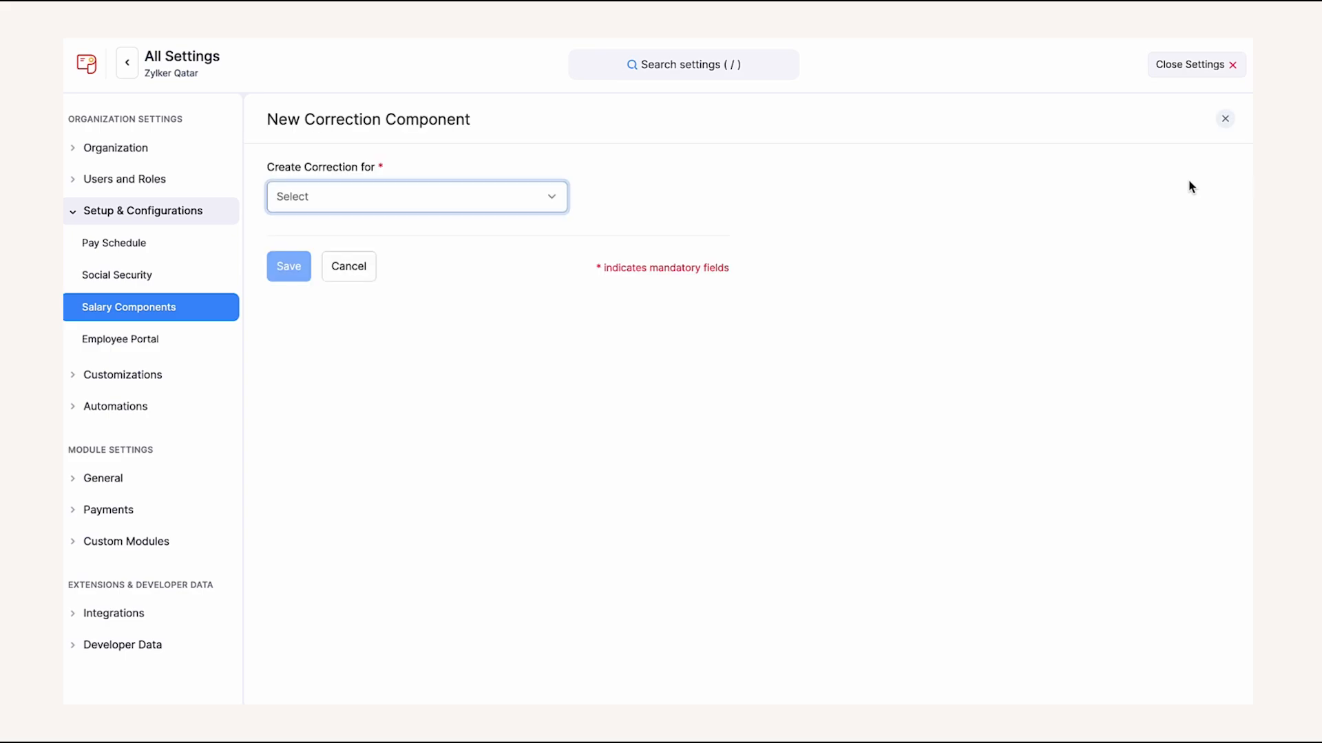
pyautogui.click(562, 207)
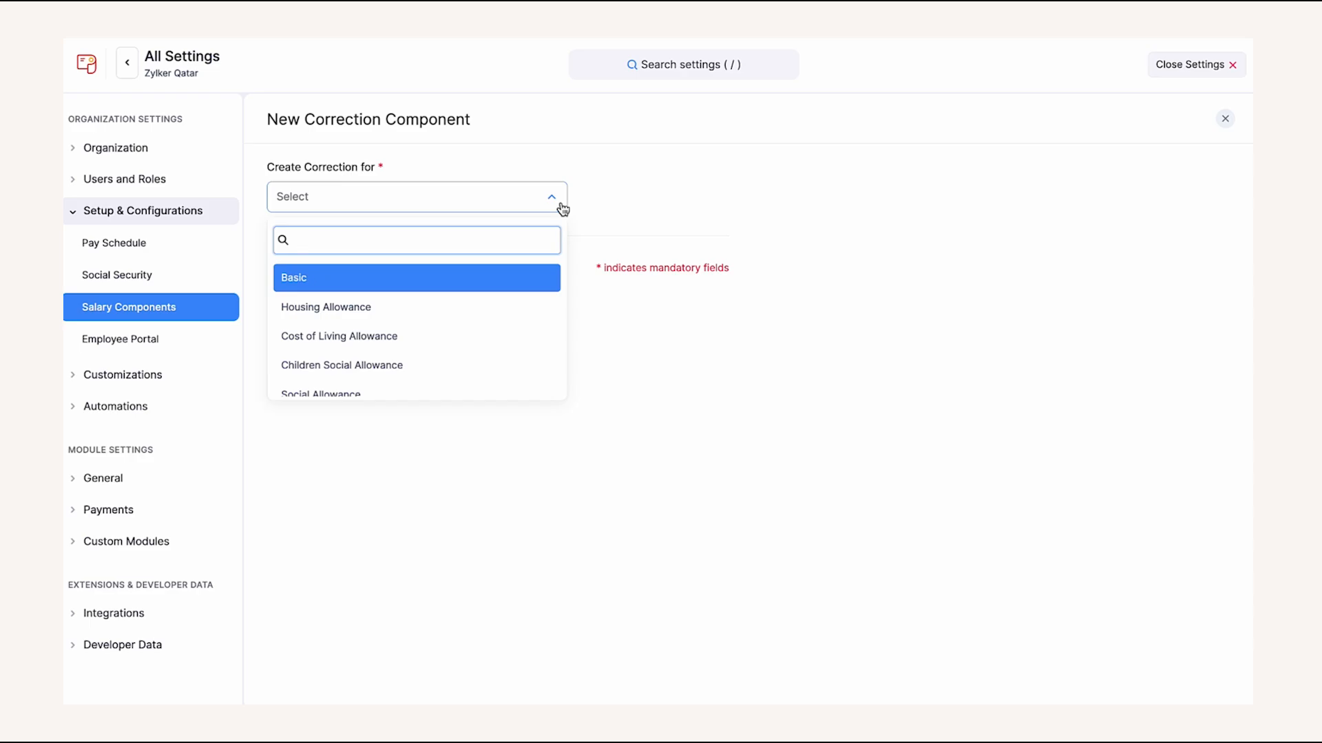
pyautogui.click(510, 301)
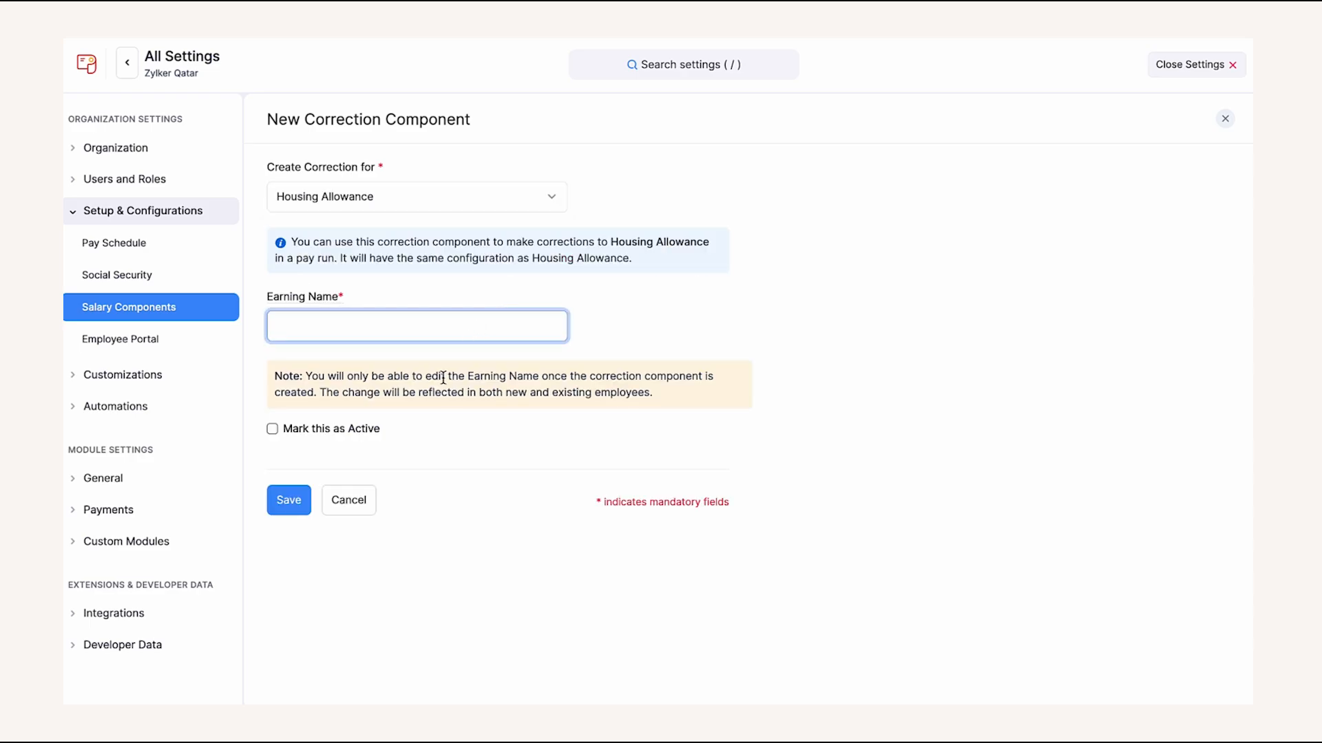
pyautogui.click(353, 499)
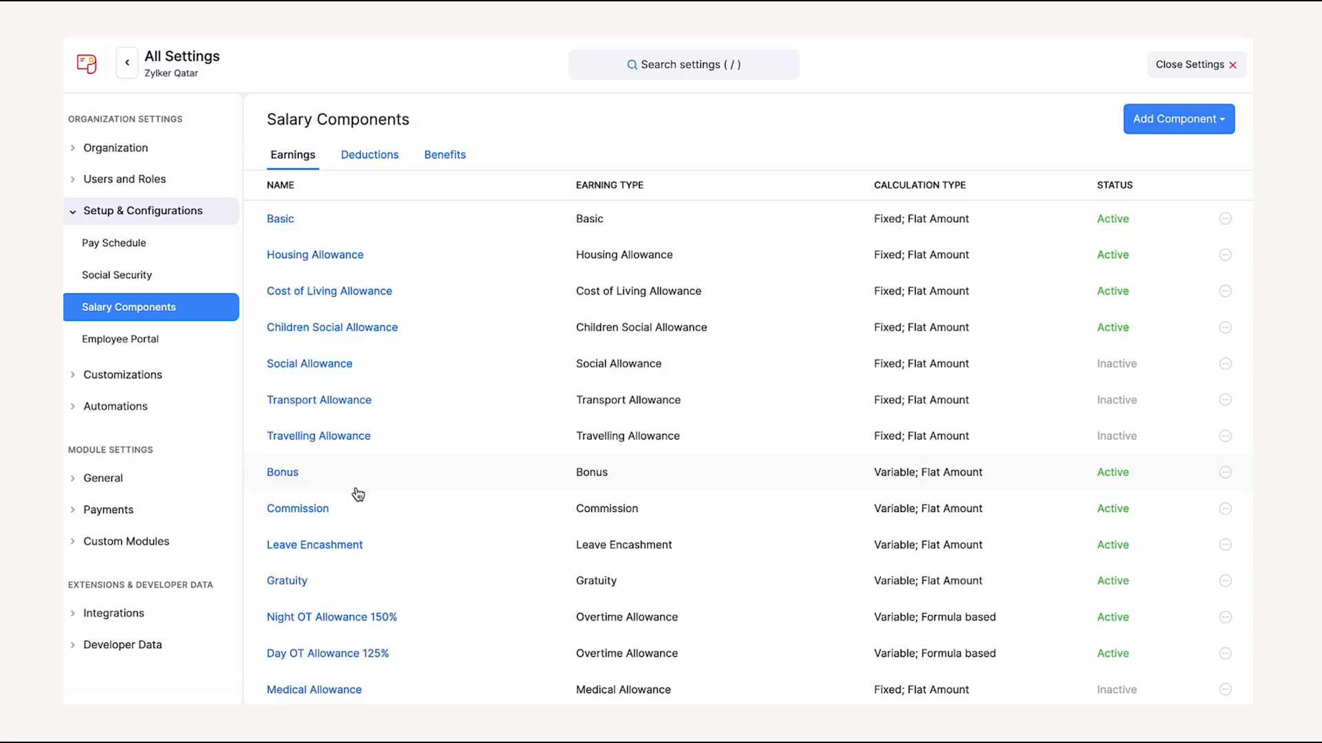
# - Try a recurring Air Travel Allowance earning, then discard it
pyautogui.click(1166, 131)
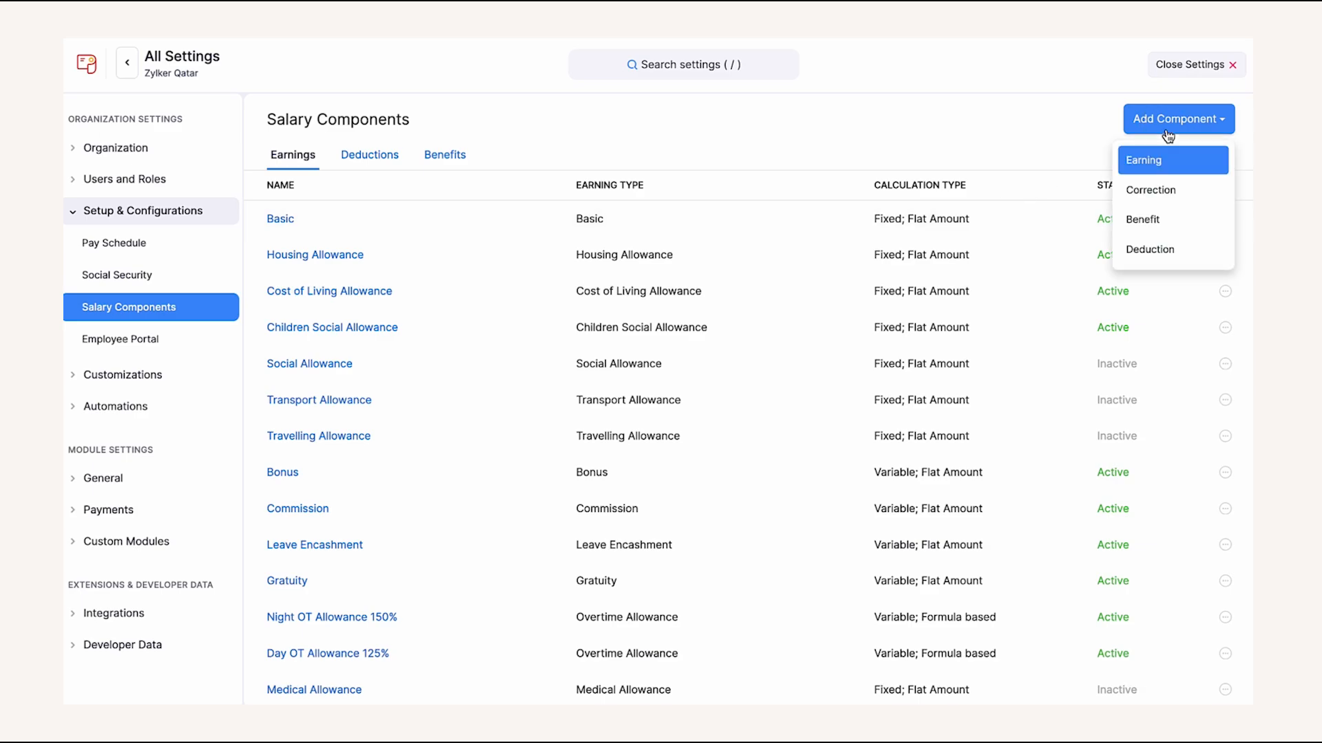
pyautogui.click(1158, 160)
pyautogui.click(581, 208)
pyautogui.write('ai')
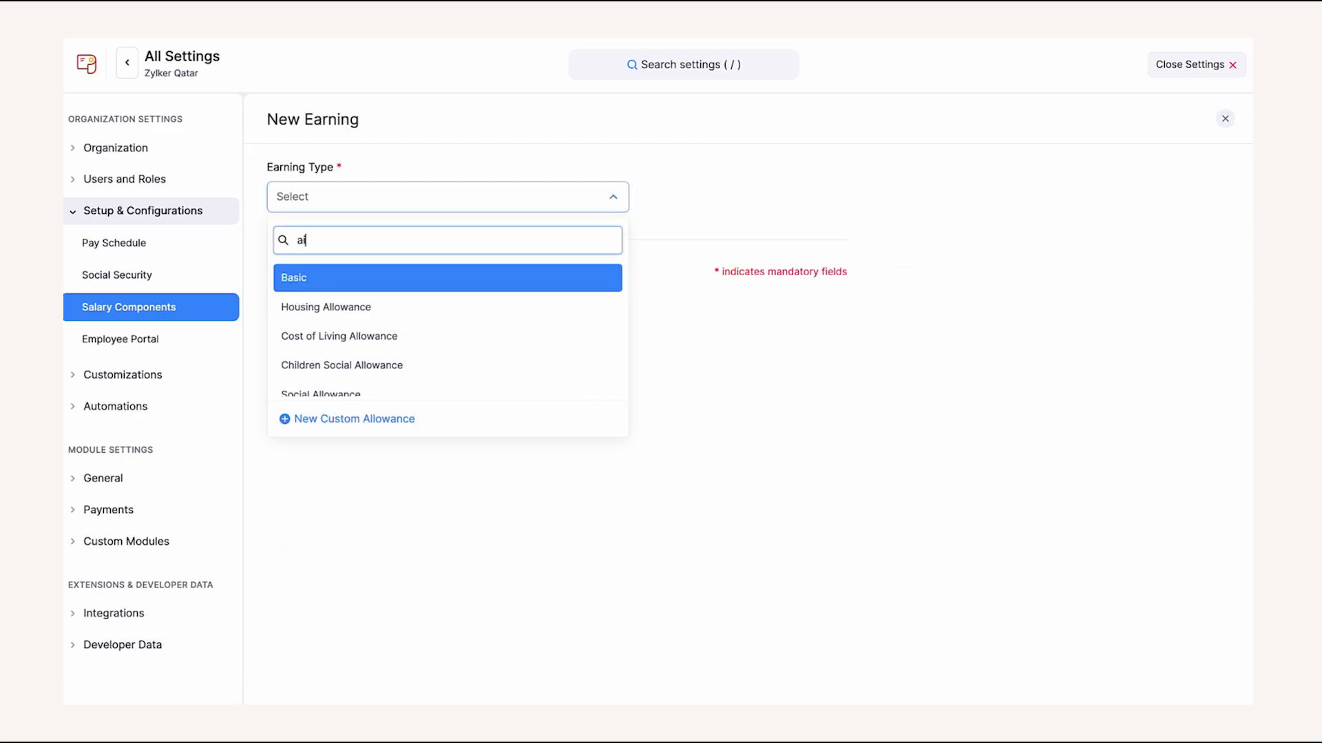
pyautogui.write('r')
pyautogui.click(530, 280)
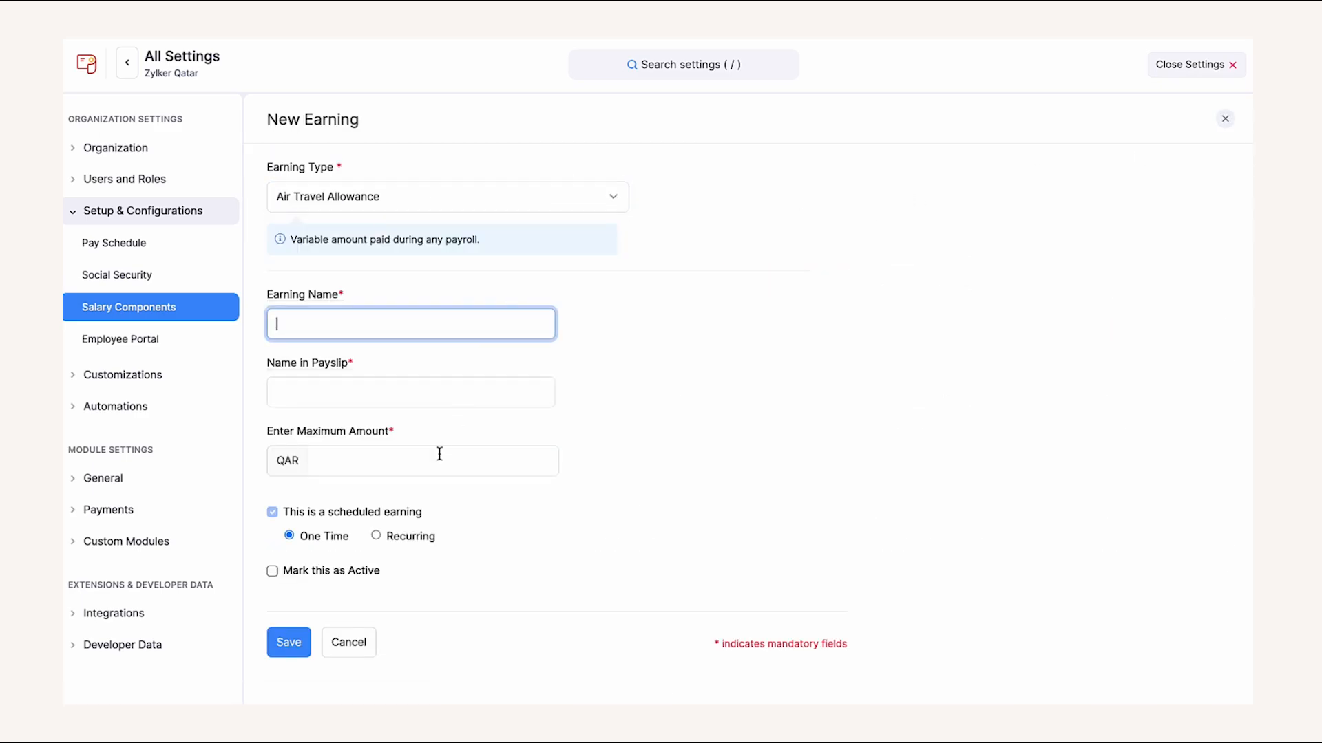
pyautogui.click(403, 543)
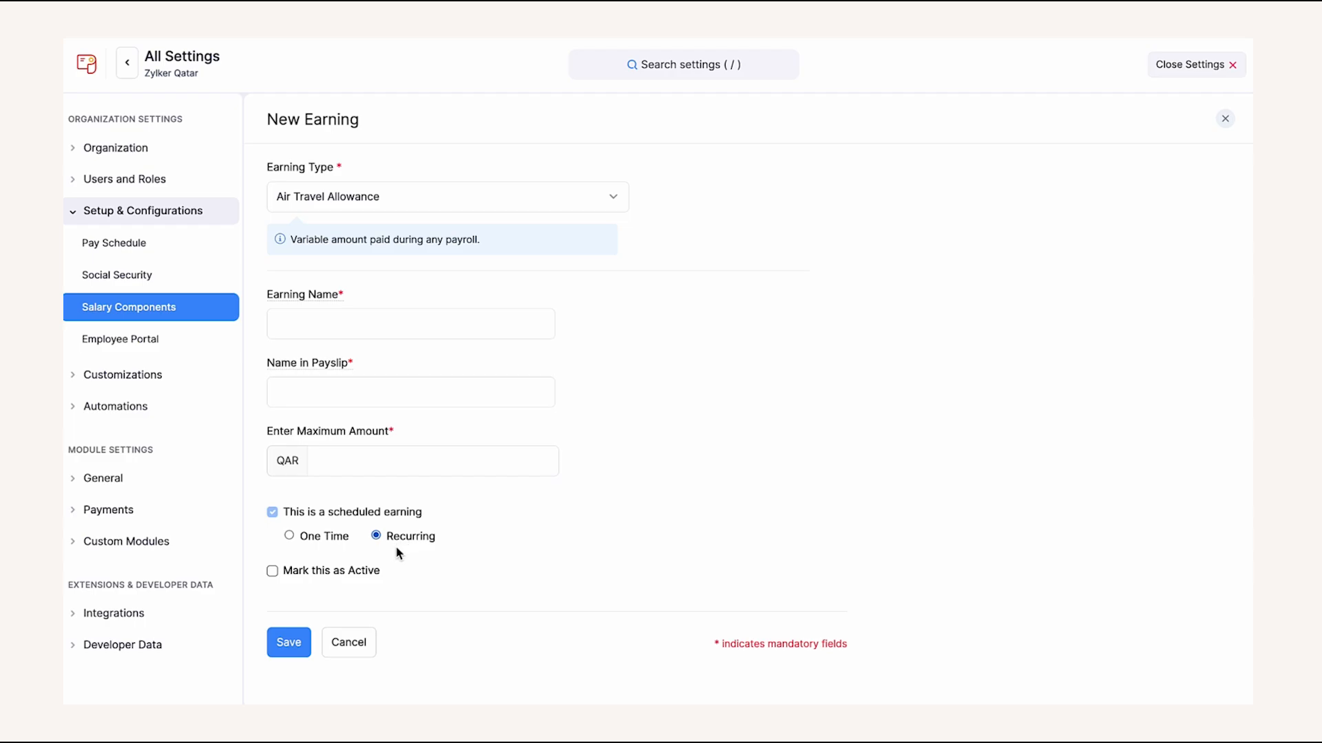
pyautogui.click(360, 641)
# - Try an Overtime Allowance earning with a custom formula, browse formula components, functions and operators, then discard it
pyautogui.click(1134, 122)
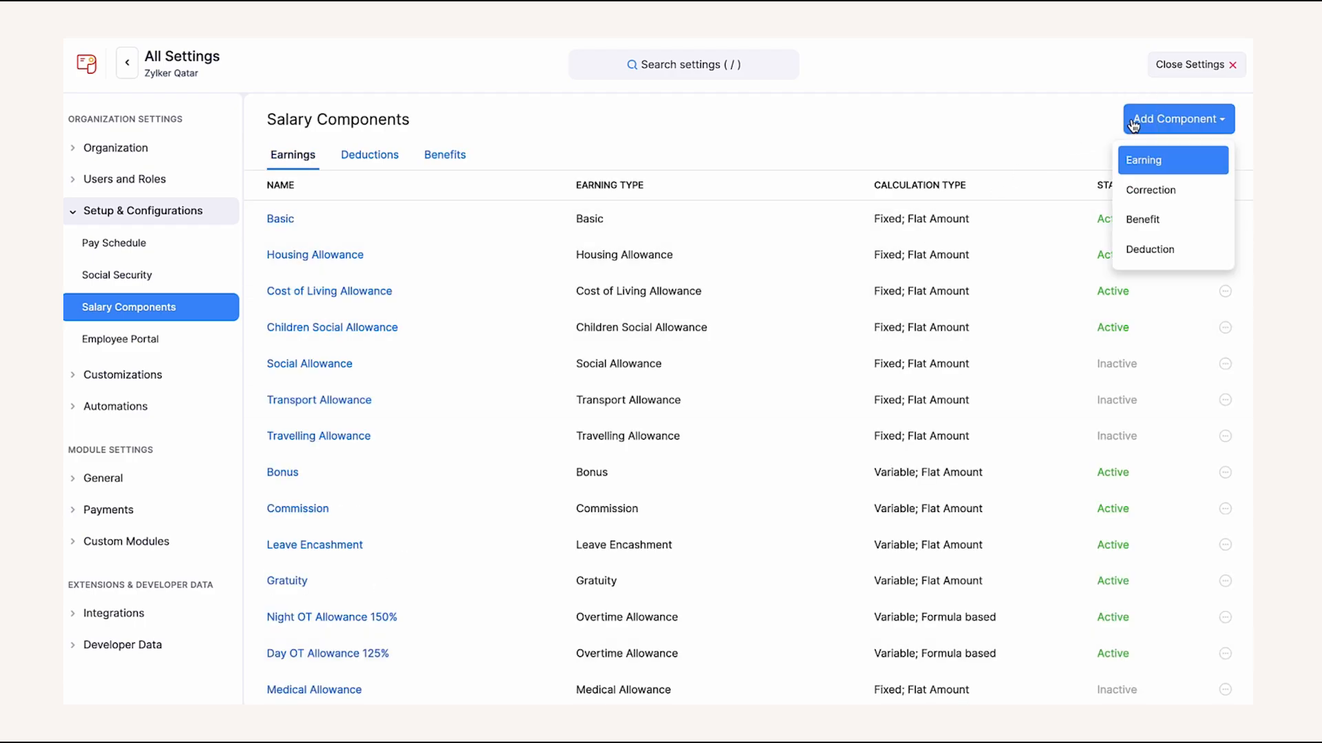
pyautogui.click(1136, 161)
pyautogui.click(605, 198)
pyautogui.scroll(-1, 538, 285)
pyautogui.scroll(-4, 538, 285)
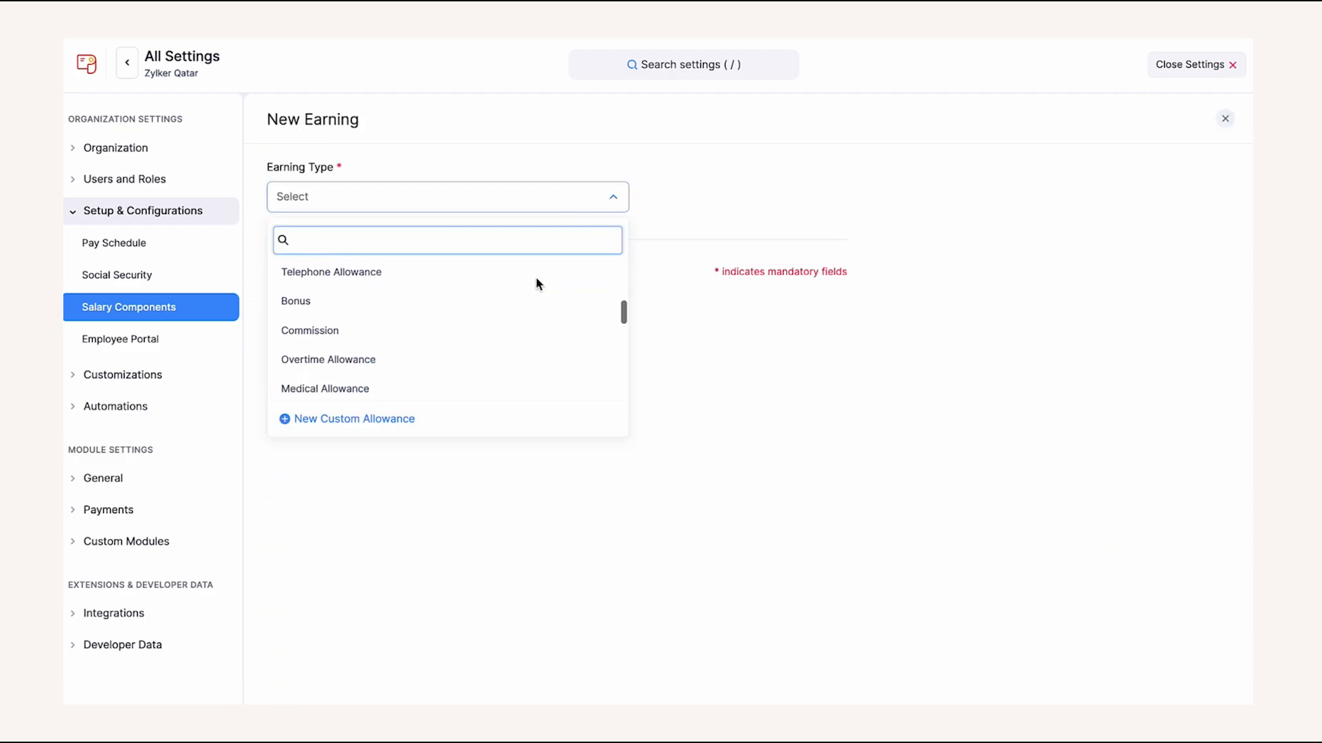
pyautogui.click(516, 303)
pyautogui.click(348, 472)
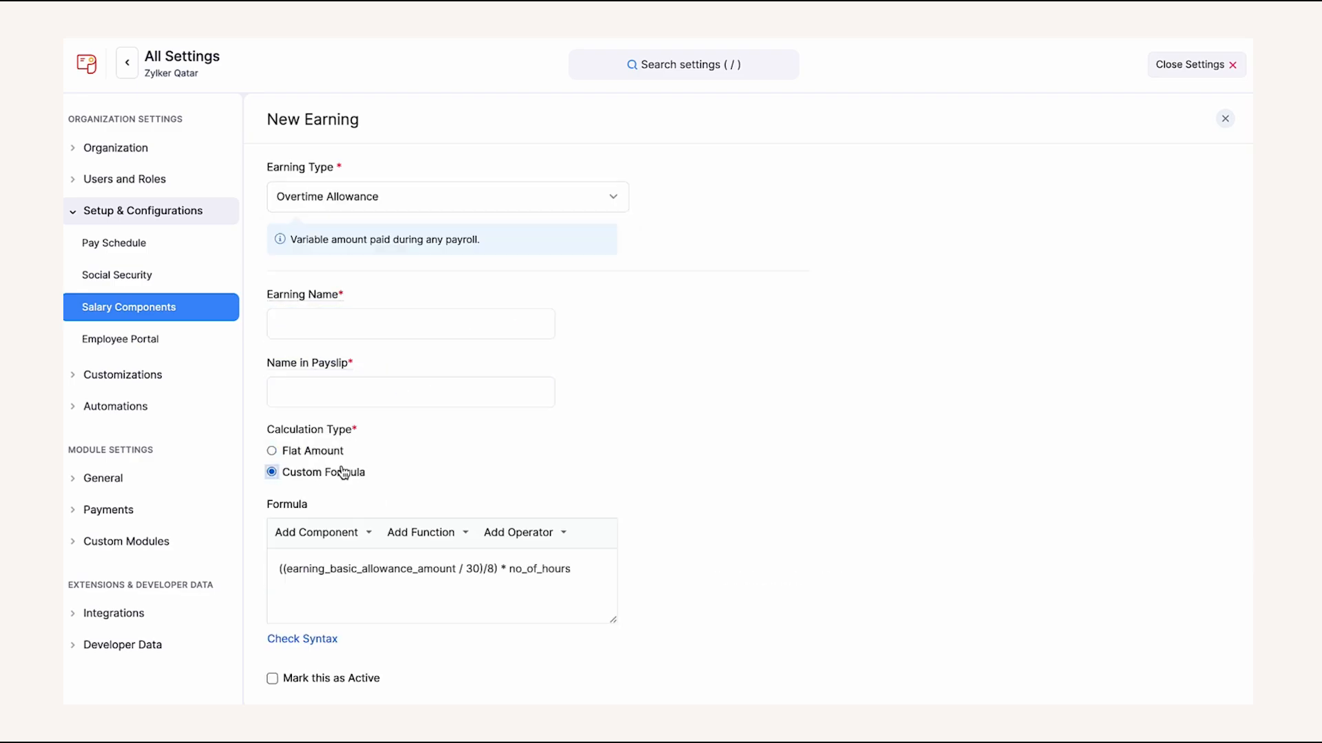
pyautogui.scroll(-2, 347, 465)
pyautogui.click(349, 445)
pyautogui.click(411, 441)
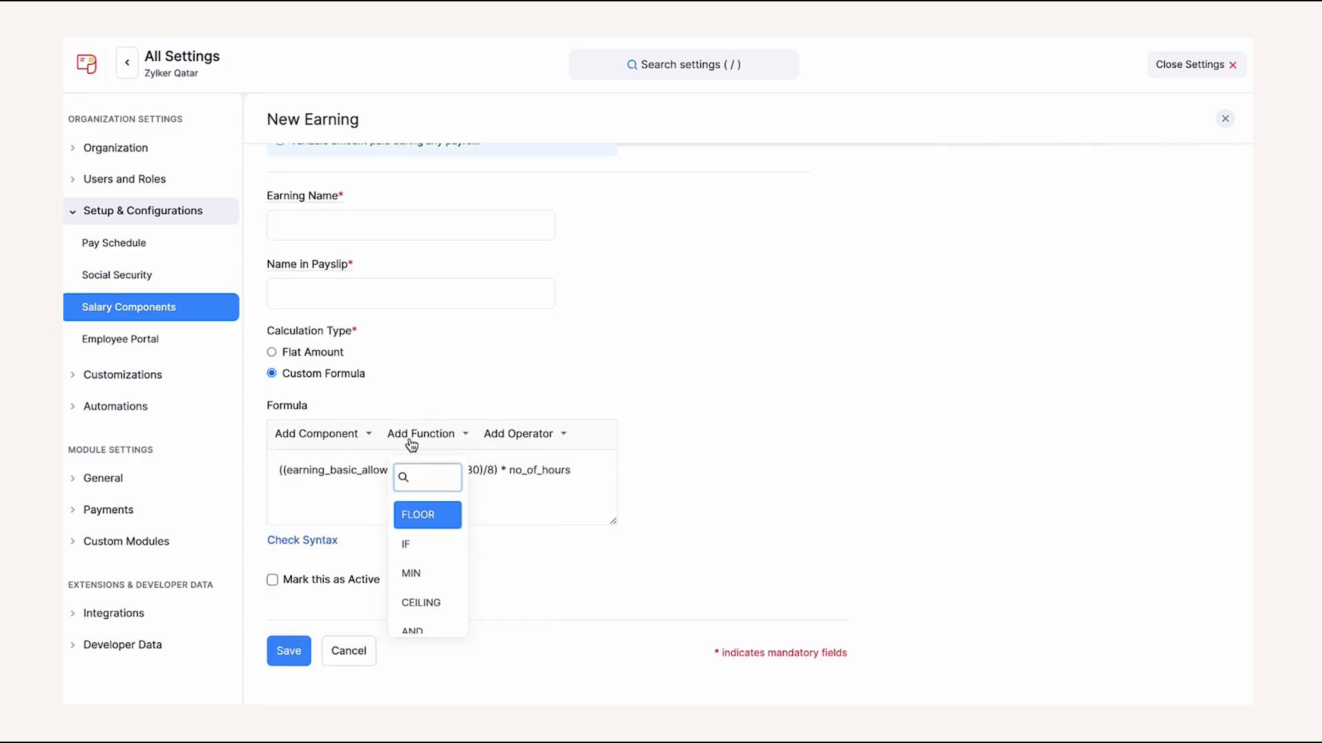
pyautogui.click(495, 436)
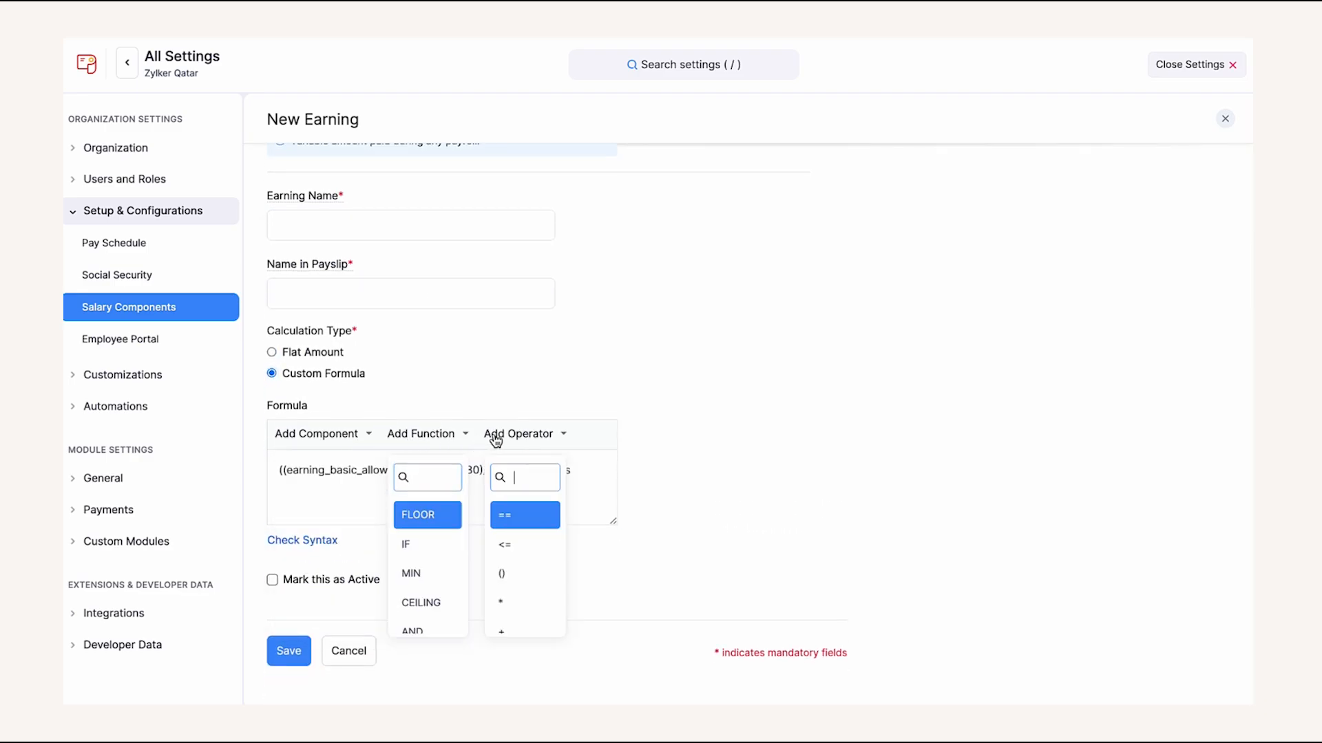
pyautogui.click(333, 656)
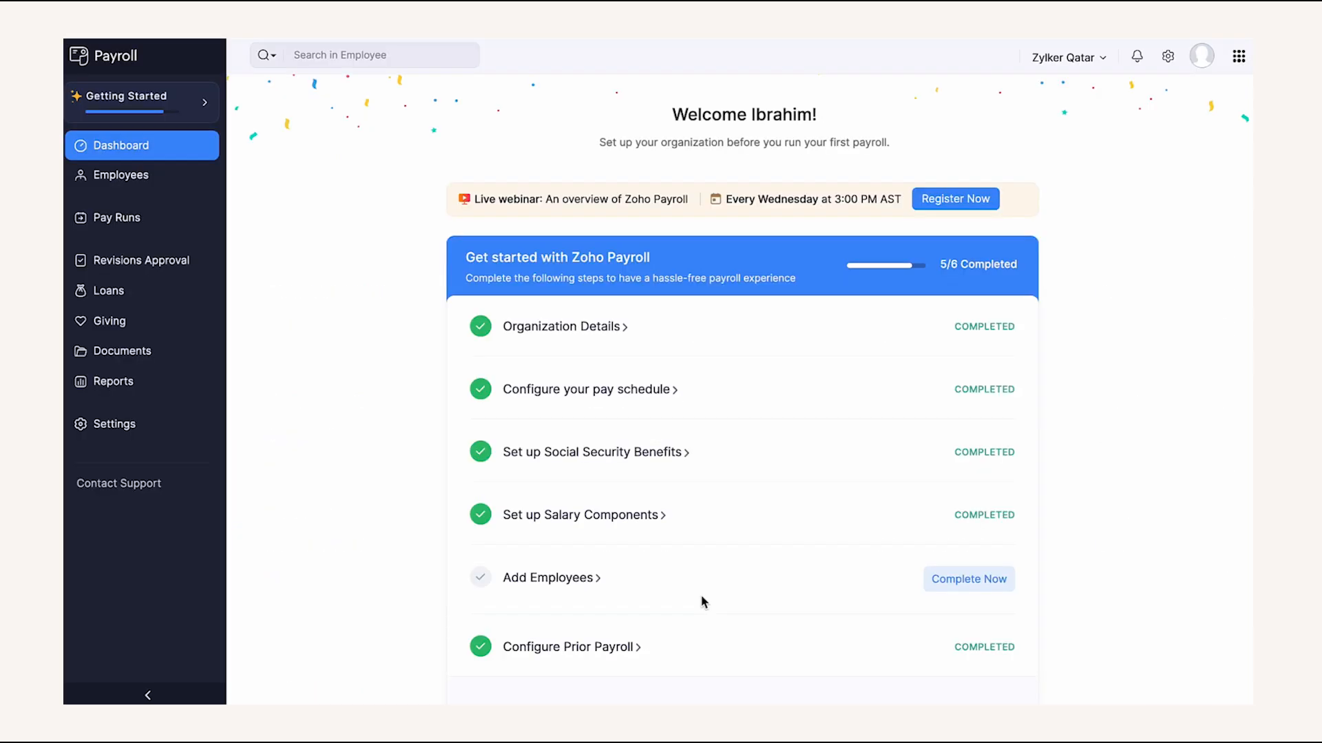
# - Start a new employee with their name, Probation employment type, ID 1000 and joining date 05 Mar 2025
pyautogui.click(569, 578)
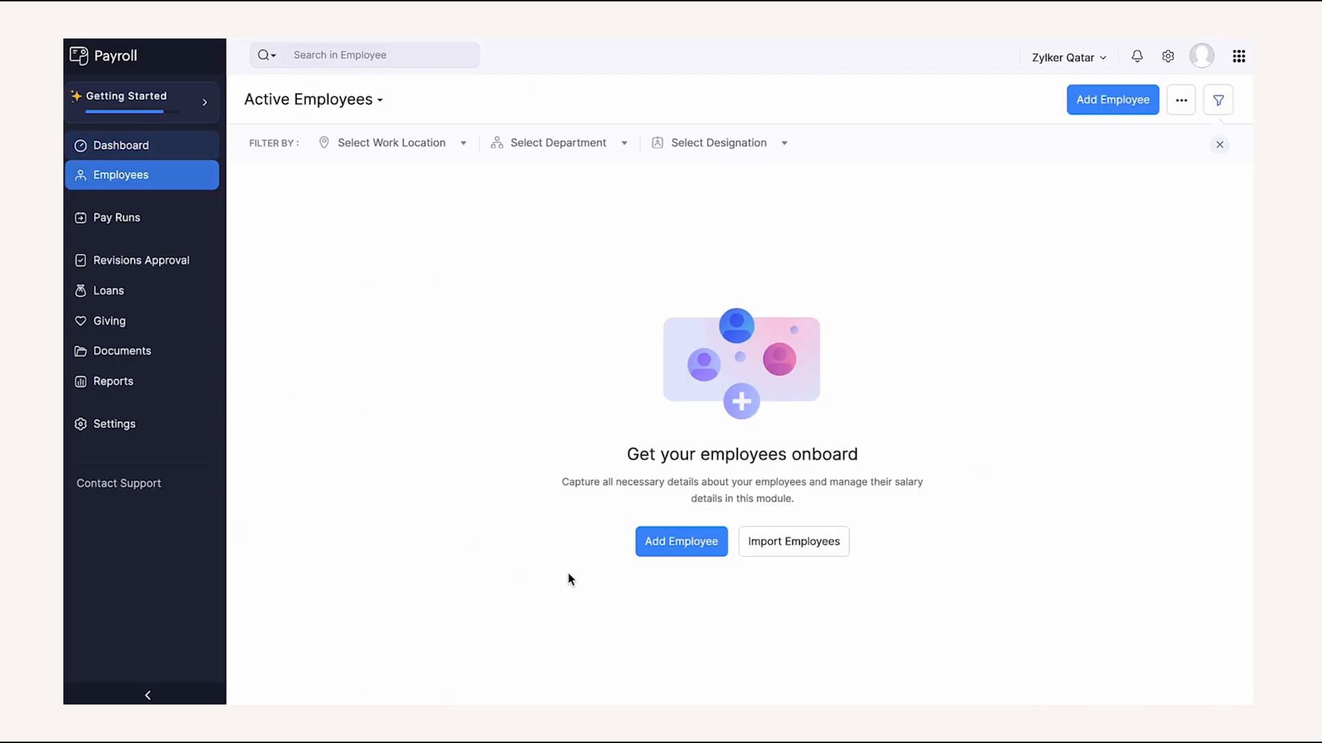
pyautogui.click(656, 550)
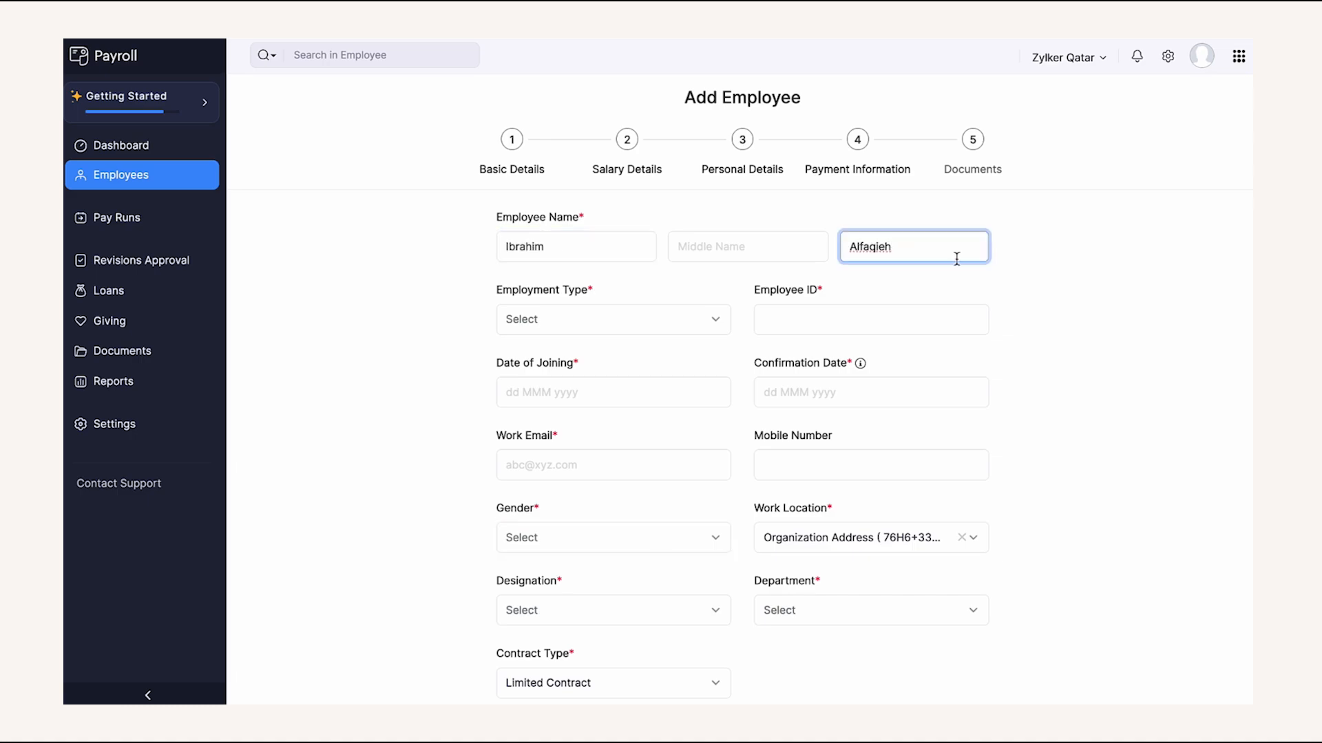
pyautogui.click(1026, 283)
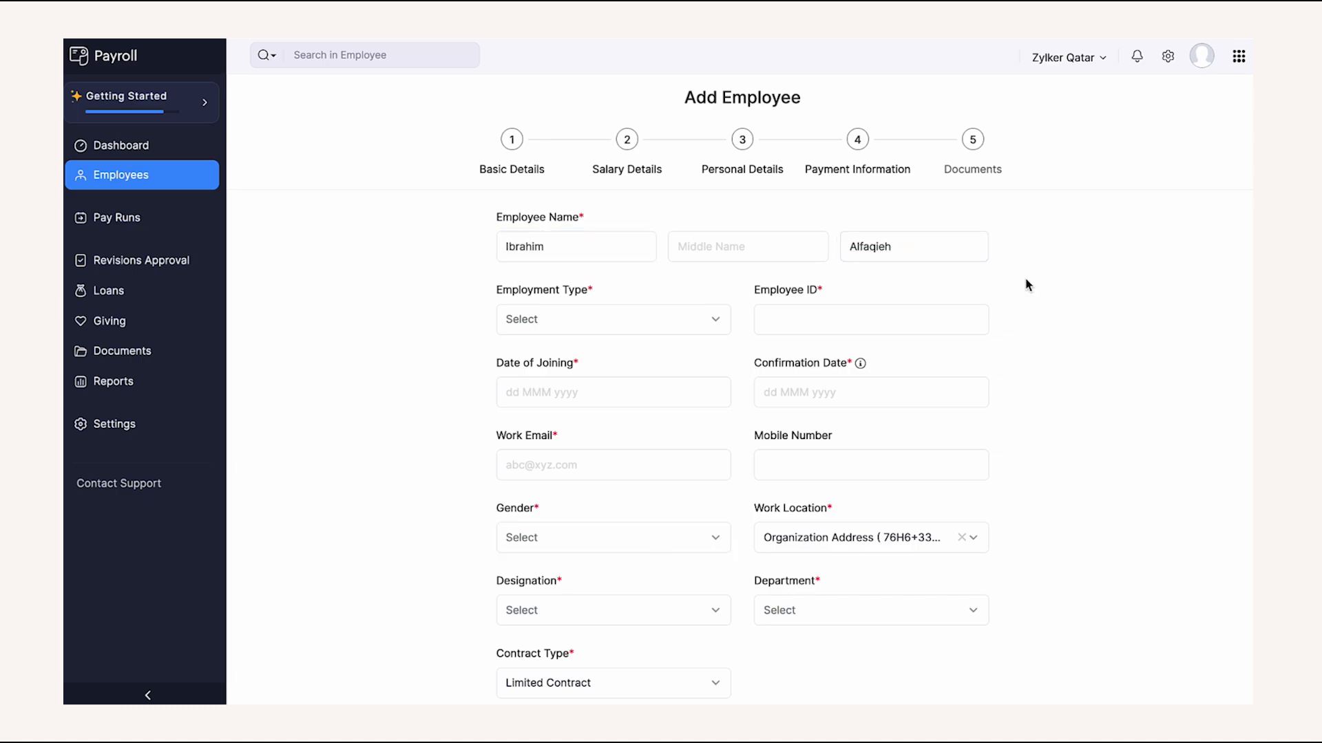
pyautogui.click(709, 333)
pyautogui.click(677, 398)
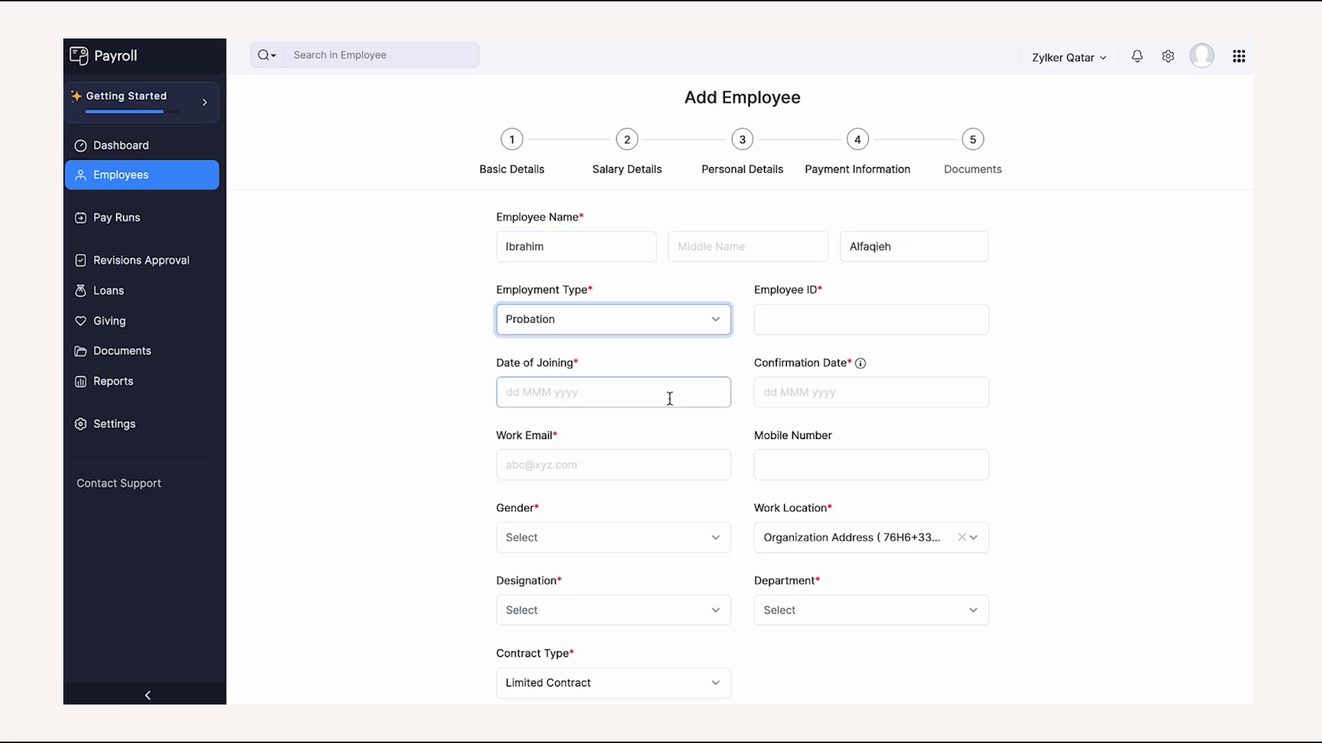
pyautogui.click(771, 320)
pyautogui.write('1000')
pyautogui.click(733, 352)
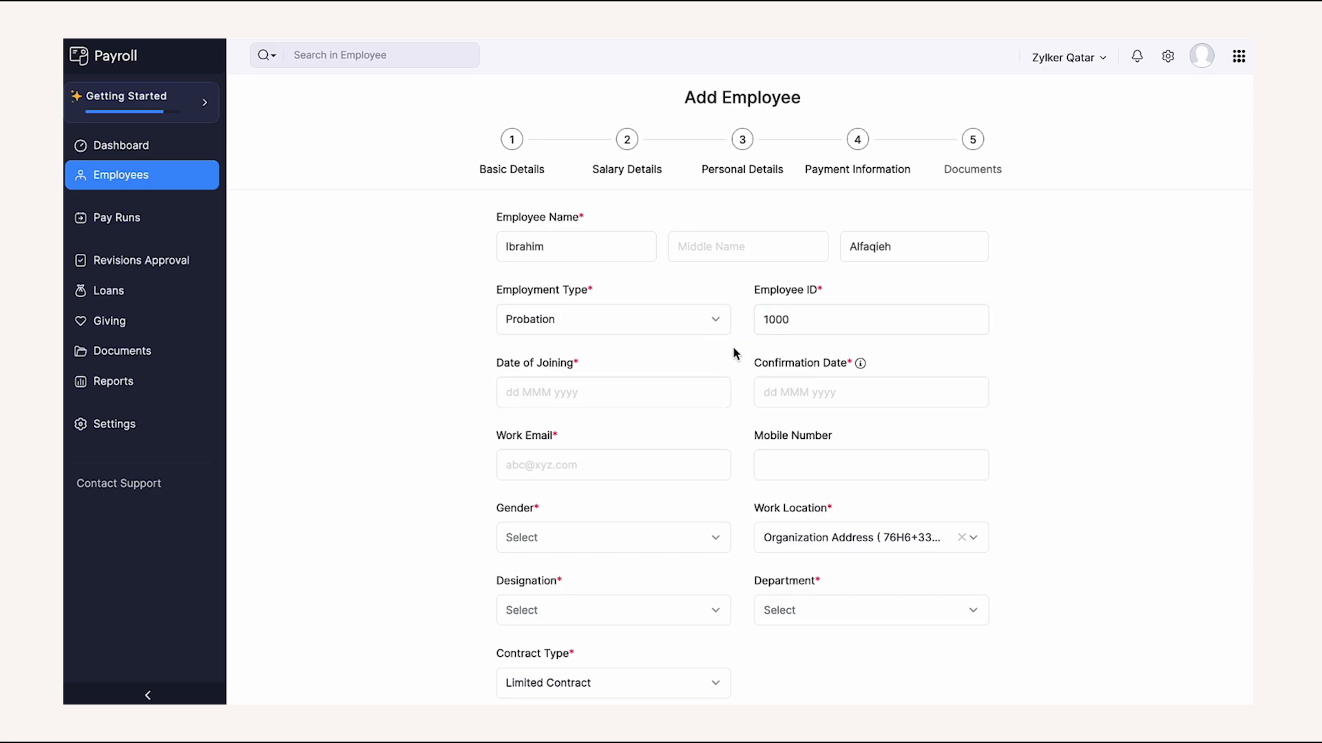
pyautogui.click(684, 386)
pyautogui.click(599, 242)
# - Set the confirmation date to 01 Apr 2025, enter the work email, and choose Male gender
pyautogui.click(807, 380)
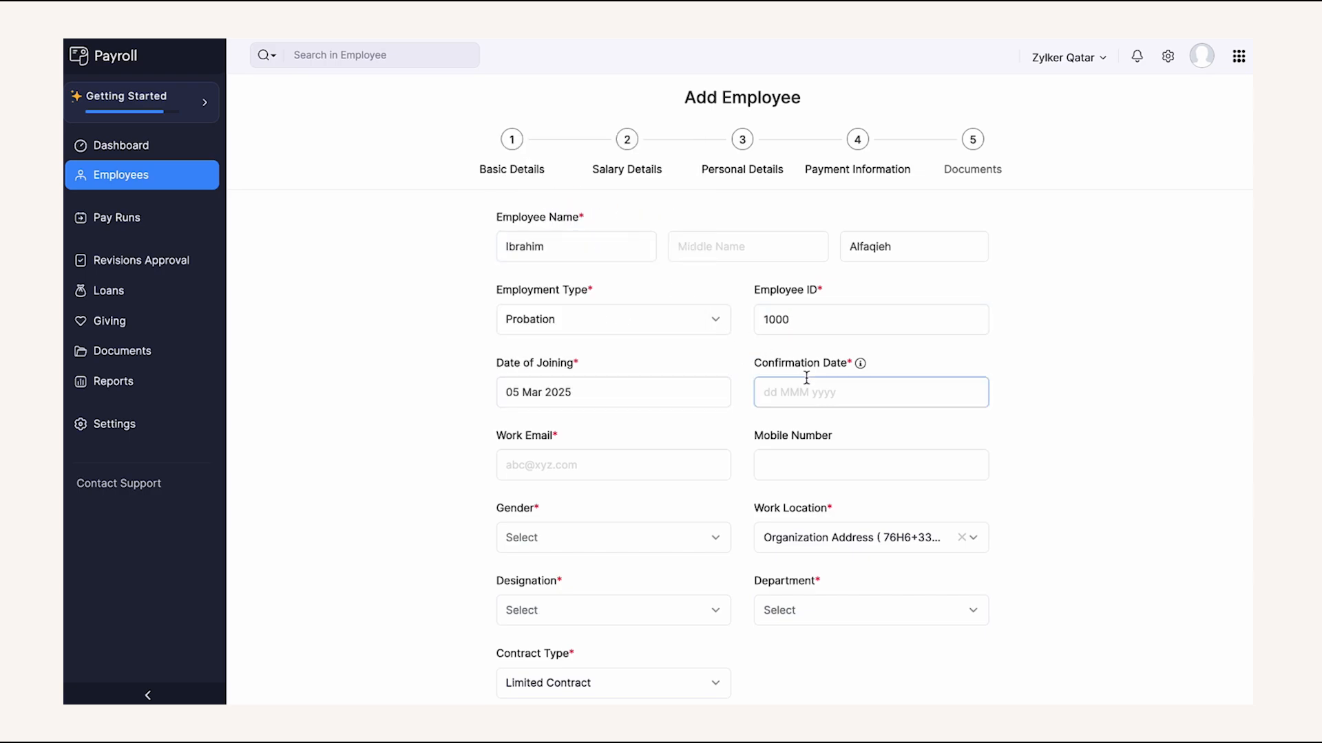
pyautogui.click(835, 214)
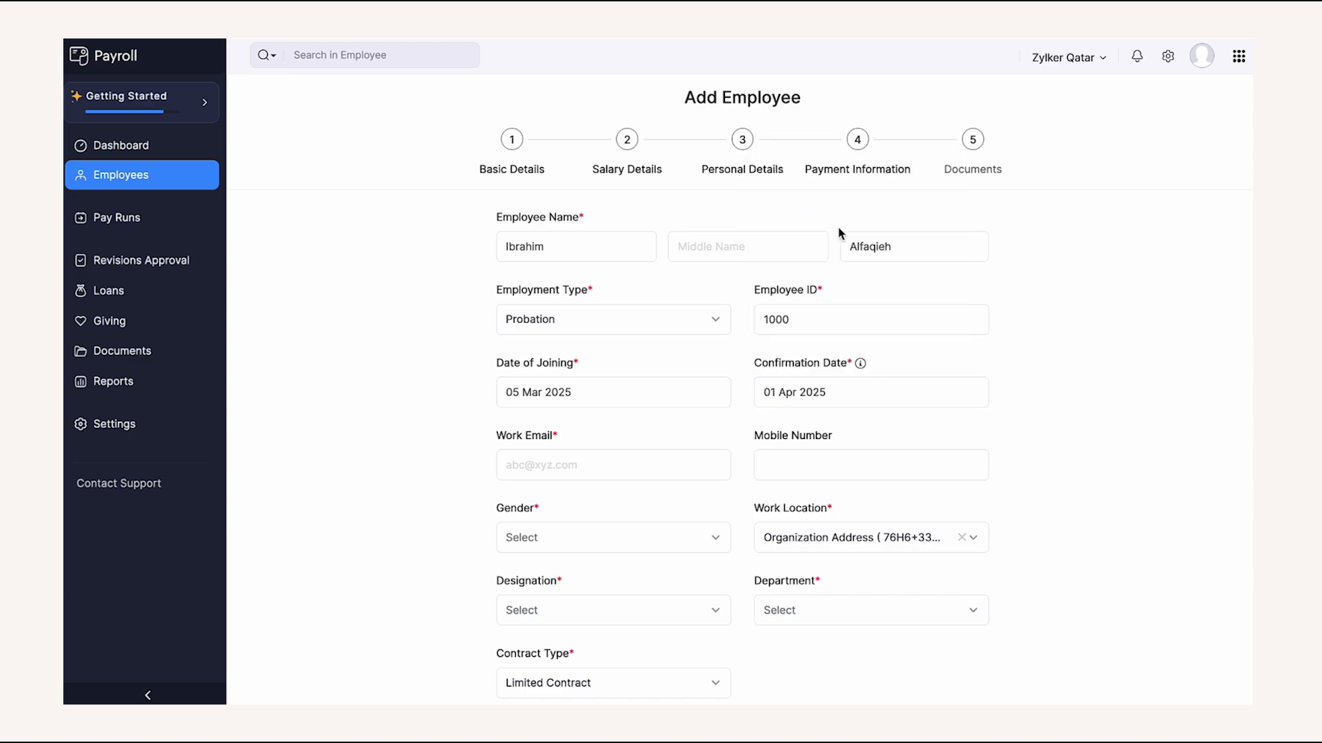
pyautogui.click(662, 458)
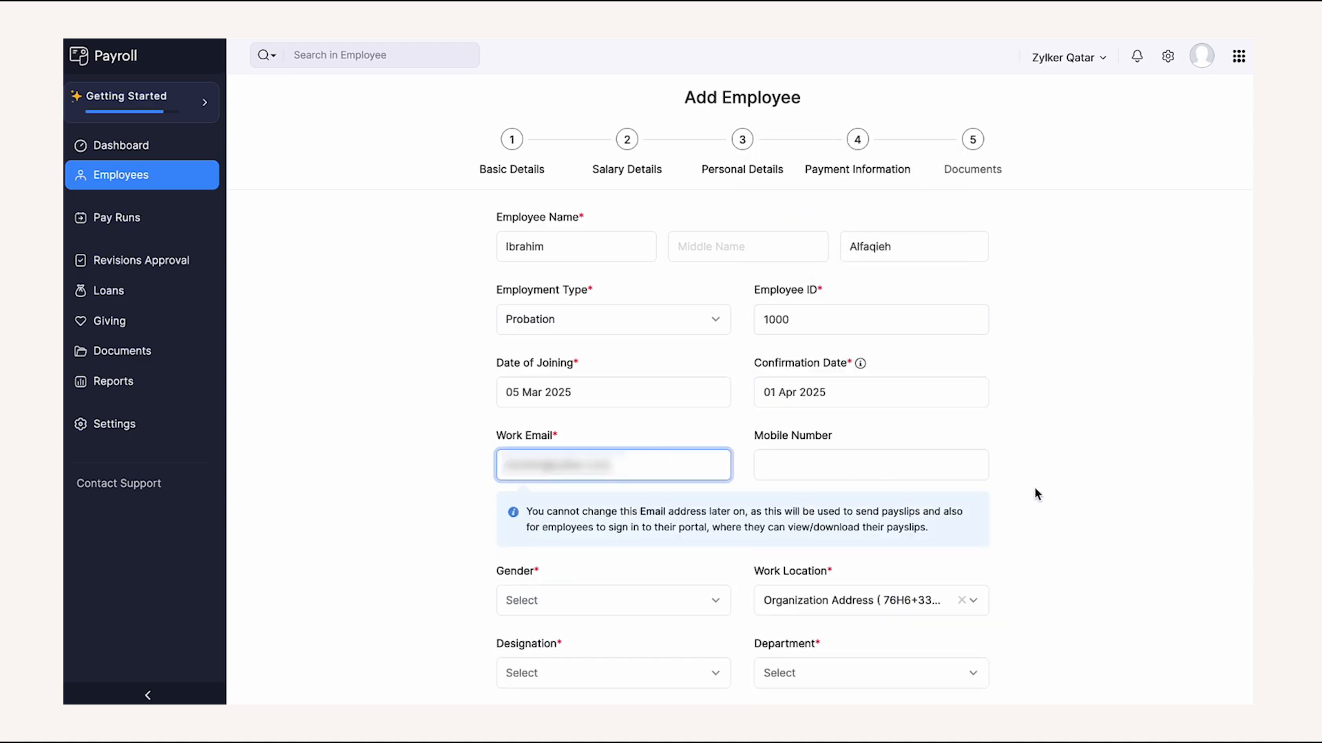
pyautogui.click(1098, 493)
pyautogui.scroll(-1, 1098, 492)
pyautogui.scroll(-3, 1098, 493)
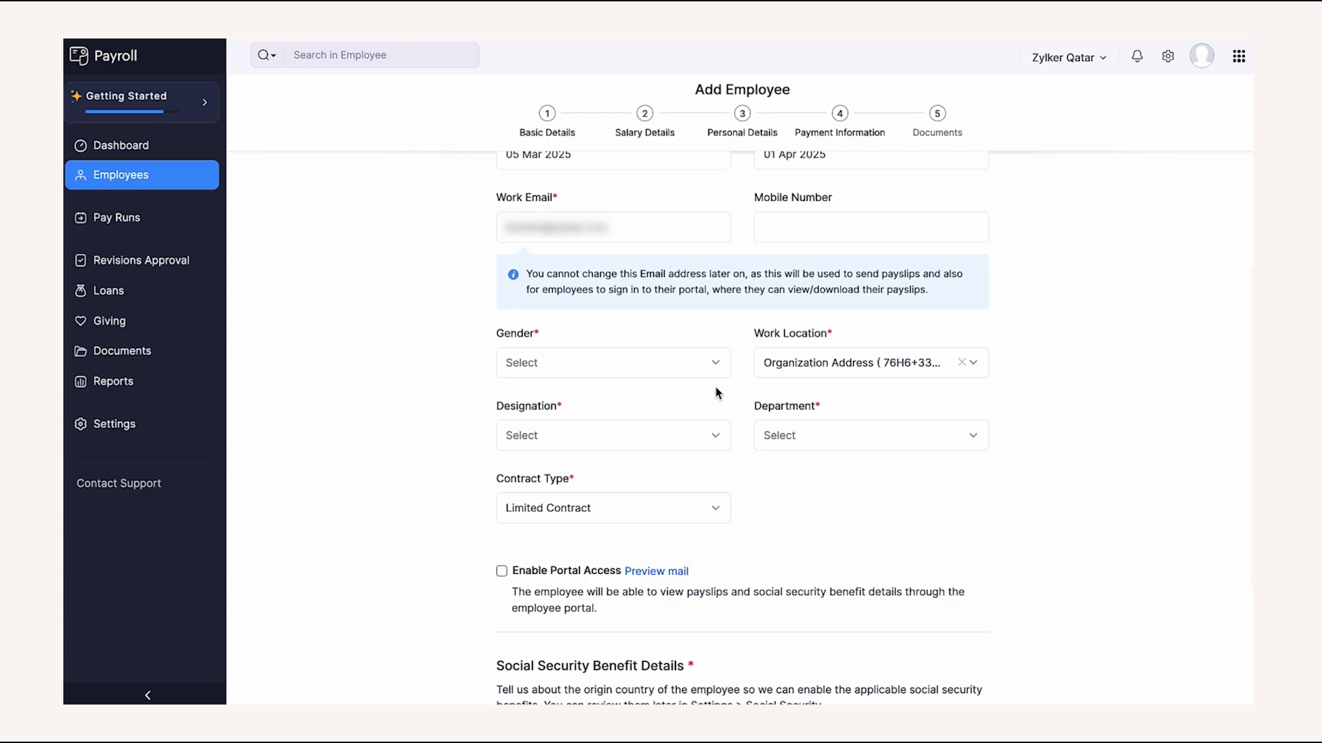
pyautogui.click(689, 374)
pyautogui.click(671, 443)
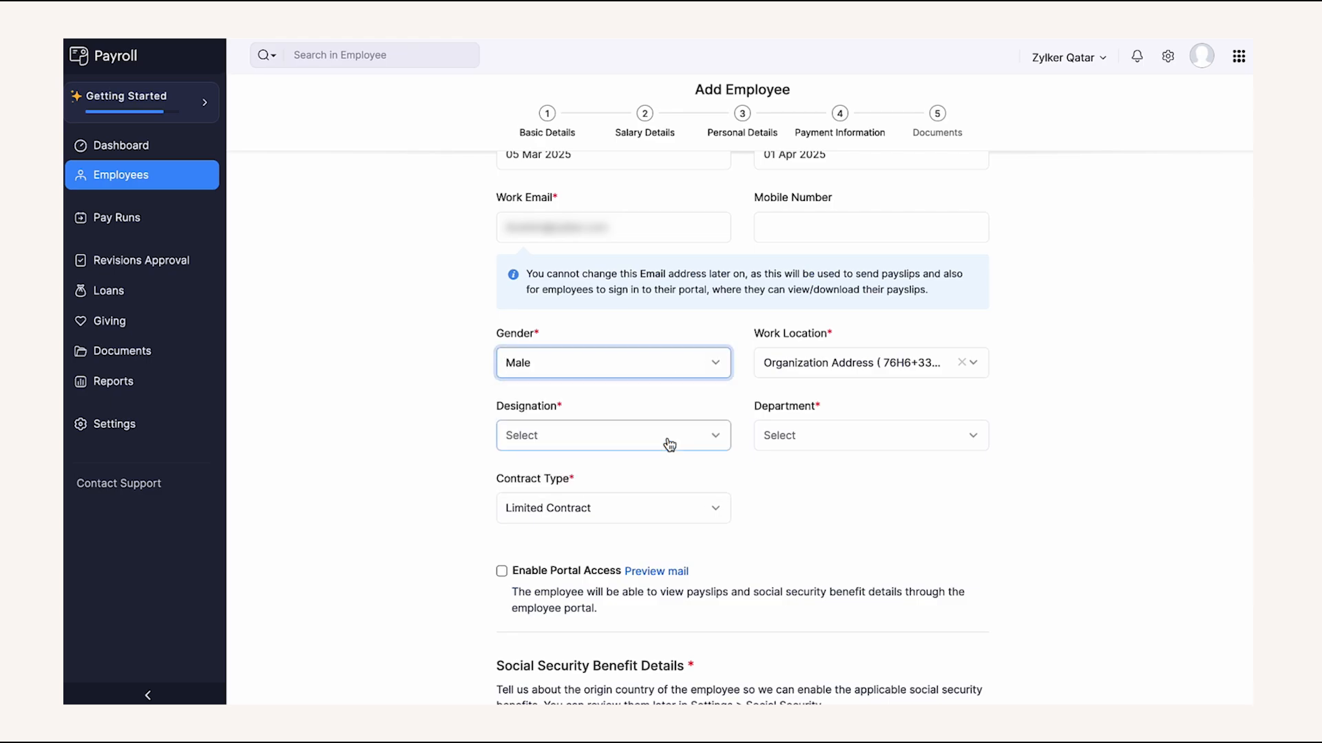
# - Create and assign the designation Staff and the department HR
pyautogui.click(669, 444)
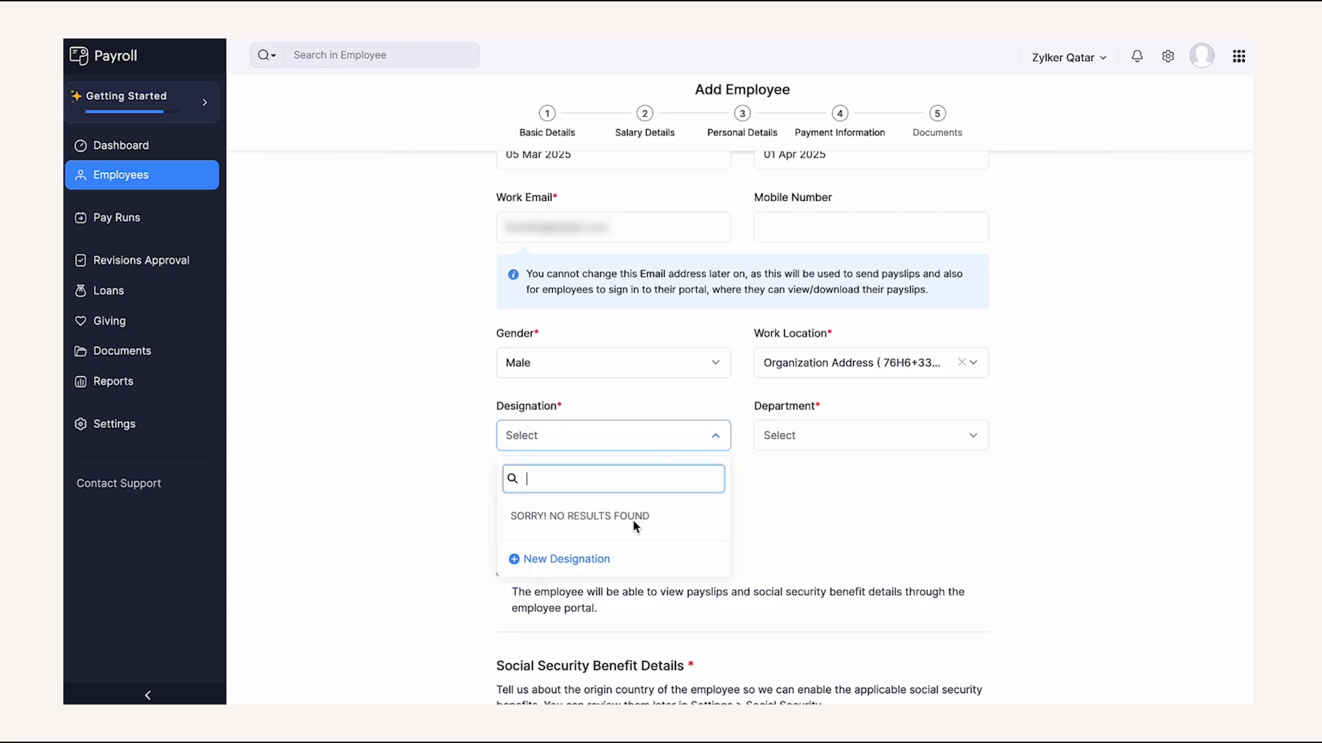
pyautogui.click(616, 554)
pyautogui.write('Staff')
pyautogui.click(472, 244)
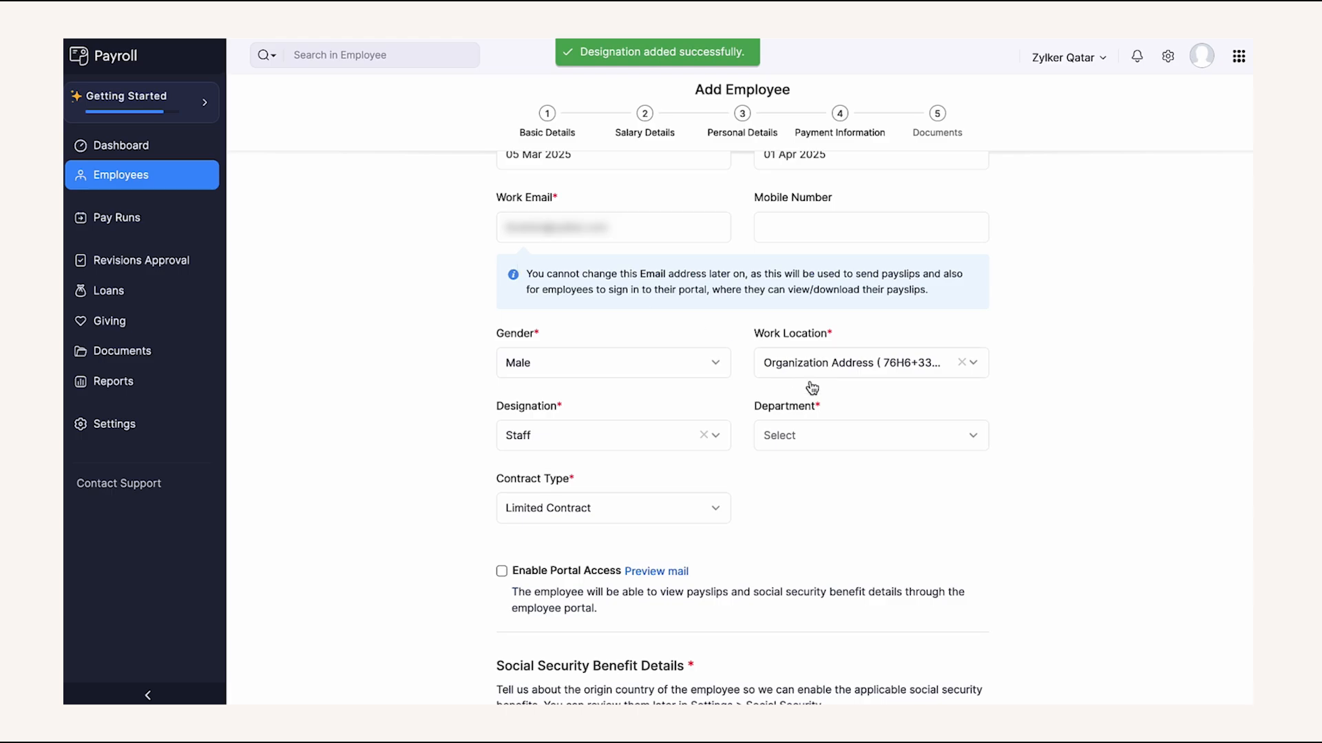
pyautogui.click(851, 430)
pyautogui.click(820, 559)
pyautogui.write('HR')
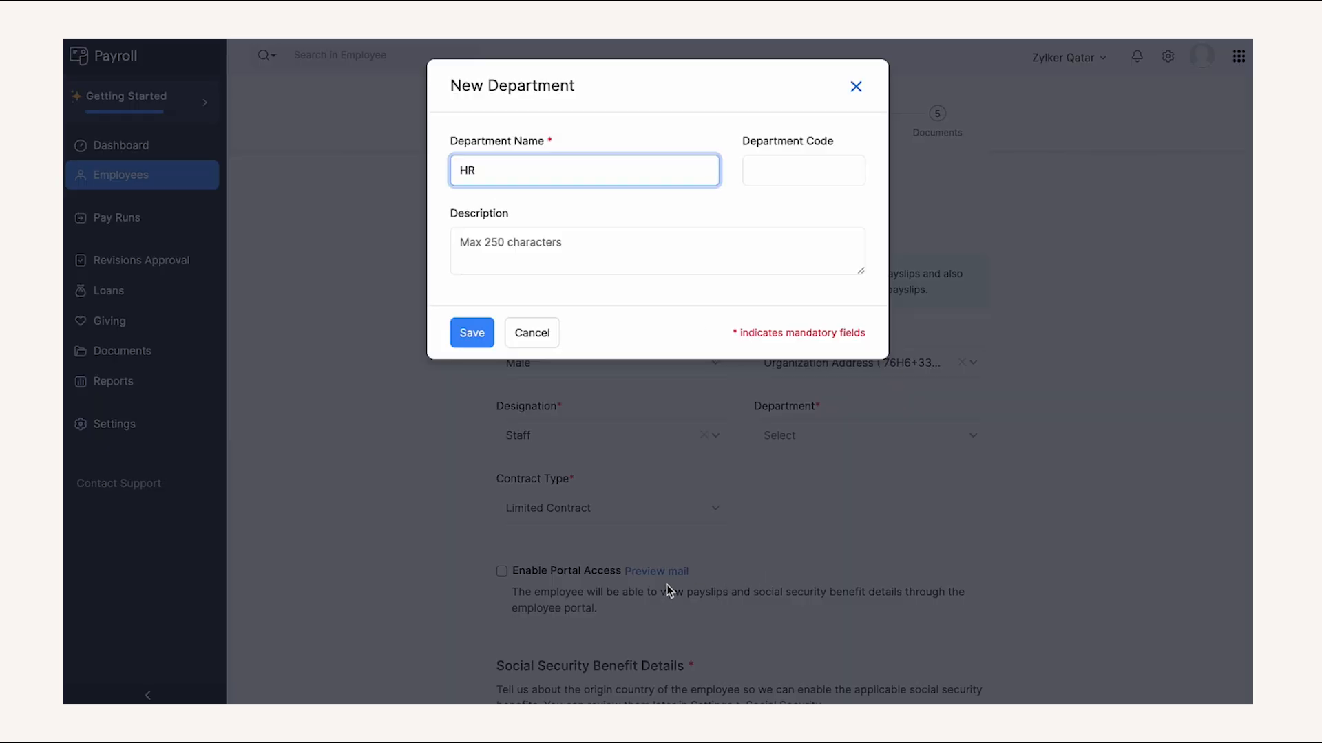
pyautogui.click(475, 343)
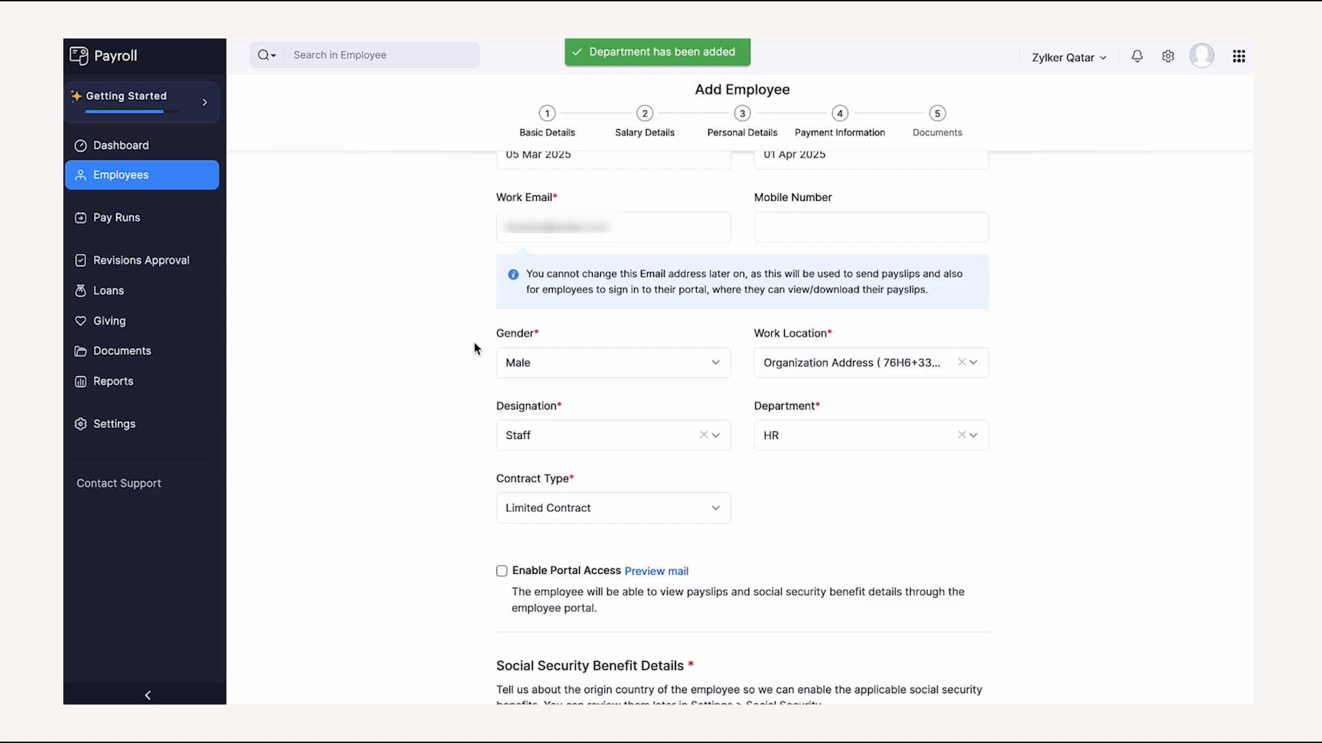
# - Choose Saudi Arabia as the origin country and save the basic details
pyautogui.scroll(-3, 474, 347)
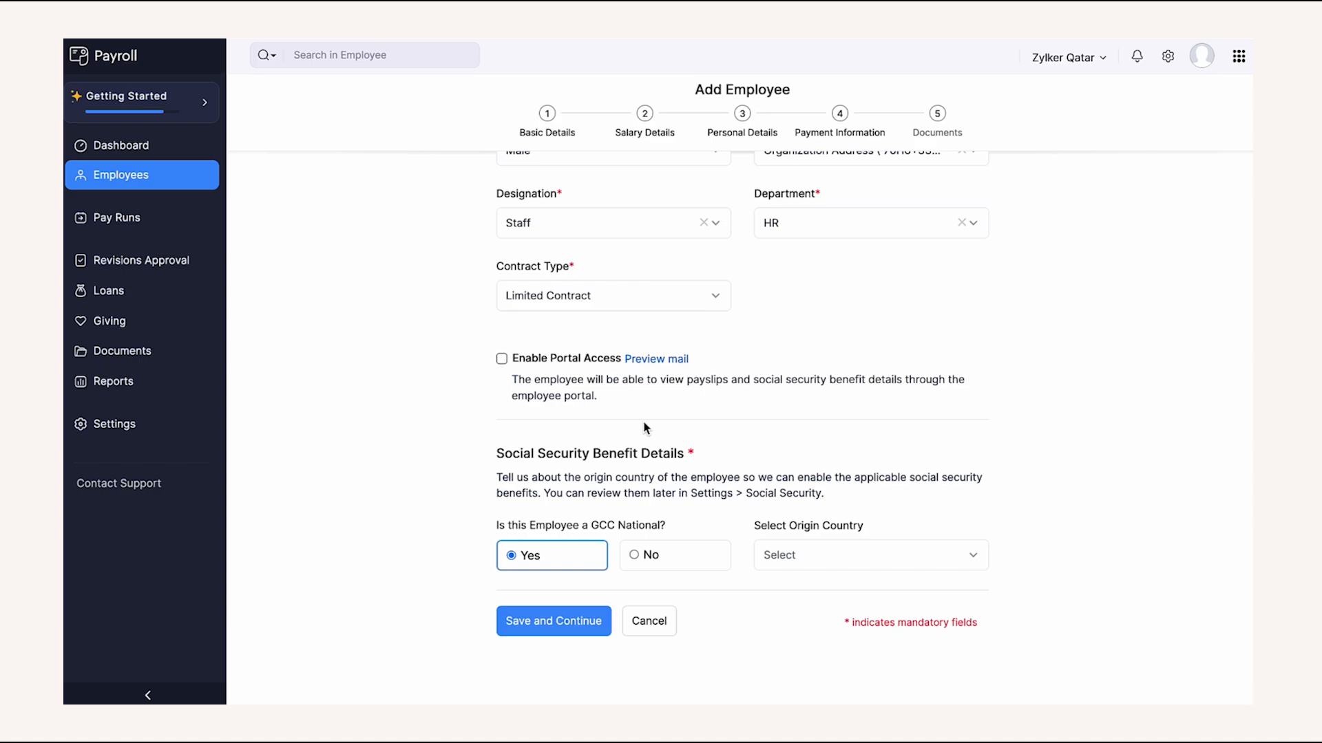
pyautogui.click(904, 573)
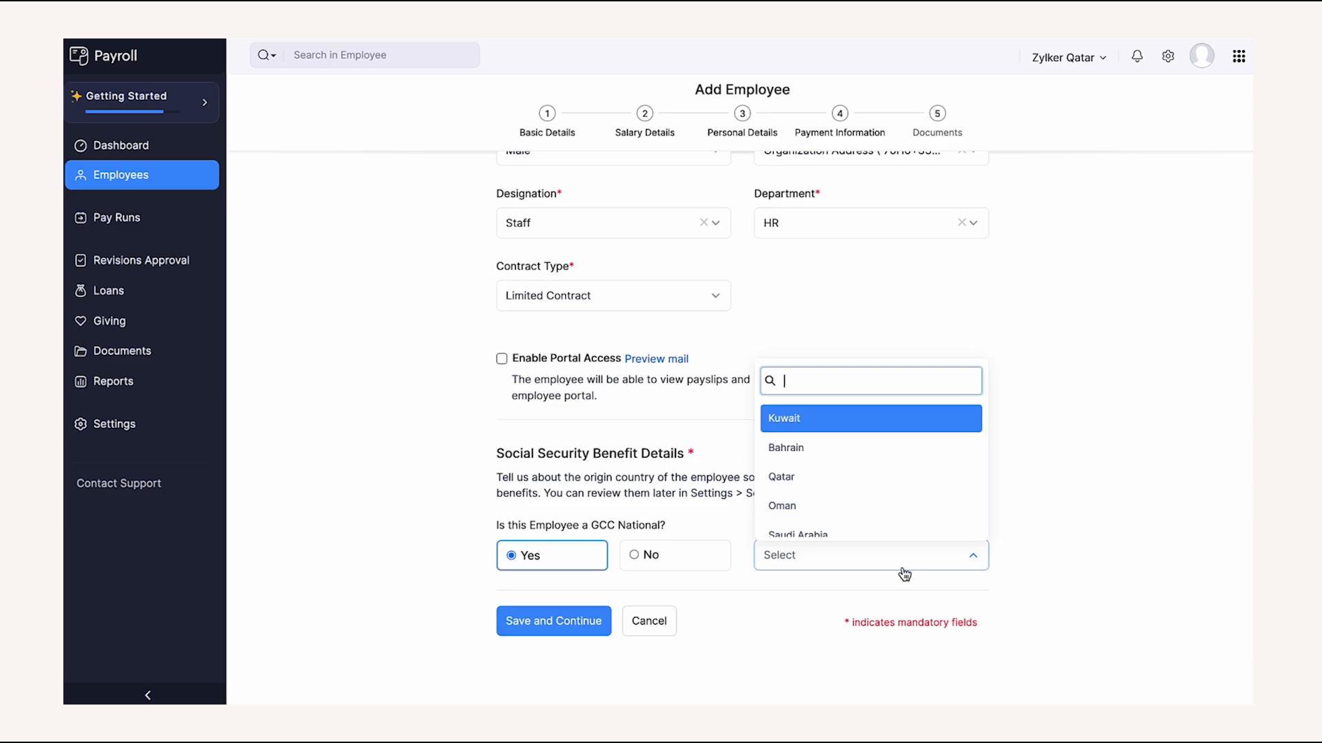
pyautogui.write('sa')
pyautogui.click(879, 523)
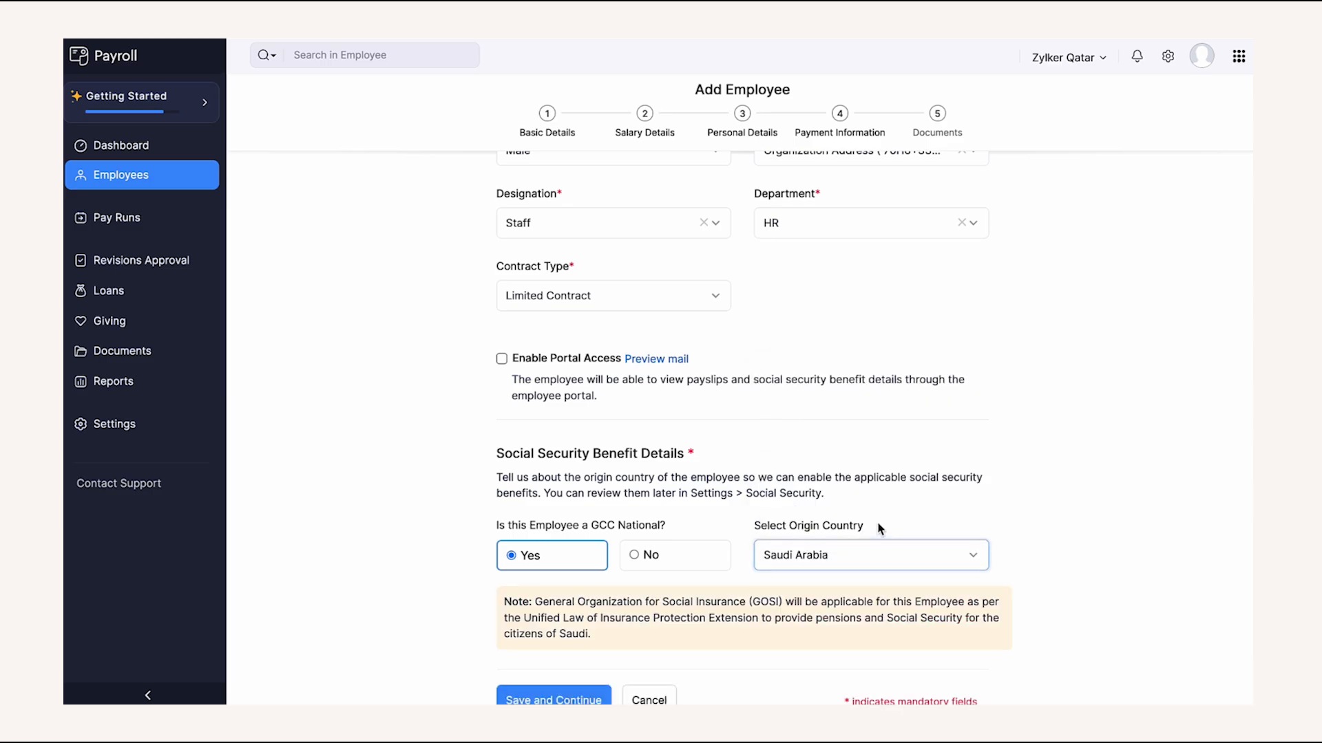
pyautogui.scroll(-1, 879, 529)
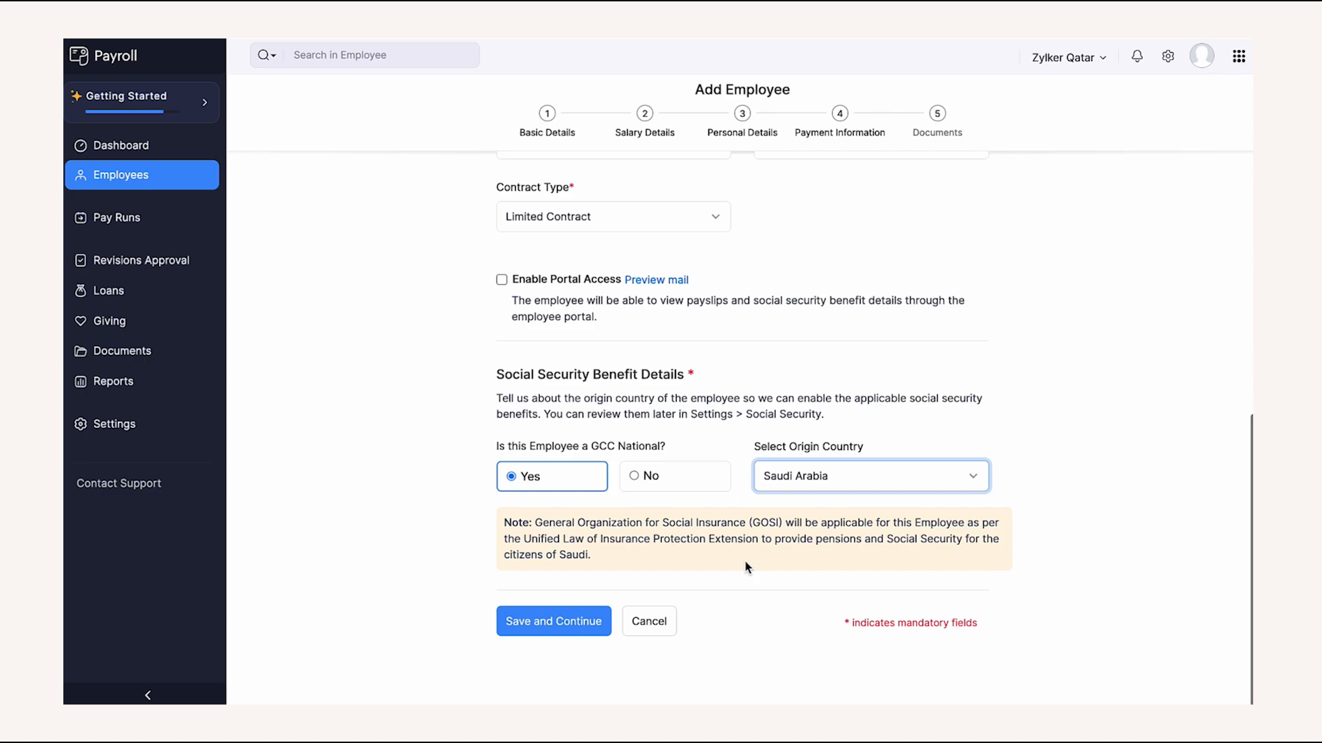
pyautogui.click(588, 623)
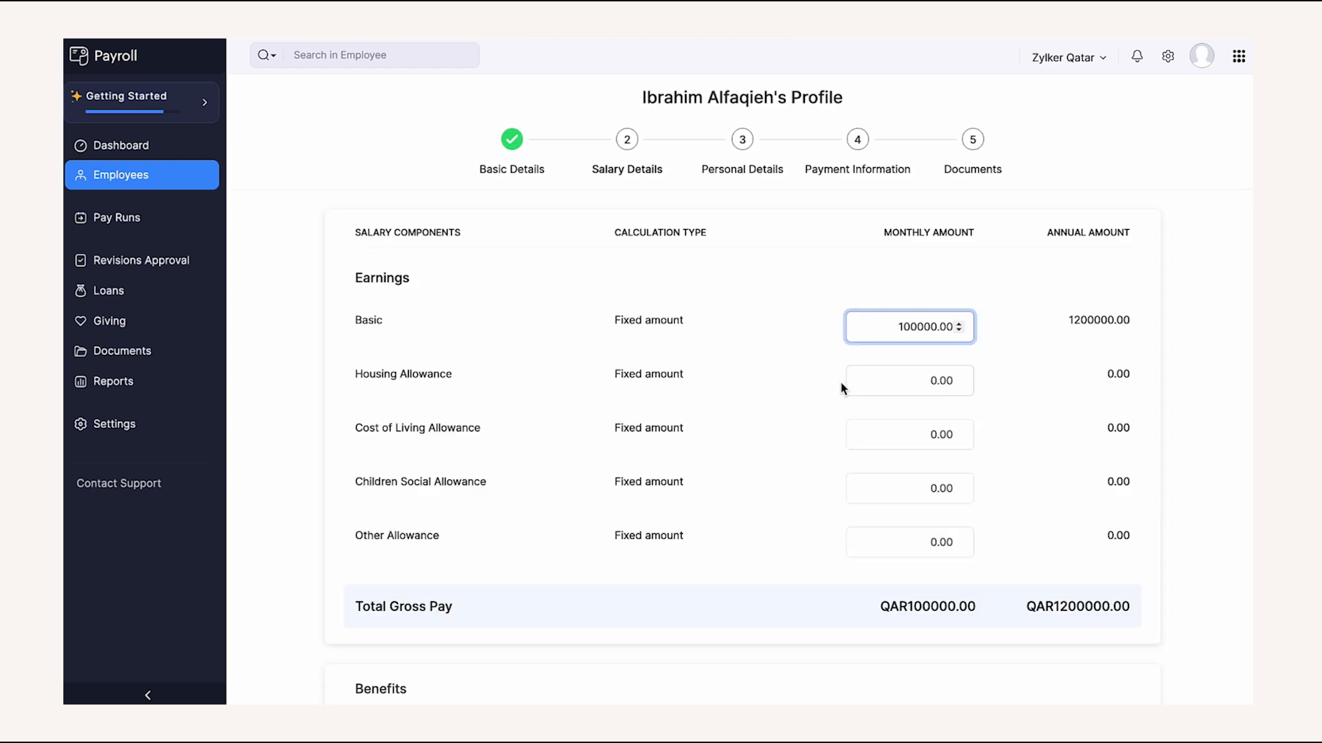
# - Enter a 100000 basic salary and 100 housing allowance, then save the salary details
pyautogui.click(814, 401)
pyautogui.scroll(-1, 815, 401)
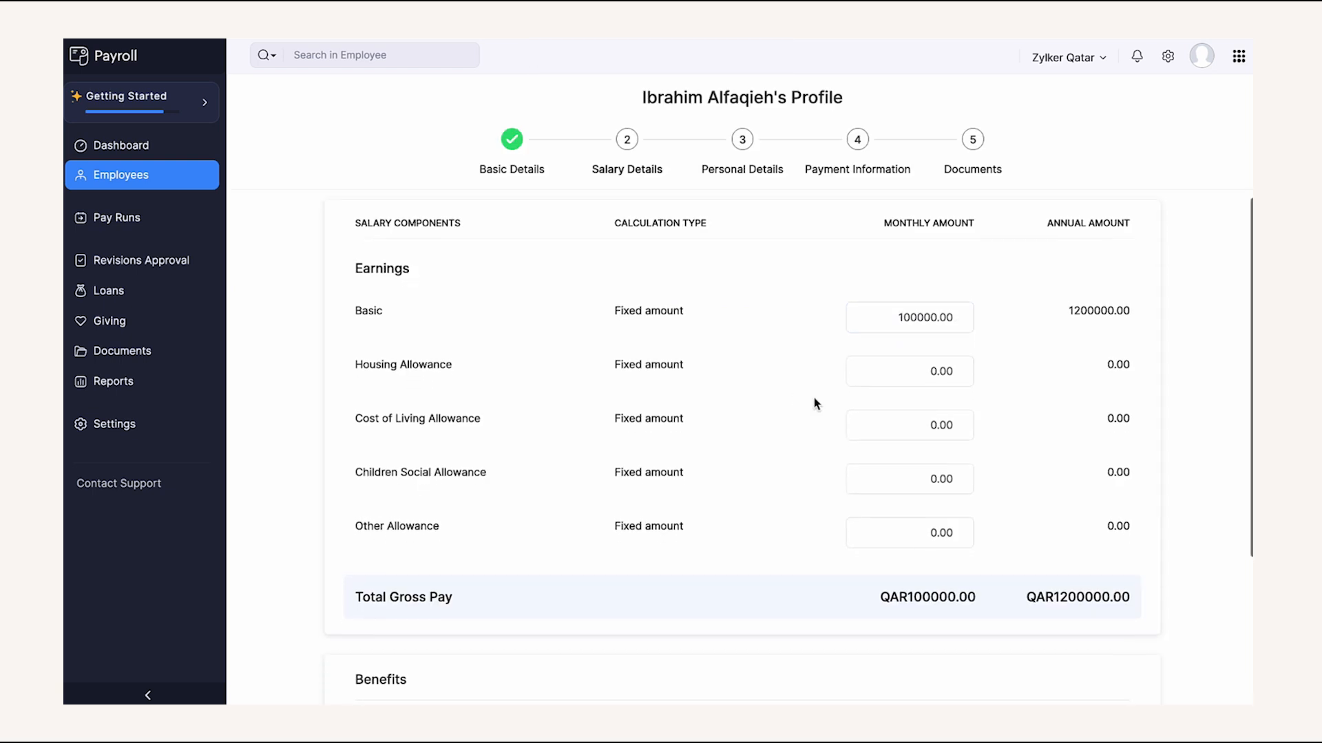
pyautogui.scroll(-2, 814, 400)
pyautogui.click(905, 287)
pyautogui.write('10')
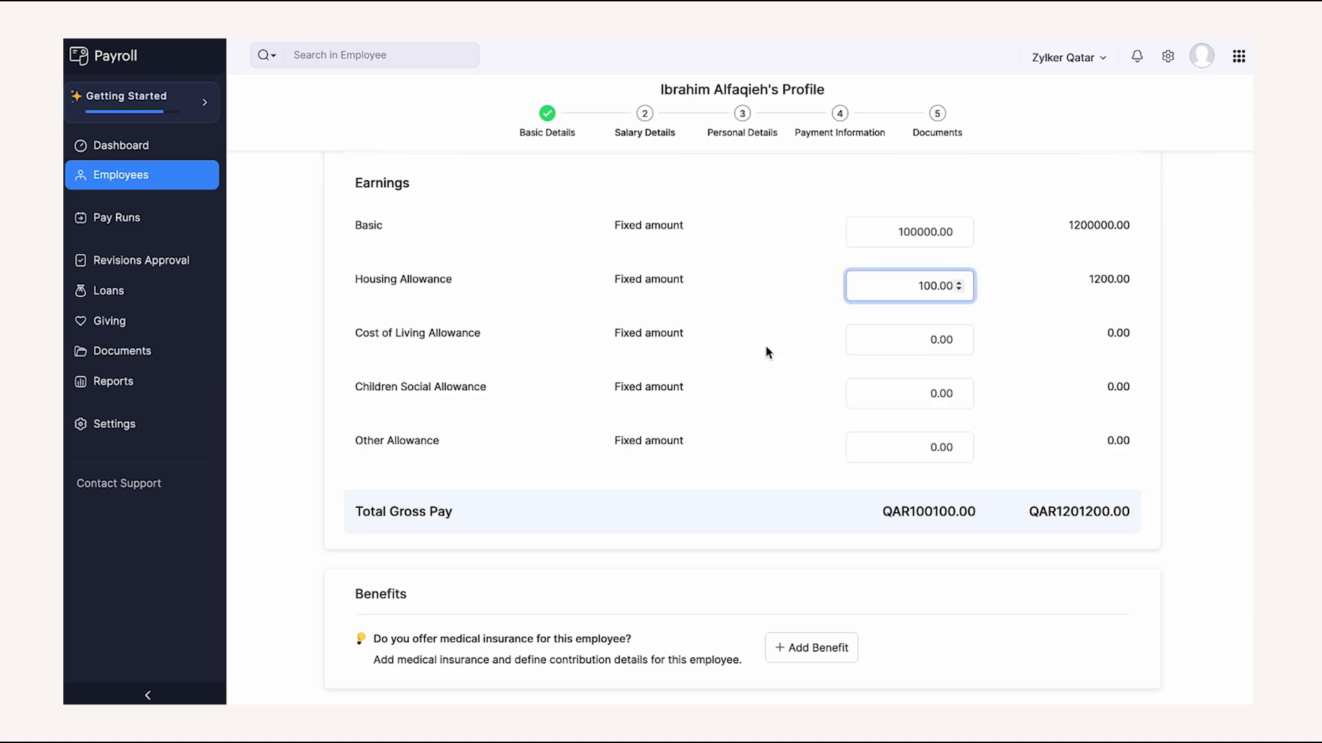
pyautogui.click(768, 352)
pyautogui.scroll(-2, 767, 354)
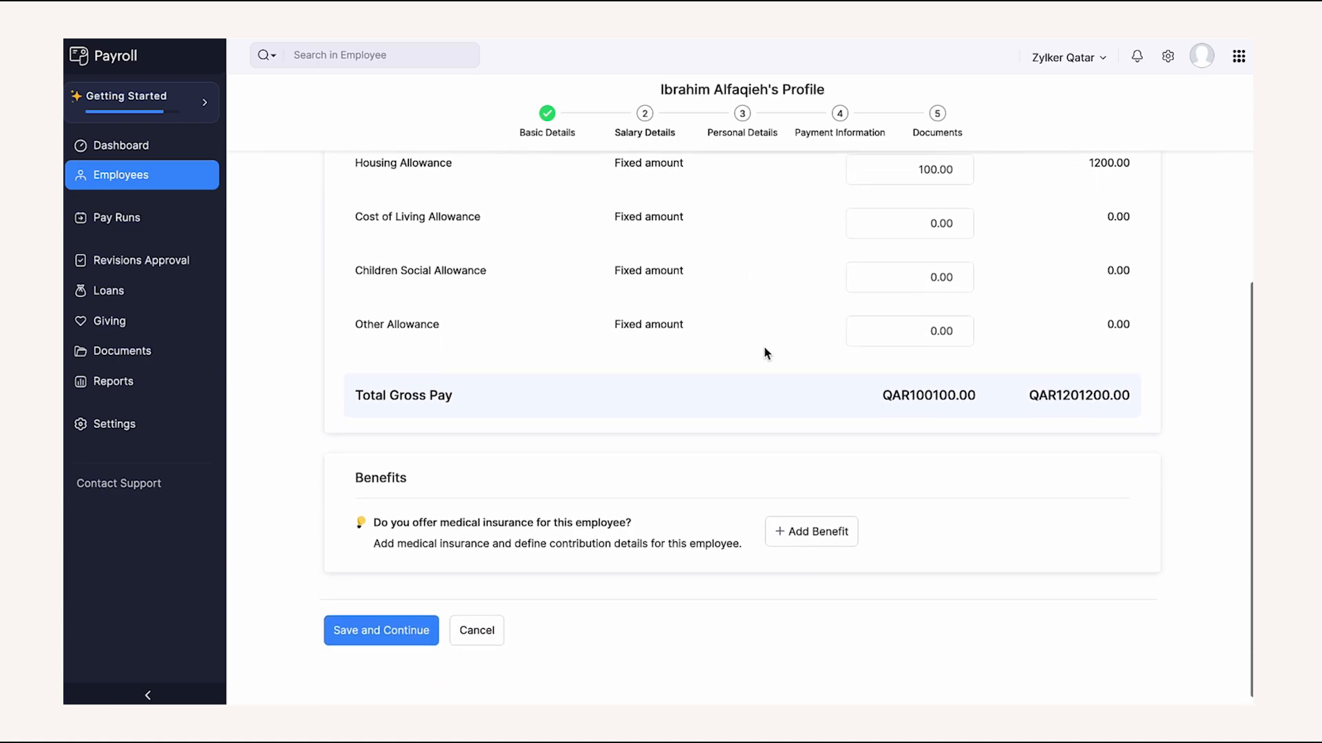
pyautogui.click(408, 620)
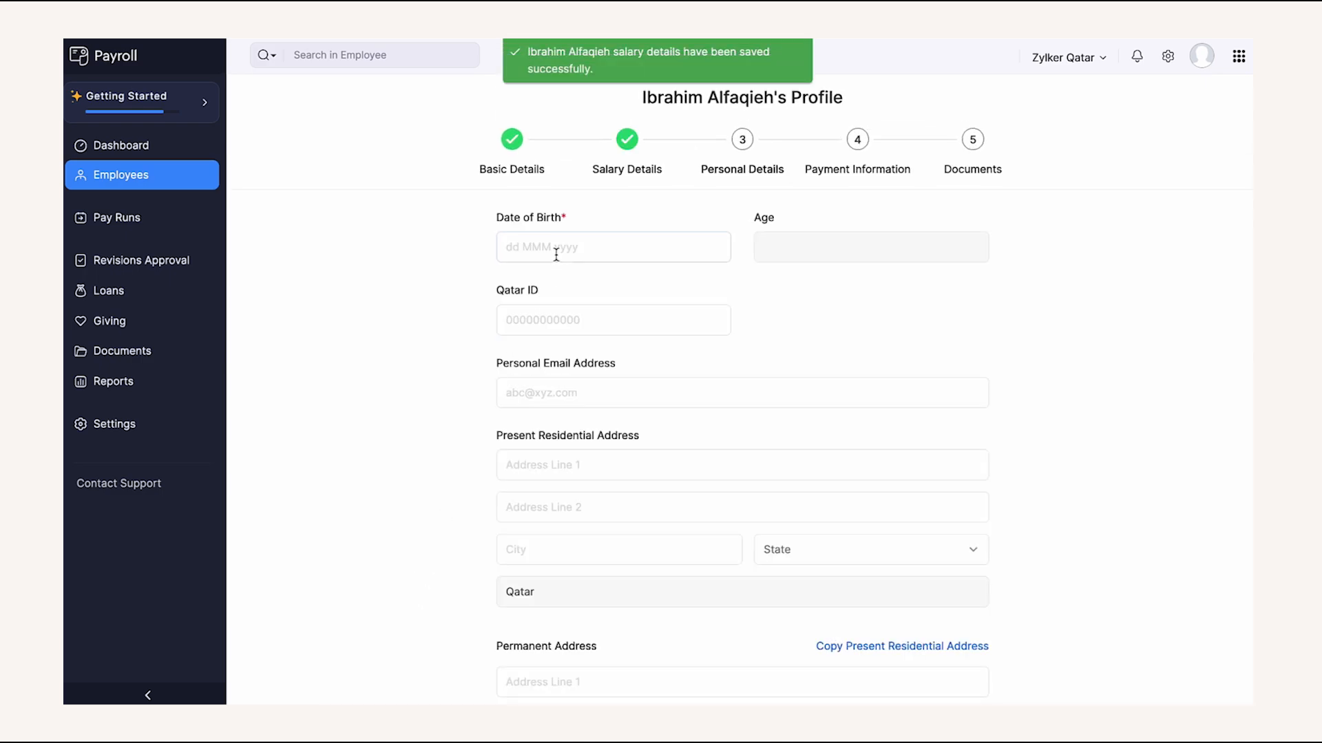
# - Set date of birth 01 Feb 2000 with the Qatar ID, save, and choose Cheque payment
pyautogui.click(555, 252)
pyautogui.click(573, 357)
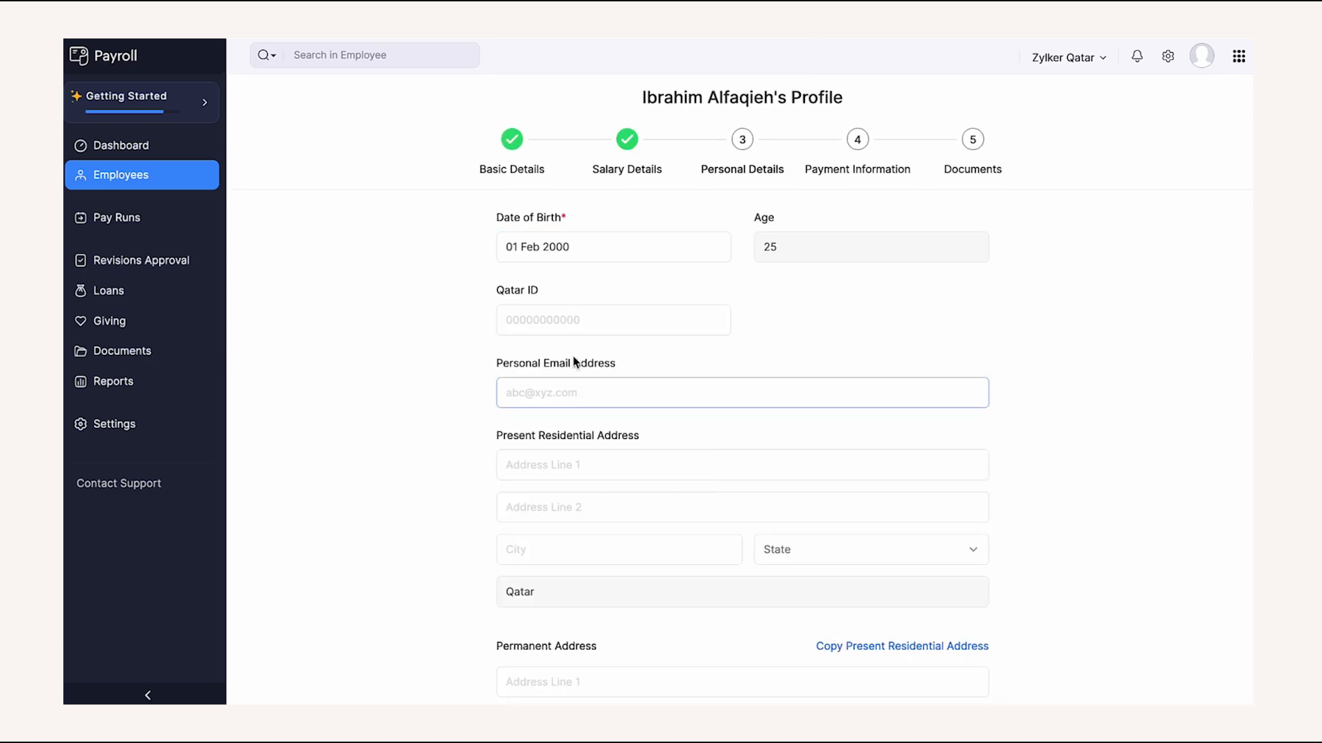
pyautogui.click(576, 323)
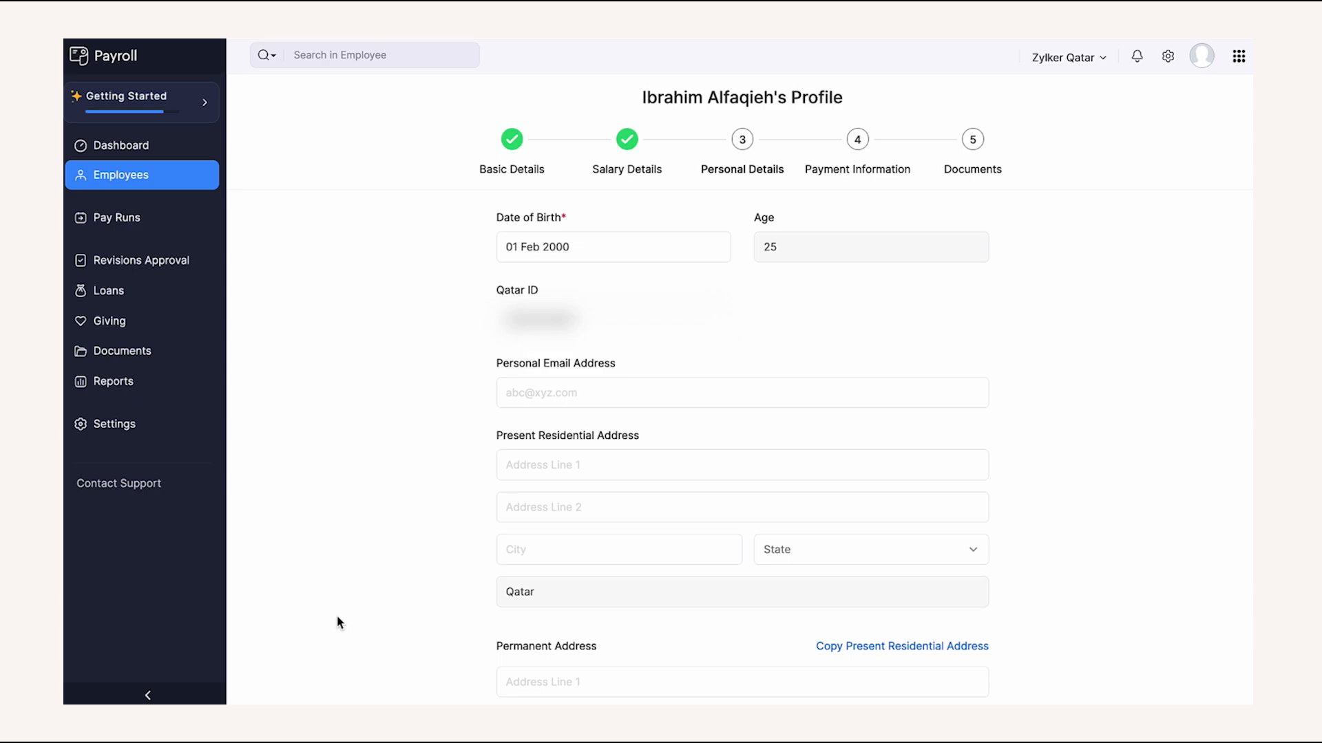
pyautogui.scroll(-5, 338, 623)
pyautogui.click(520, 617)
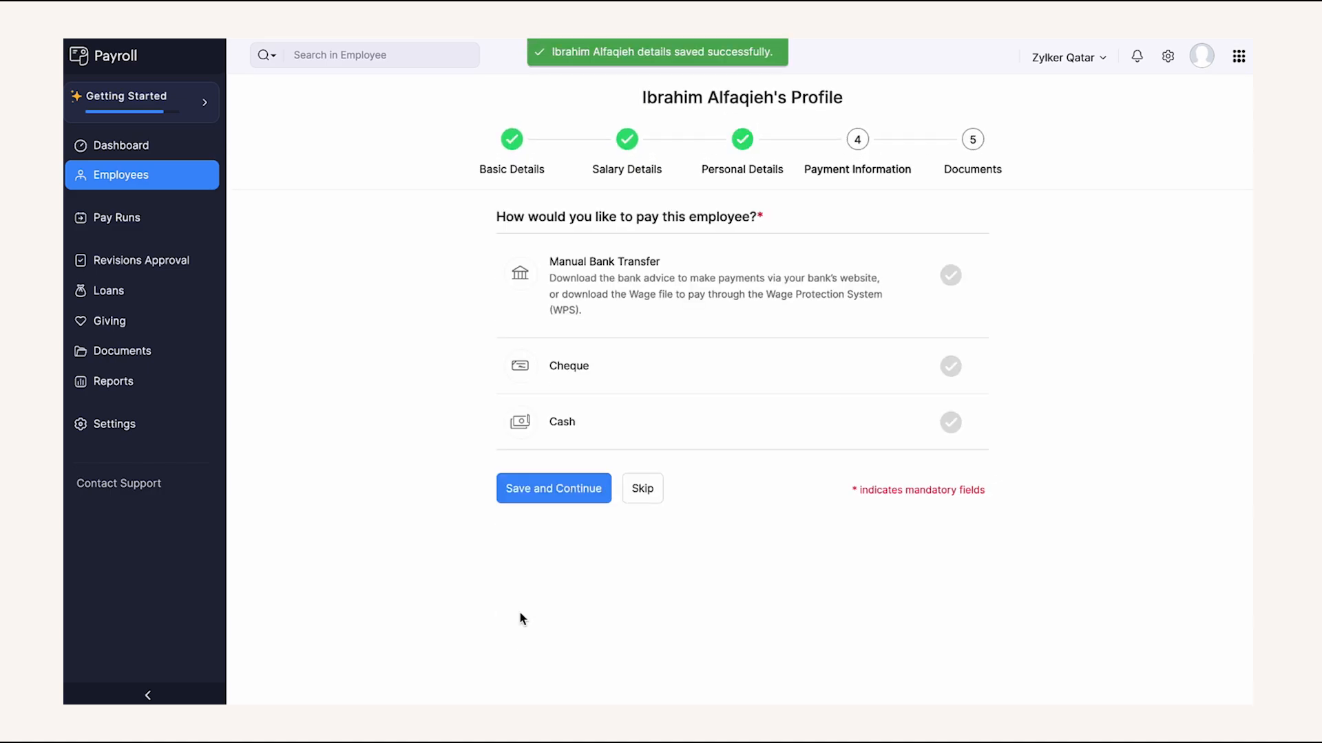
pyautogui.click(693, 352)
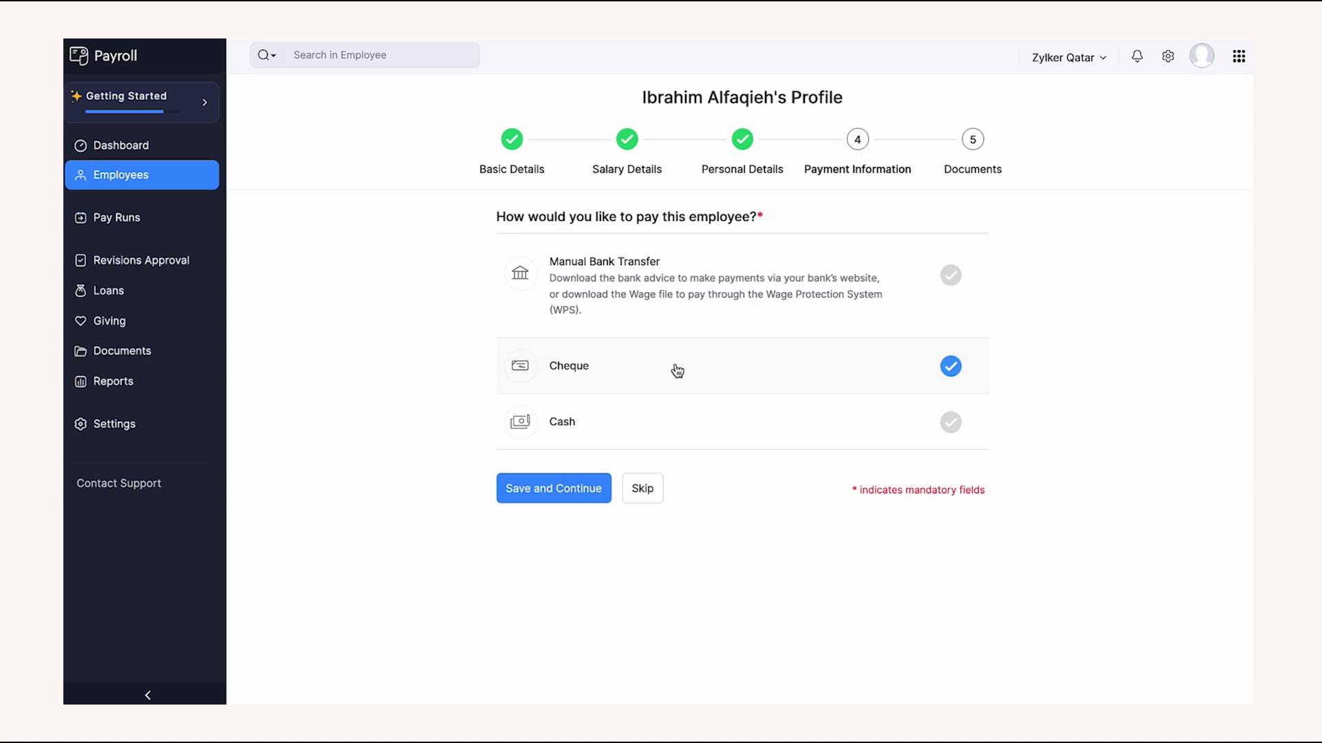
pyautogui.click(578, 489)
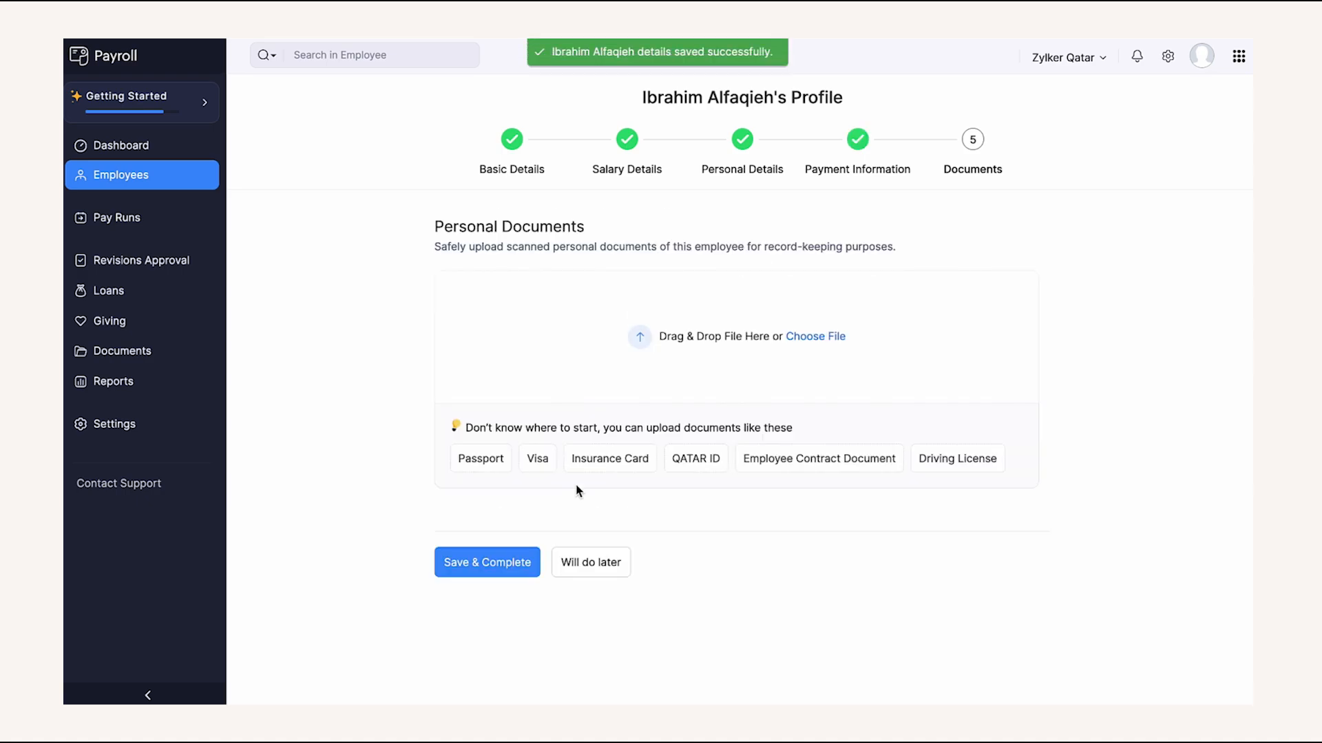
# - Attach the Employee Passport [1000].pdf file as a document of type Passport
pyautogui.click(643, 389)
pyautogui.write('passport')
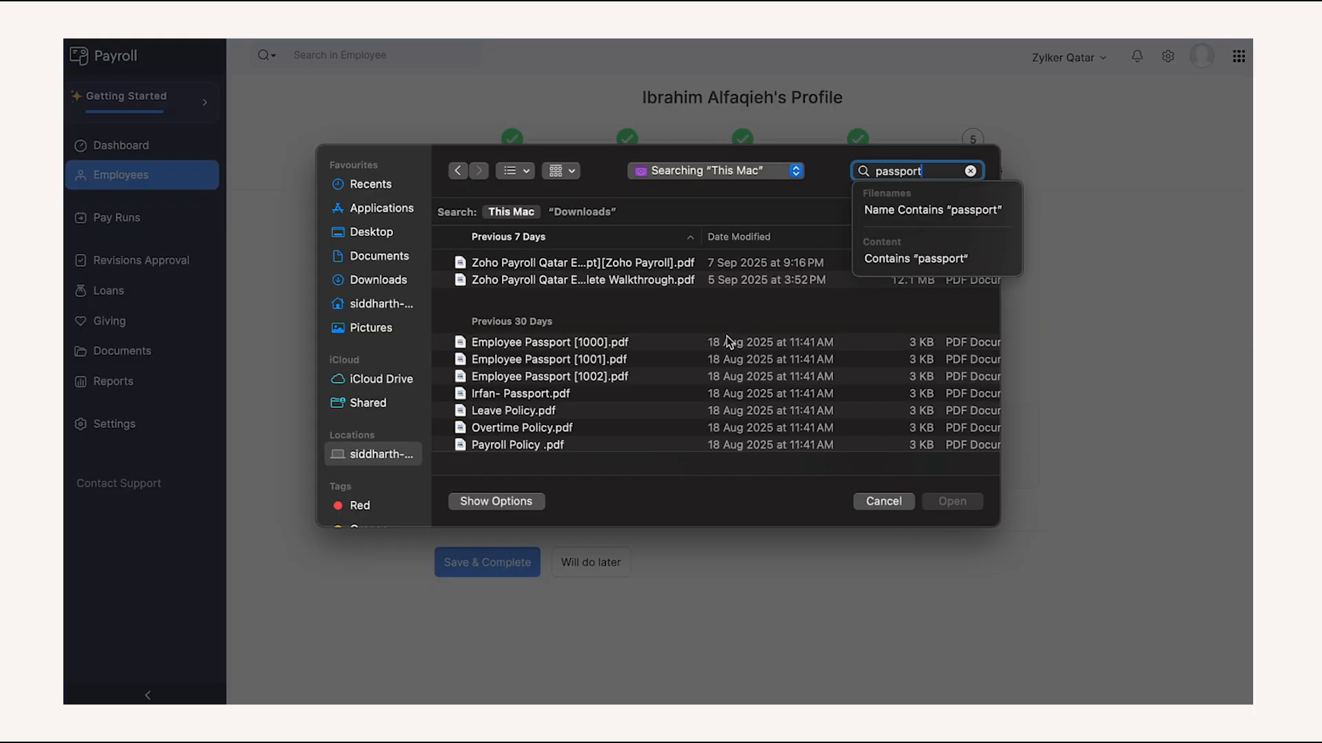
pyautogui.click(725, 340)
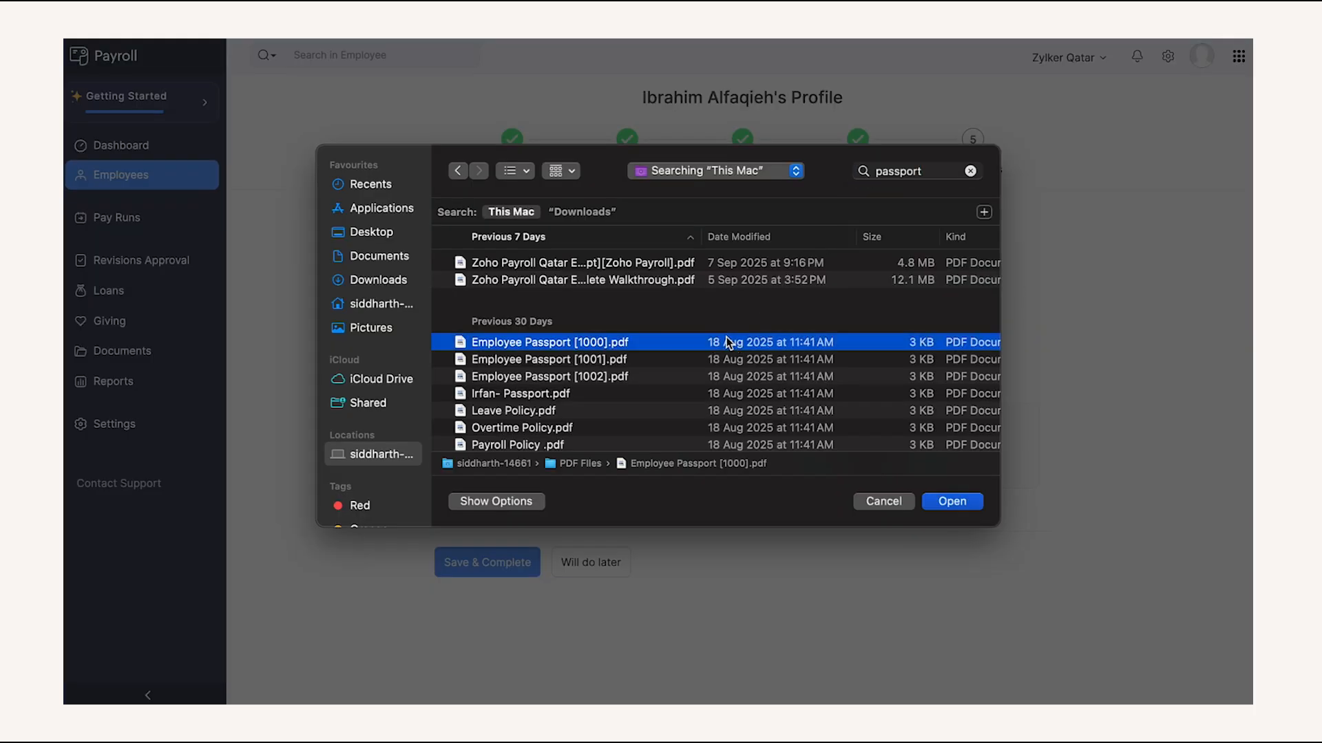
pyautogui.click(943, 501)
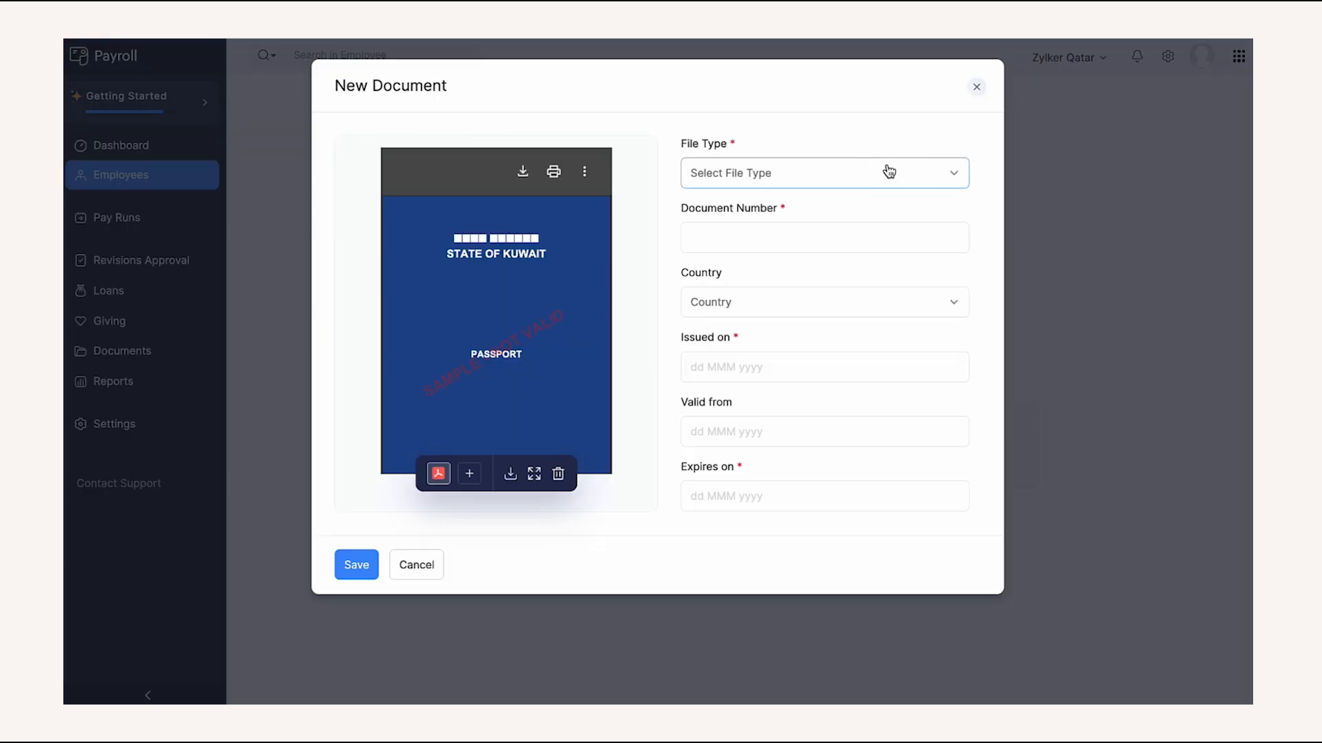
pyautogui.click(886, 172)
pyautogui.click(858, 255)
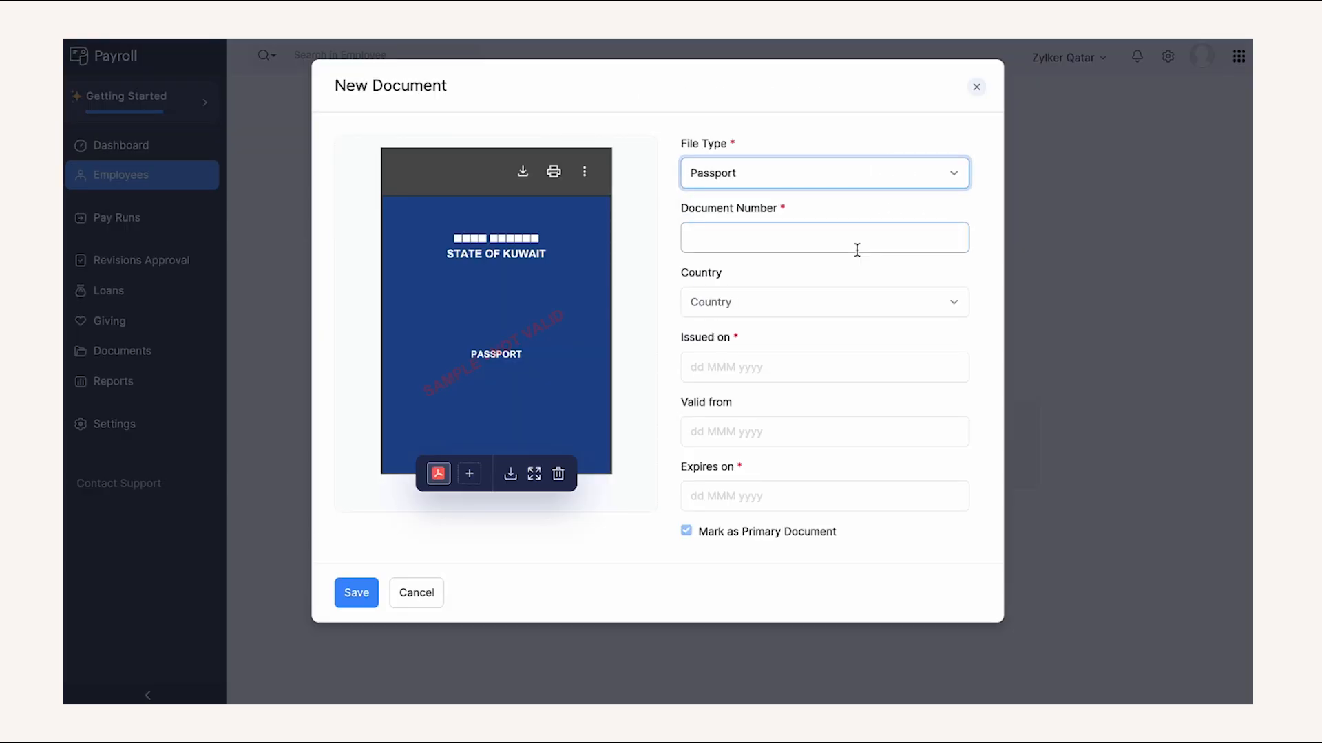
# - Enter the passport number, issued 10 Feb 2020, expiring 31 May 2027, then save and complete the employee
pyautogui.click(832, 241)
pyautogui.write('100')
pyautogui.click(671, 277)
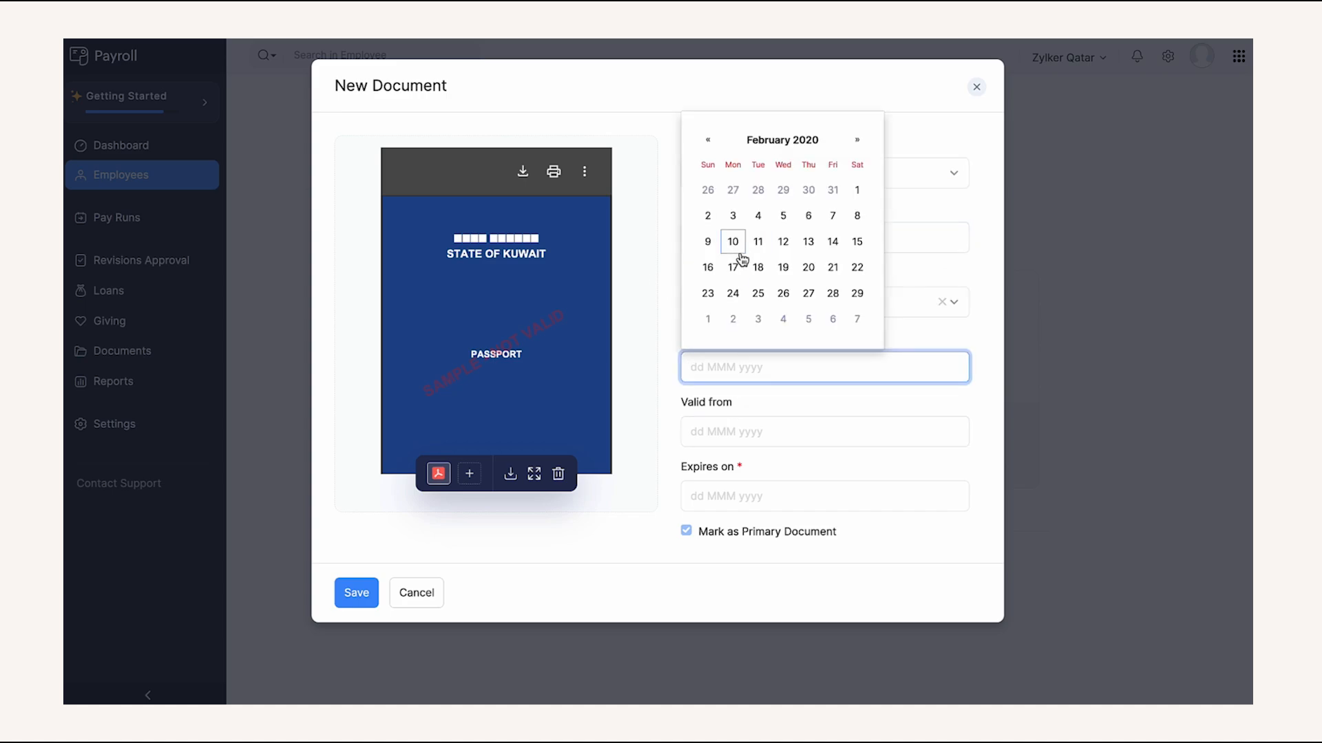
pyautogui.click(733, 241)
pyautogui.click(731, 442)
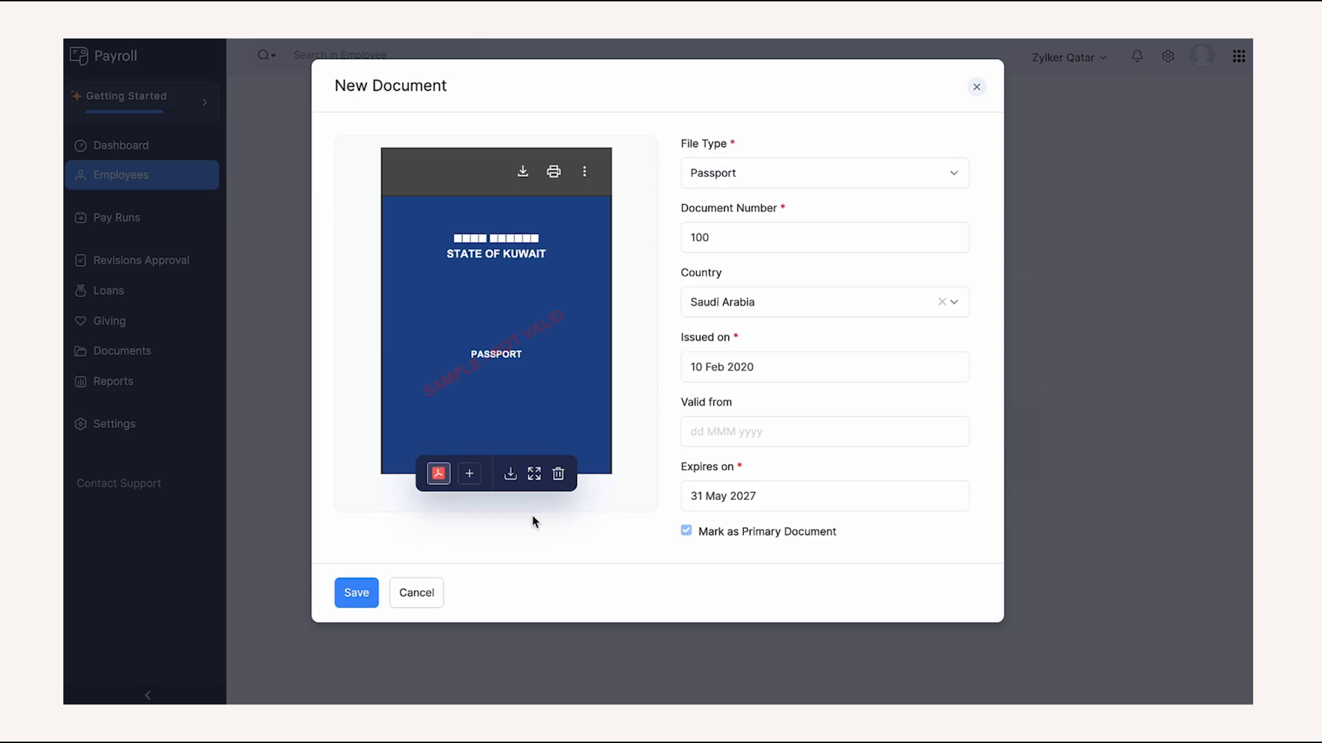
pyautogui.click(372, 592)
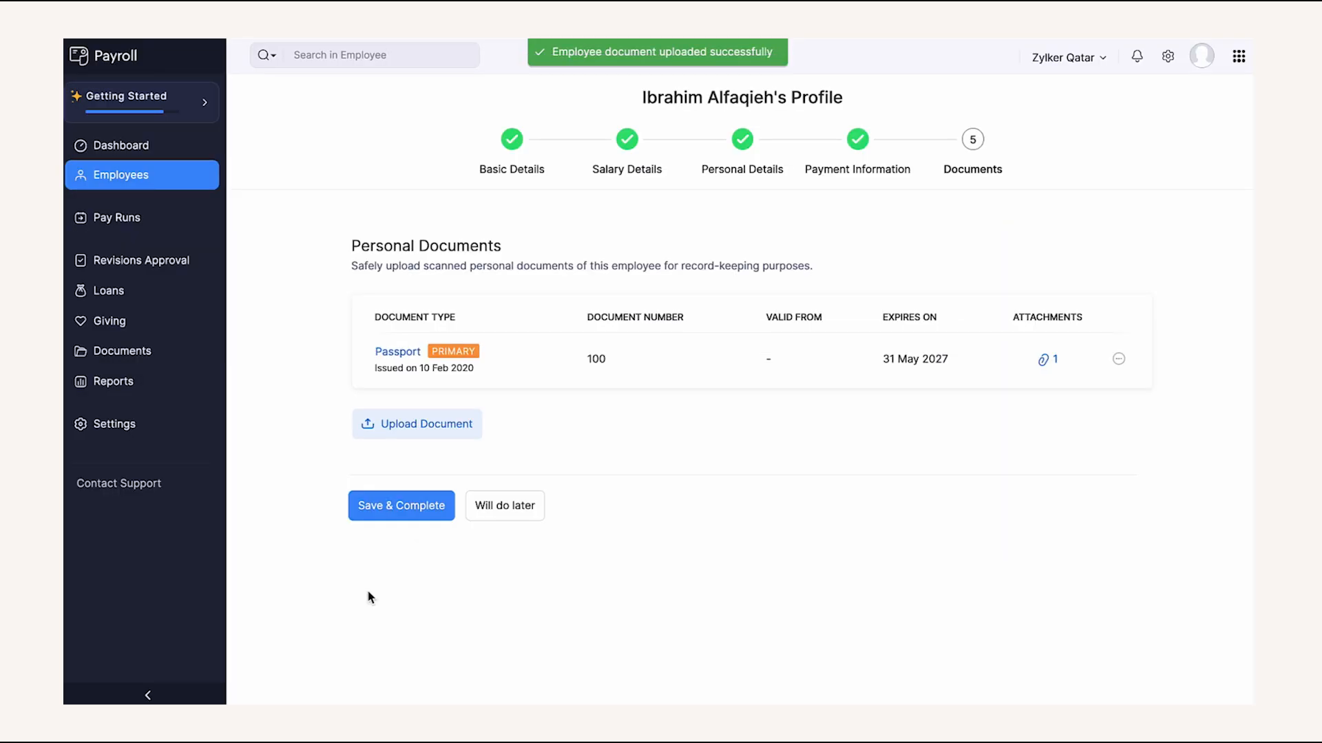
pyautogui.click(404, 509)
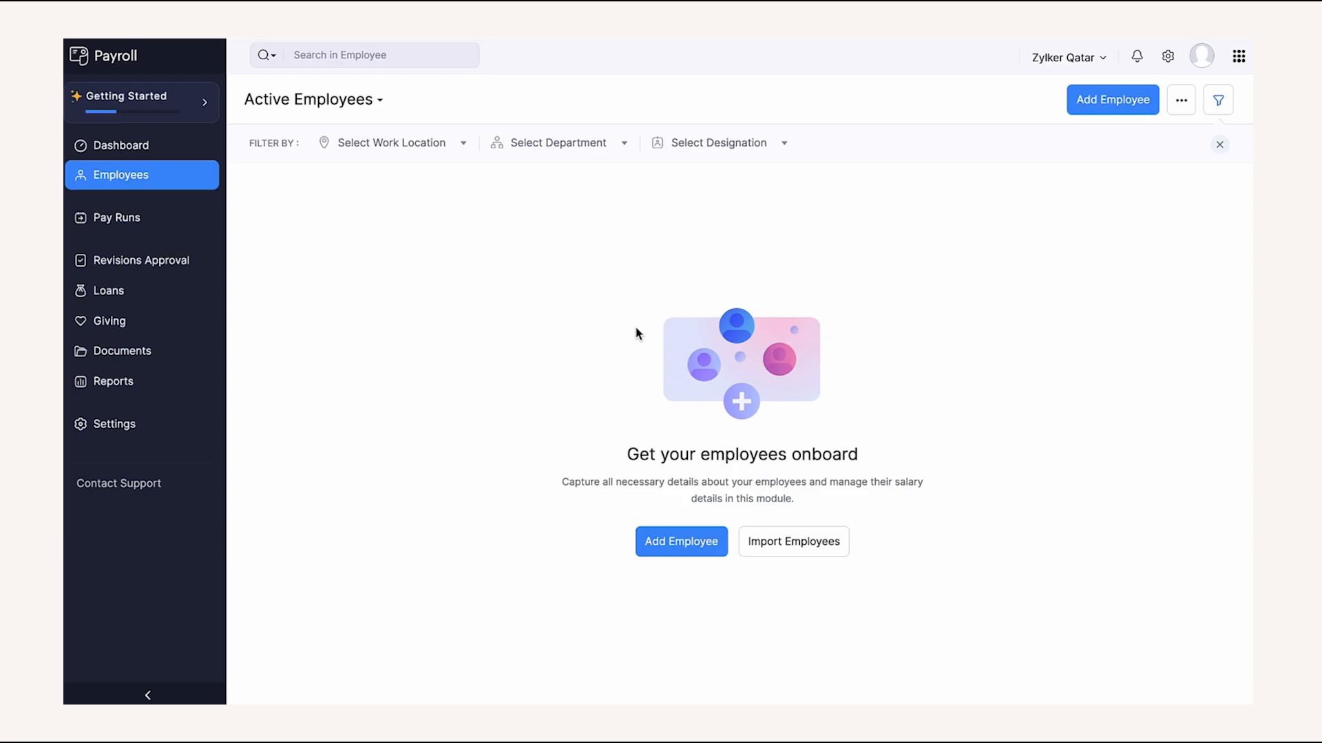
# - Import the sample employees CSV with the default field mapping, adding three employee records
pyautogui.click(808, 549)
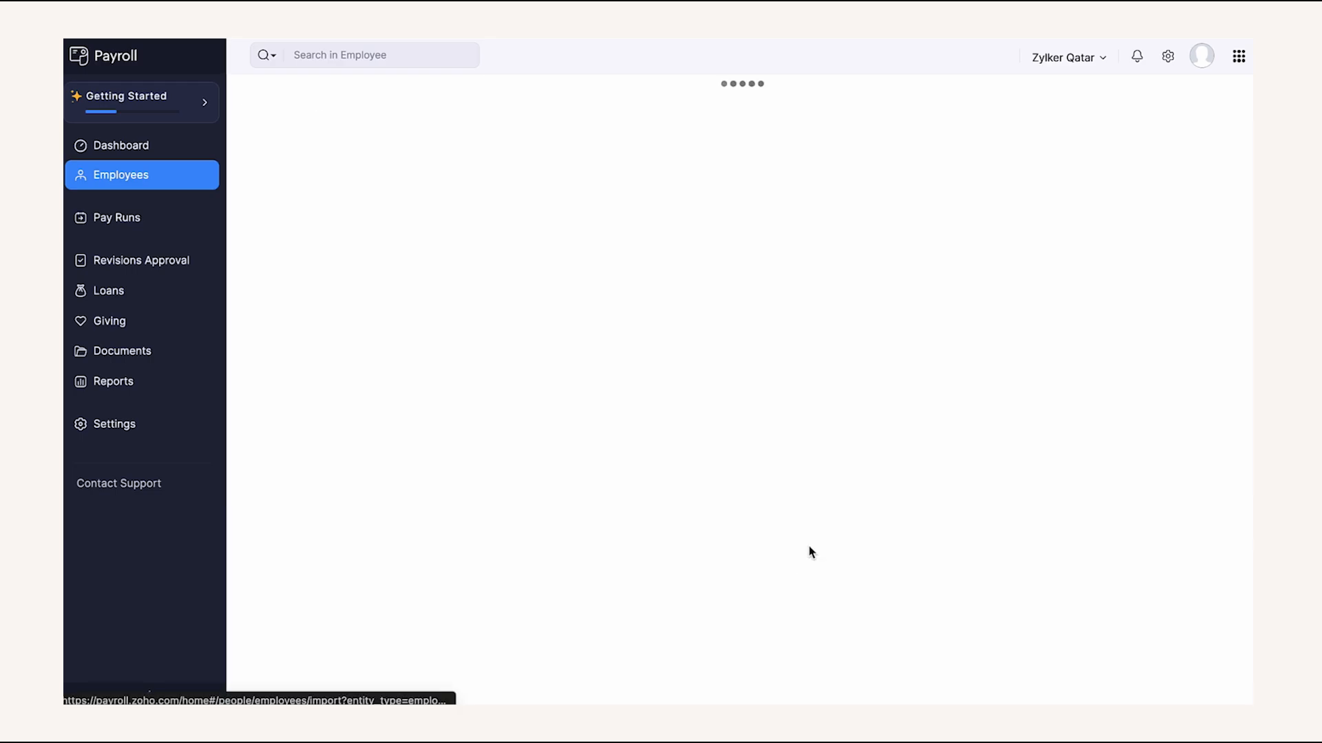
pyautogui.click(506, 240)
pyautogui.click(494, 237)
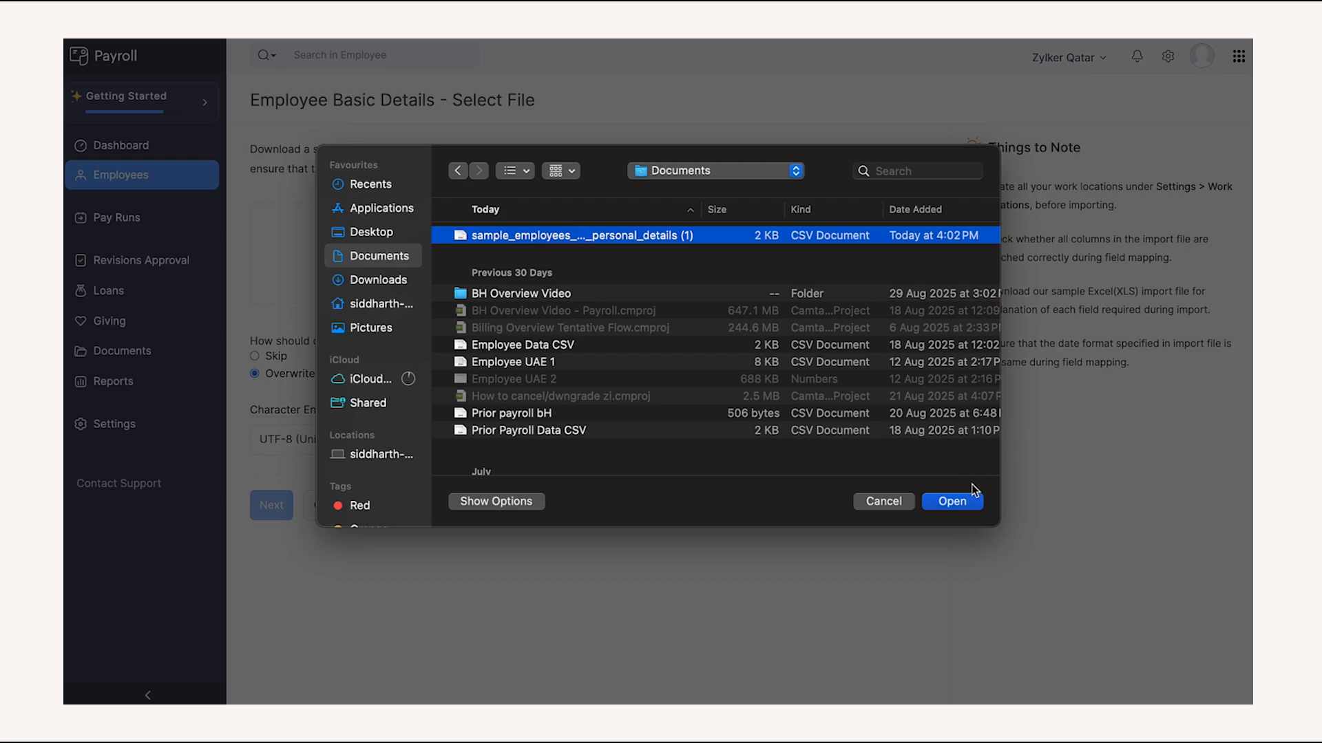
pyautogui.click(952, 502)
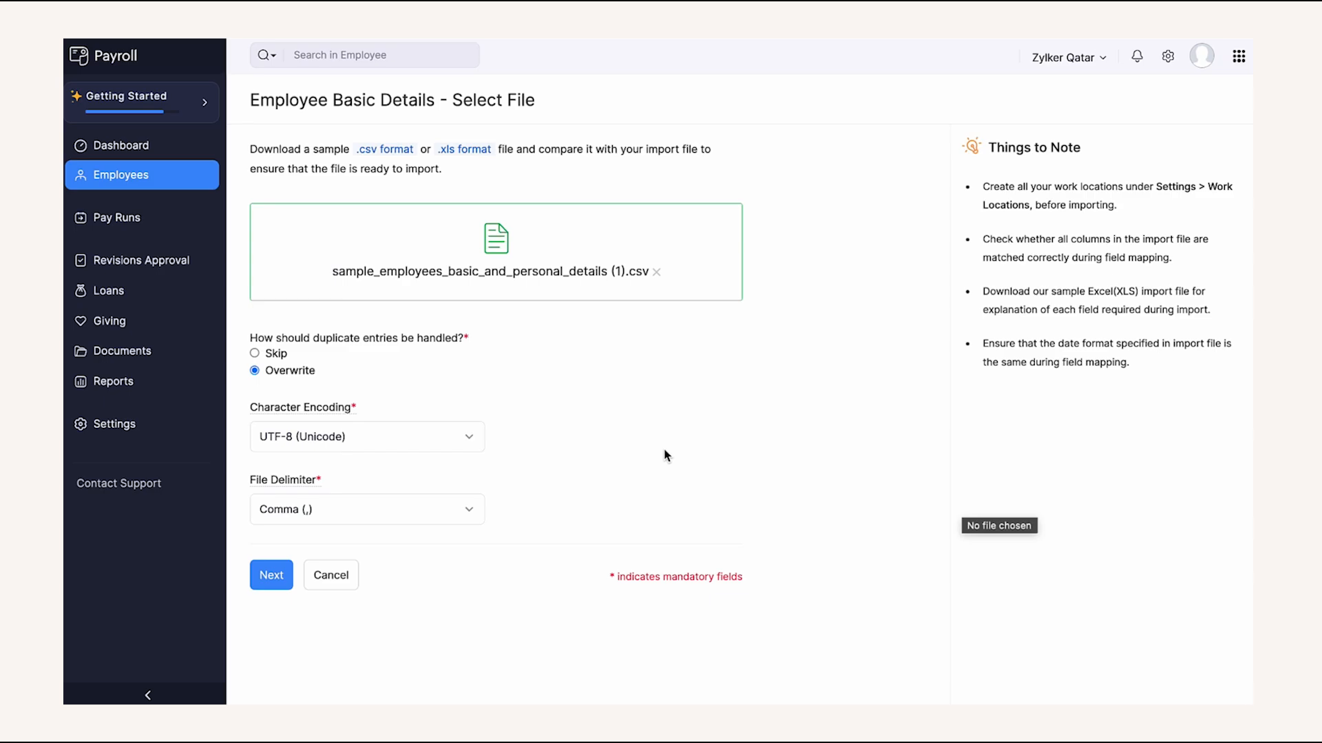
pyautogui.click(262, 575)
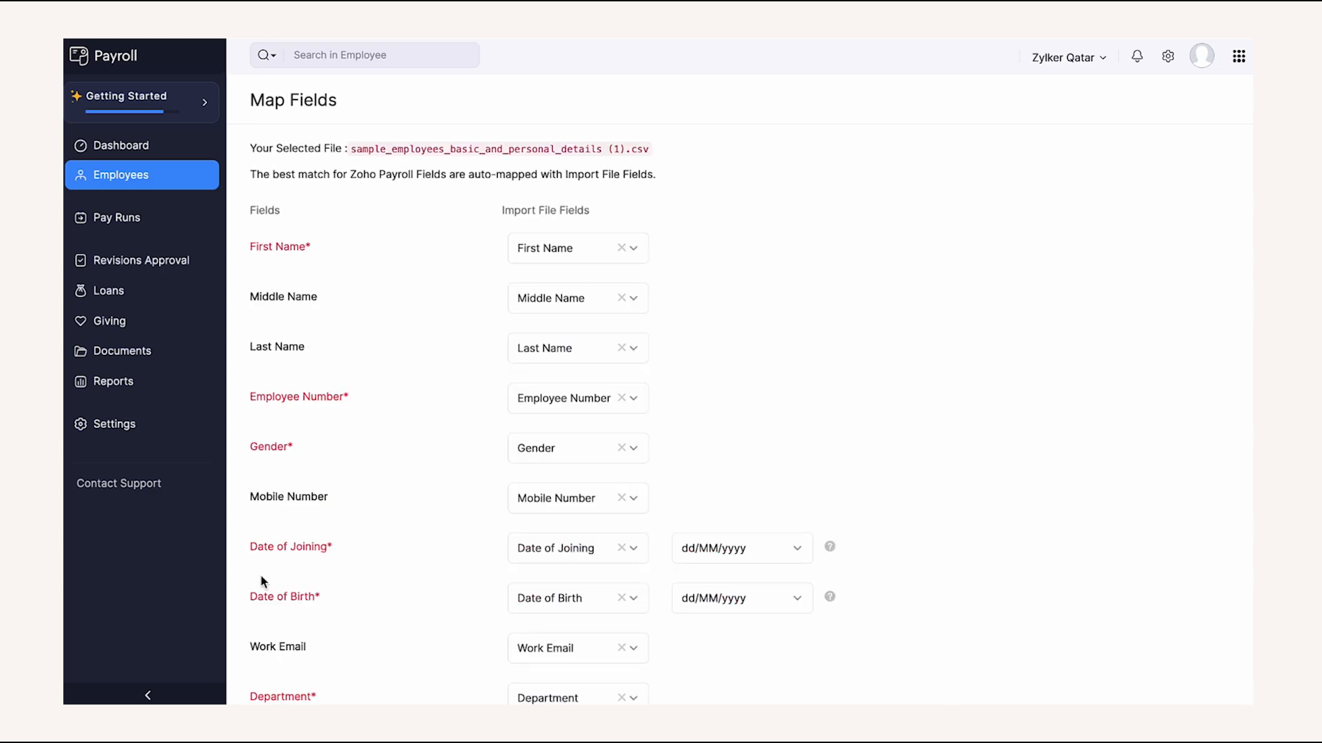
pyautogui.scroll(-9, 820, 457)
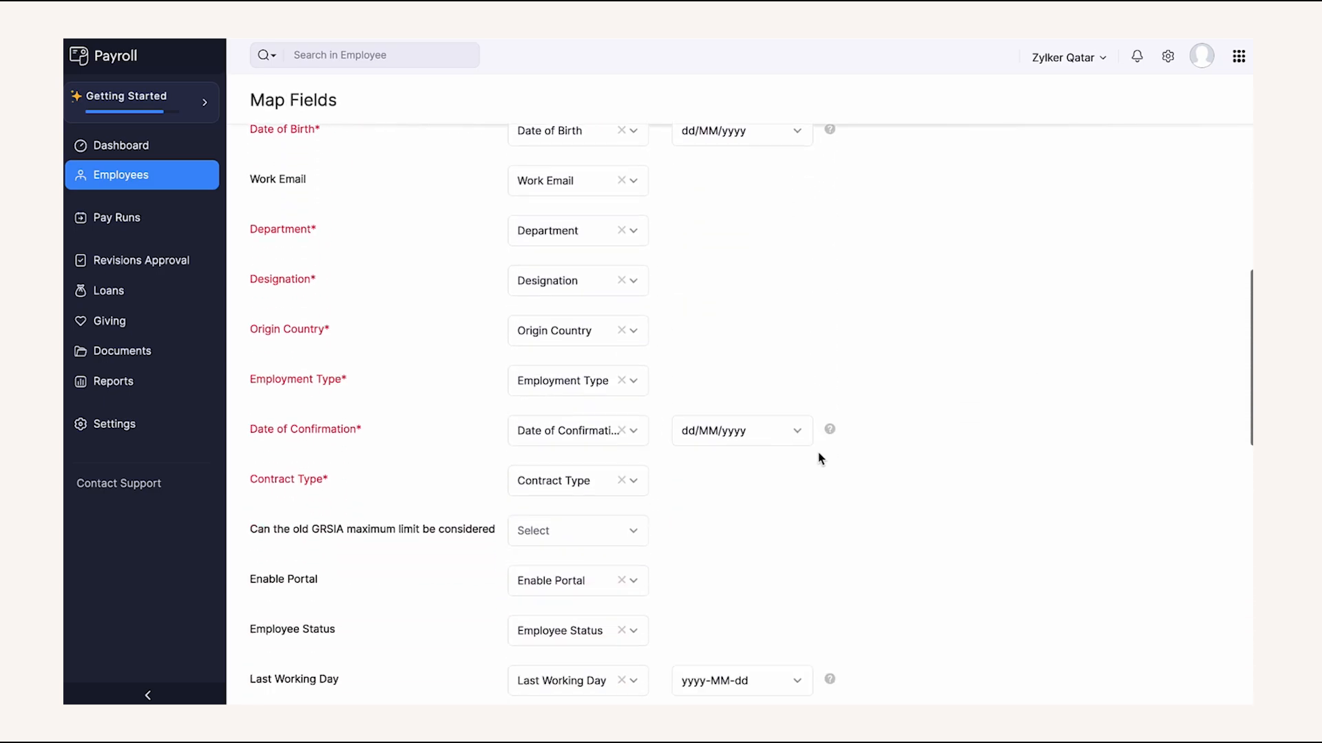
pyautogui.scroll(-10, 819, 458)
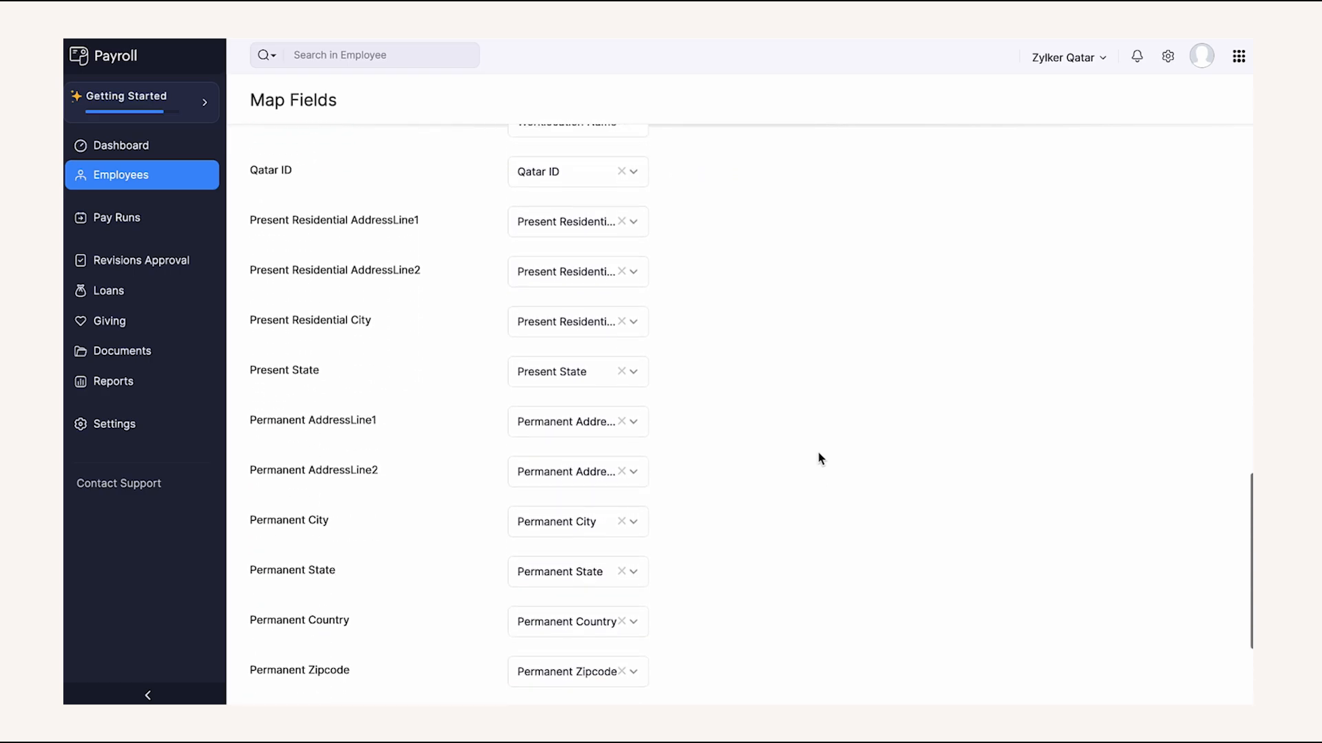
pyautogui.click(533, 640)
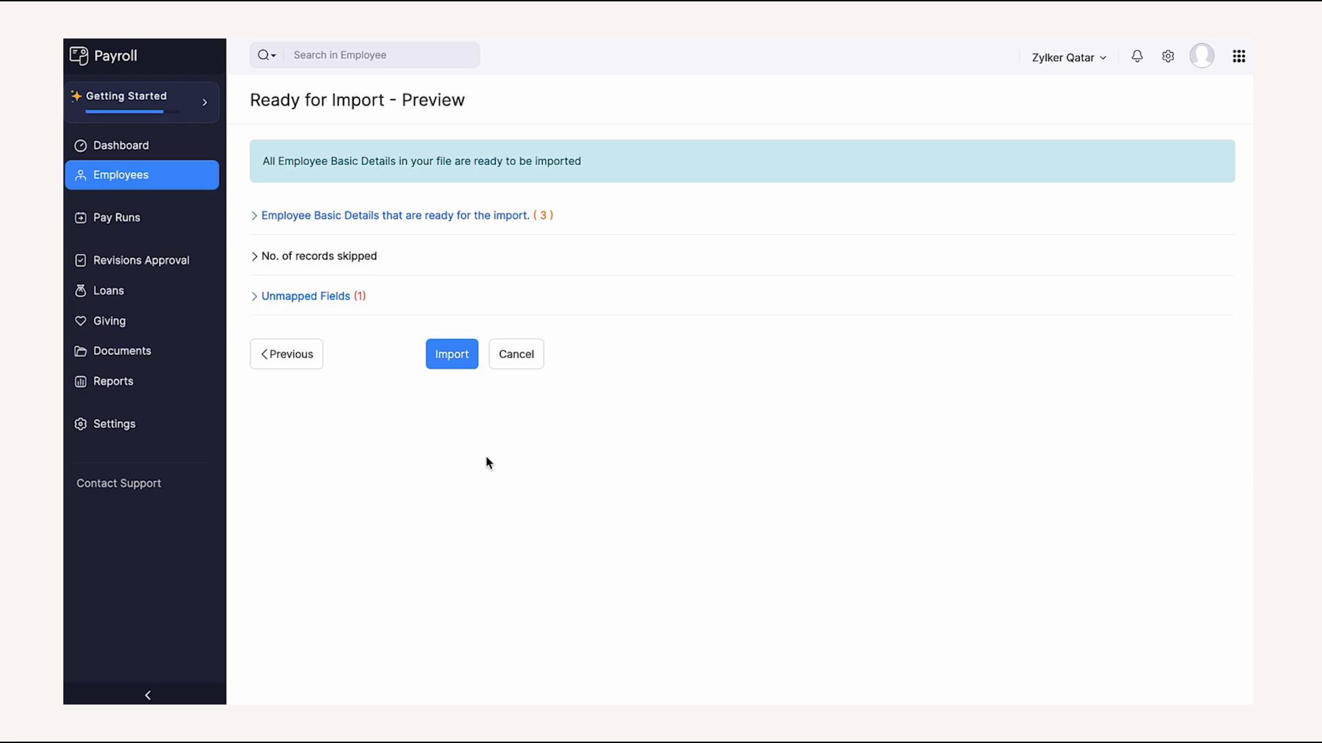
pyautogui.click(452, 344)
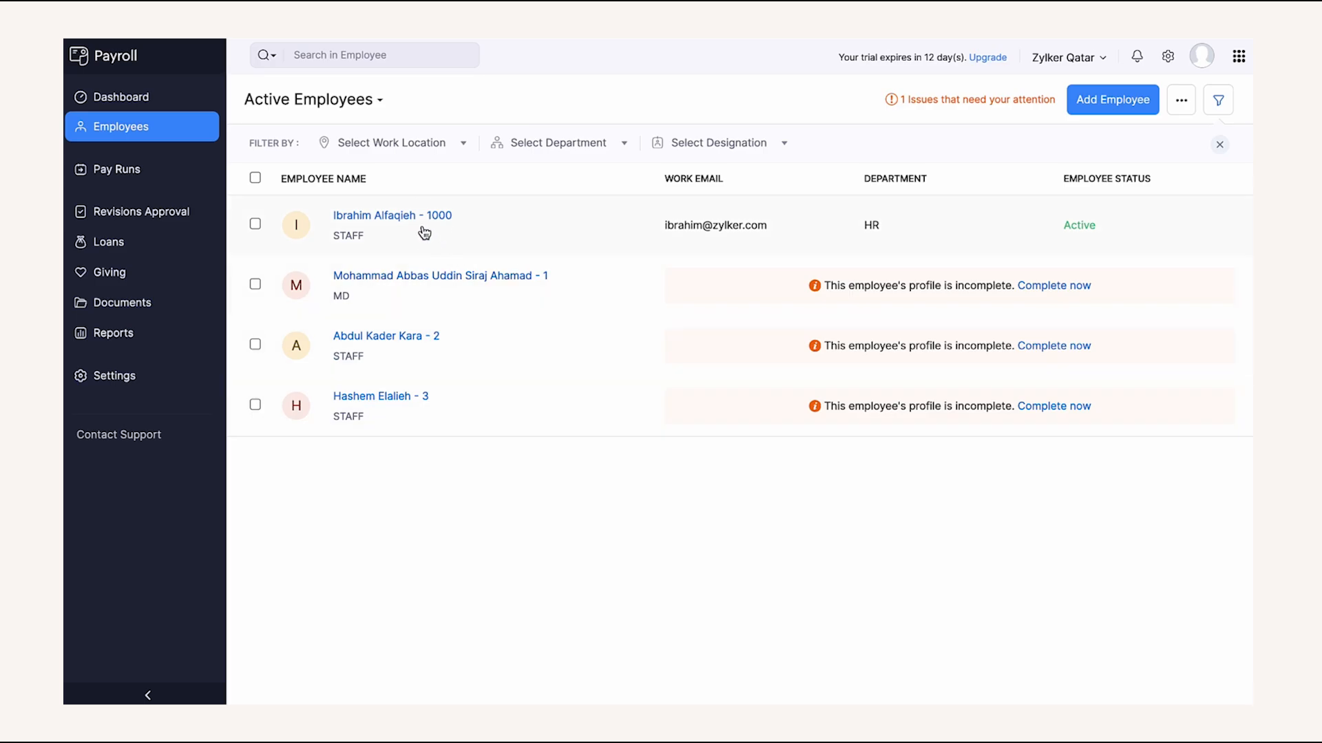
# - Browse an employee's Salary Details, Payslips, Leave, Attendance, Loans and Documents, then open Revisions Approval
pyautogui.click(424, 232)
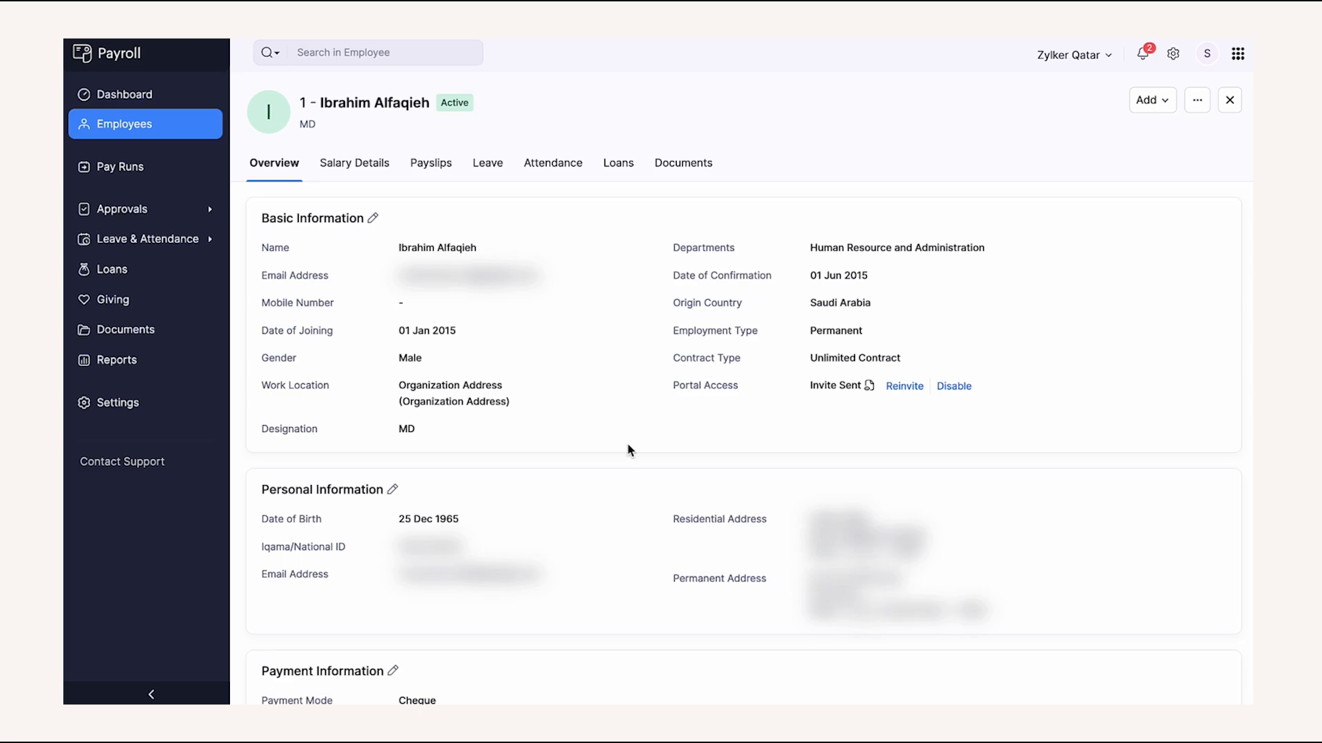
pyautogui.click(369, 164)
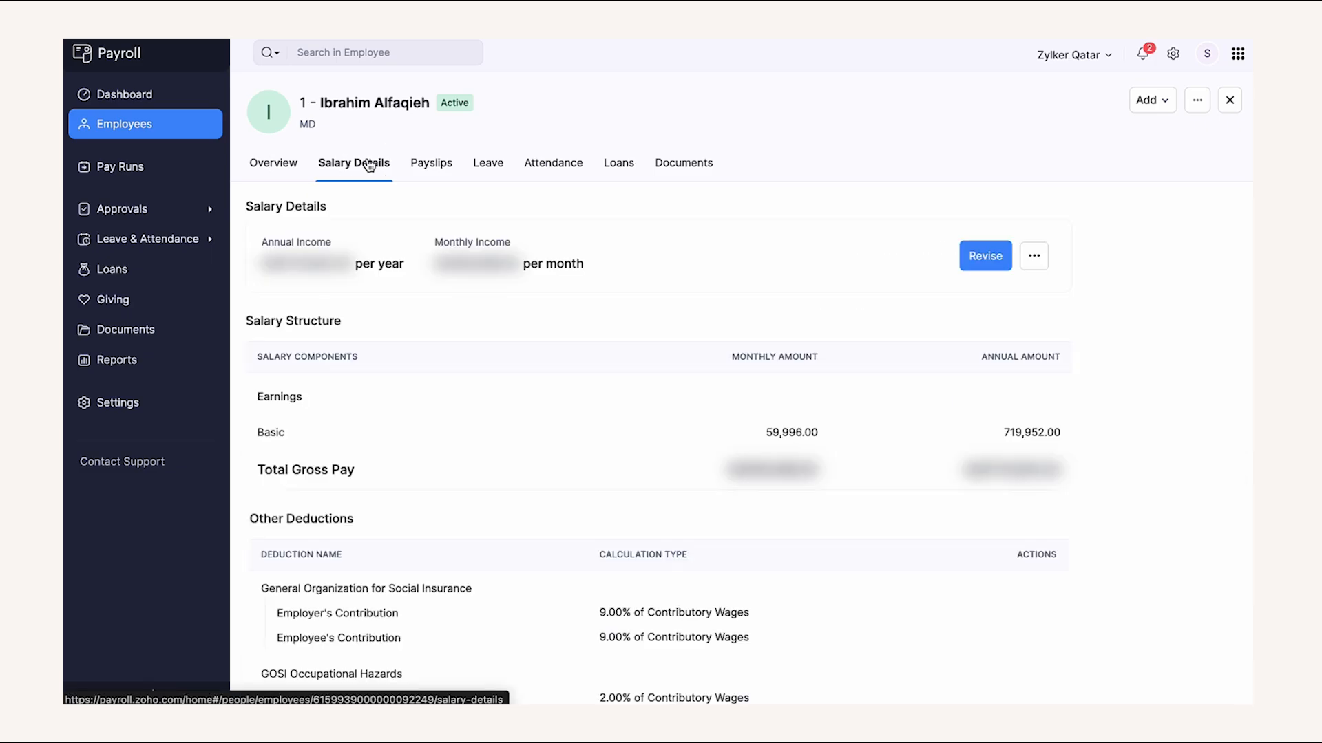
pyautogui.click(427, 171)
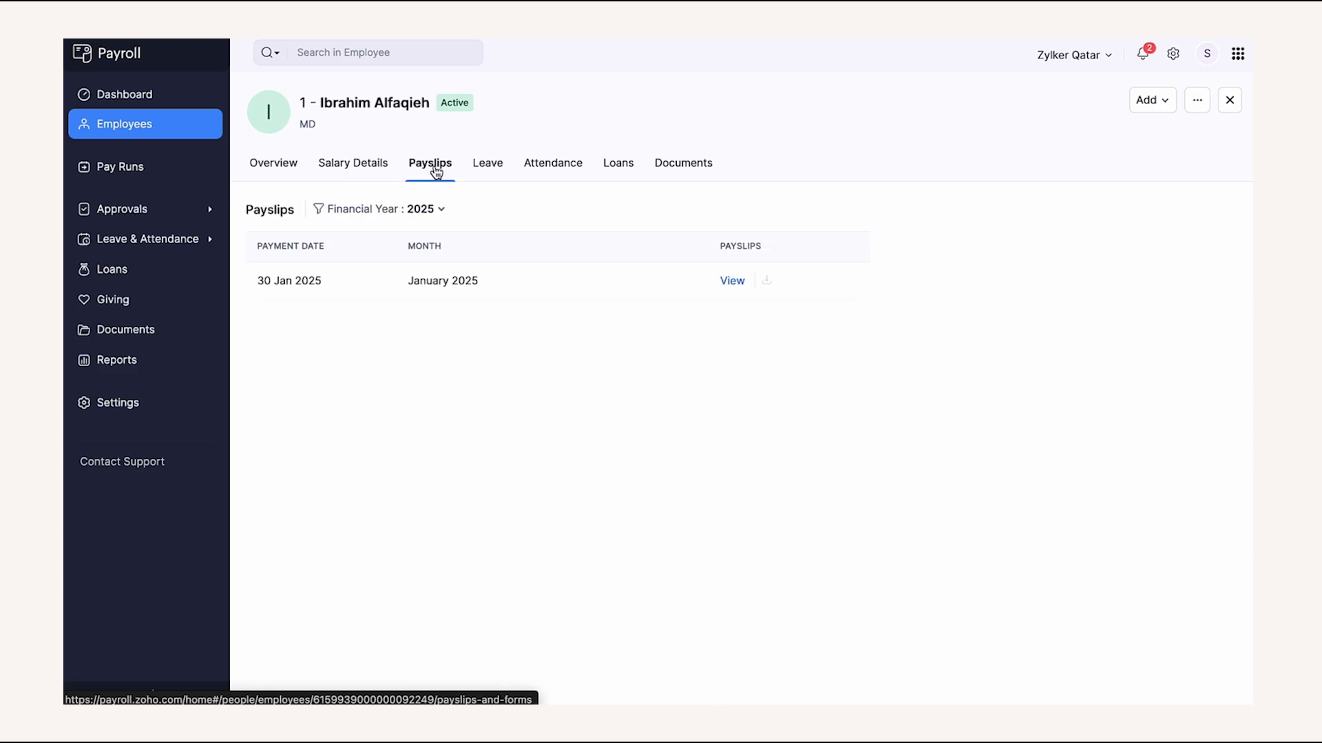
pyautogui.click(488, 168)
pyautogui.click(528, 179)
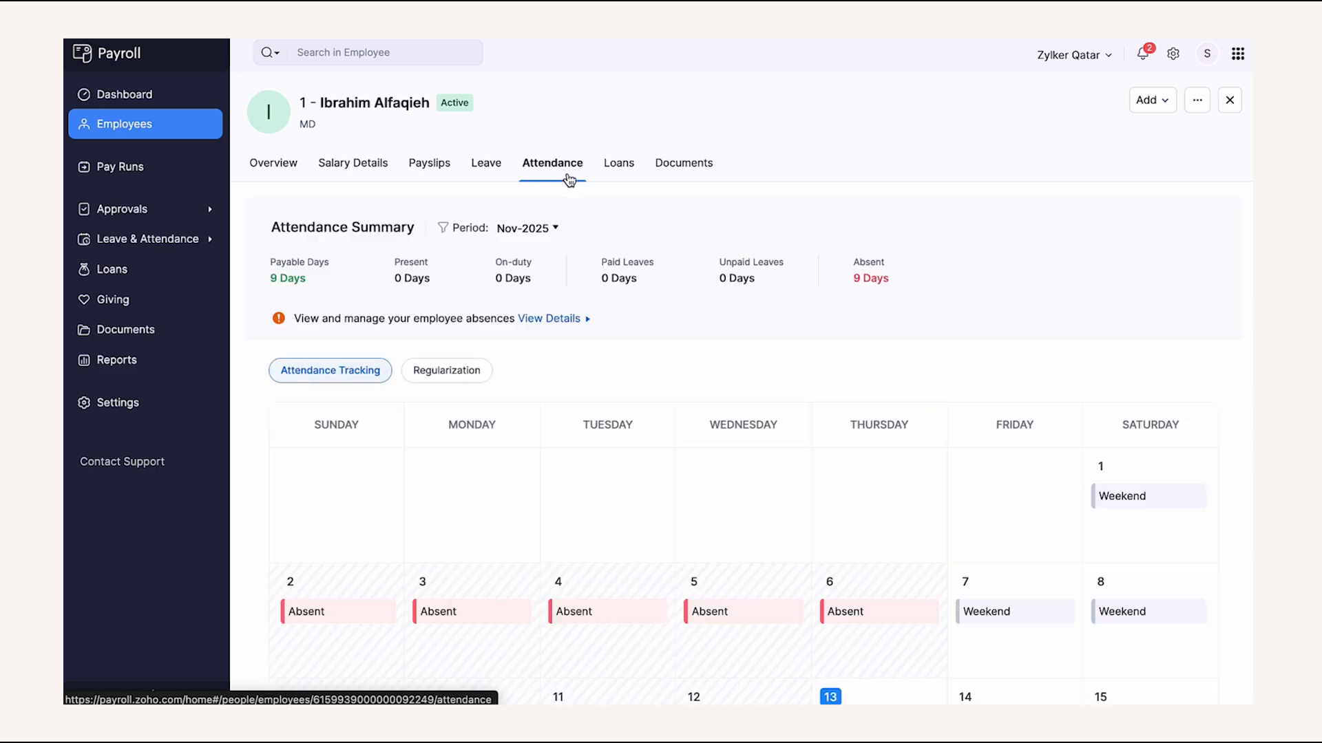
pyautogui.click(616, 172)
pyautogui.click(686, 173)
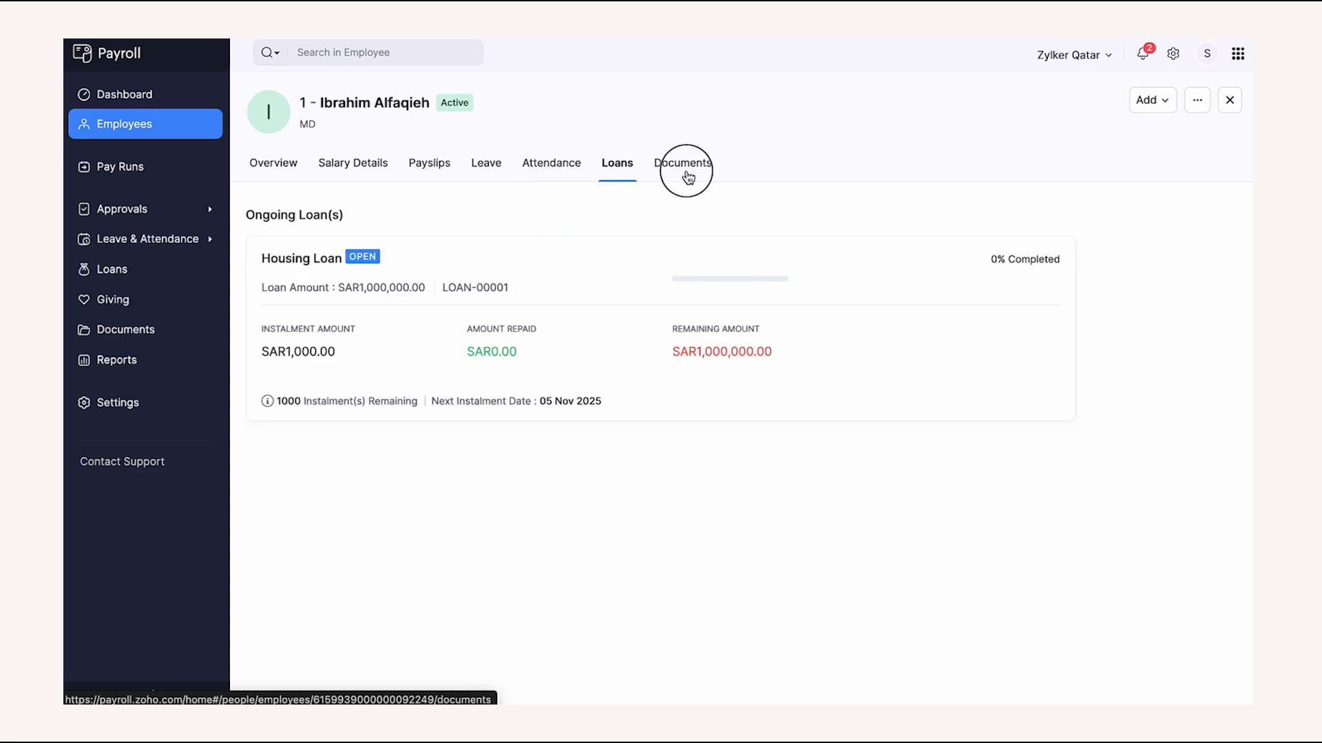
pyautogui.click(1141, 105)
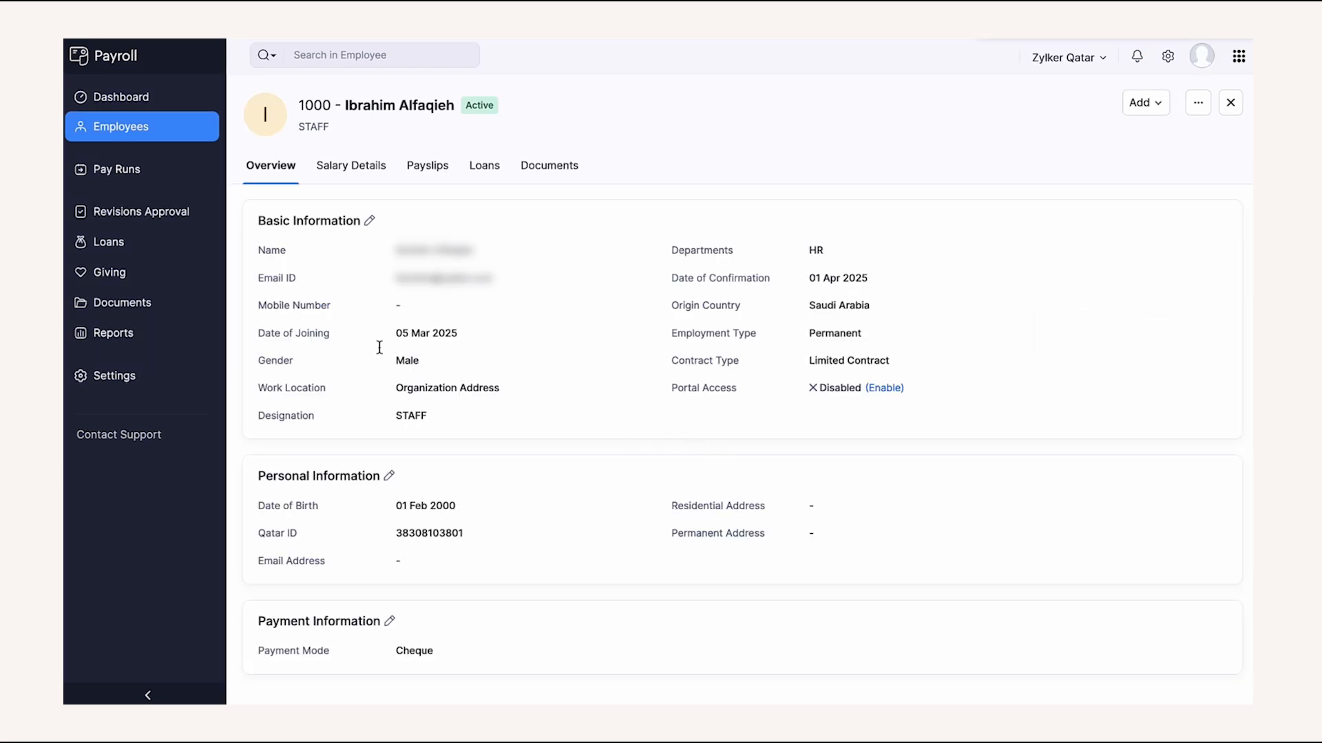
pyautogui.click(180, 226)
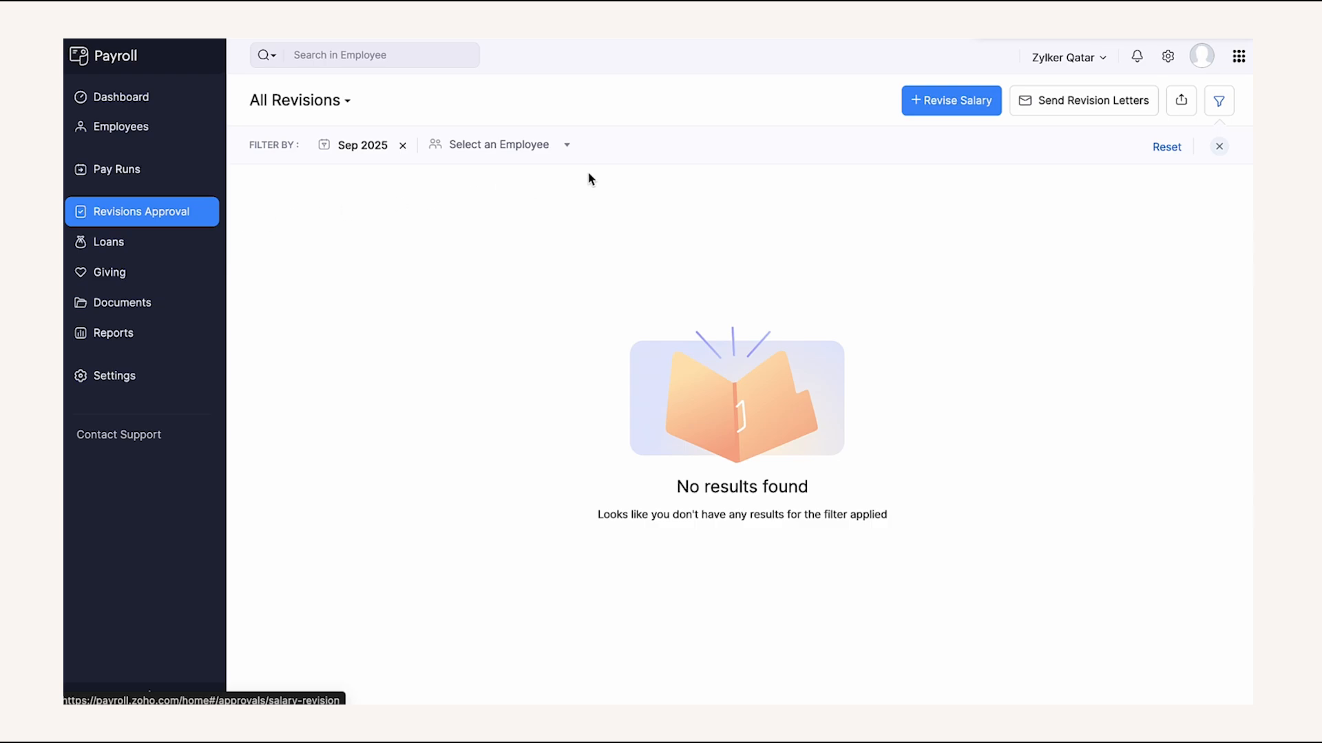
# - Start a salary revision for the first employee with Cost of Living Allowance at 1000
pyautogui.click(940, 101)
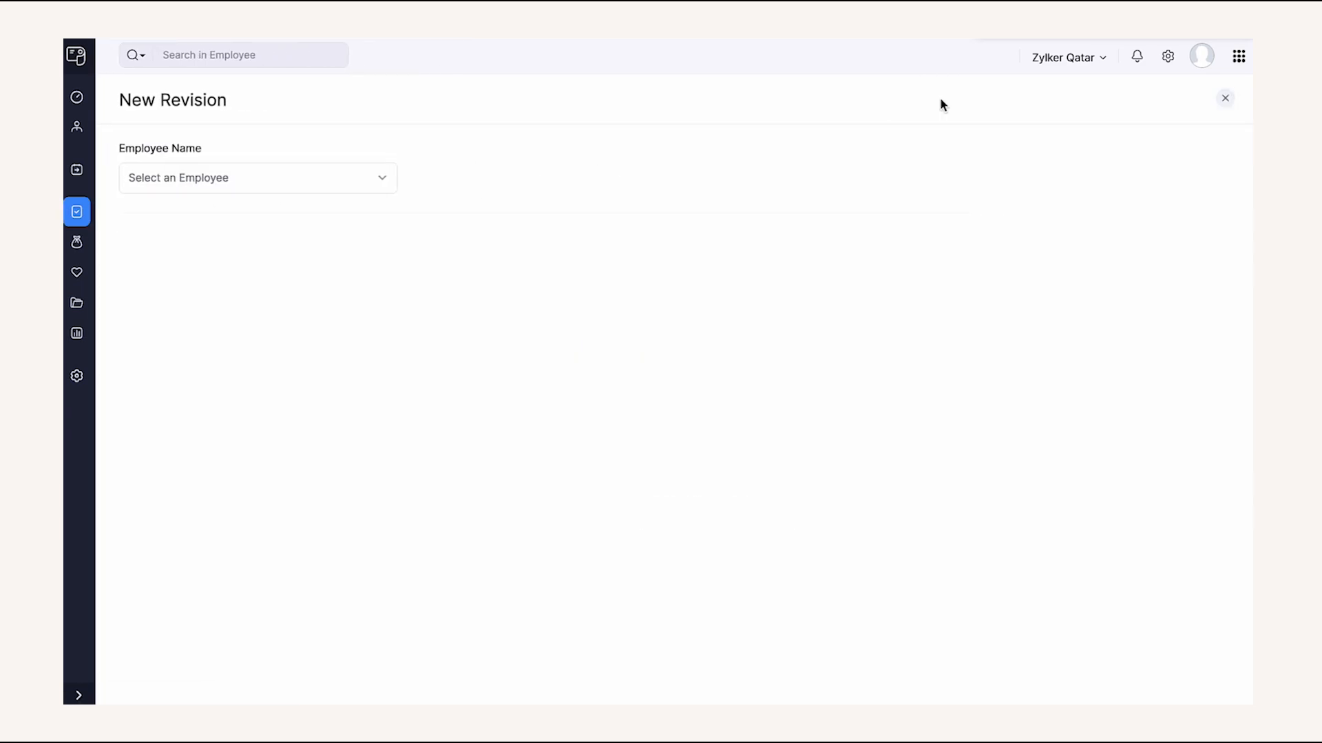
pyautogui.click(333, 177)
pyautogui.click(289, 258)
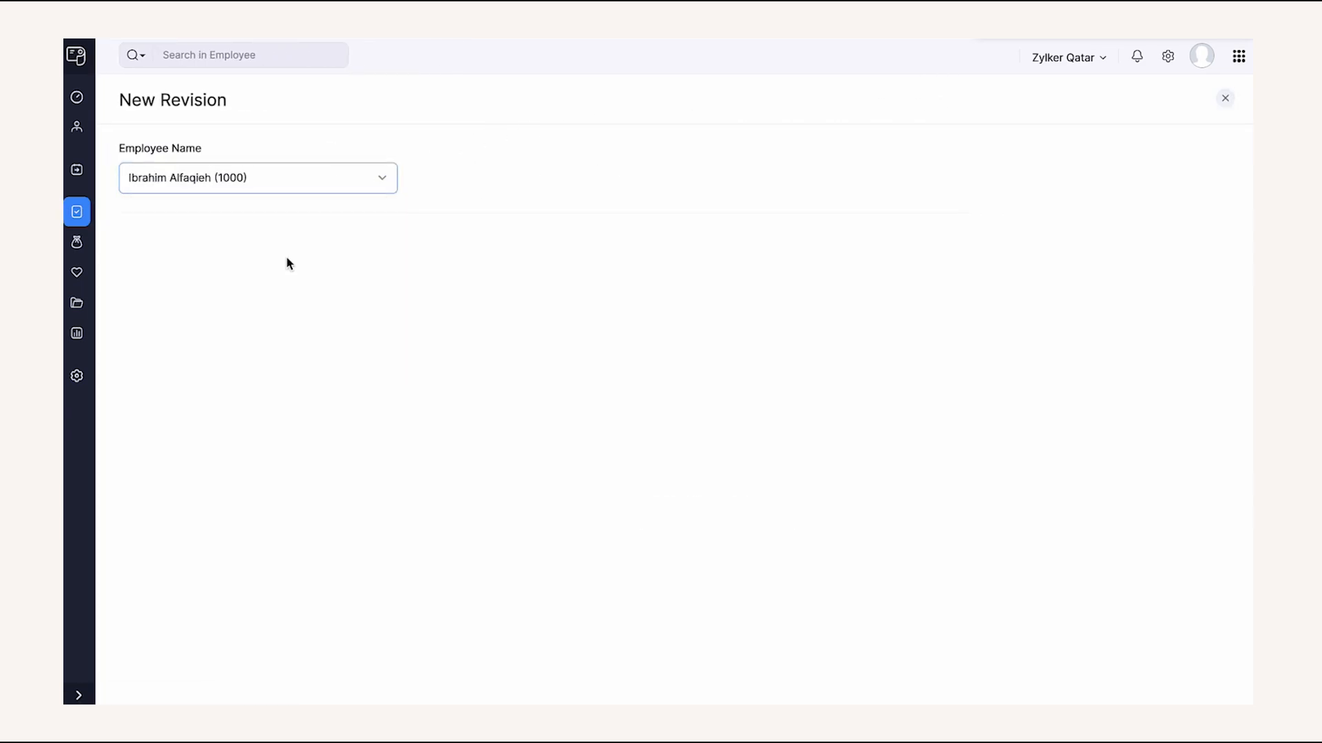
pyautogui.click(658, 496)
pyautogui.write('1000.00')
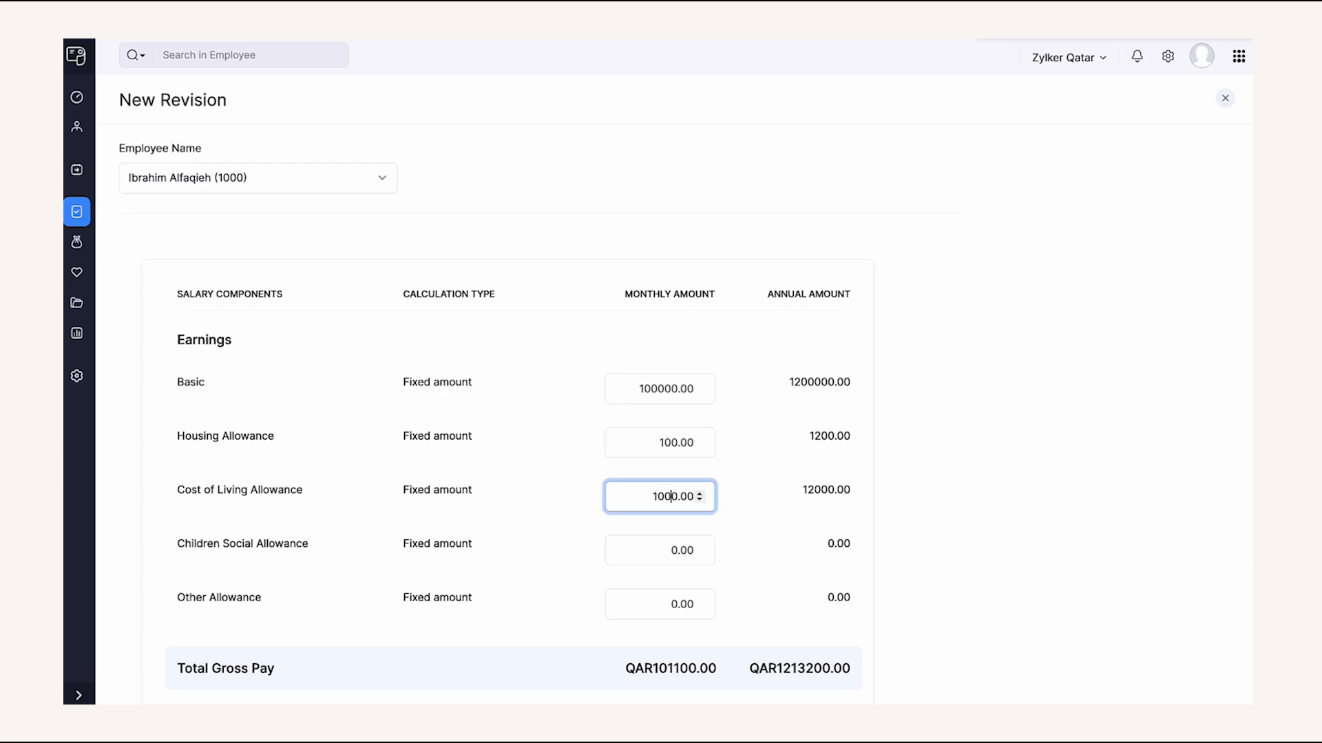
pyautogui.click(575, 540)
# - Make the revision effective and paid out from Aug 2025, and submit it
pyautogui.scroll(-5, 575, 540)
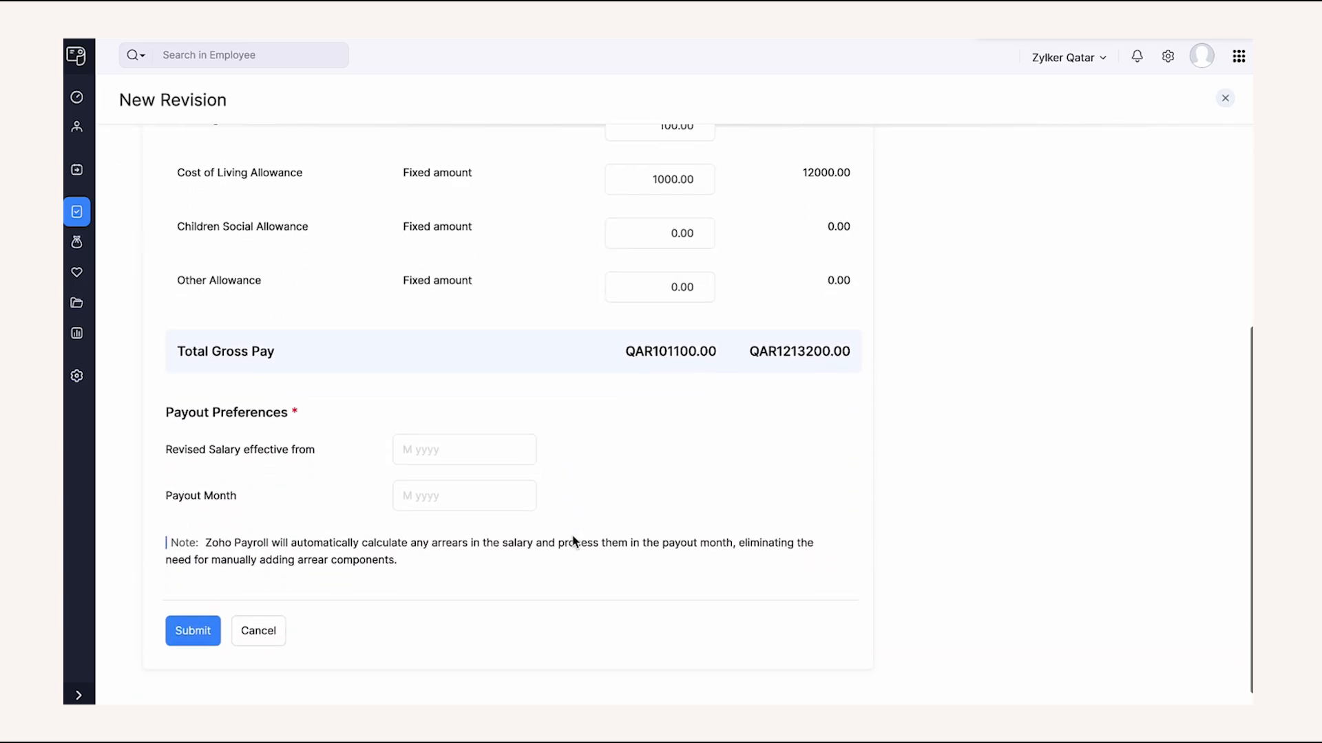
pyautogui.click(474, 433)
pyautogui.click(540, 328)
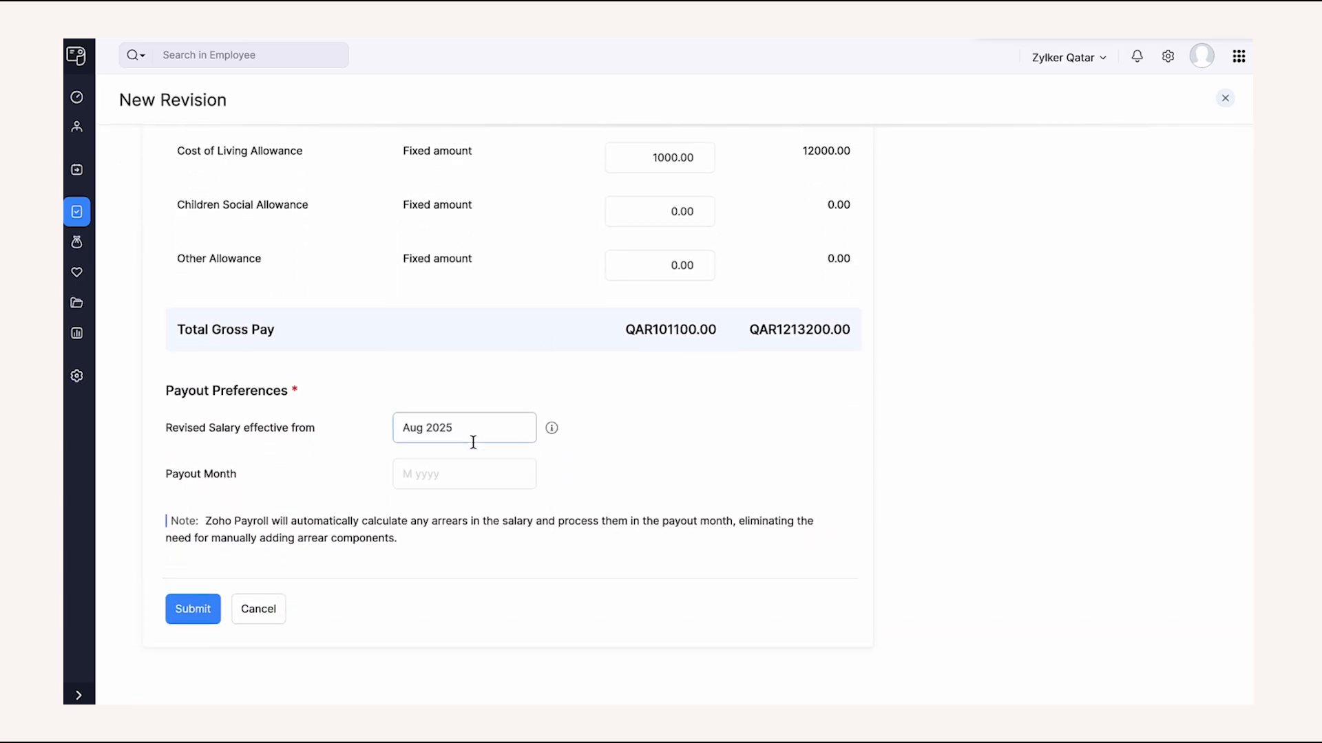
pyautogui.click(457, 474)
pyautogui.click(538, 374)
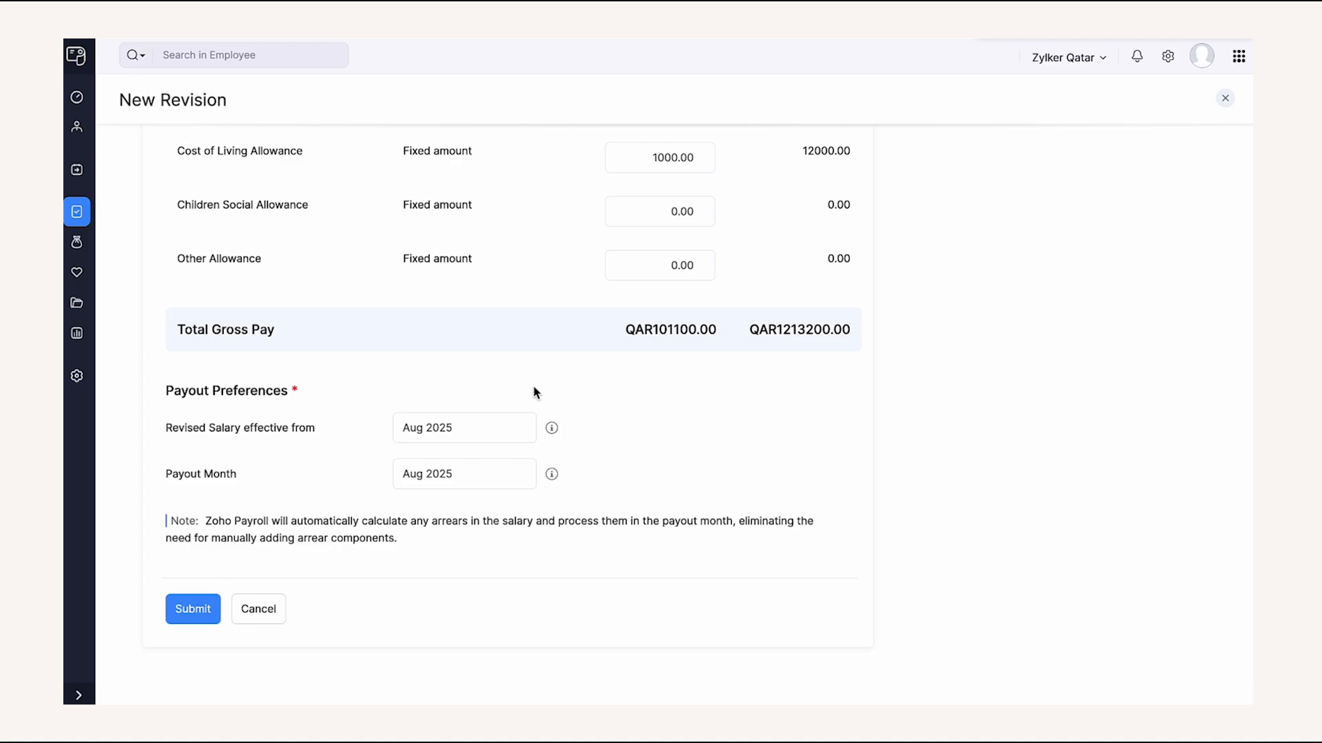
pyautogui.click(197, 618)
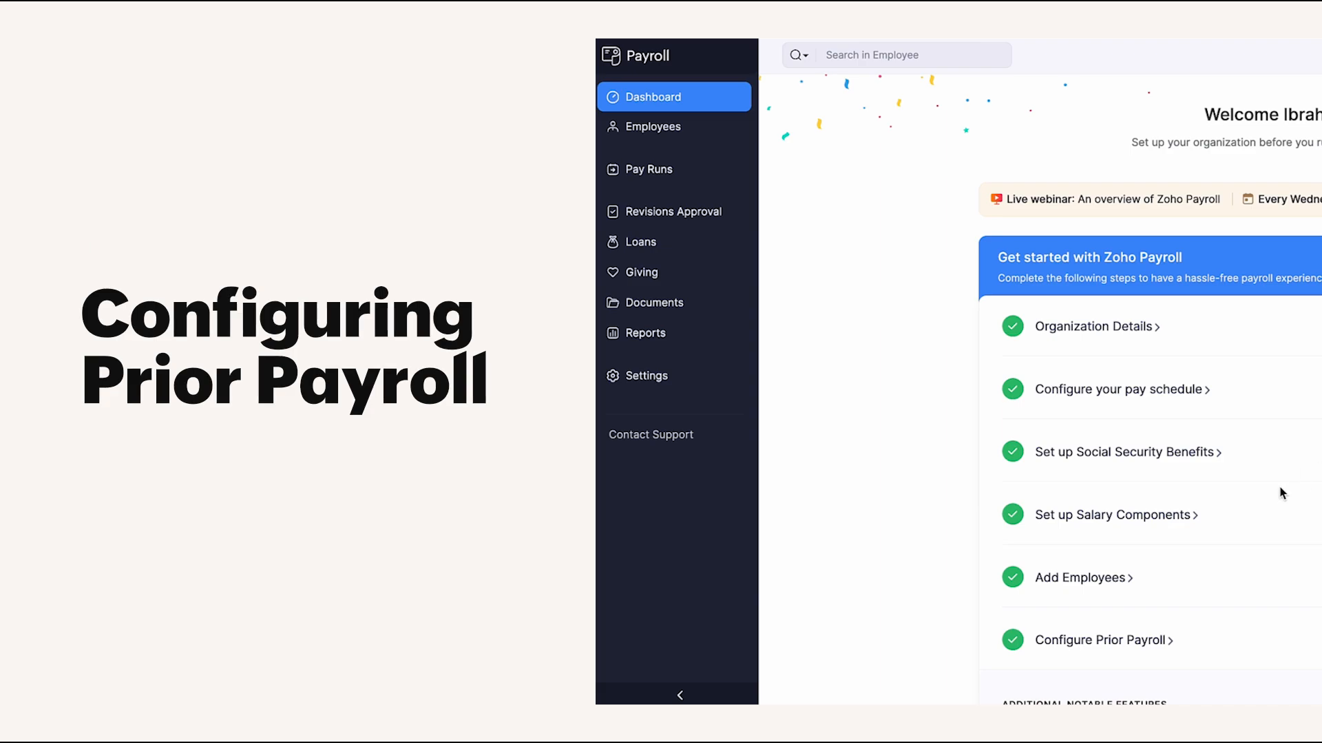
# - Enable Prior Payroll and begin its setup at the Employee Information step
pyautogui.click(1163, 639)
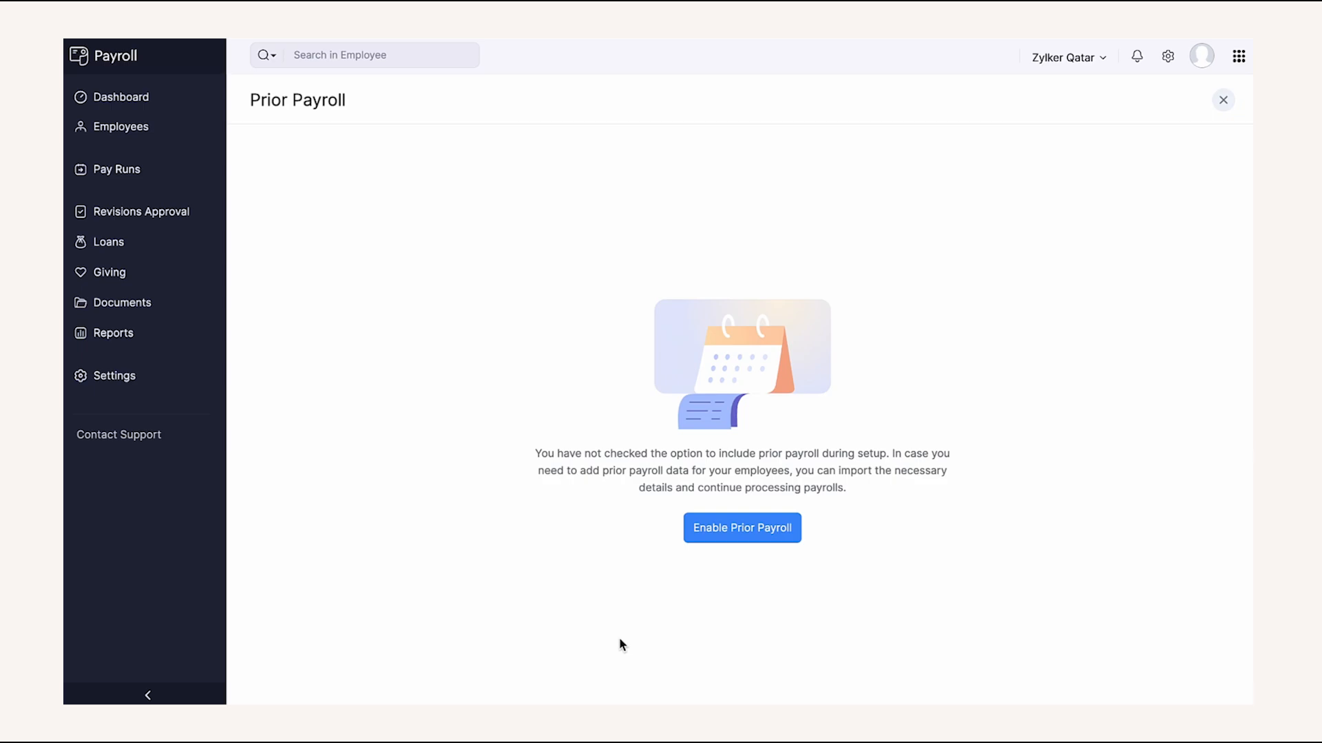
pyautogui.click(733, 529)
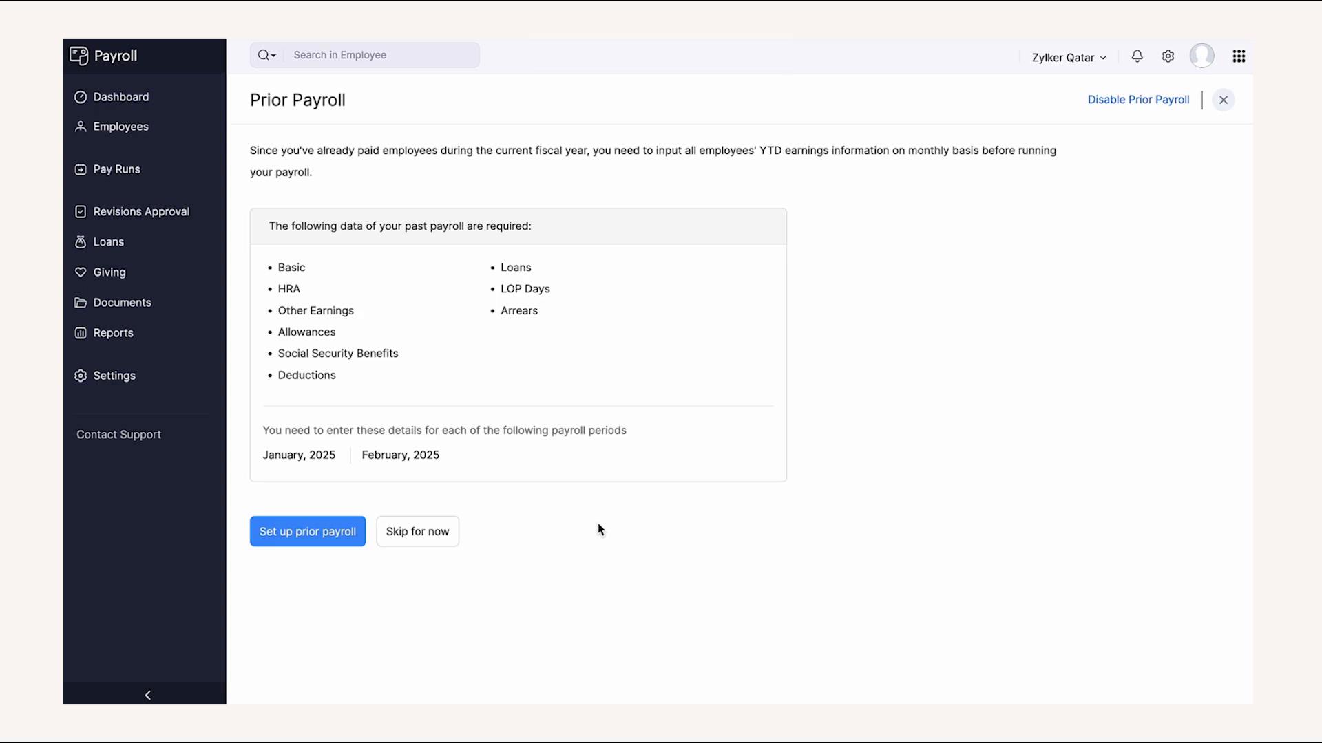
pyautogui.click(350, 538)
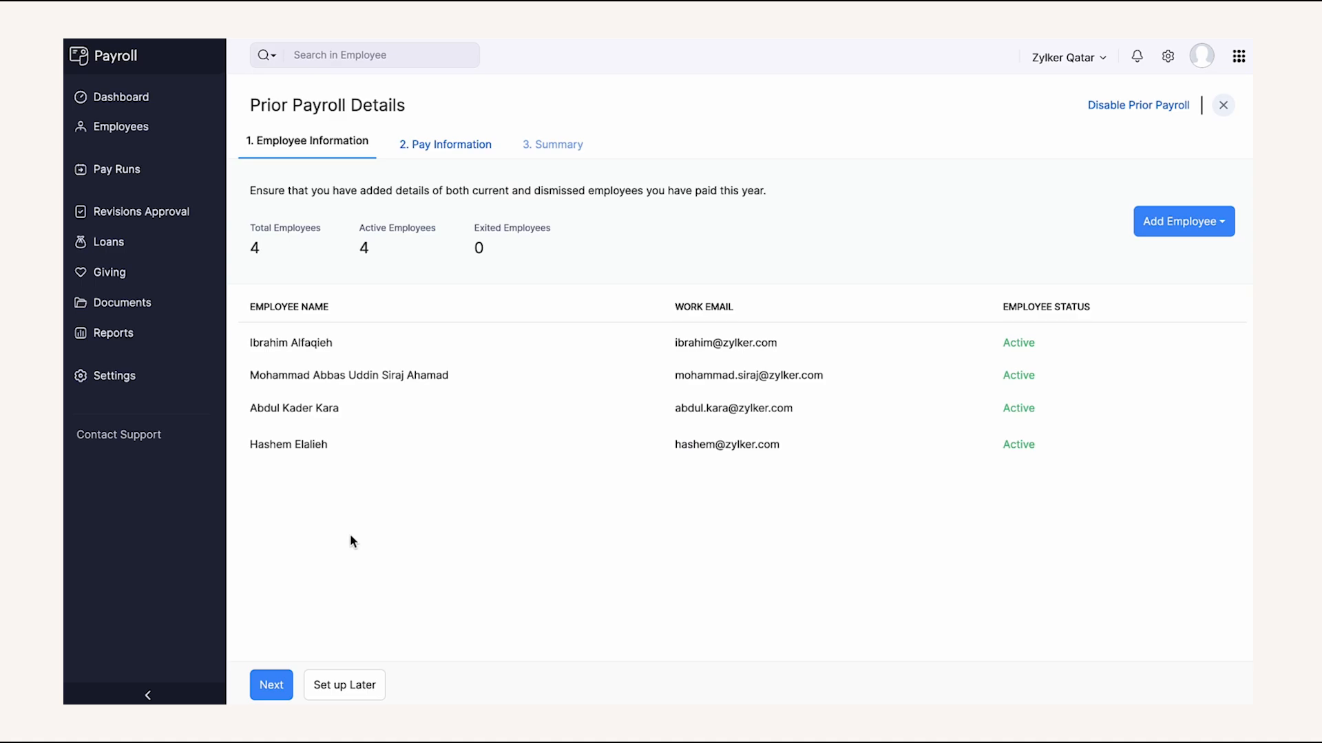
# - Import the Past payroll data file as January 2025 prior payroll pay information
pyautogui.click(271, 685)
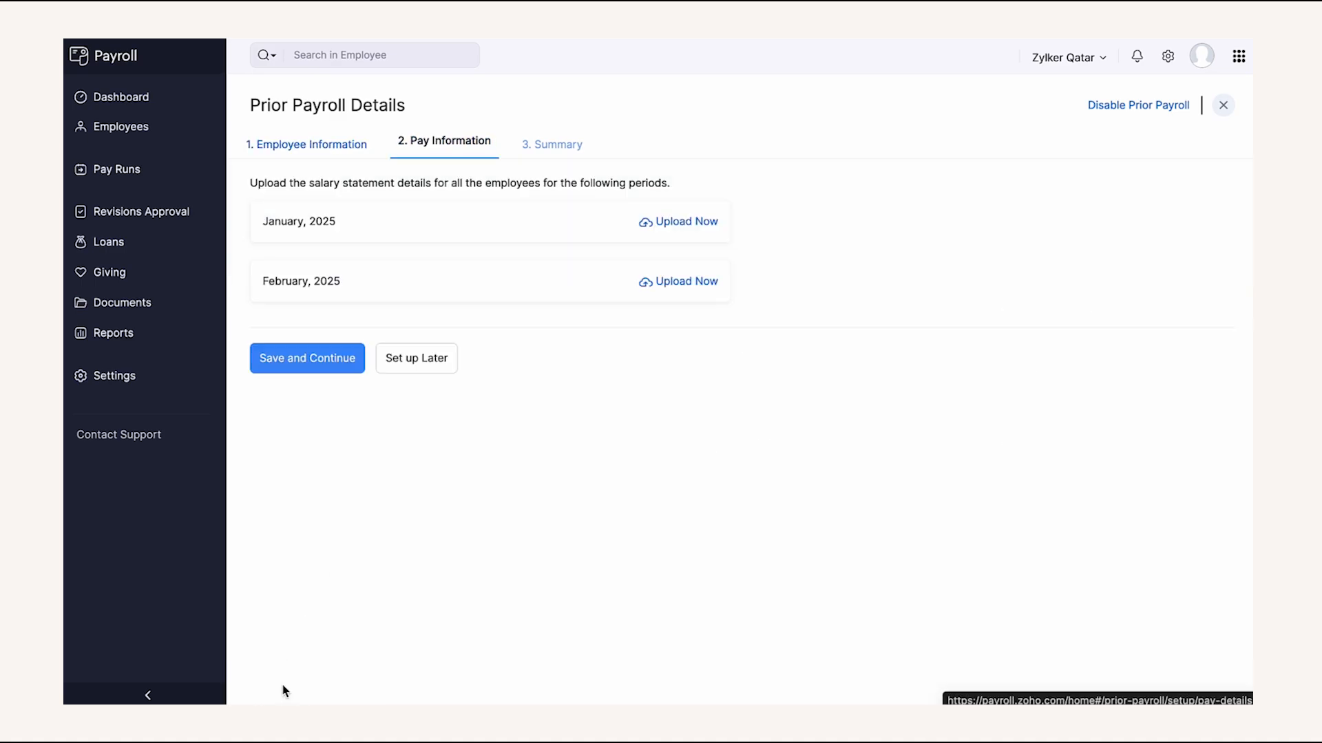
pyautogui.click(647, 222)
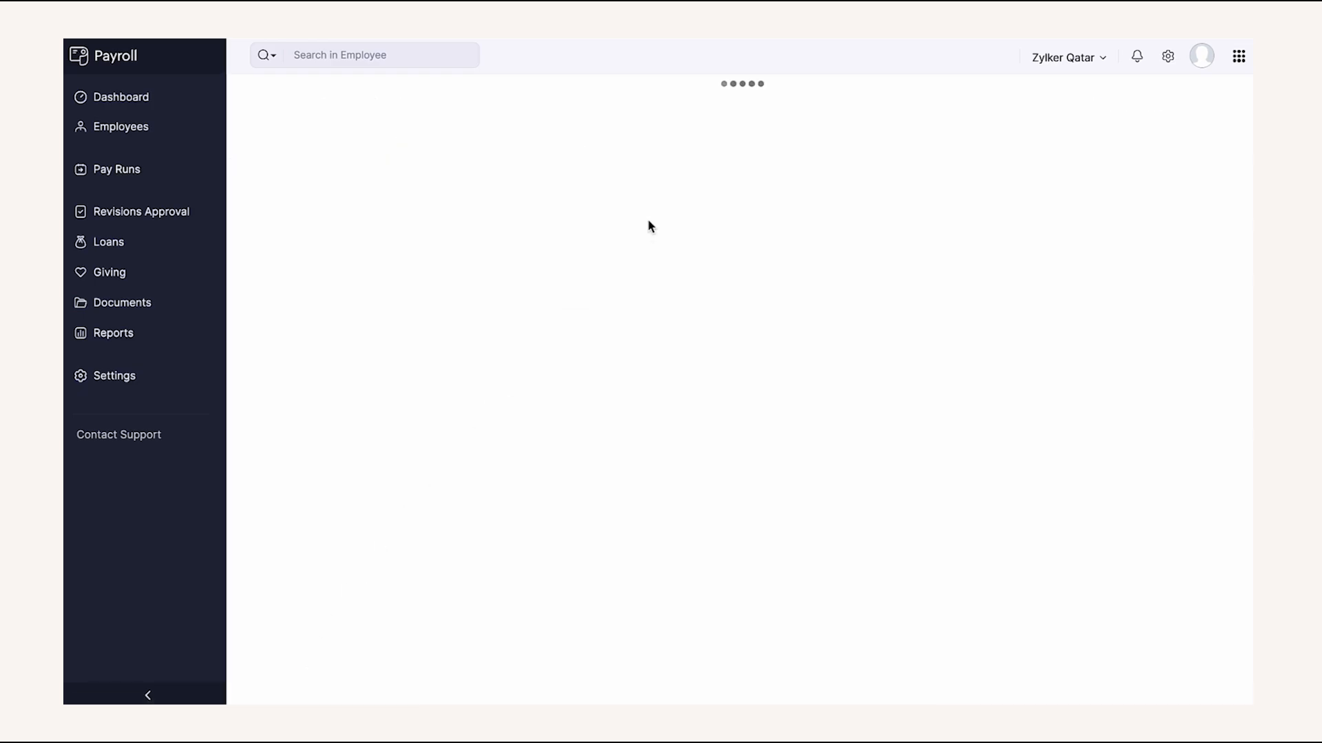
pyautogui.click(644, 230)
pyautogui.click(620, 253)
pyautogui.click(947, 501)
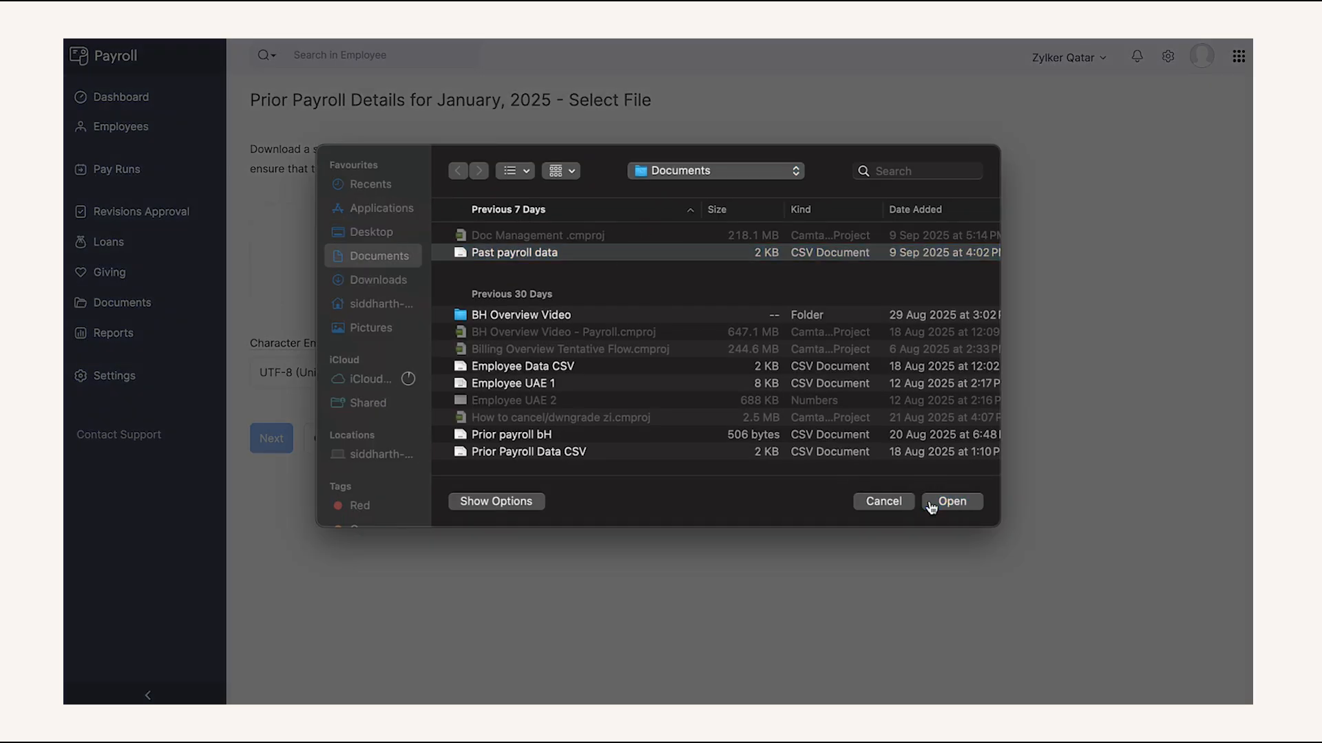
pyautogui.click(289, 511)
pyautogui.scroll(-12, 274, 510)
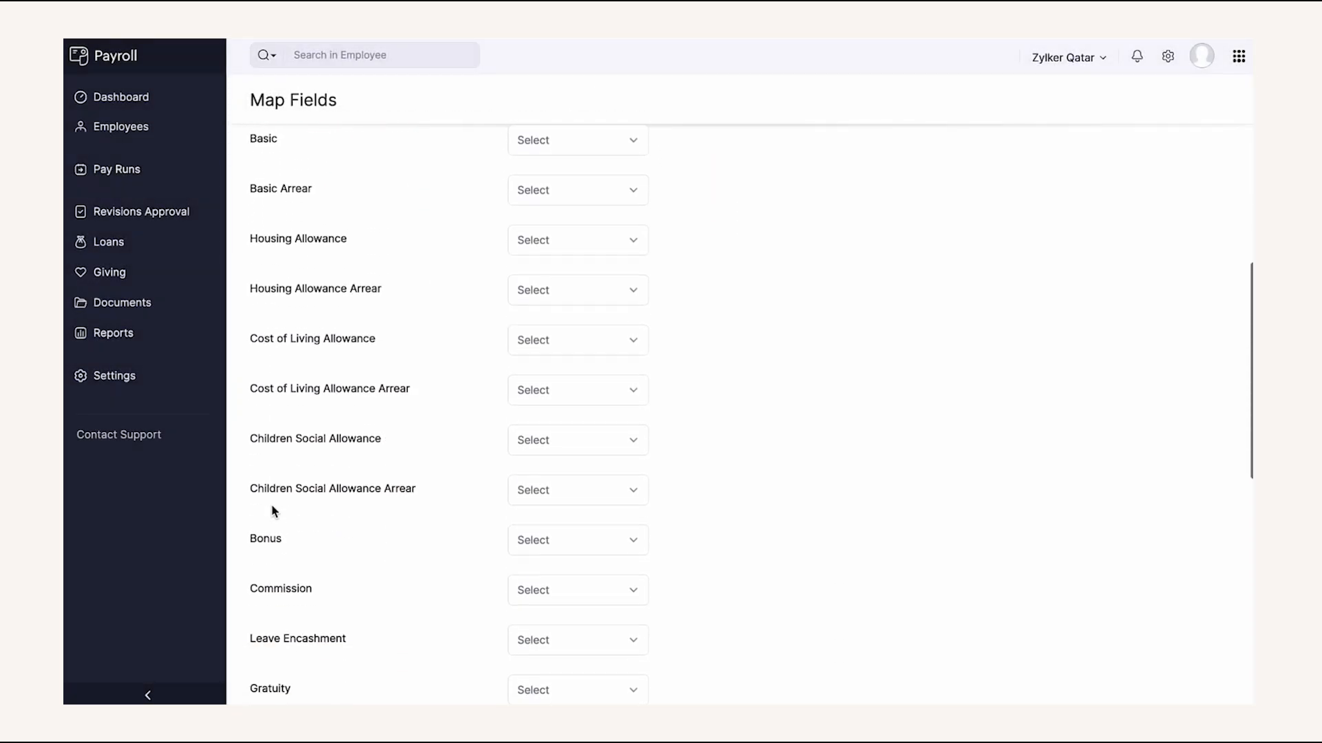
pyautogui.scroll(-3, 274, 511)
pyautogui.click(523, 640)
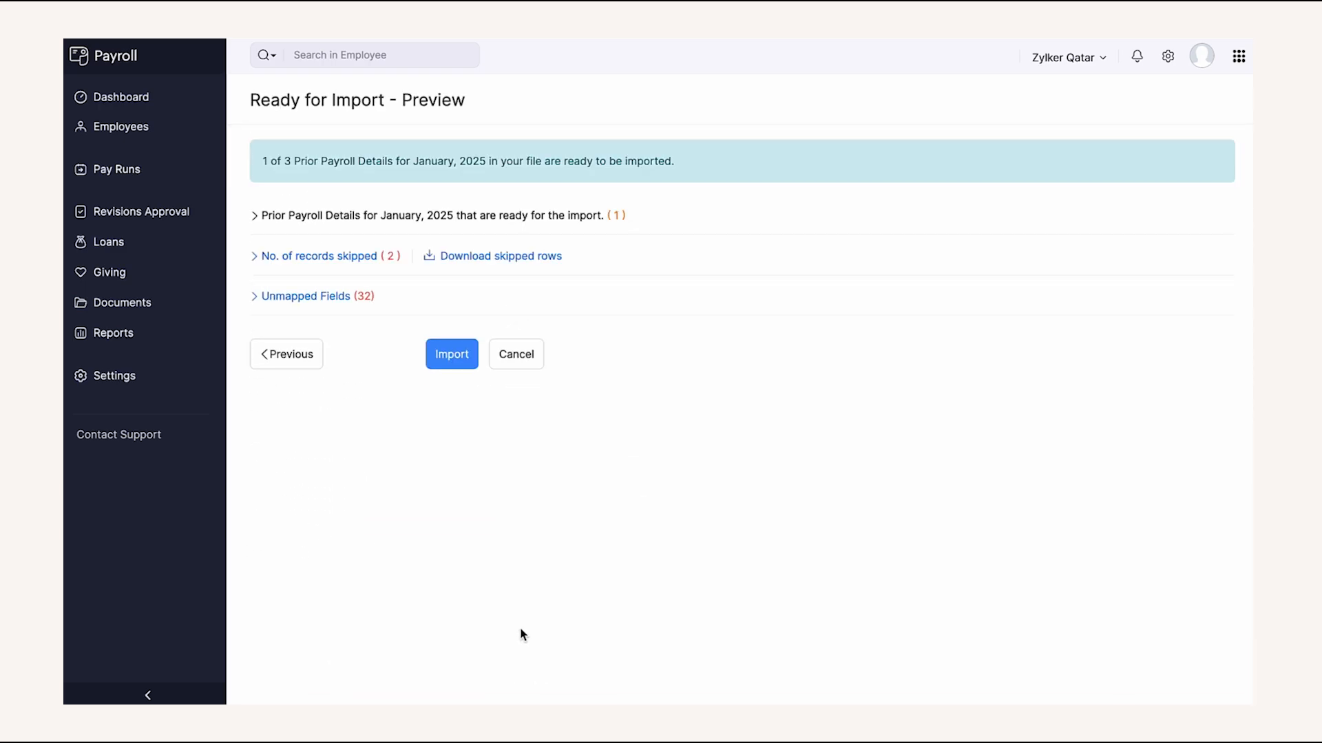
pyautogui.click(456, 355)
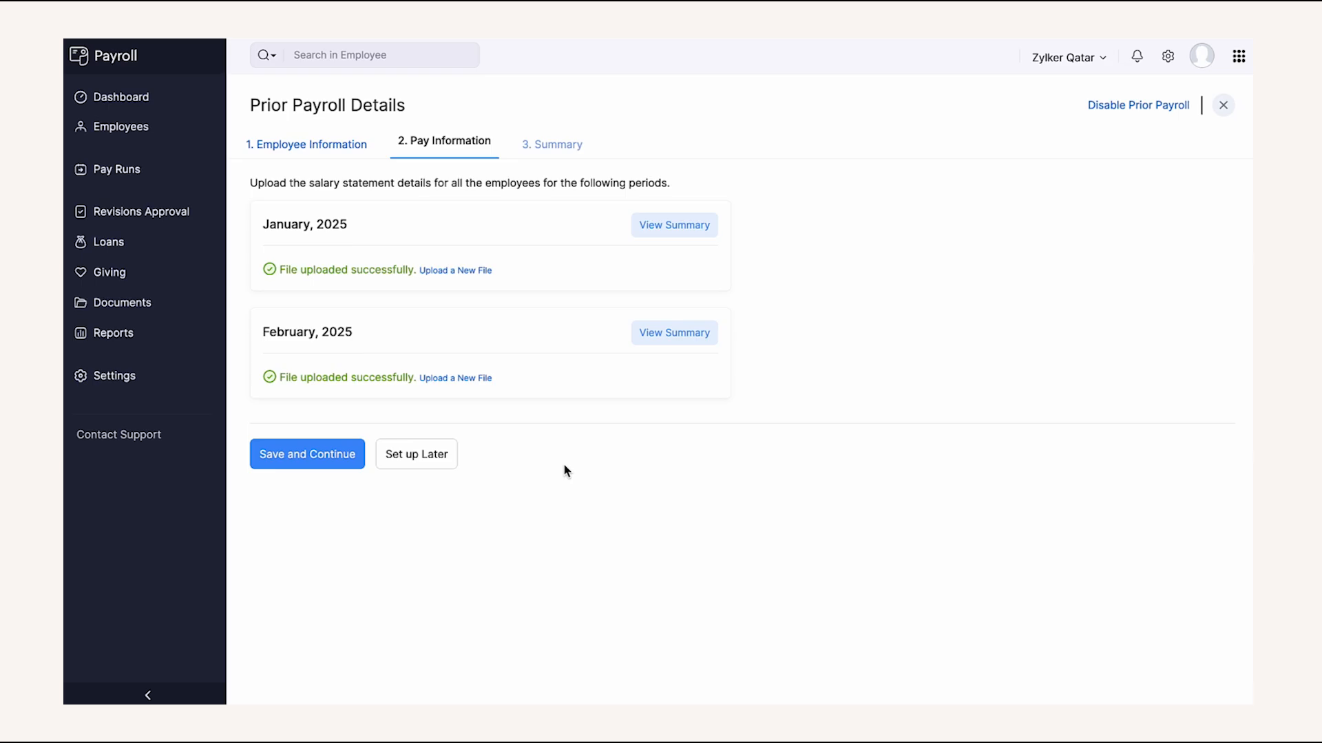
# - Save the pay information, then submit and confirm the prior payroll summary
pyautogui.click(317, 454)
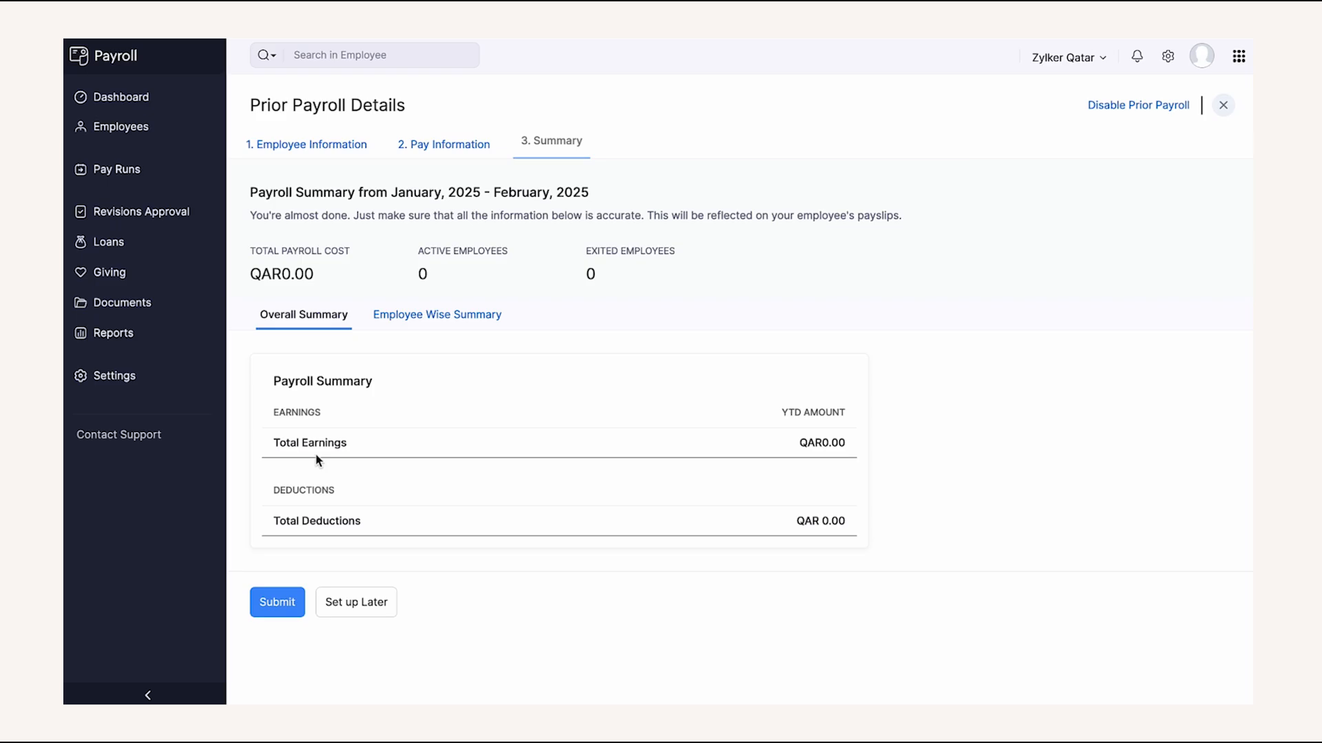
pyautogui.click(277, 602)
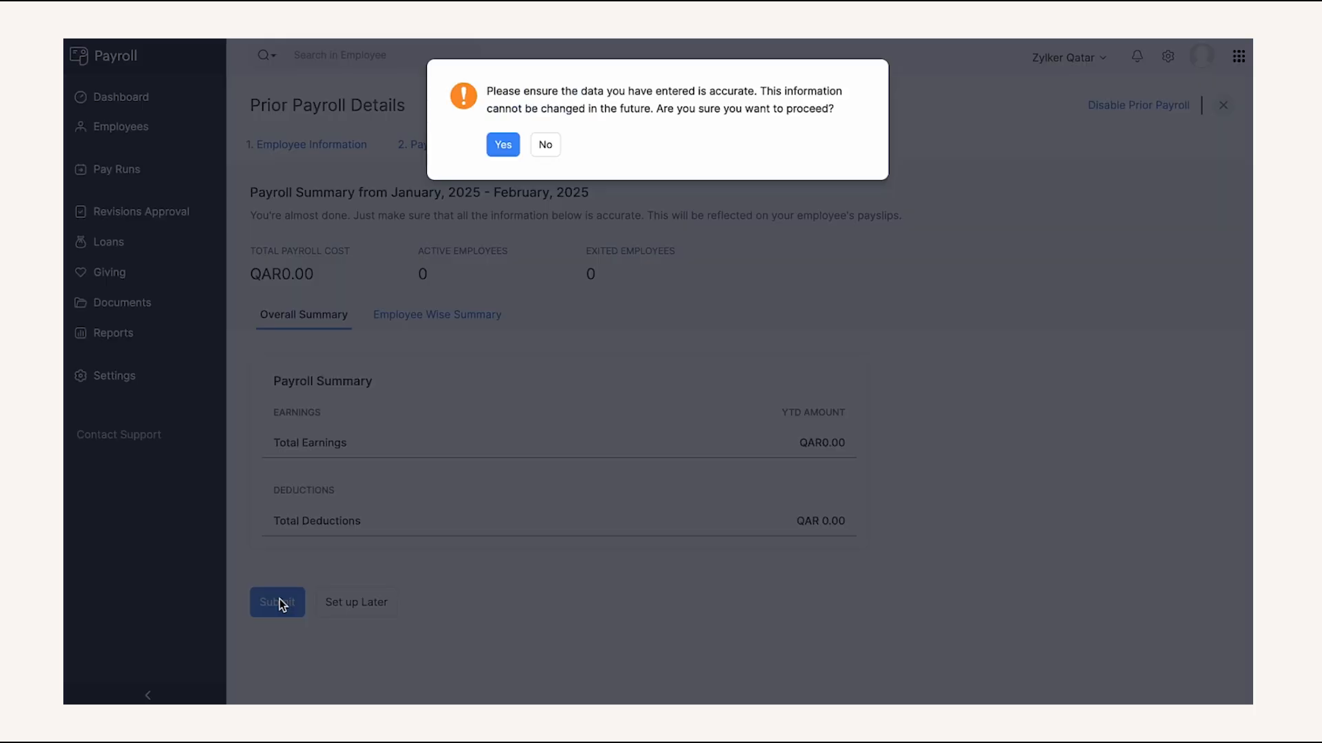
pyautogui.click(503, 148)
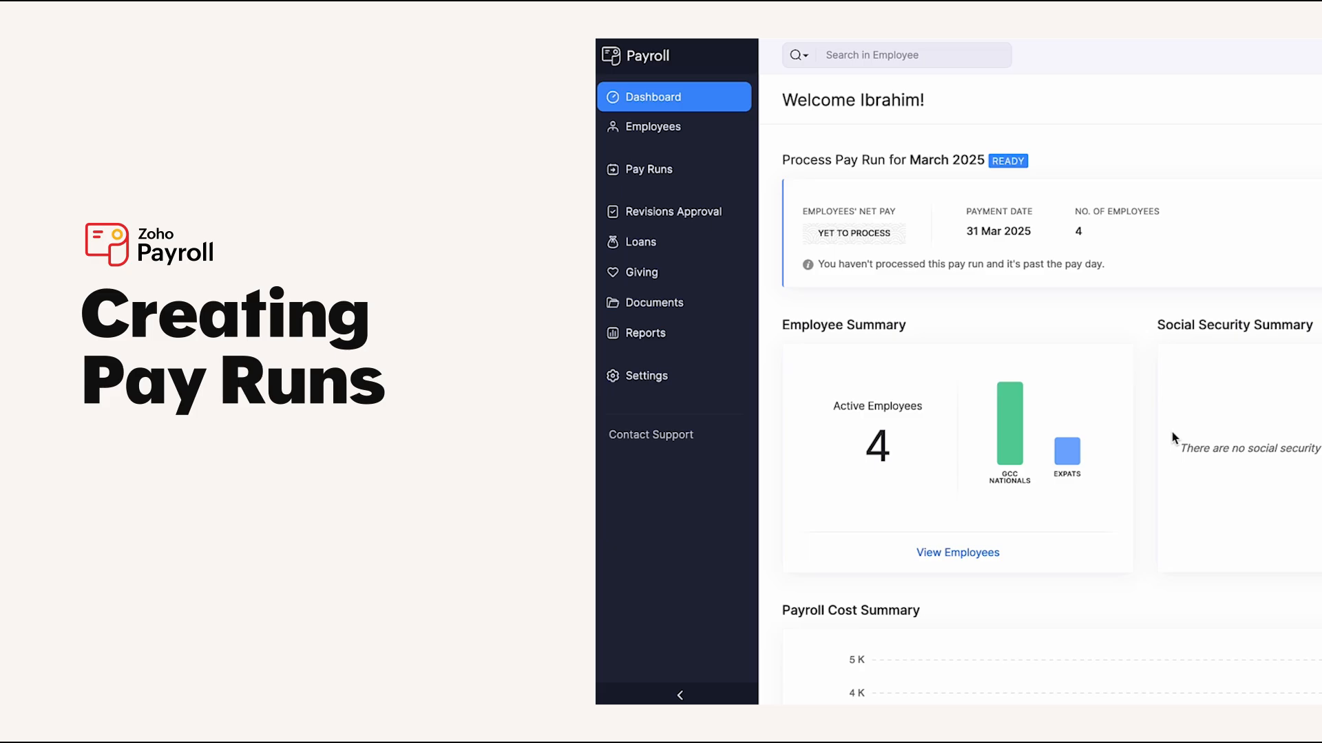
# - Create the March 2025 pay run and open the first employee's pay details
pyautogui.click(727, 175)
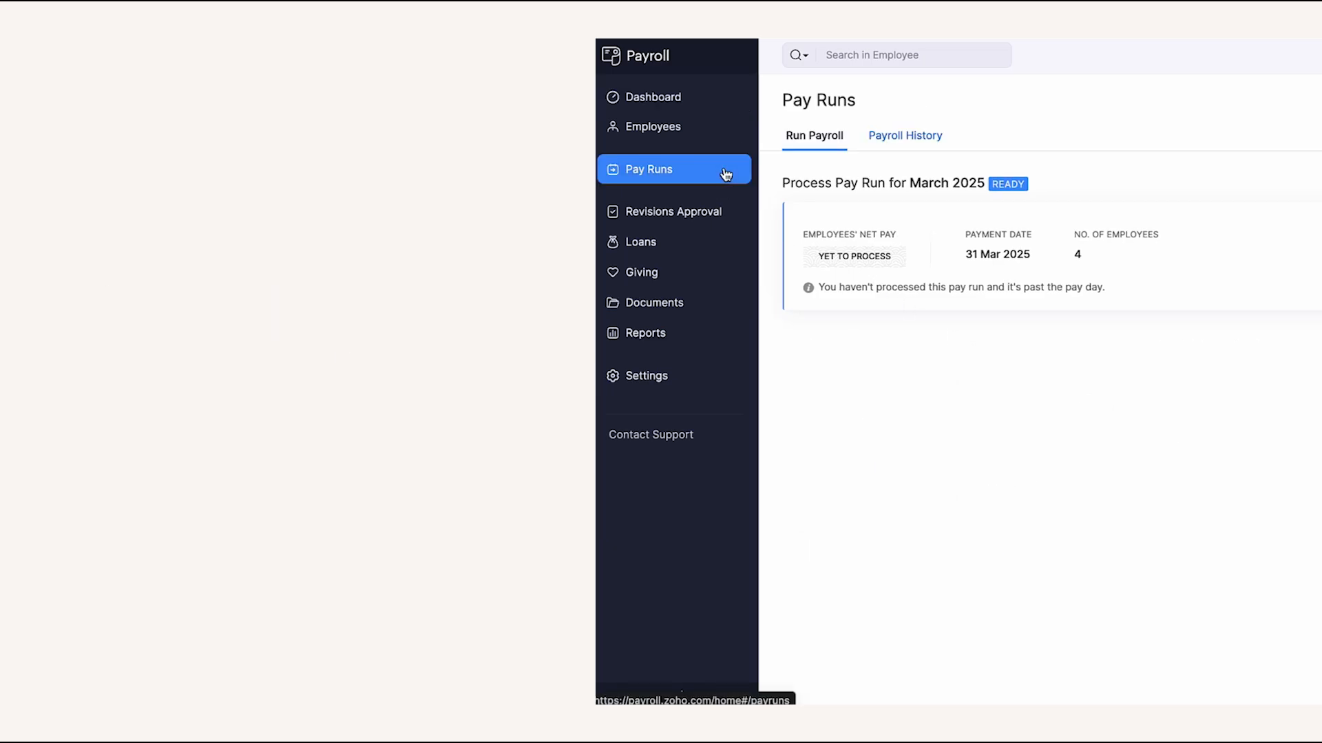
pyautogui.click(842, 245)
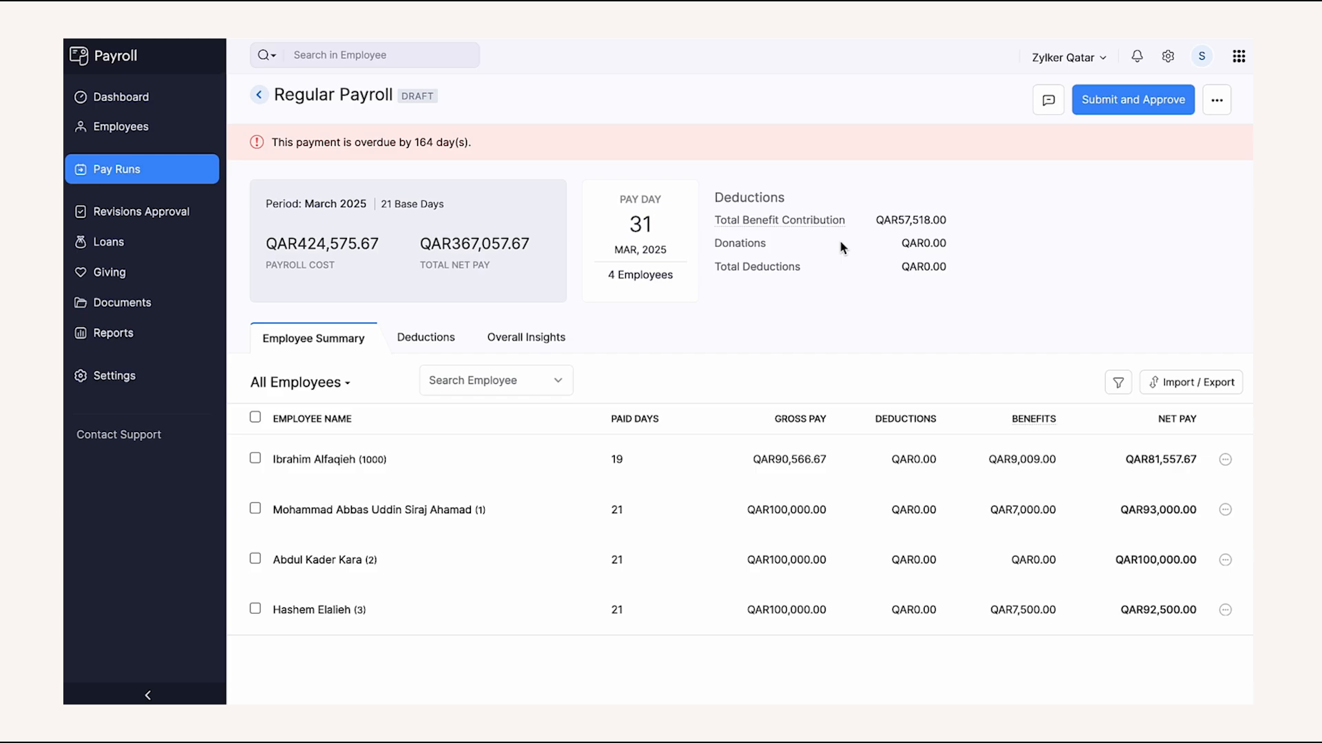
pyautogui.click(716, 459)
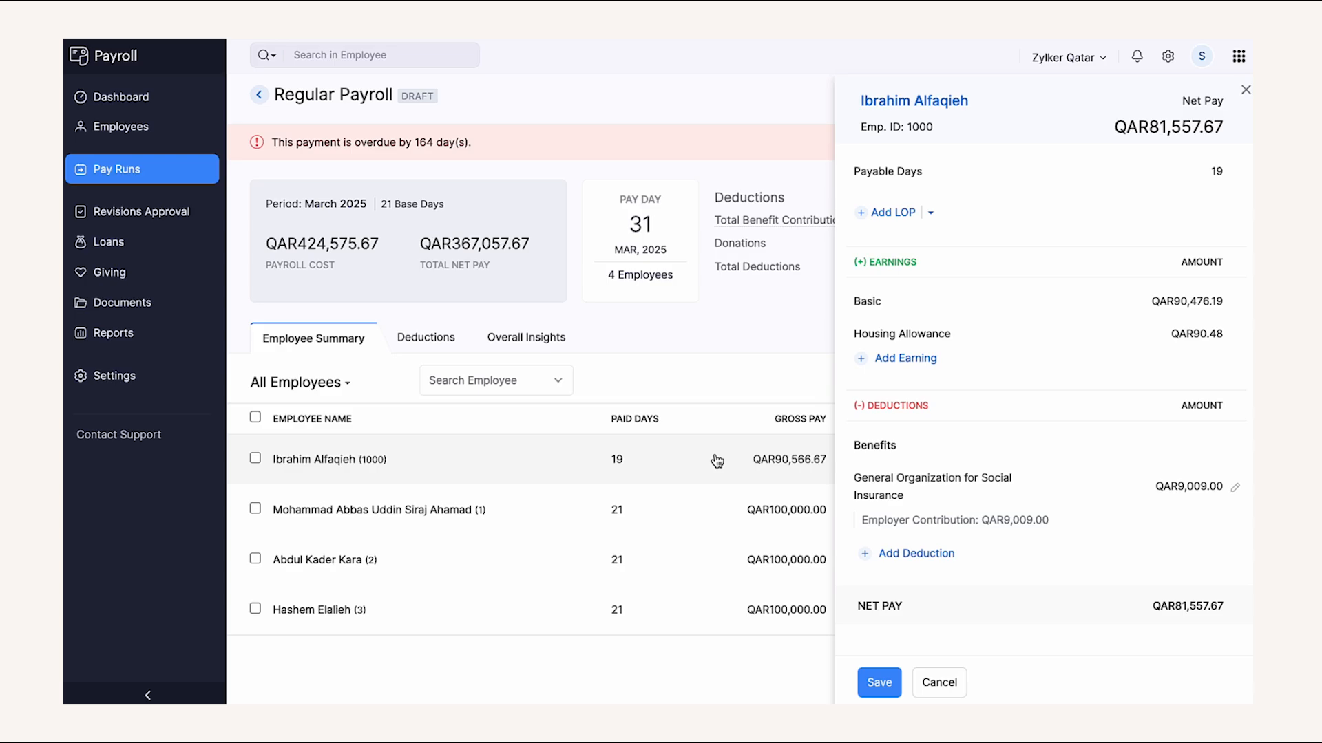
# - Add a 0-day loss-of-pay entry, check earning and deduction options, and save
pyautogui.click(899, 212)
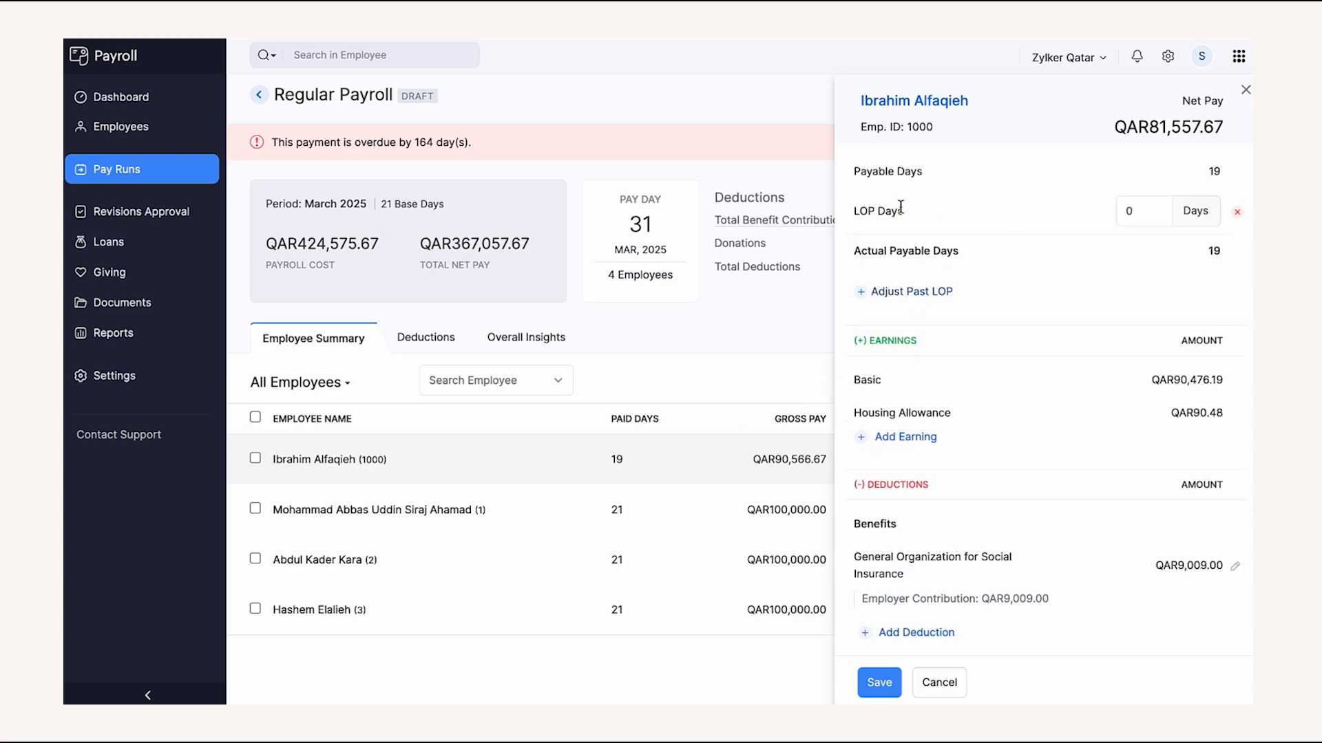
pyautogui.click(898, 437)
pyautogui.click(1037, 448)
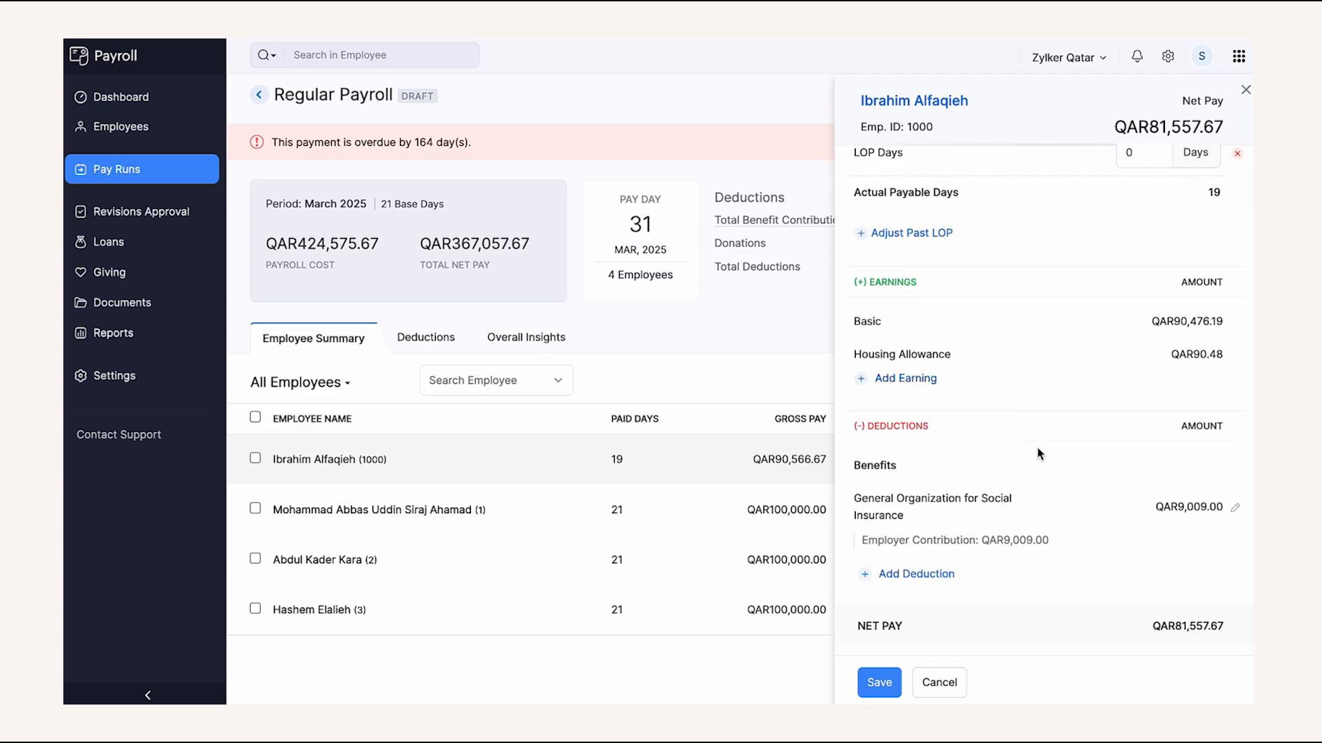
pyautogui.click(932, 575)
pyautogui.click(931, 576)
pyautogui.click(890, 680)
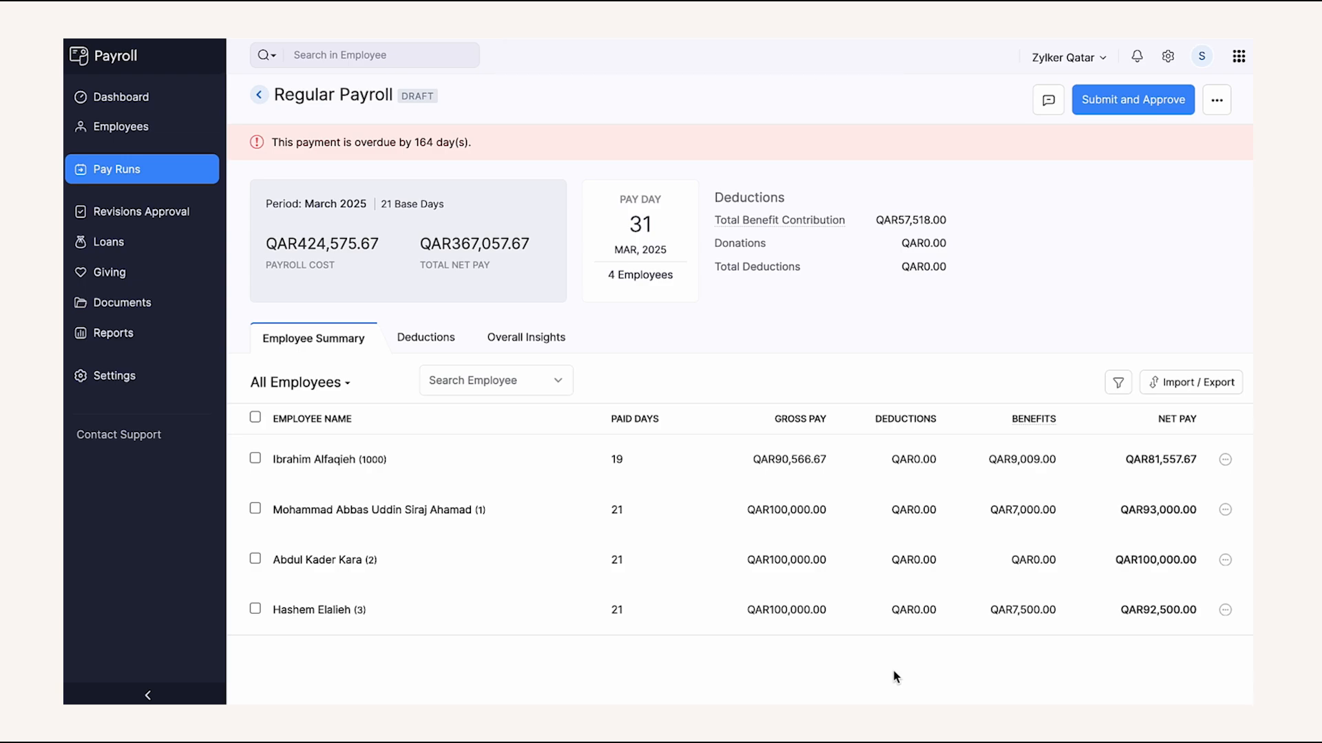
pyautogui.click(1153, 388)
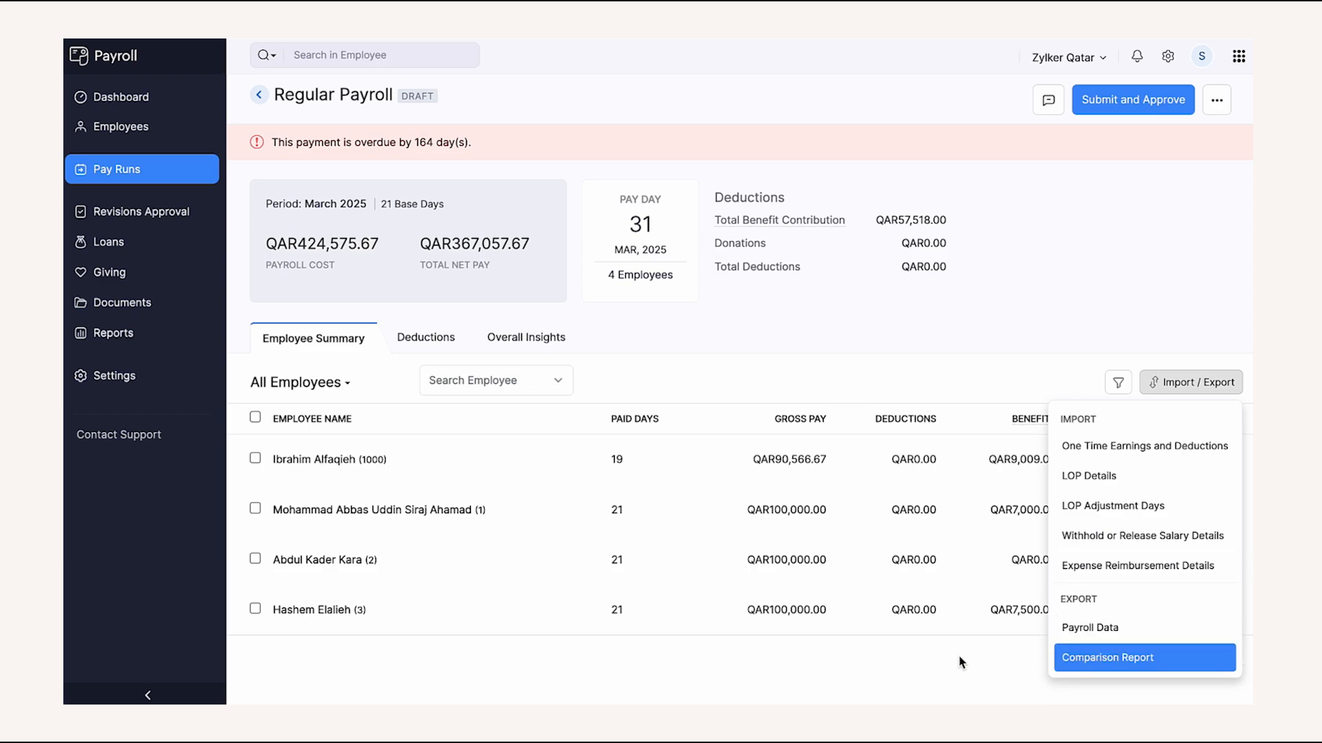
pyautogui.click(914, 675)
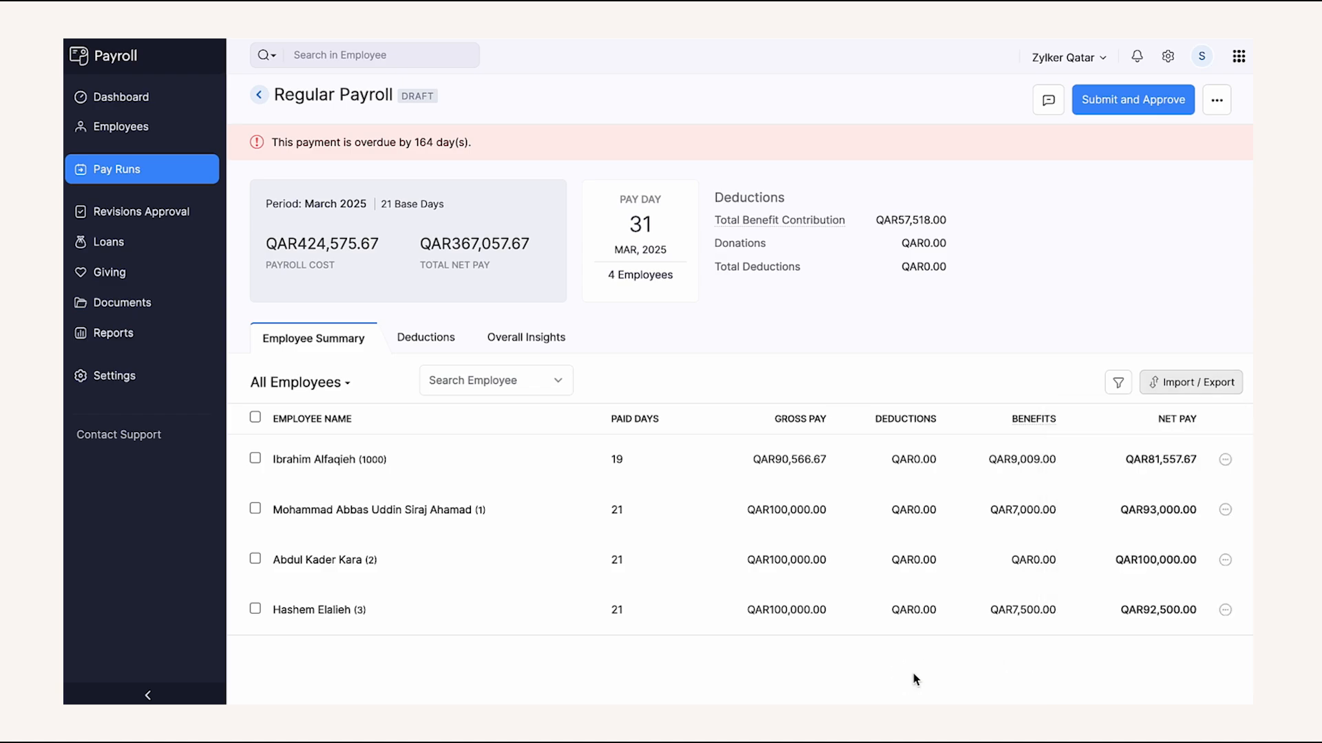
pyautogui.click(1225, 460)
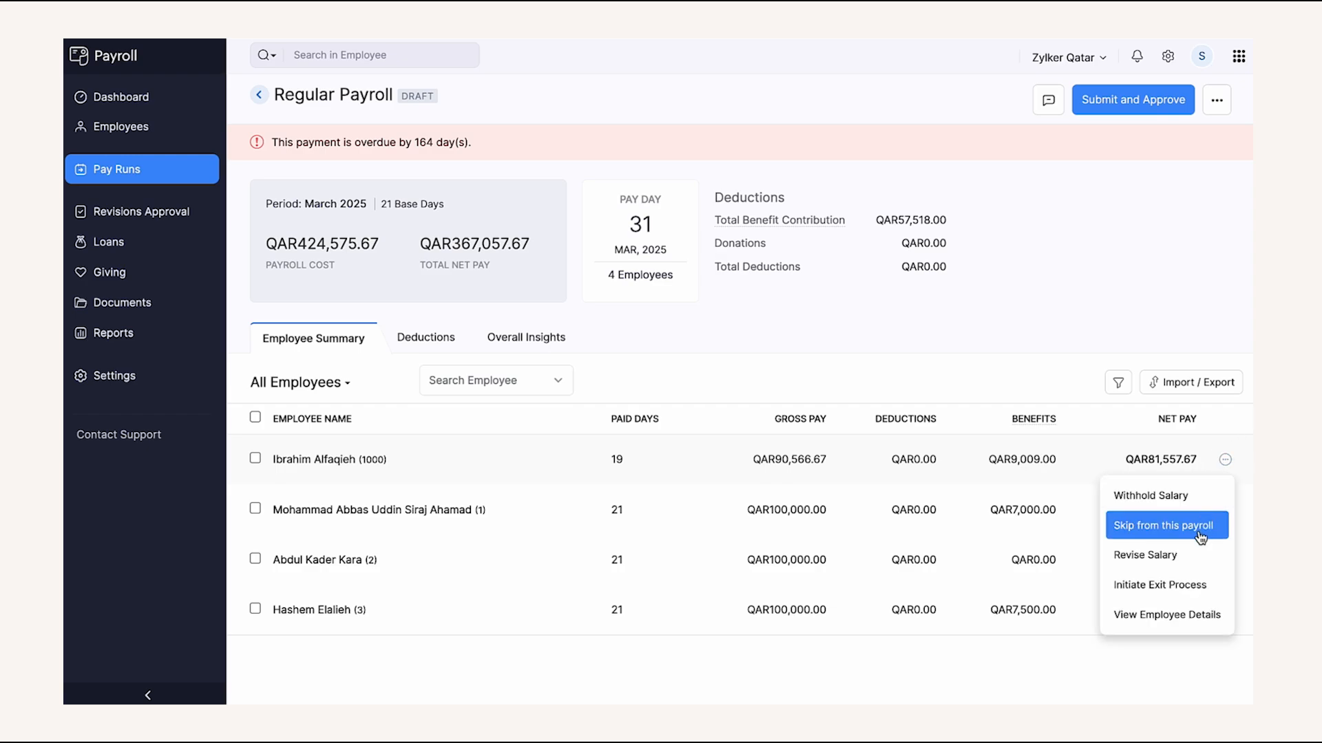
pyautogui.click(963, 374)
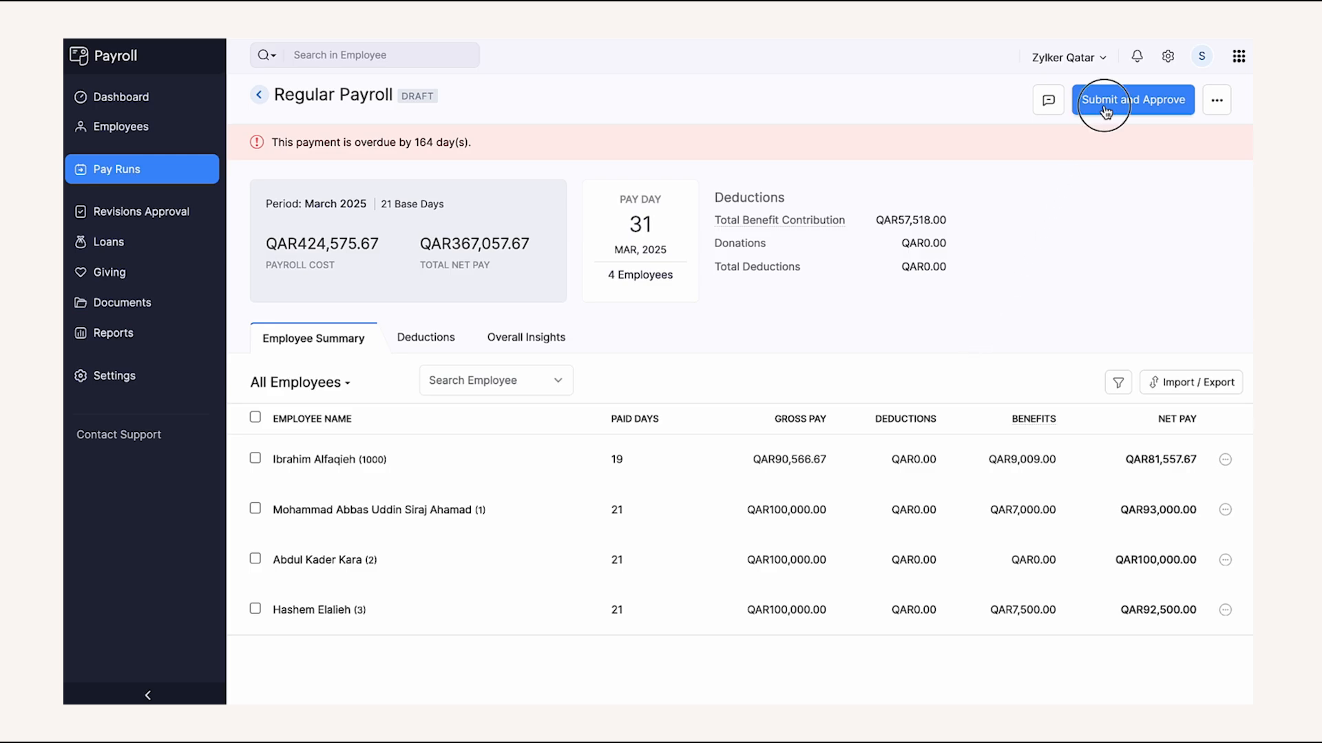
# - Approve the March 2025 payroll, then download its wage file and bank advice
pyautogui.click(1100, 109)
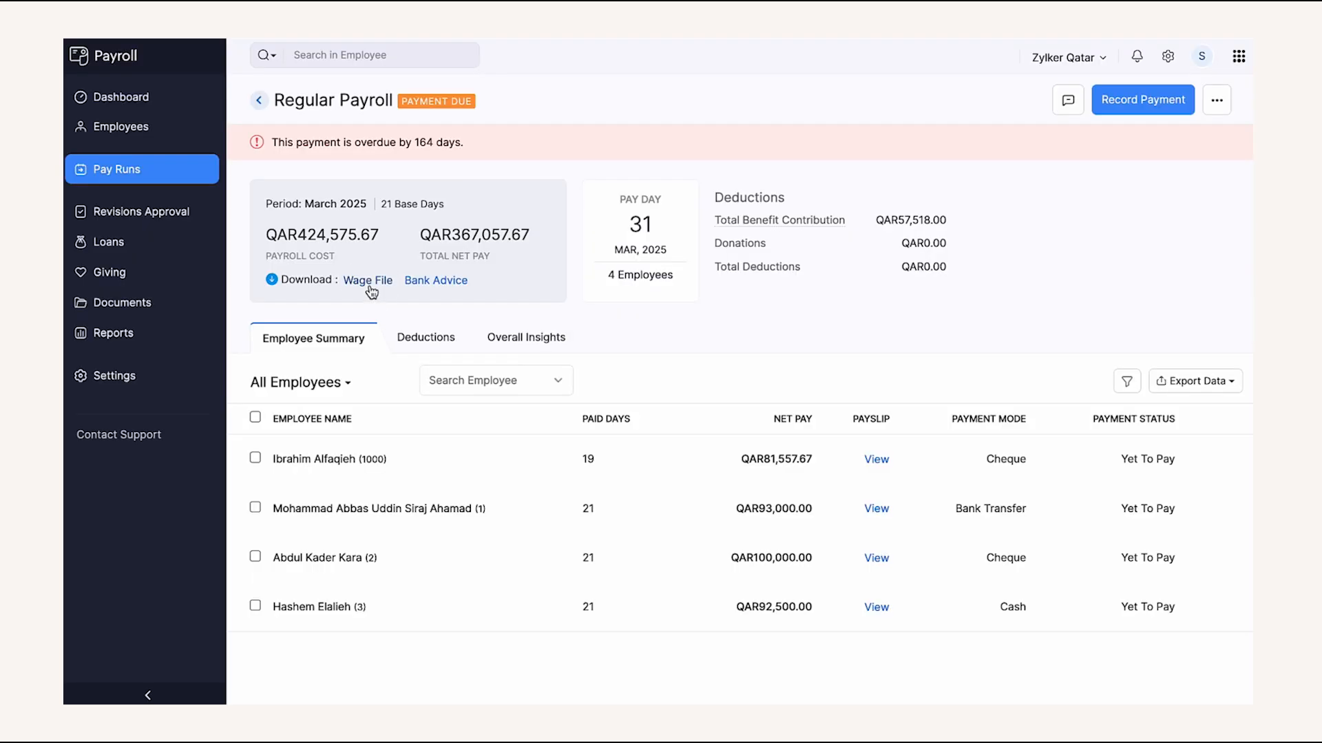
pyautogui.click(367, 281)
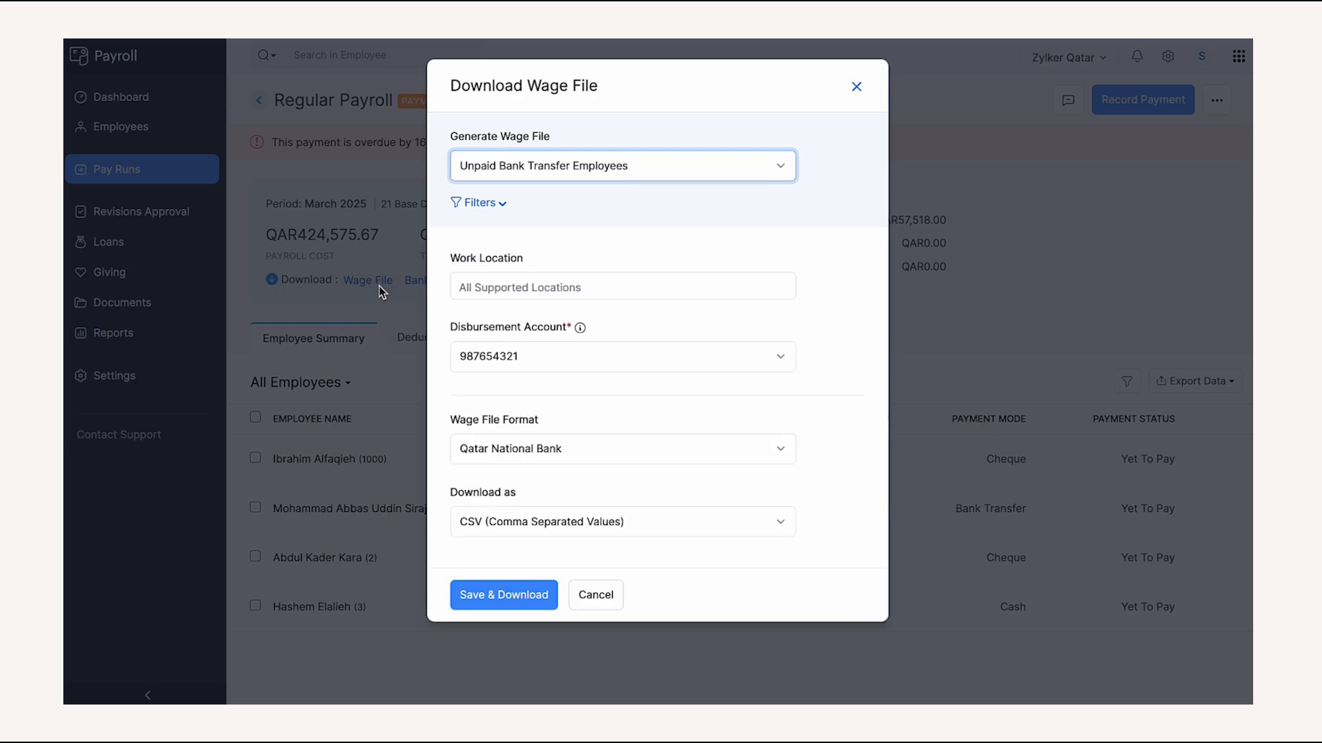
pyautogui.click(533, 594)
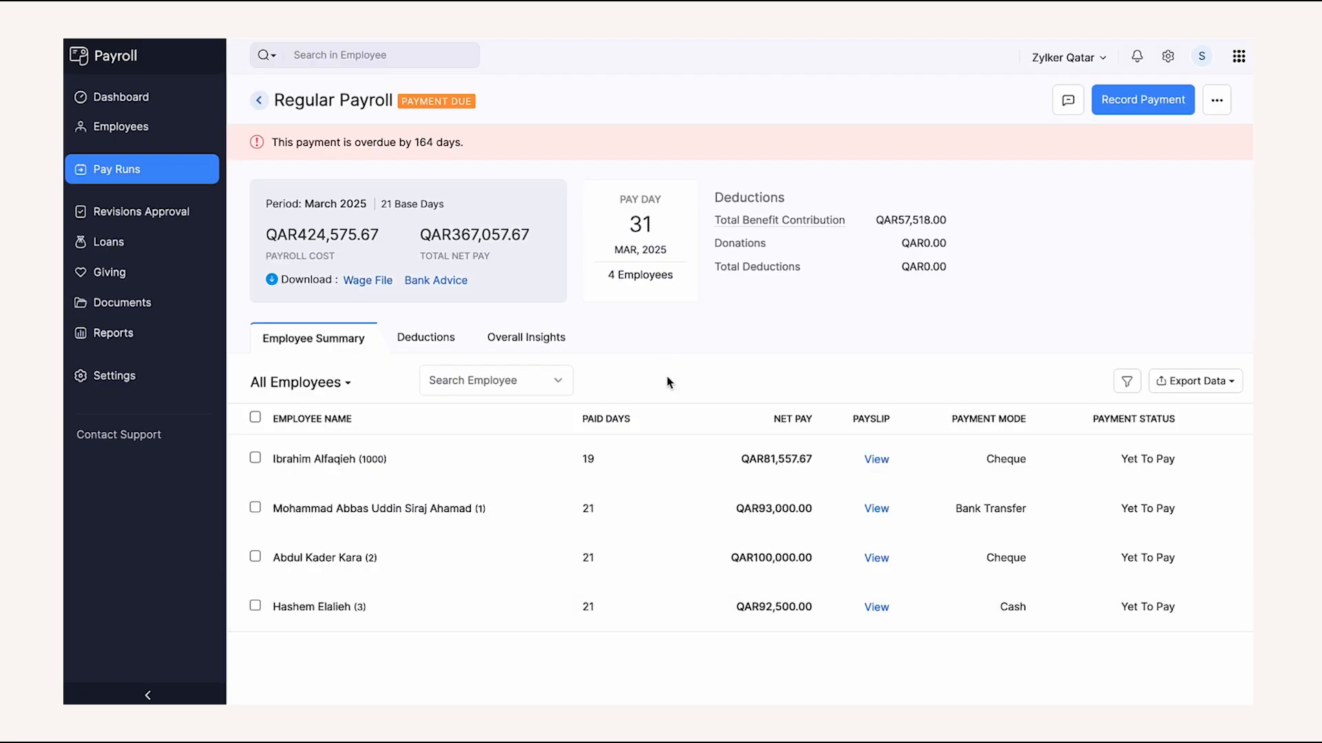
pyautogui.click(449, 285)
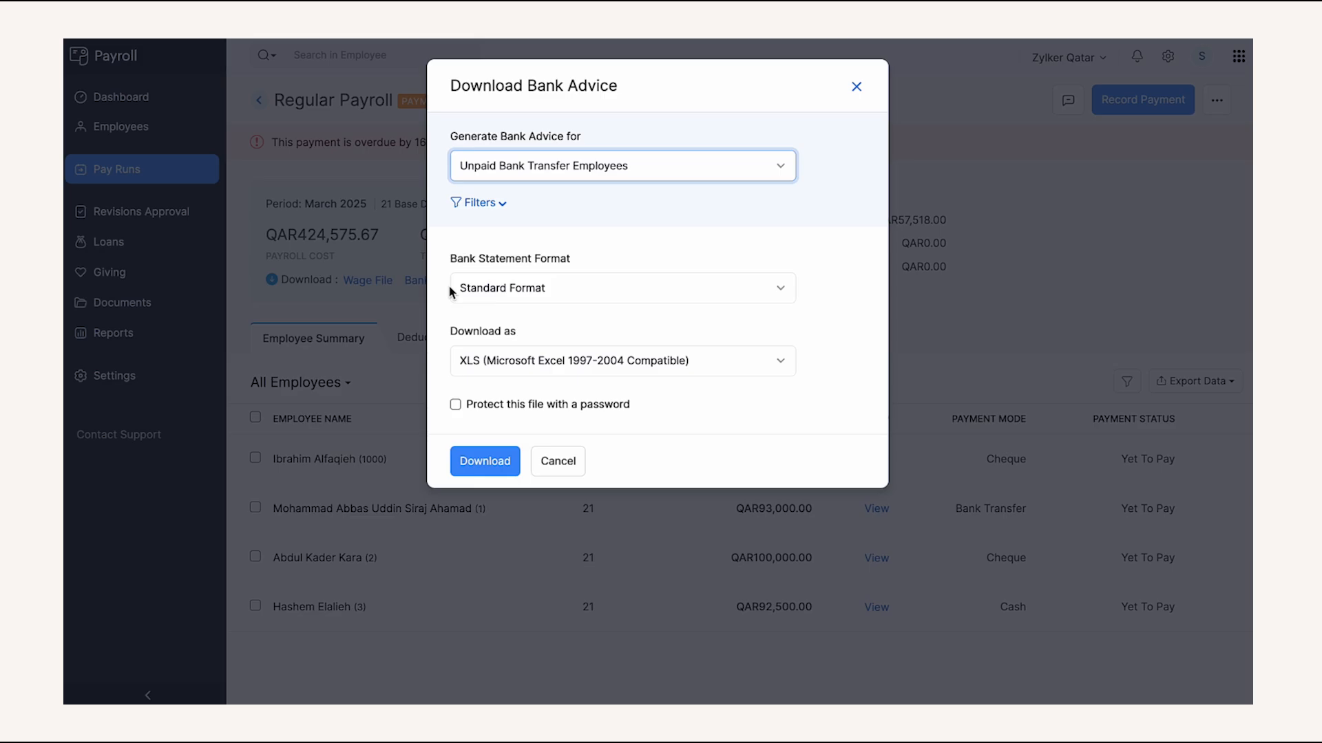
pyautogui.click(513, 461)
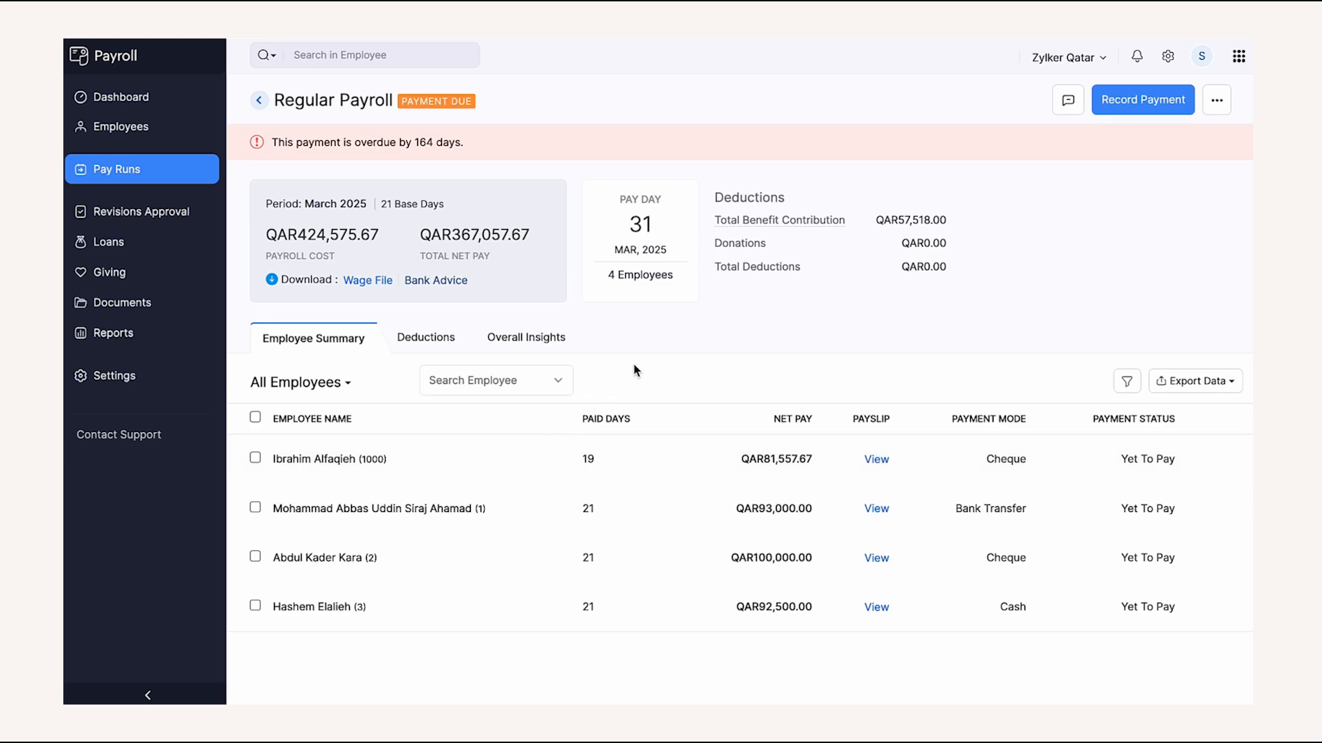
# - Record the March 2025 payment on 31 Mar 2025 without payslip notification emails
pyautogui.click(1124, 112)
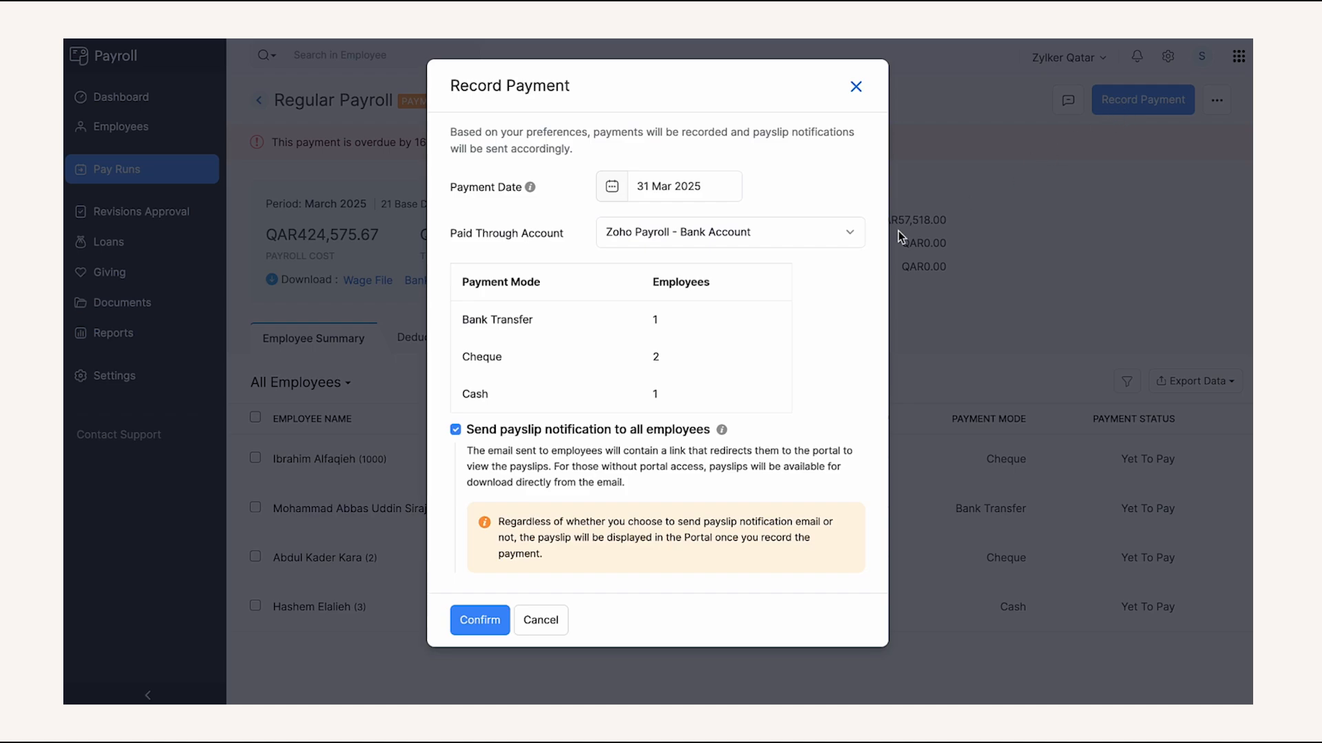
pyautogui.click(455, 431)
pyautogui.click(480, 620)
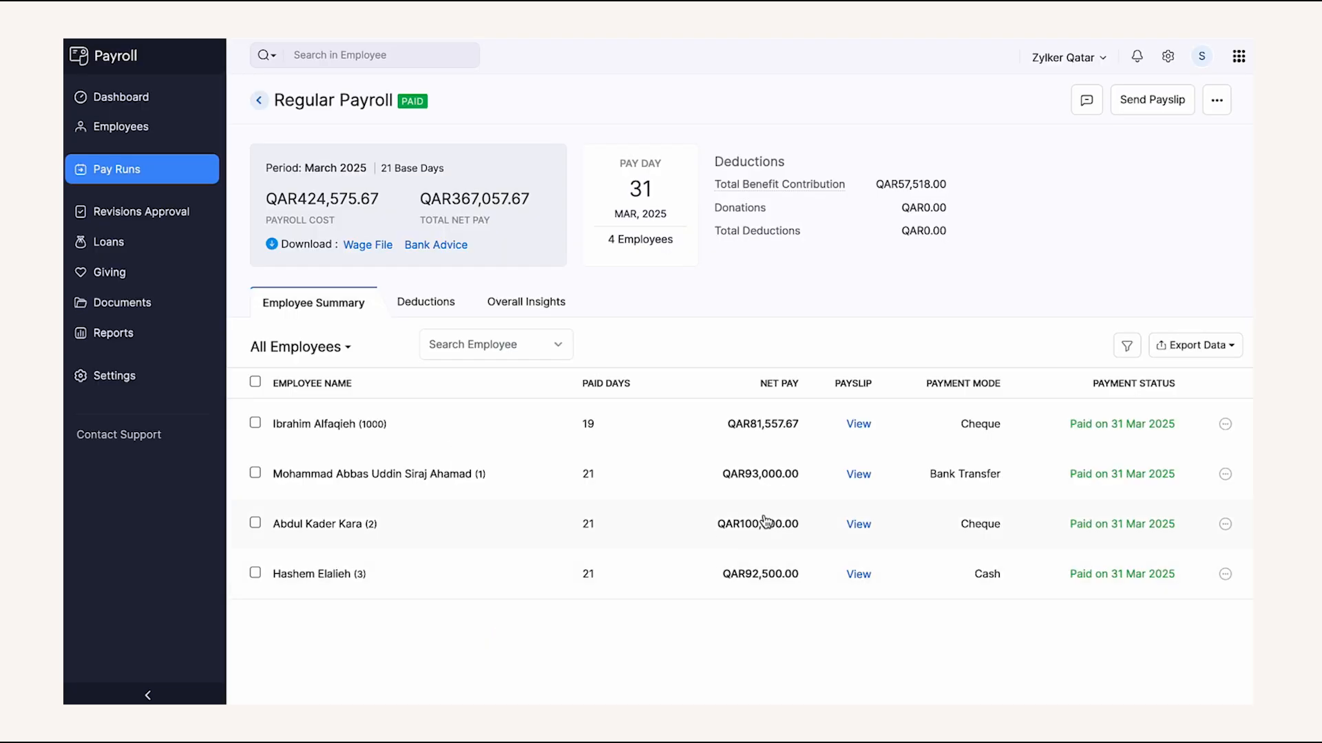
pyautogui.click(1178, 356)
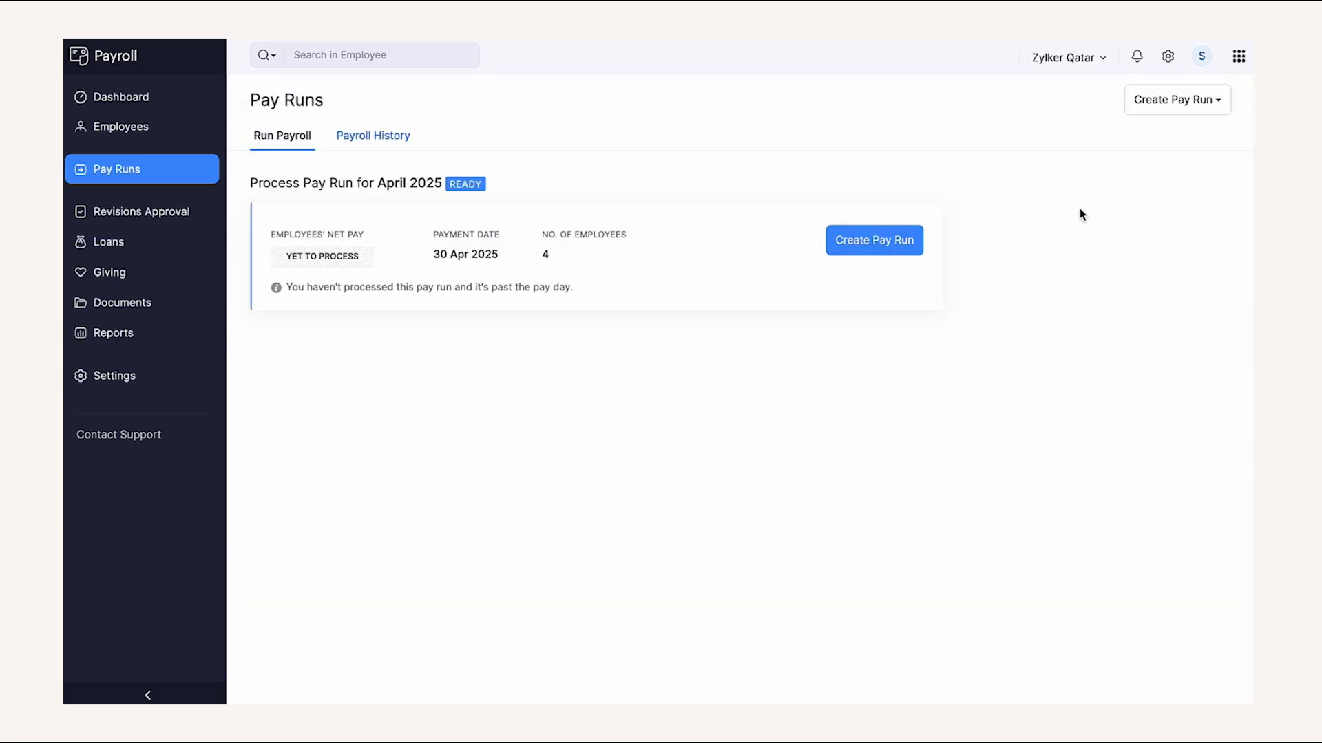
# - Draft a one-time Bonus payout dated 10 Sep 2025, then cancel it
pyautogui.click(1172, 103)
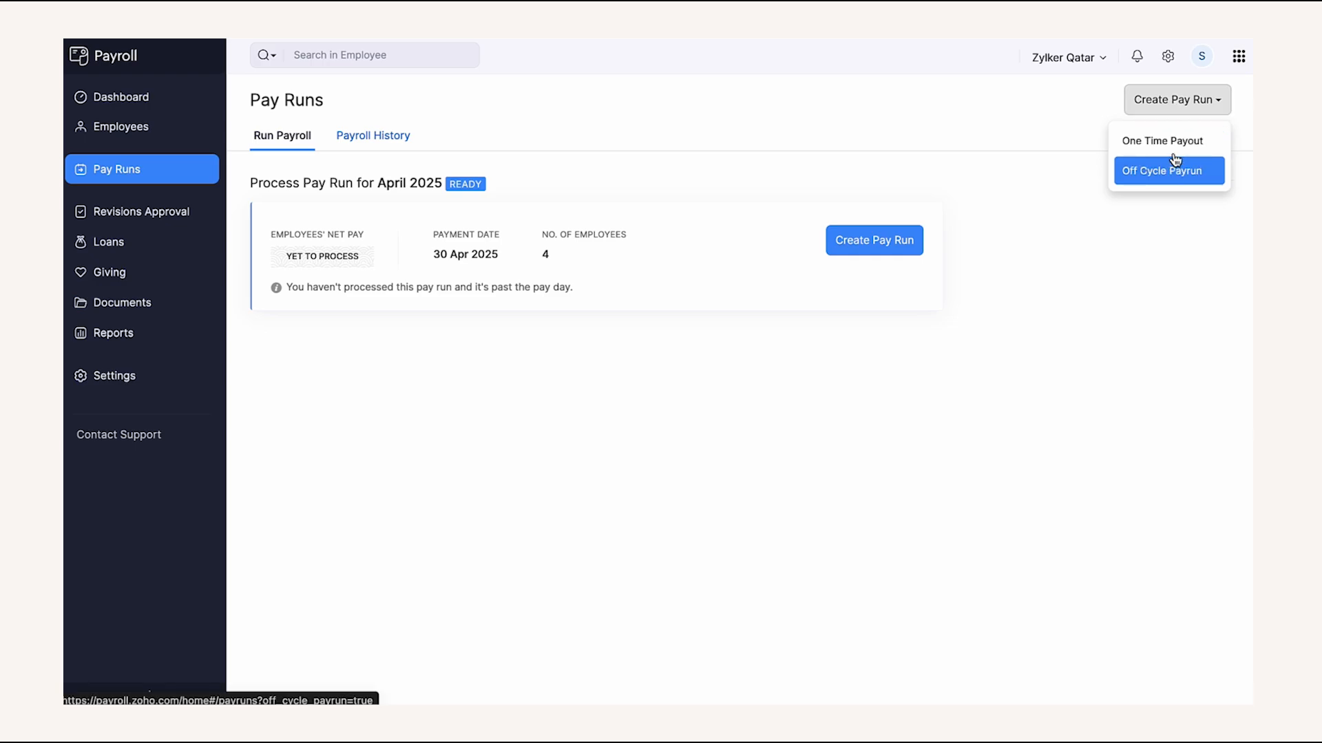
pyautogui.click(1178, 146)
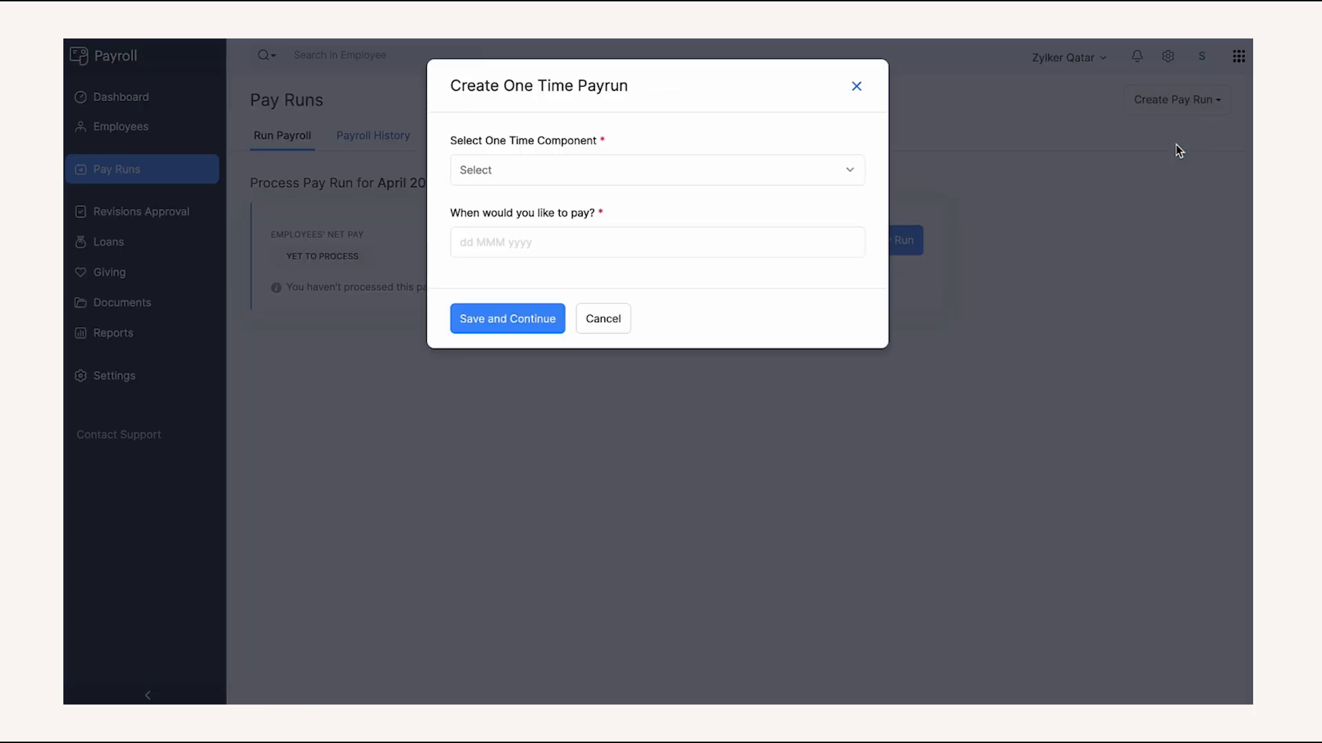
pyautogui.click(807, 180)
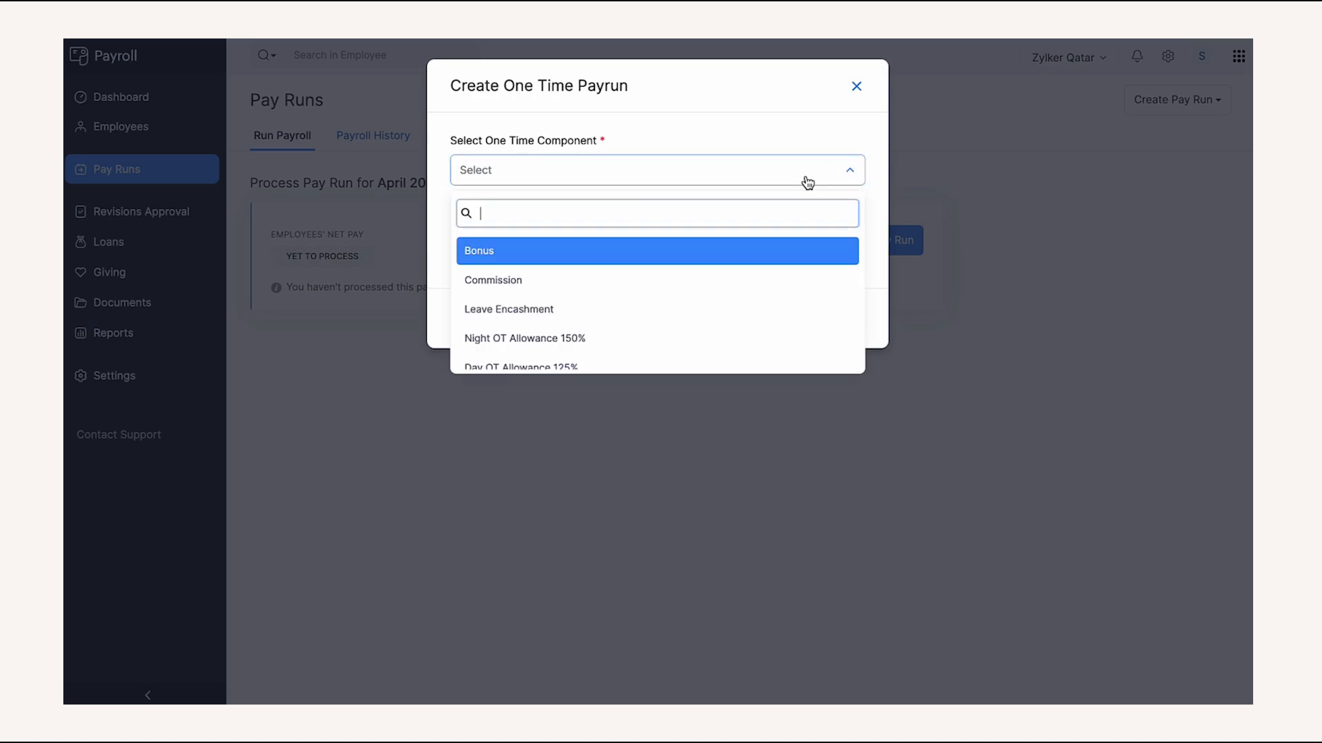
pyautogui.click(747, 262)
pyautogui.click(728, 246)
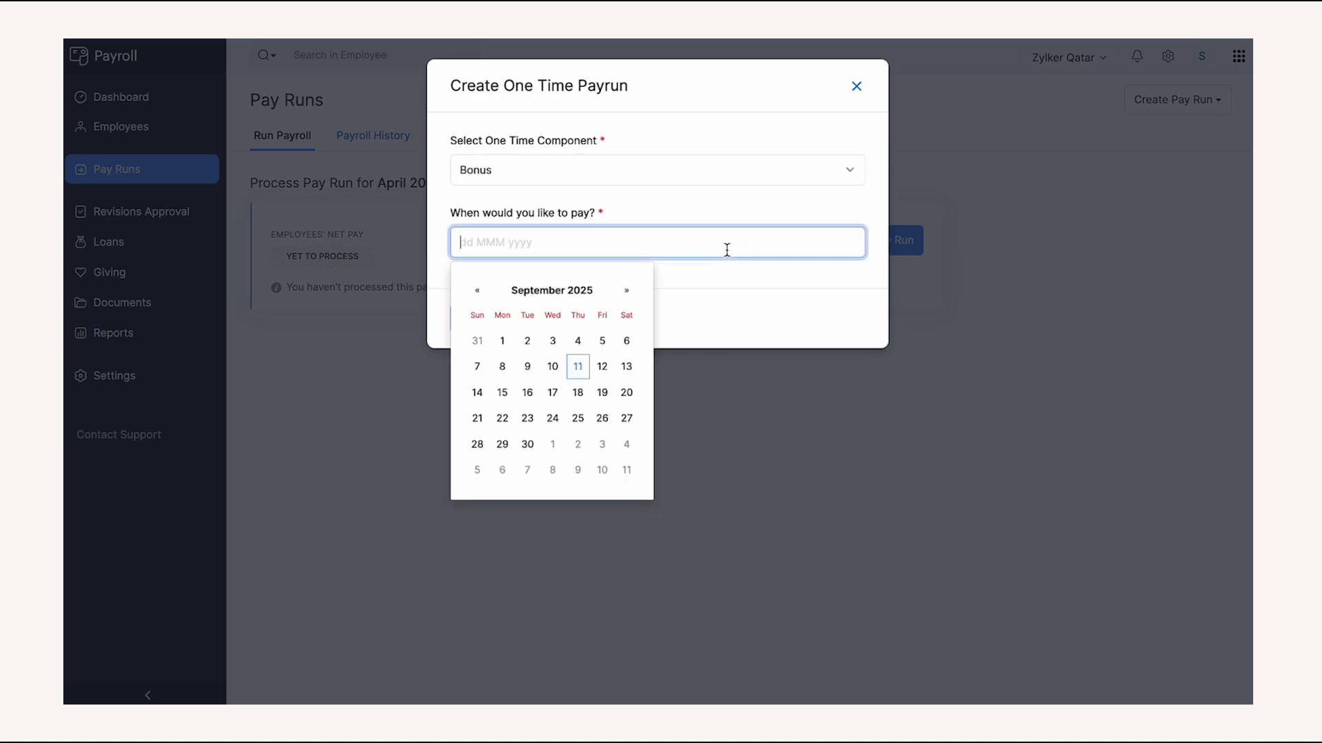
pyautogui.click(554, 376)
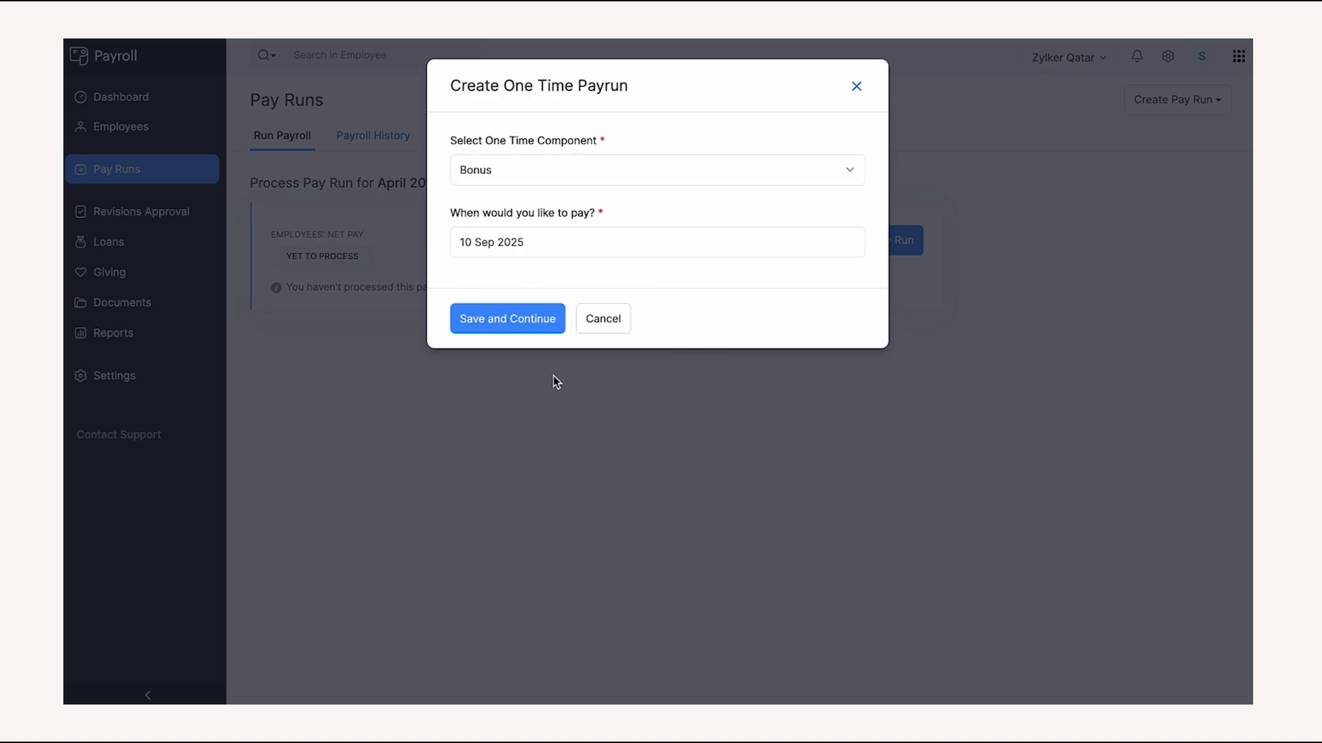
pyautogui.click(590, 326)
# - Start an off-cycle pay run with a payment date of 11 Sep 2025
pyautogui.click(1156, 99)
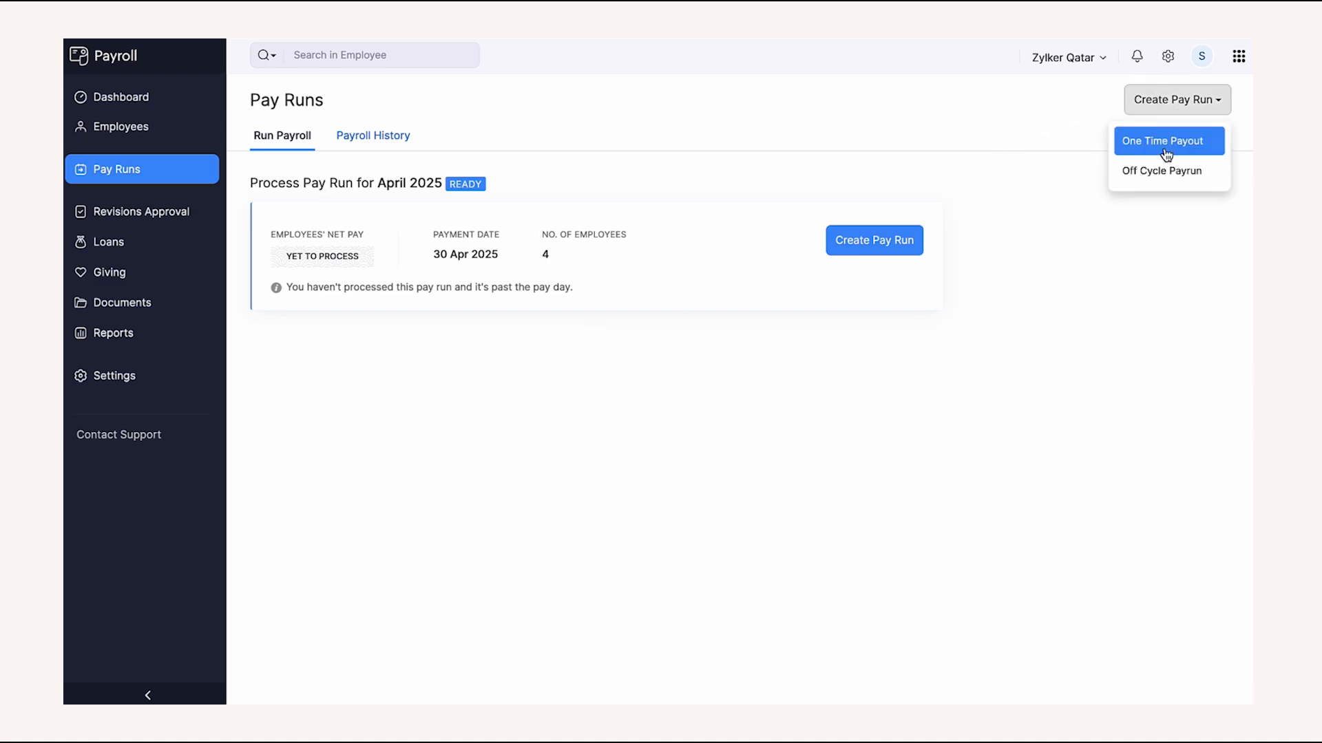
pyautogui.click(1164, 168)
pyautogui.click(795, 177)
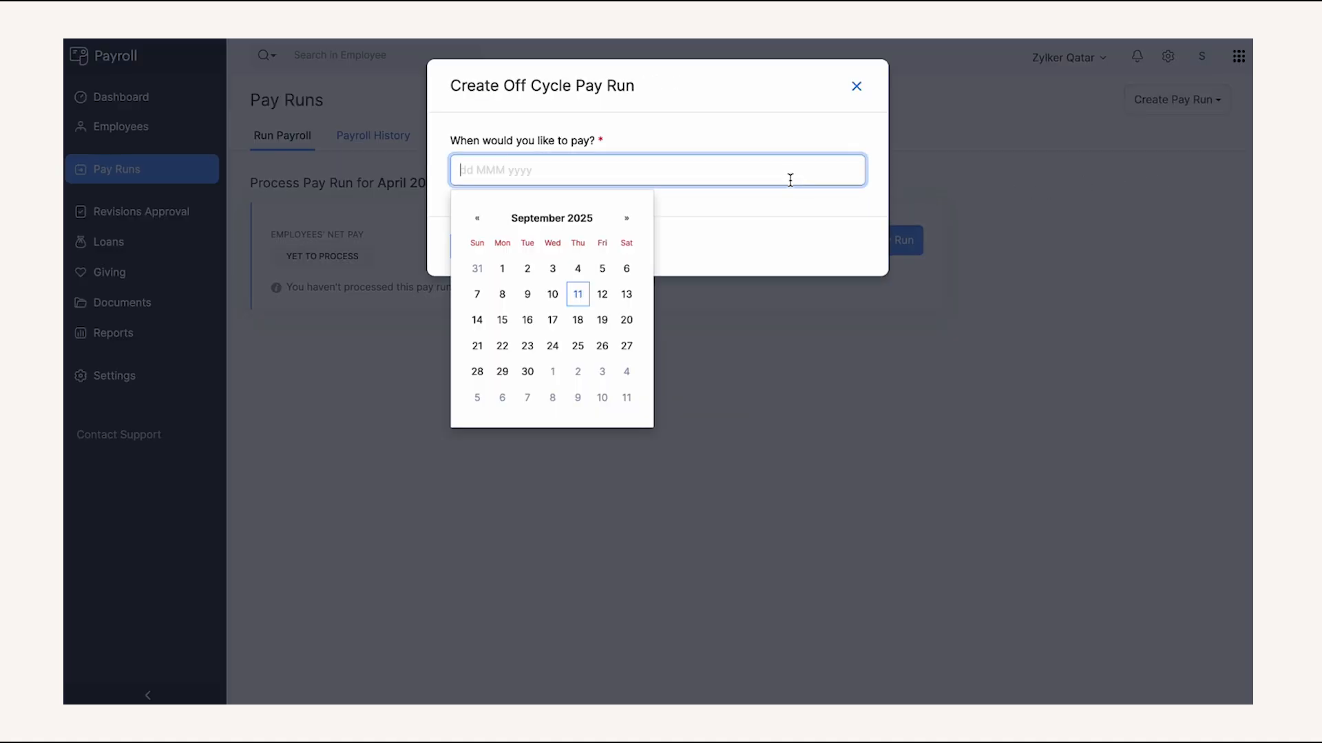
pyautogui.click(577, 297)
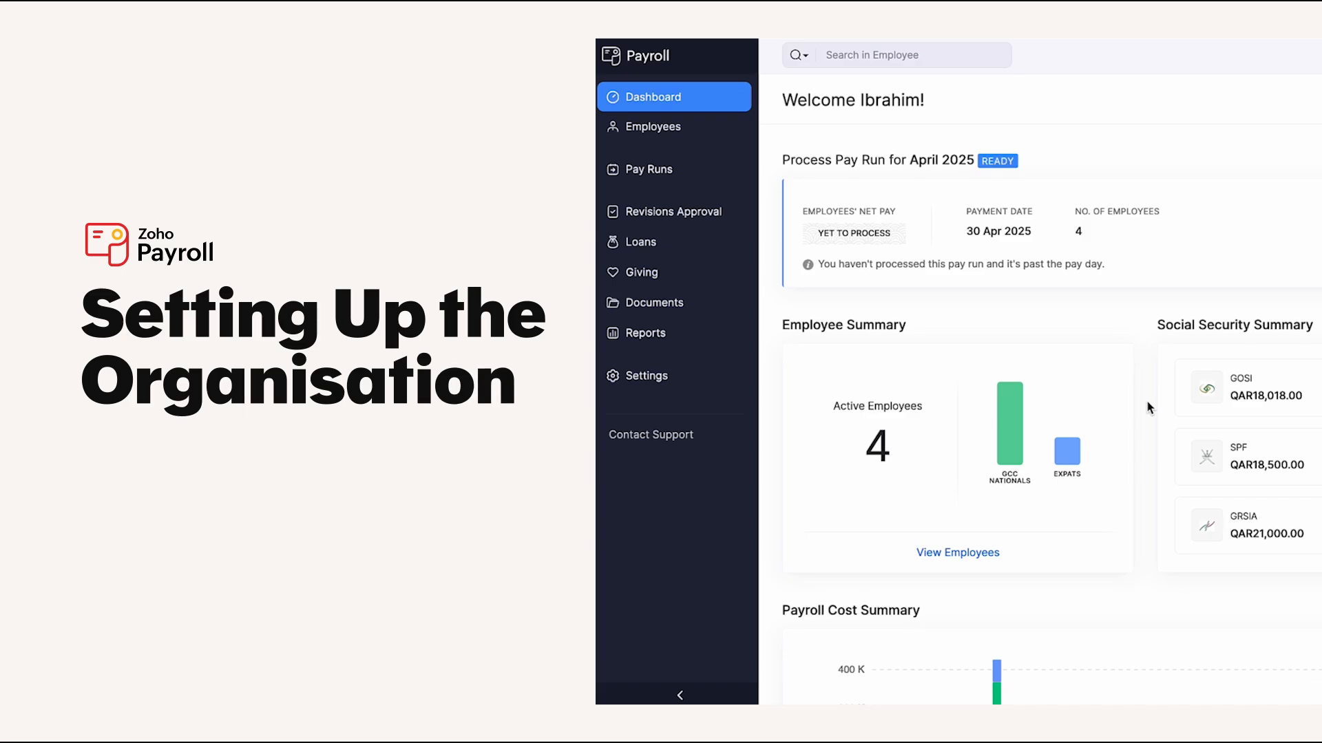
pyautogui.click(1165, 59)
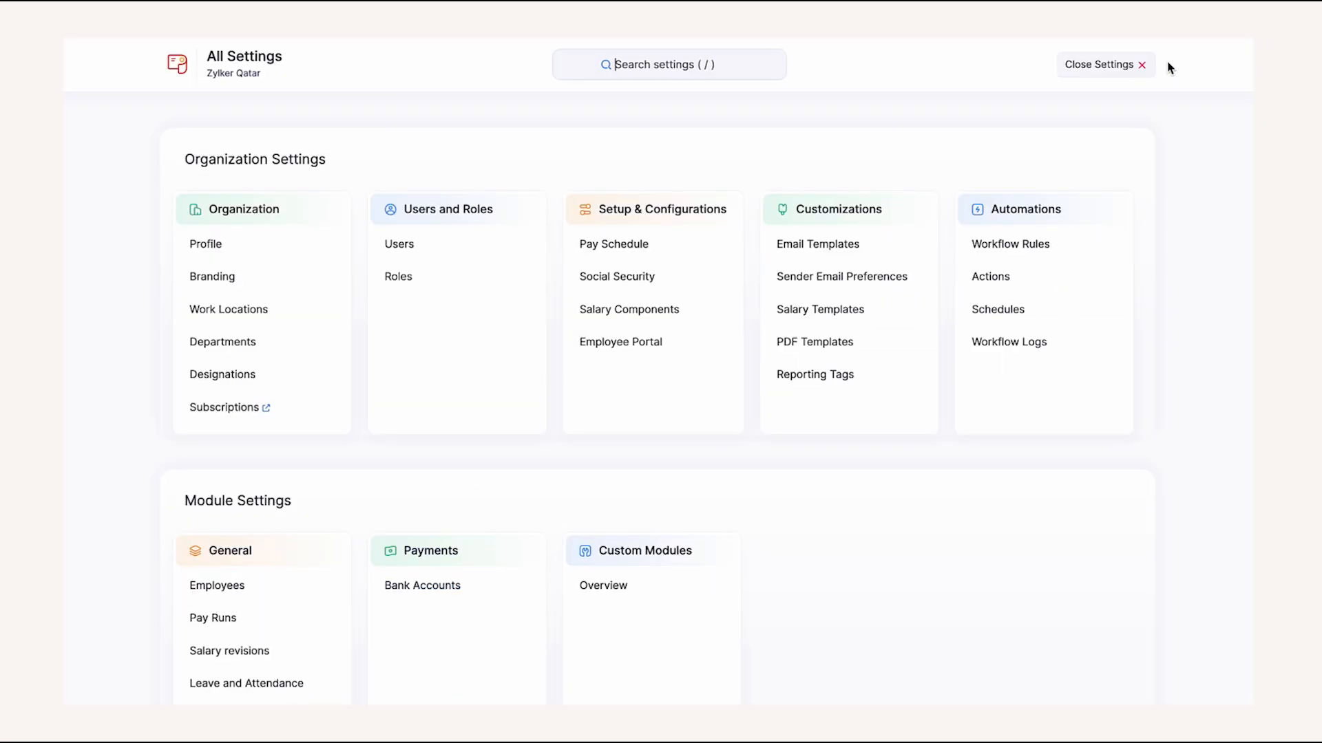
pyautogui.click(272, 309)
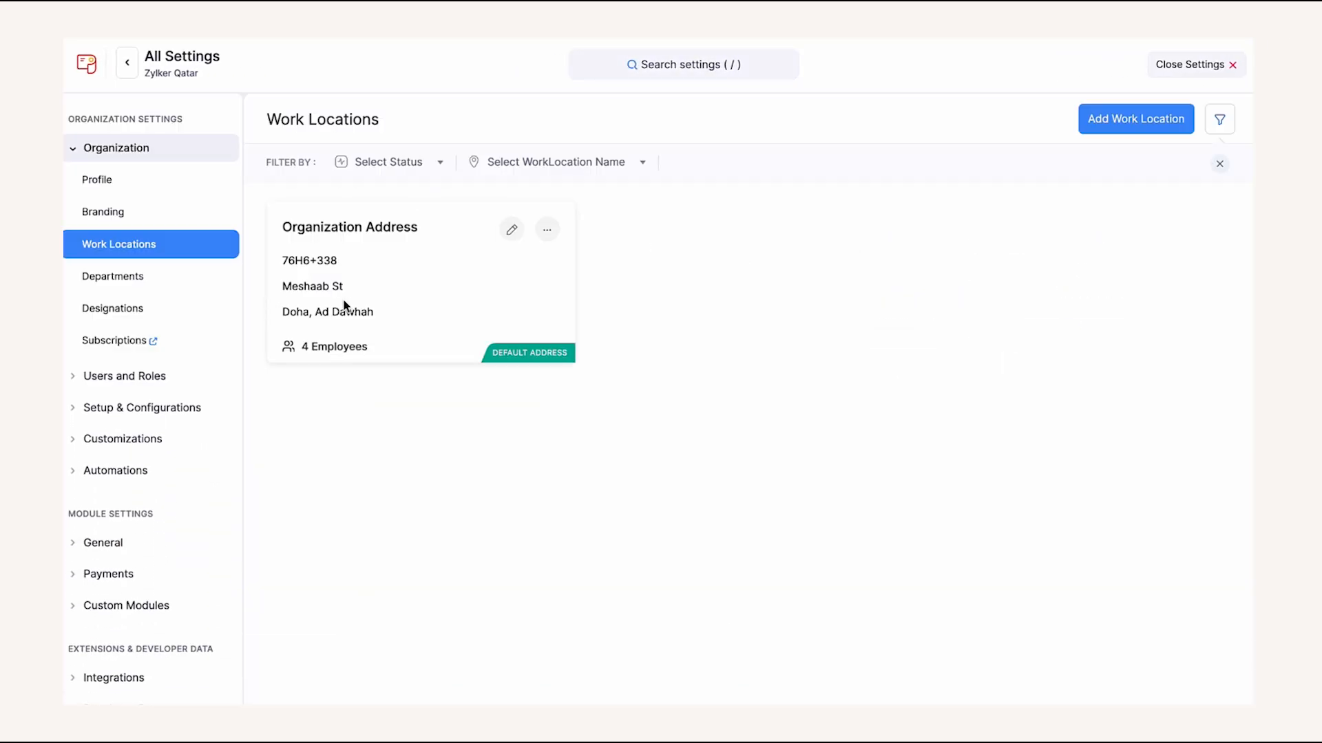
pyautogui.click(1151, 124)
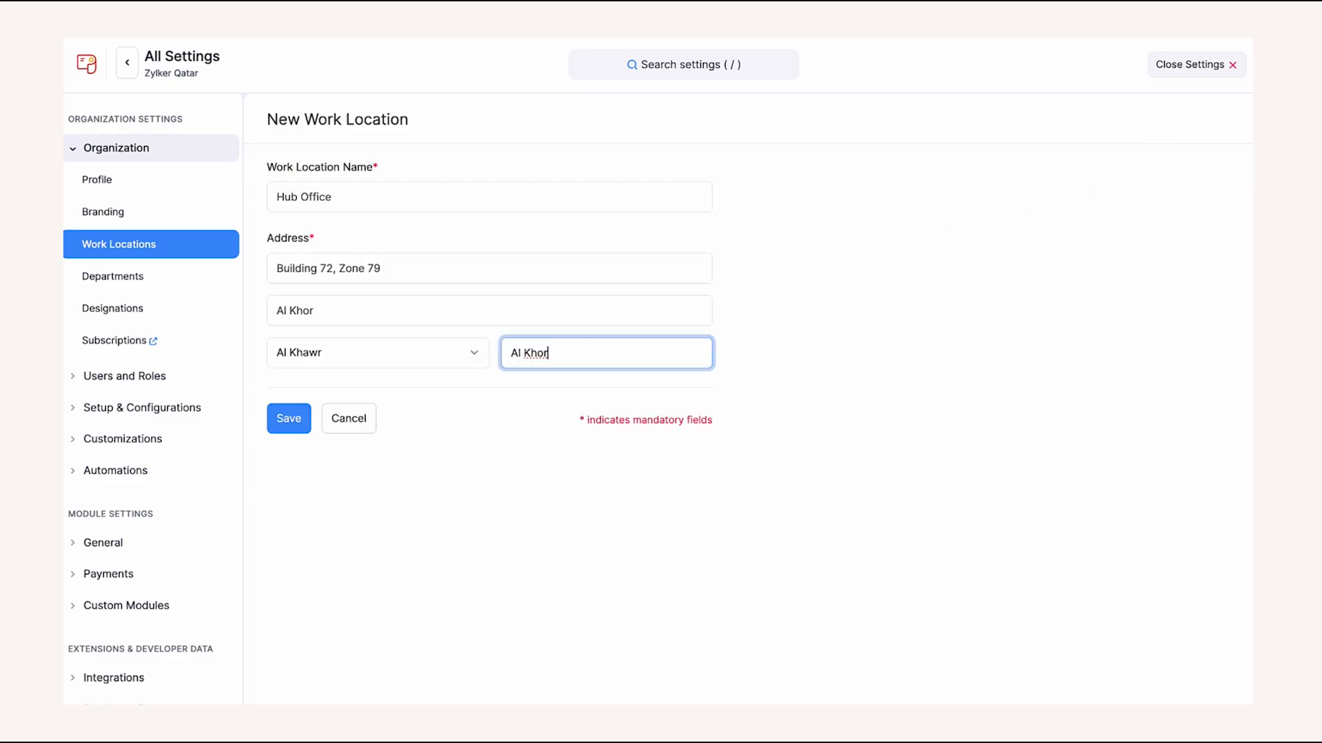
pyautogui.click(294, 417)
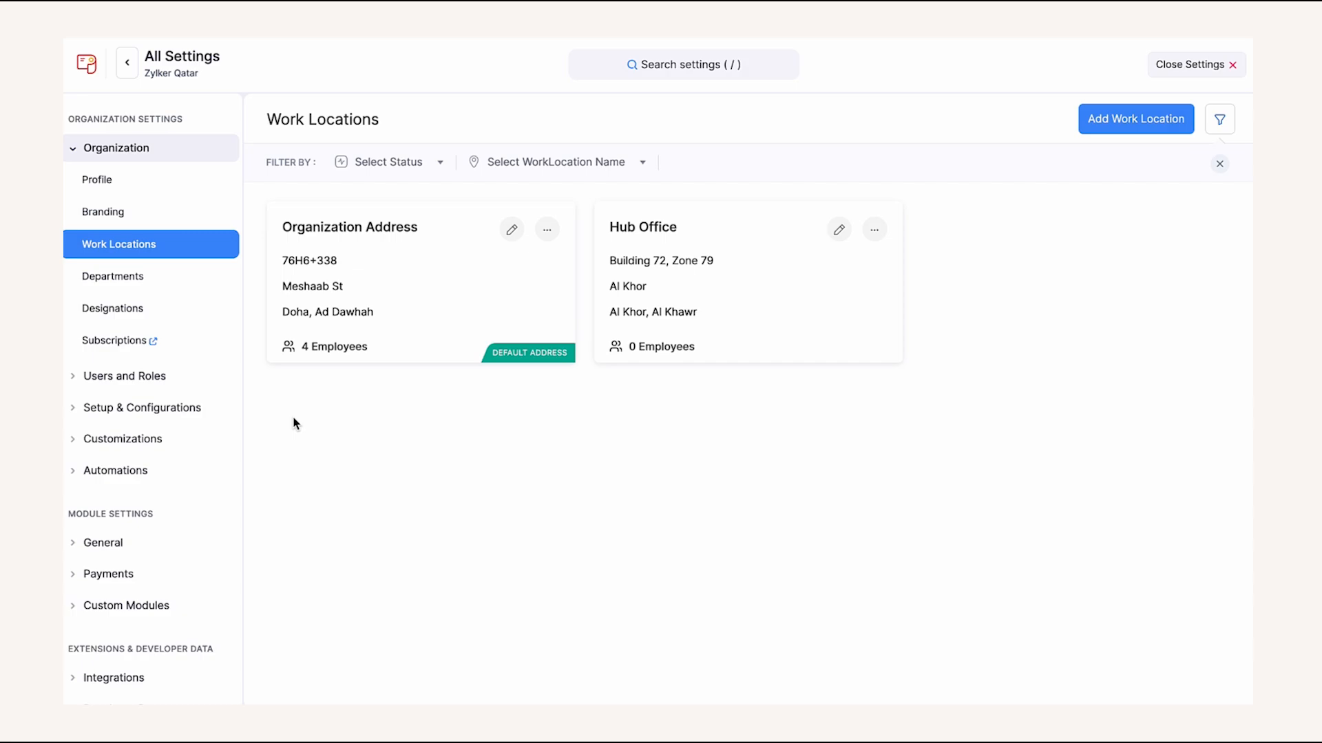
pyautogui.click(220, 378)
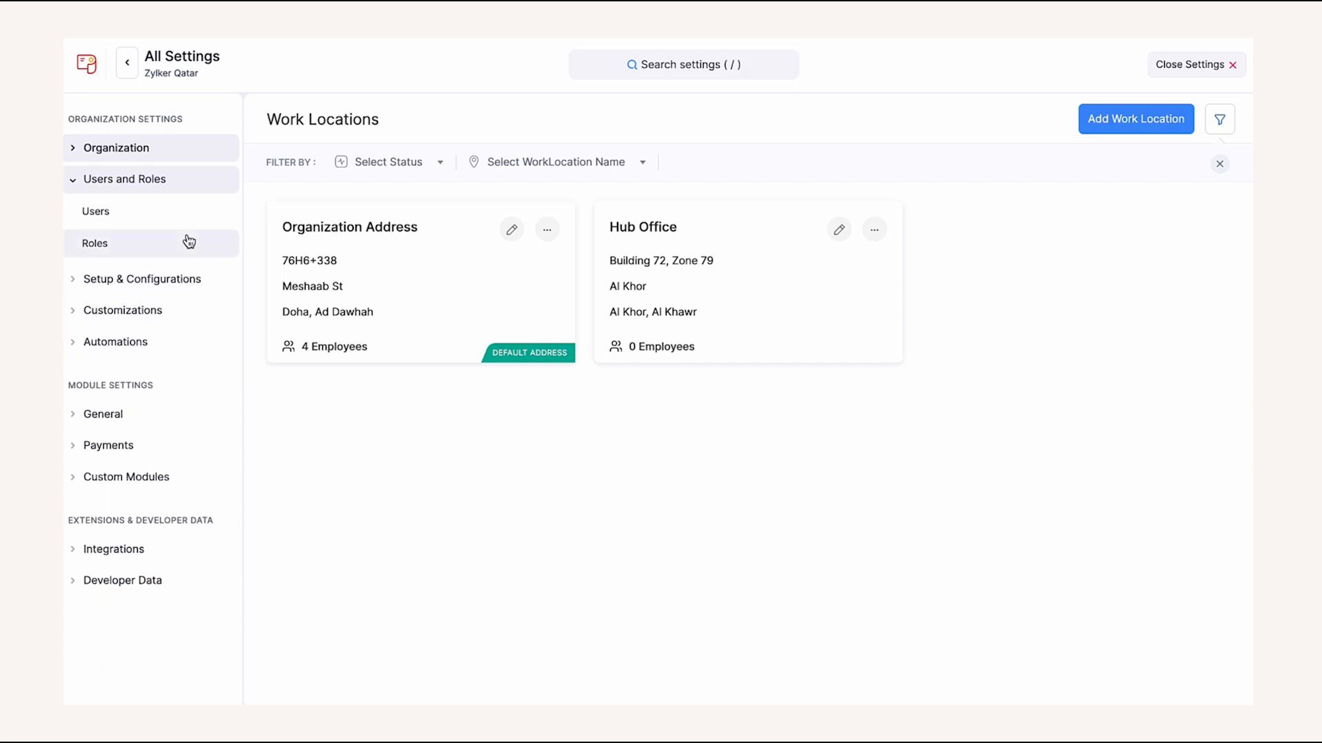
# - Browse the users and roles lists, discarding a new role form, then reach Employee Portal preferences
pyautogui.click(194, 219)
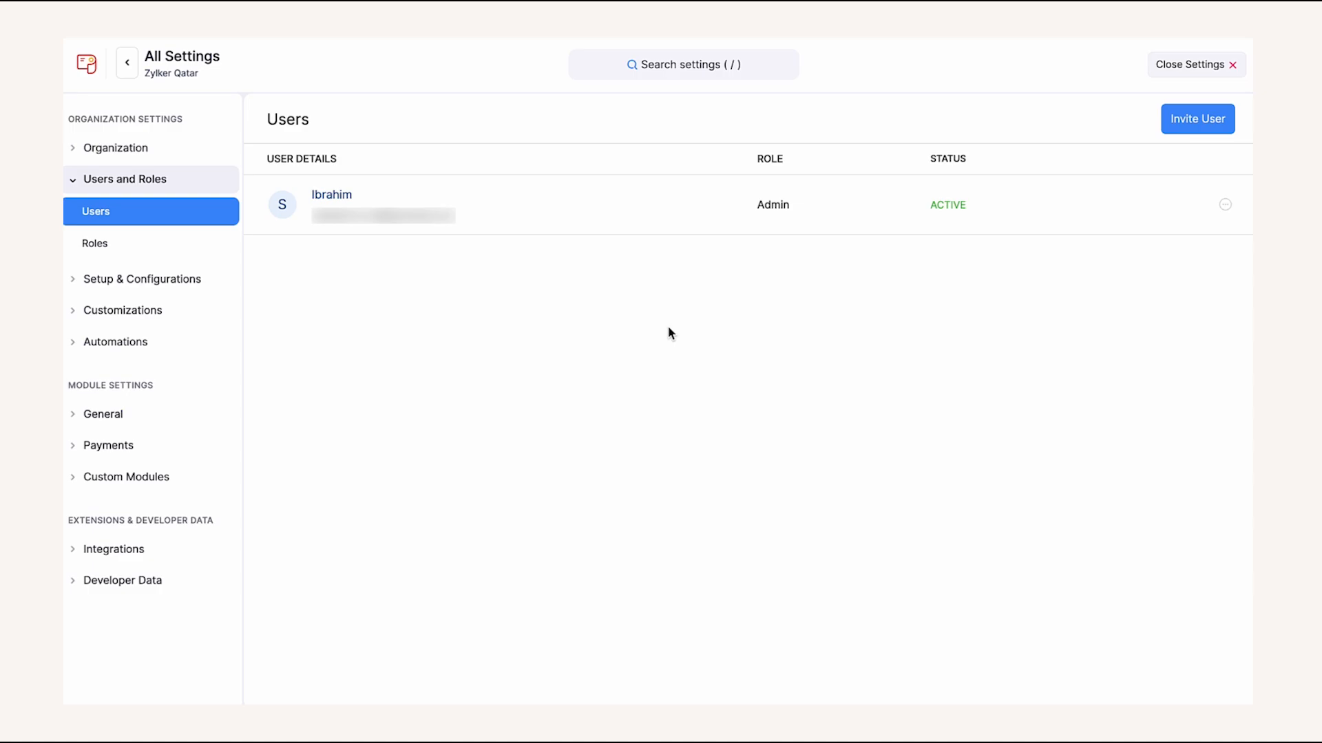
pyautogui.click(204, 246)
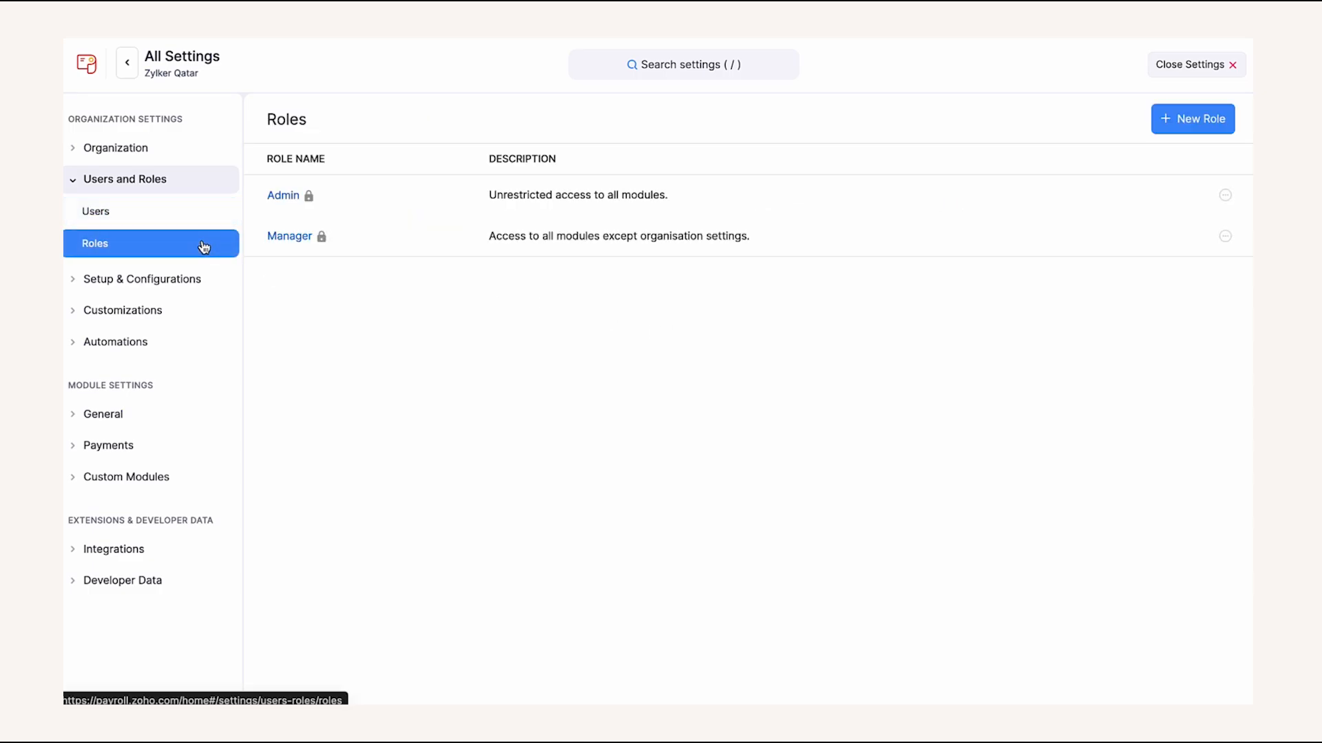
pyautogui.click(1171, 125)
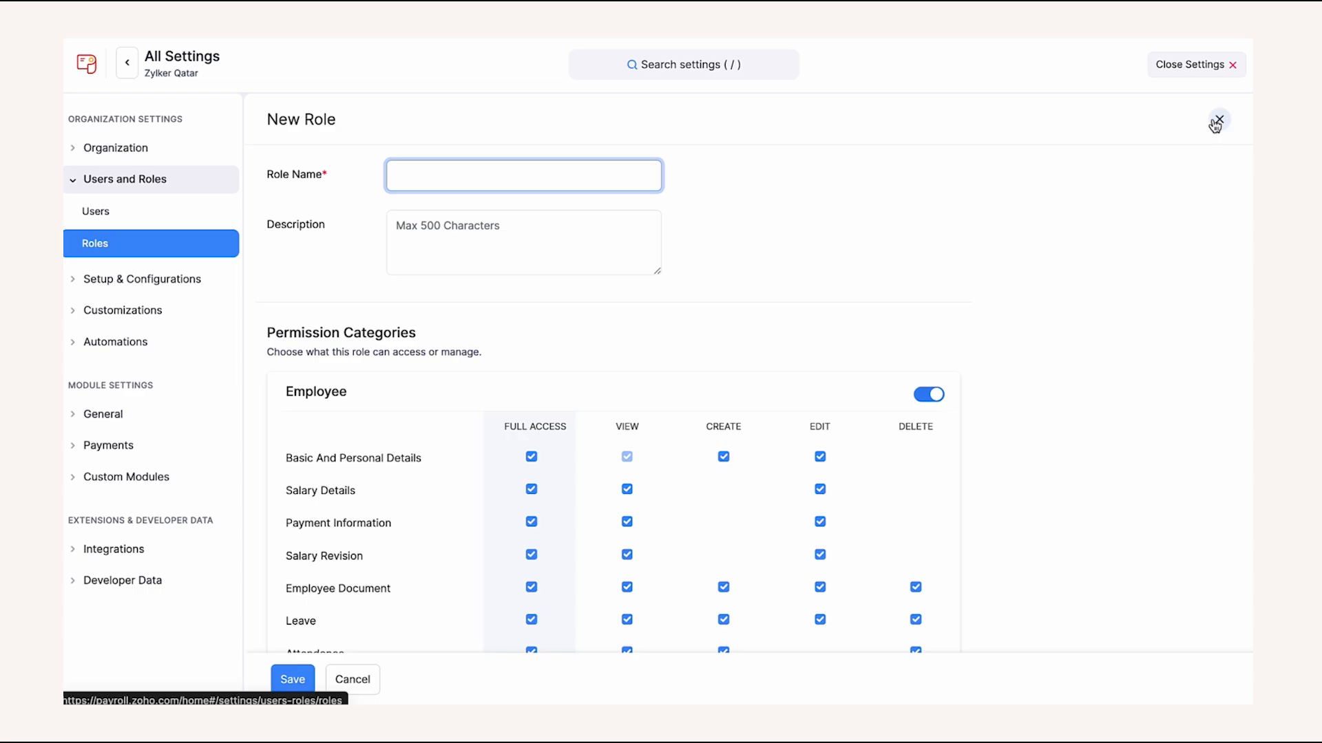
pyautogui.click(1217, 122)
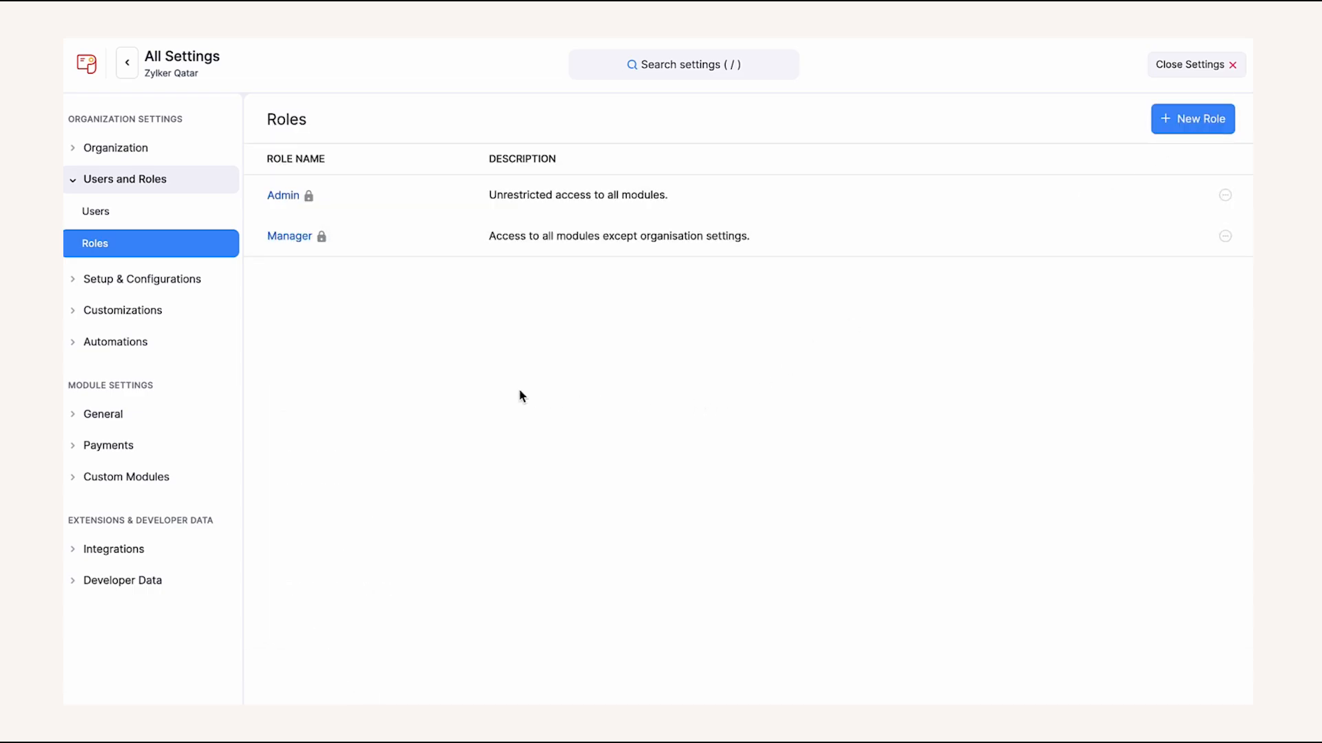
pyautogui.click(206, 281)
pyautogui.click(183, 340)
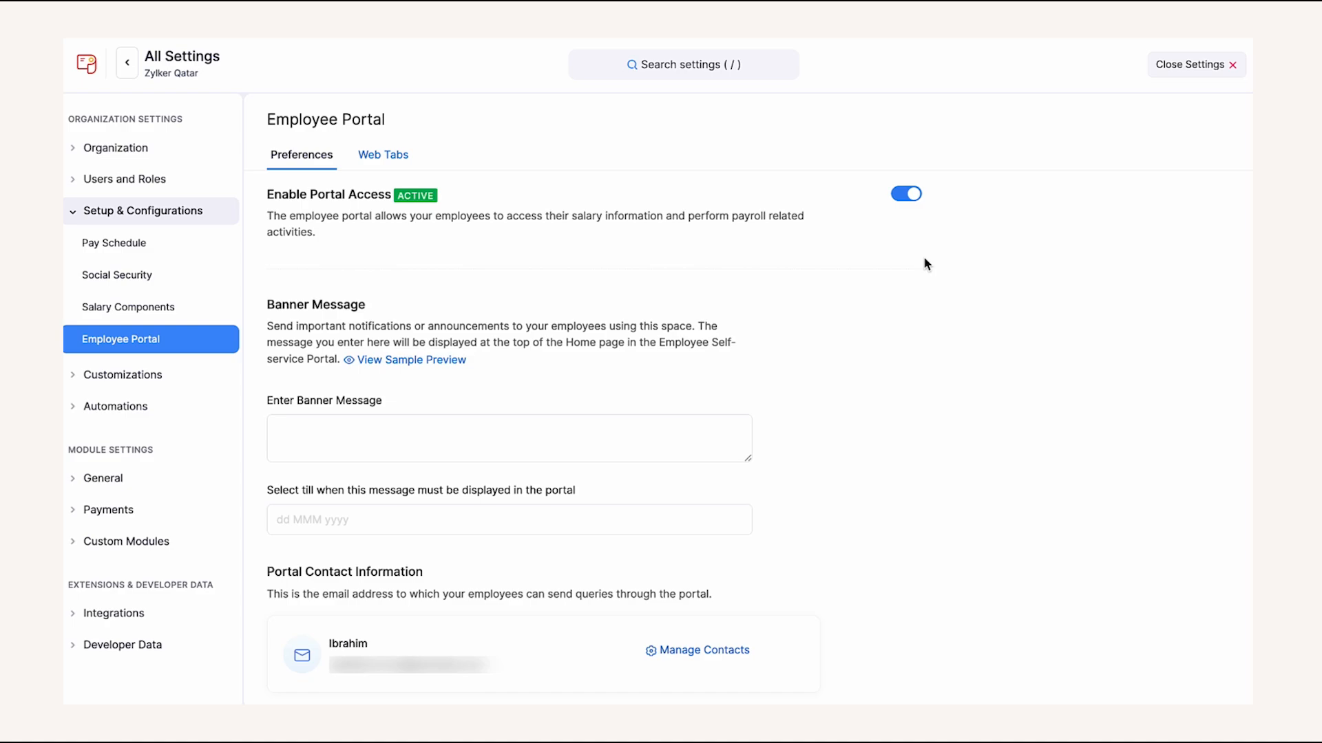
# - Look through the Customizations email templates, then go to the Salary Templates page
pyautogui.scroll(-2, 925, 264)
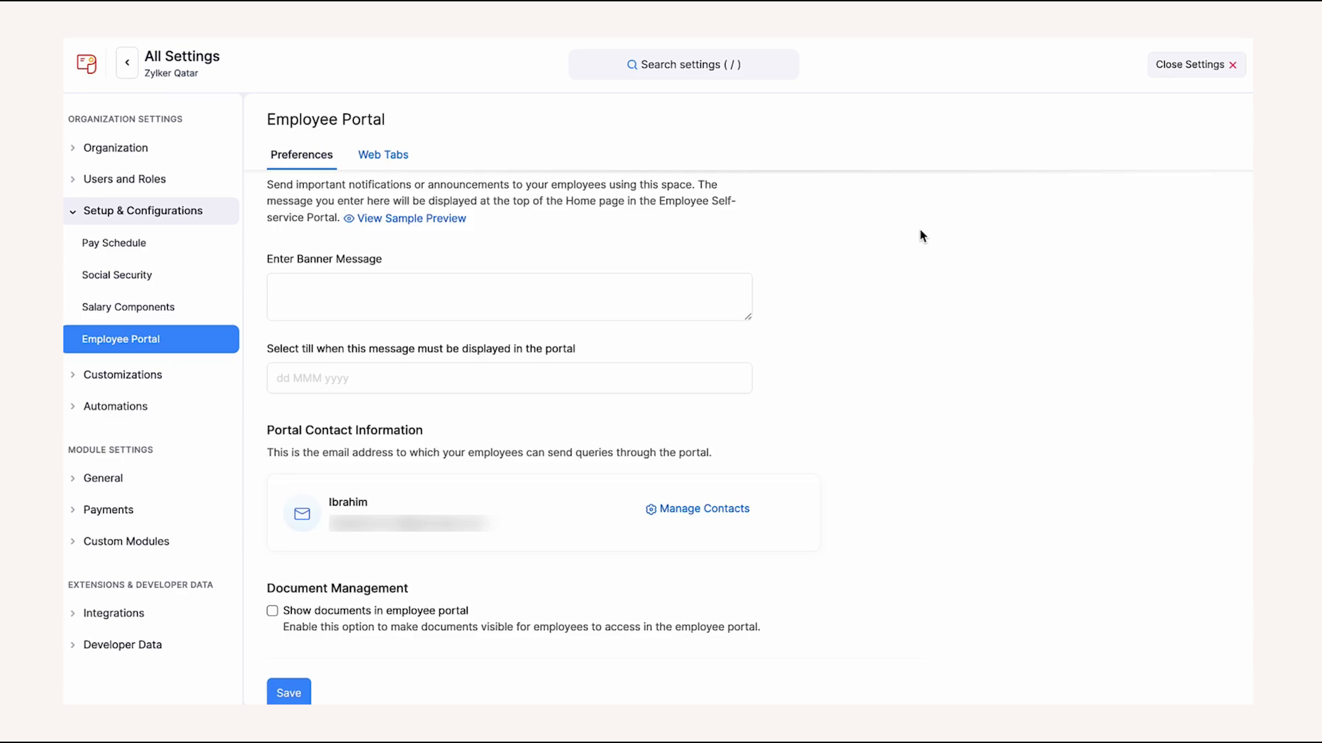
pyautogui.click(197, 377)
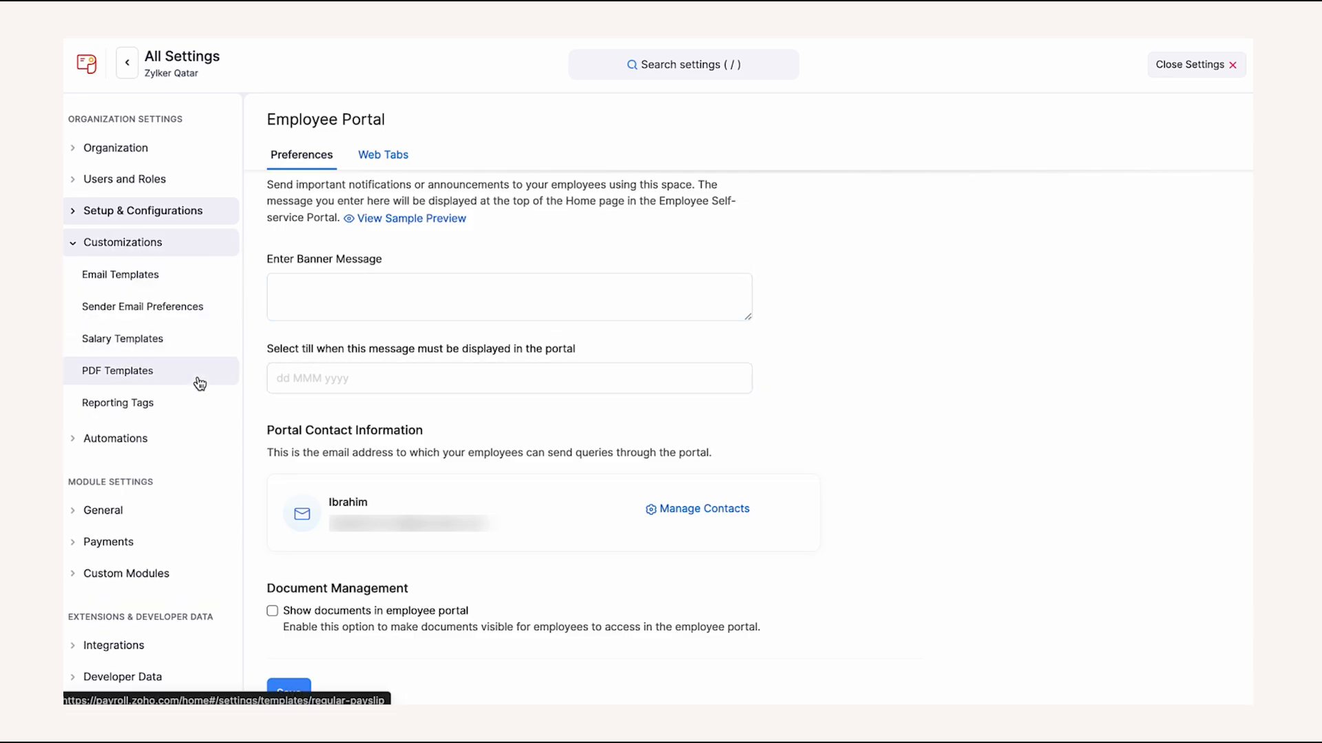
pyautogui.click(204, 287)
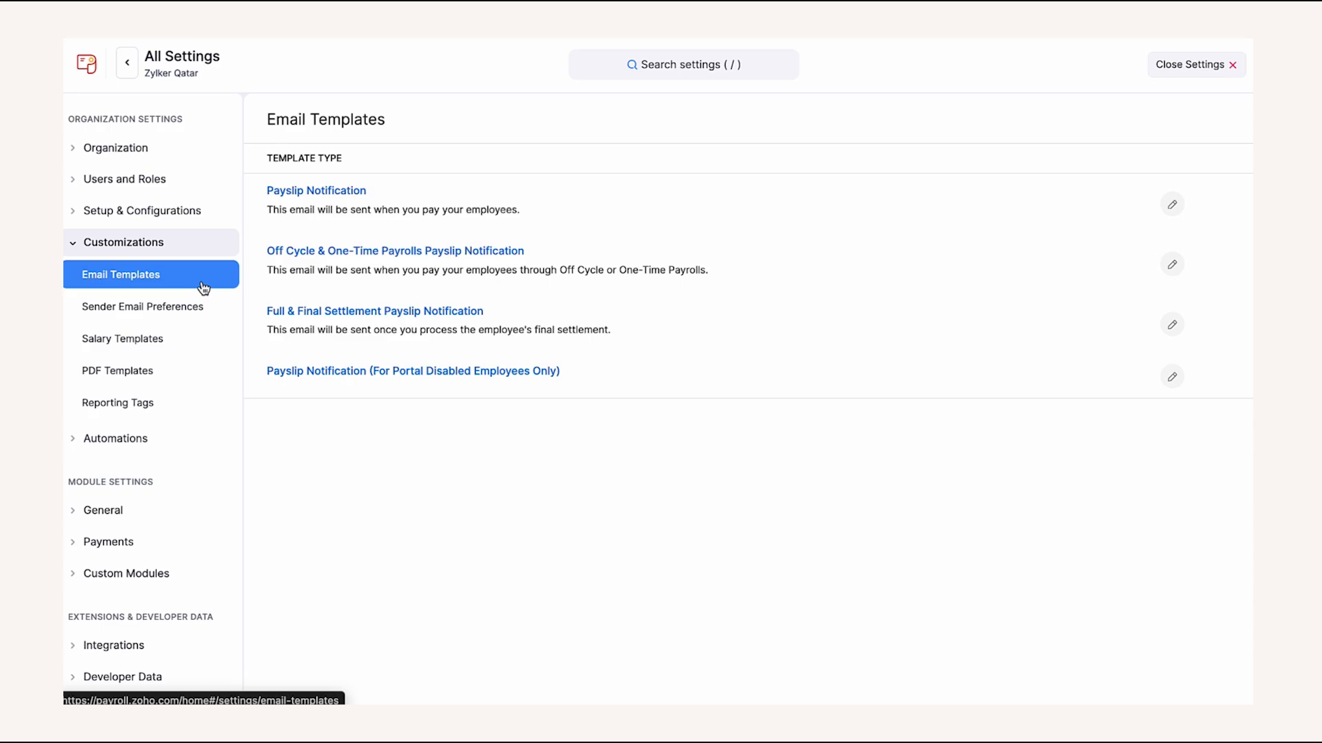
pyautogui.click(198, 335)
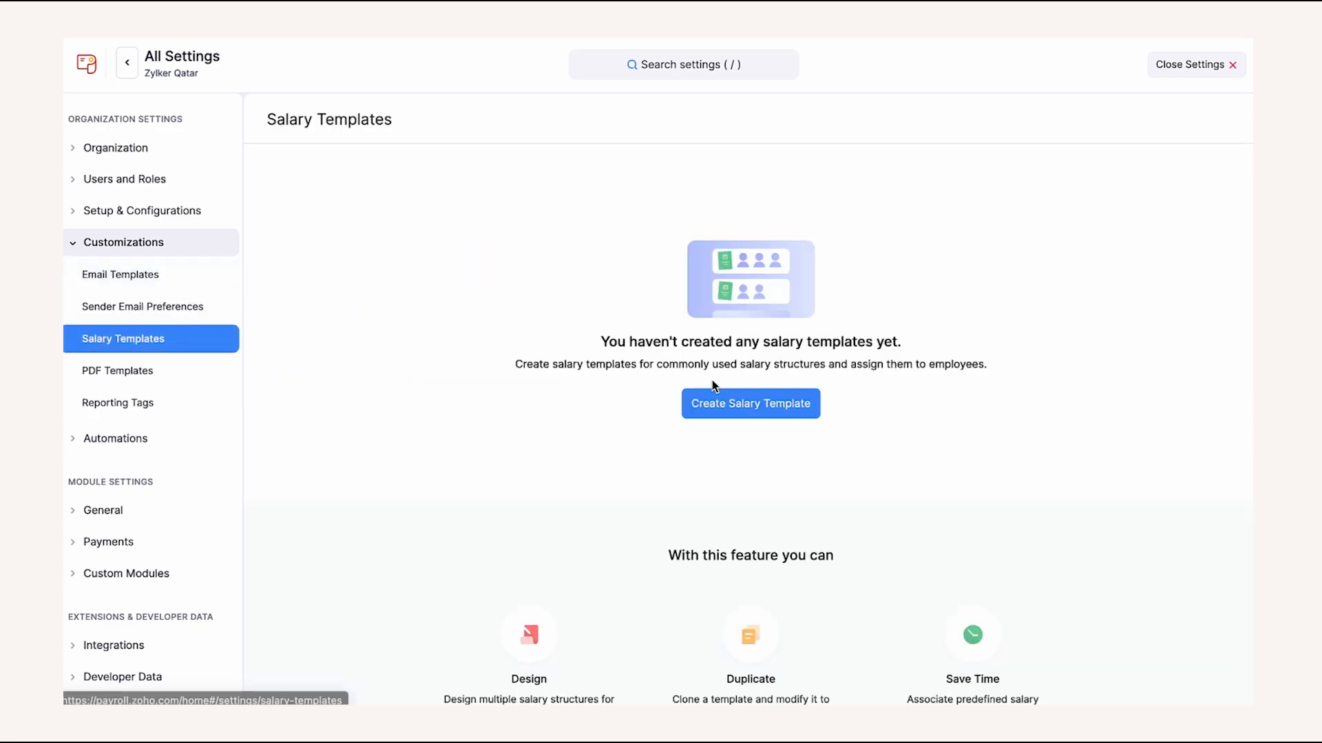
# - Create and save the Basic salary template with a 100000.00 monthly Basic earning
pyautogui.click(753, 405)
pyautogui.write('Basic')
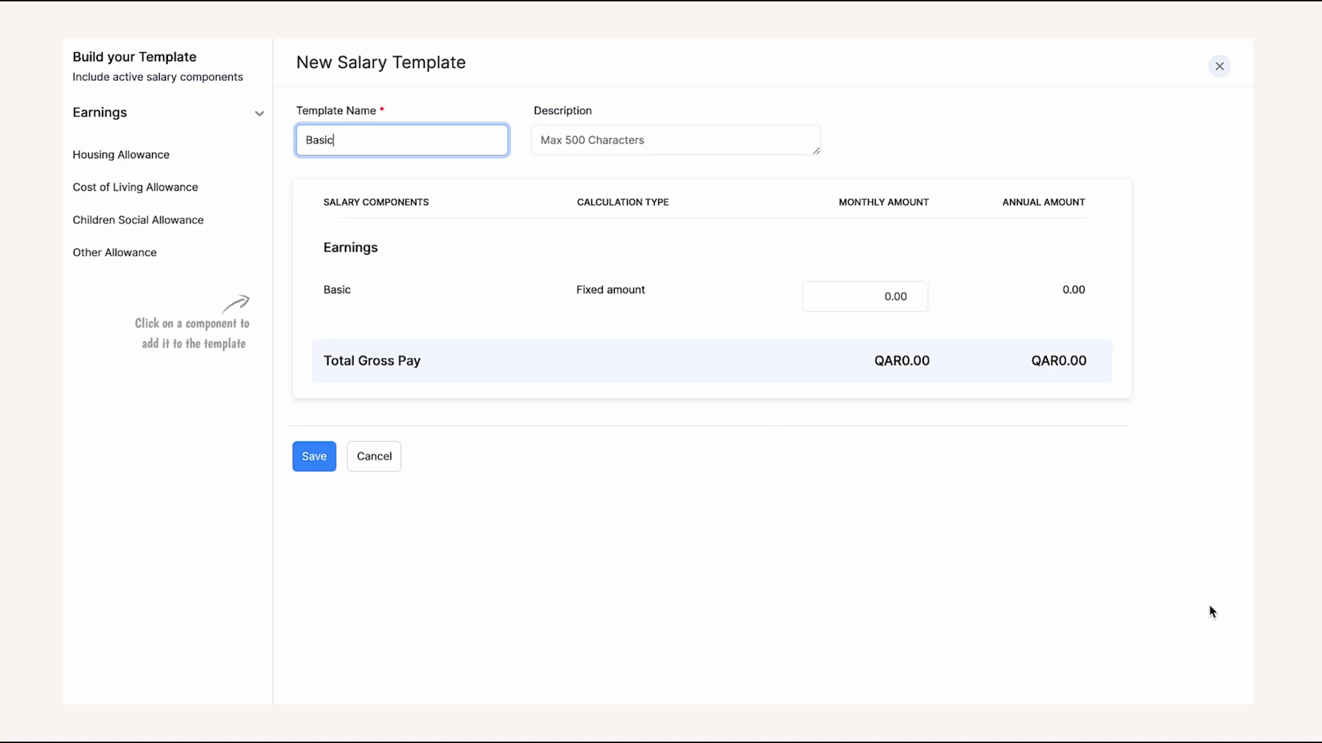
pyautogui.click(854, 290)
pyautogui.write('10000')
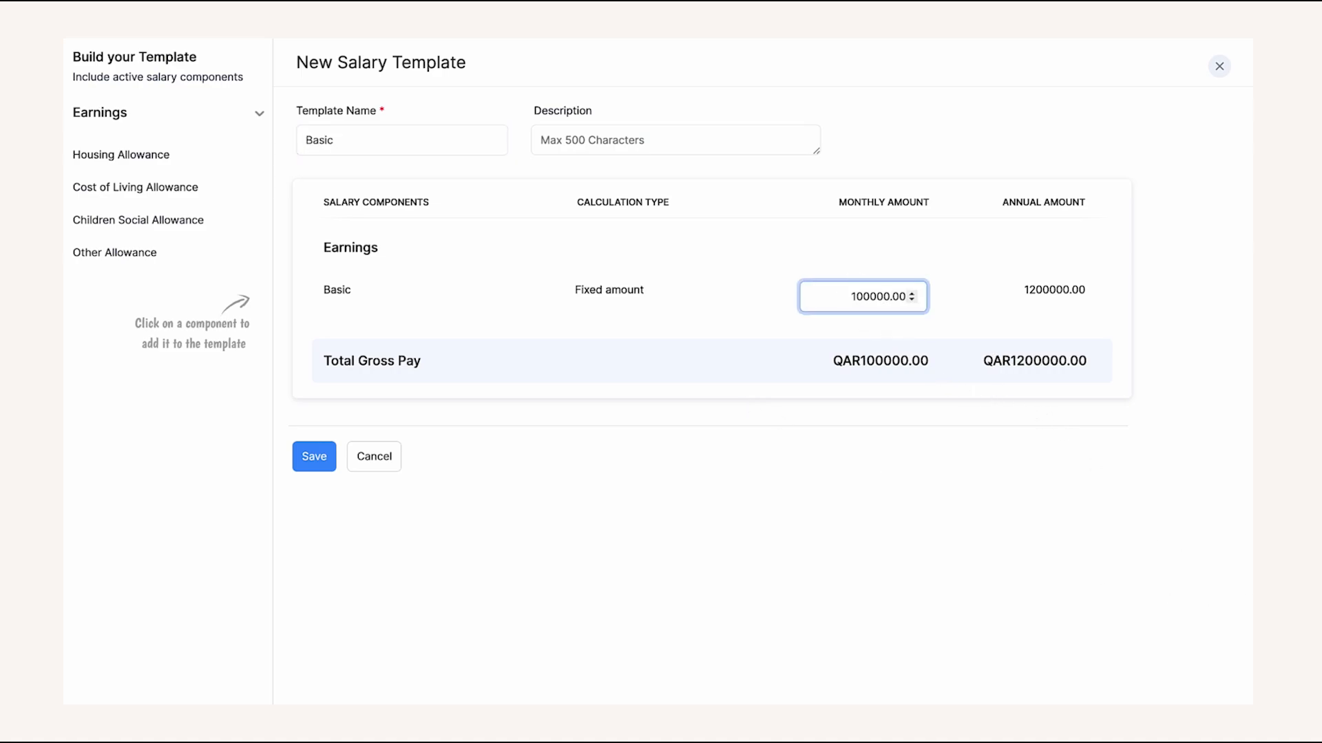
pyautogui.click(316, 456)
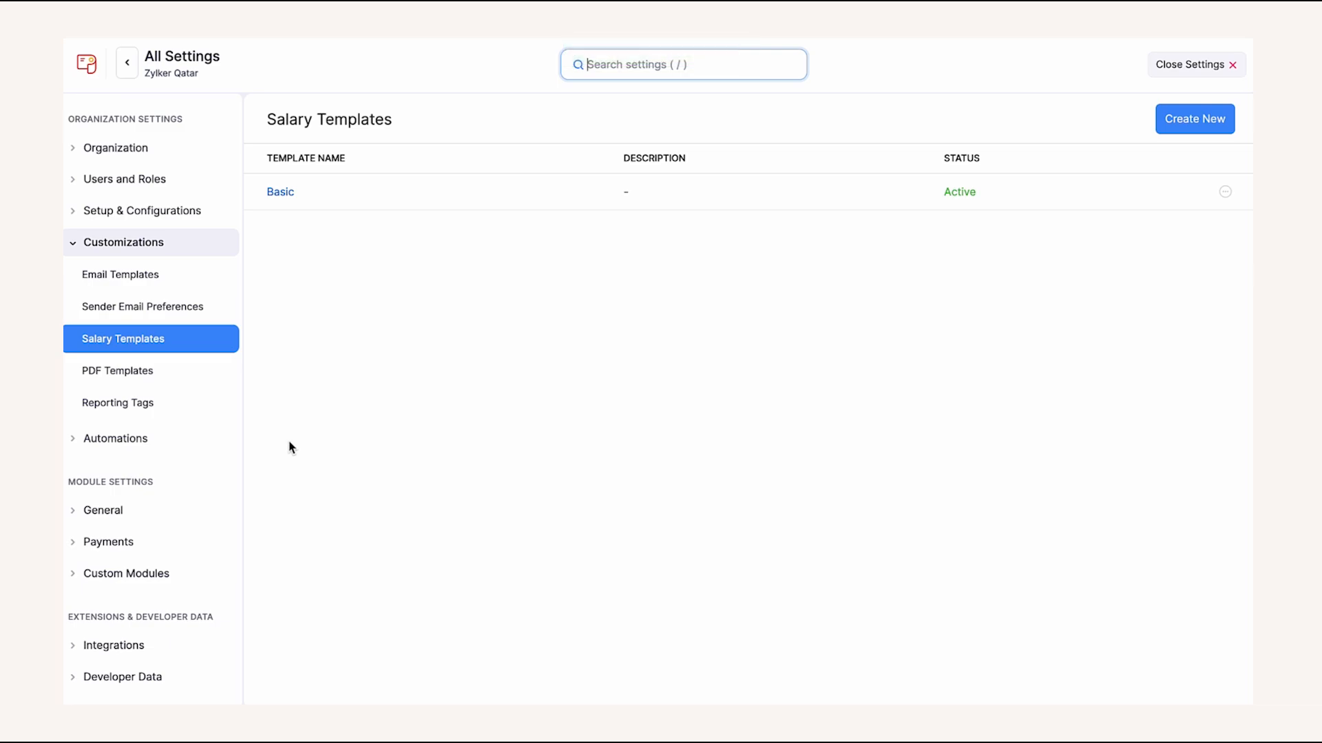
# - Show the regular payslip PDF templates, with Elegant Template as the default
pyautogui.click(206, 385)
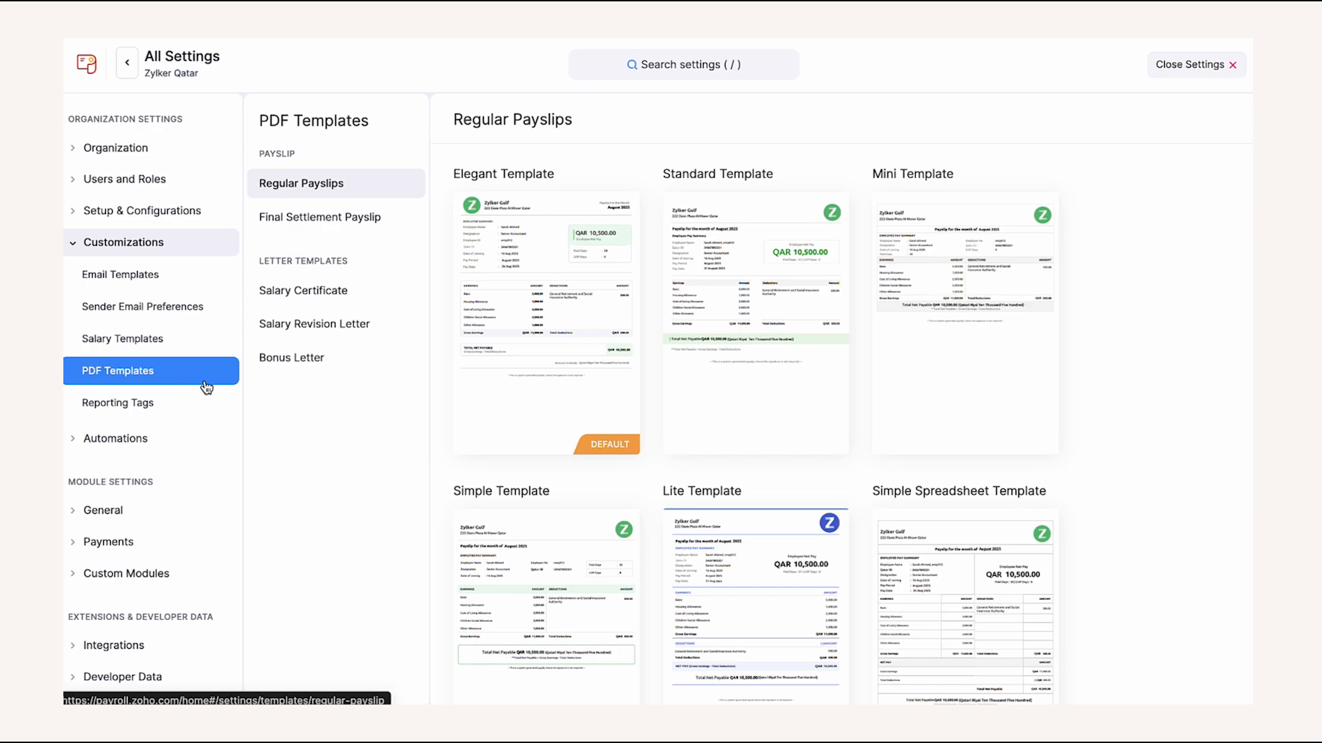
# - Edit the Standard Salary Certificate template and save and enable it
pyautogui.click(295, 302)
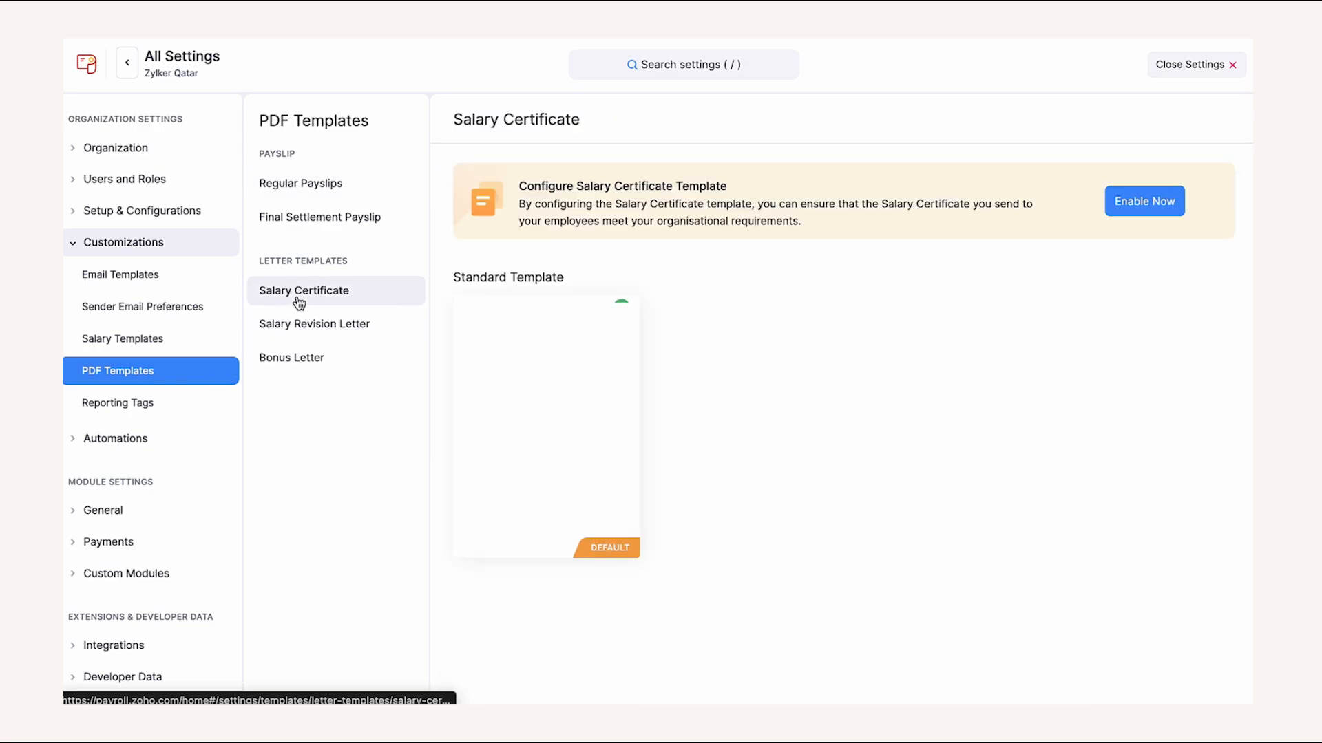
pyautogui.click(556, 548)
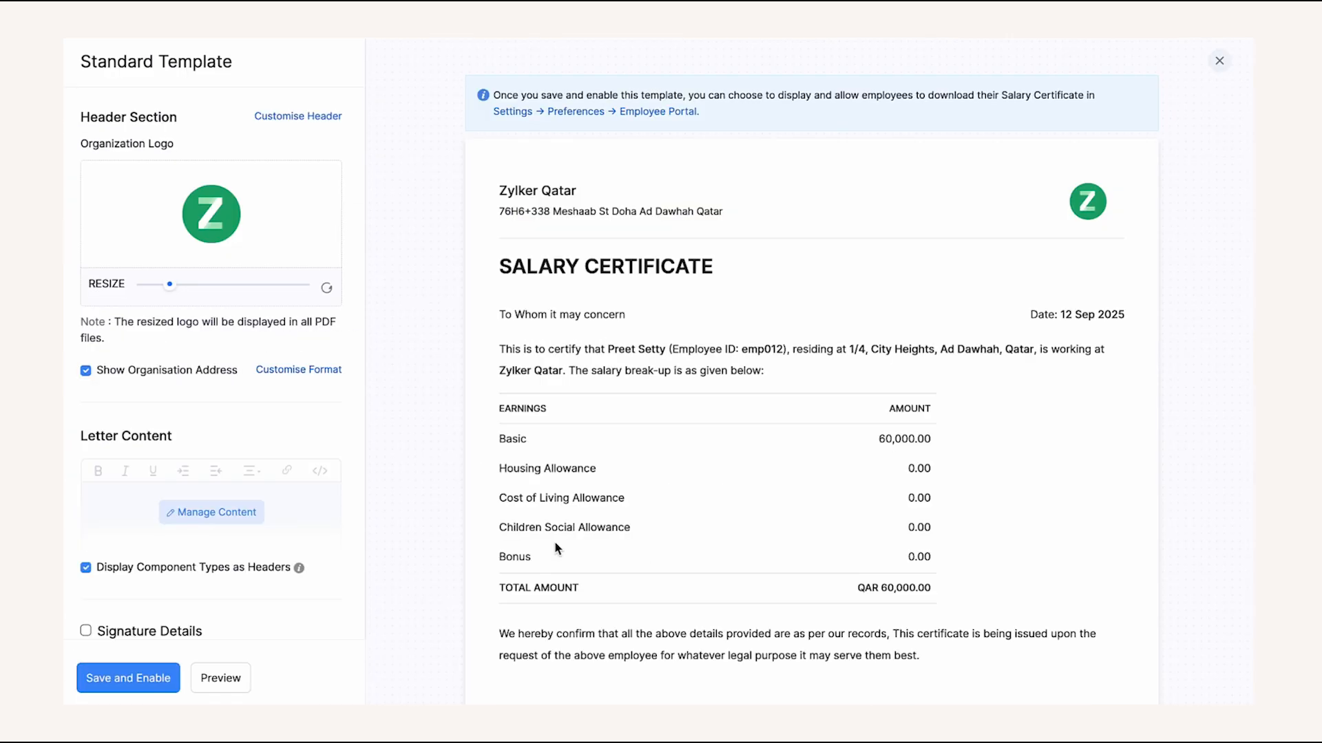
pyautogui.scroll(-2, 555, 542)
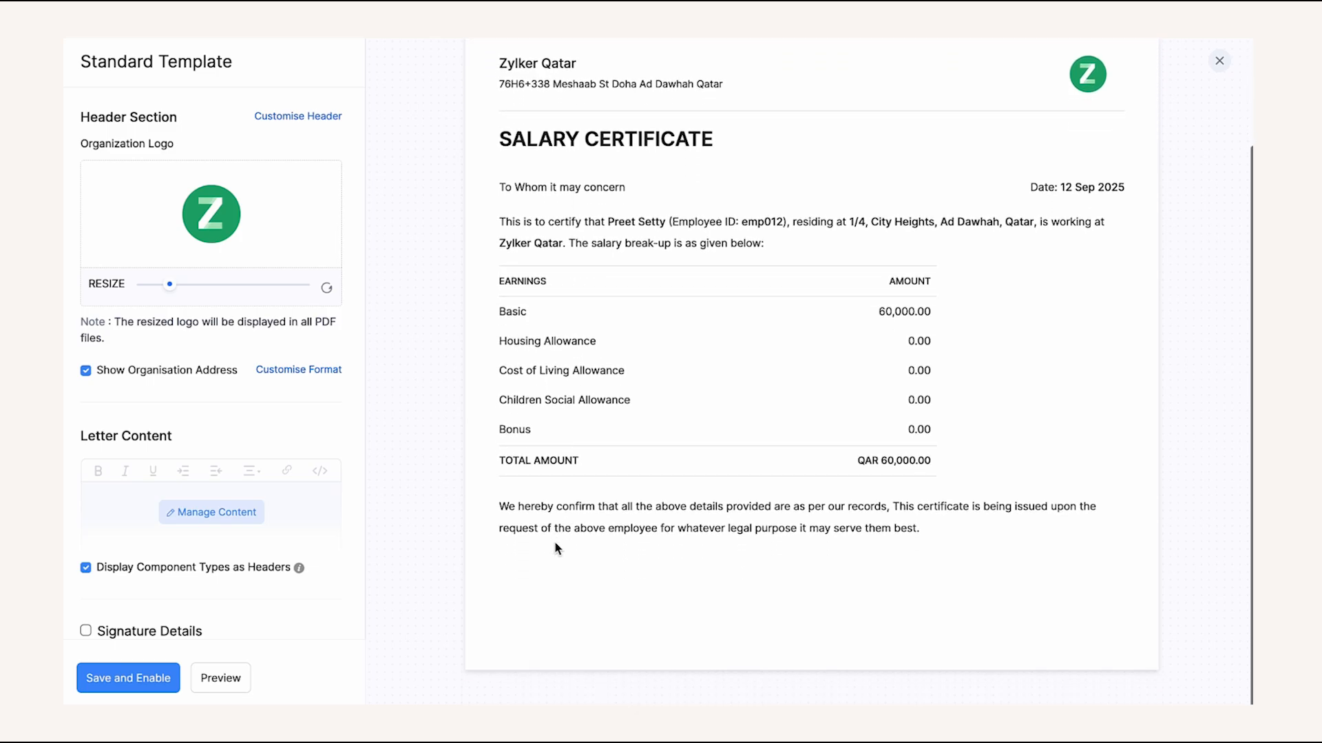
pyautogui.scroll(-3, 265, 470)
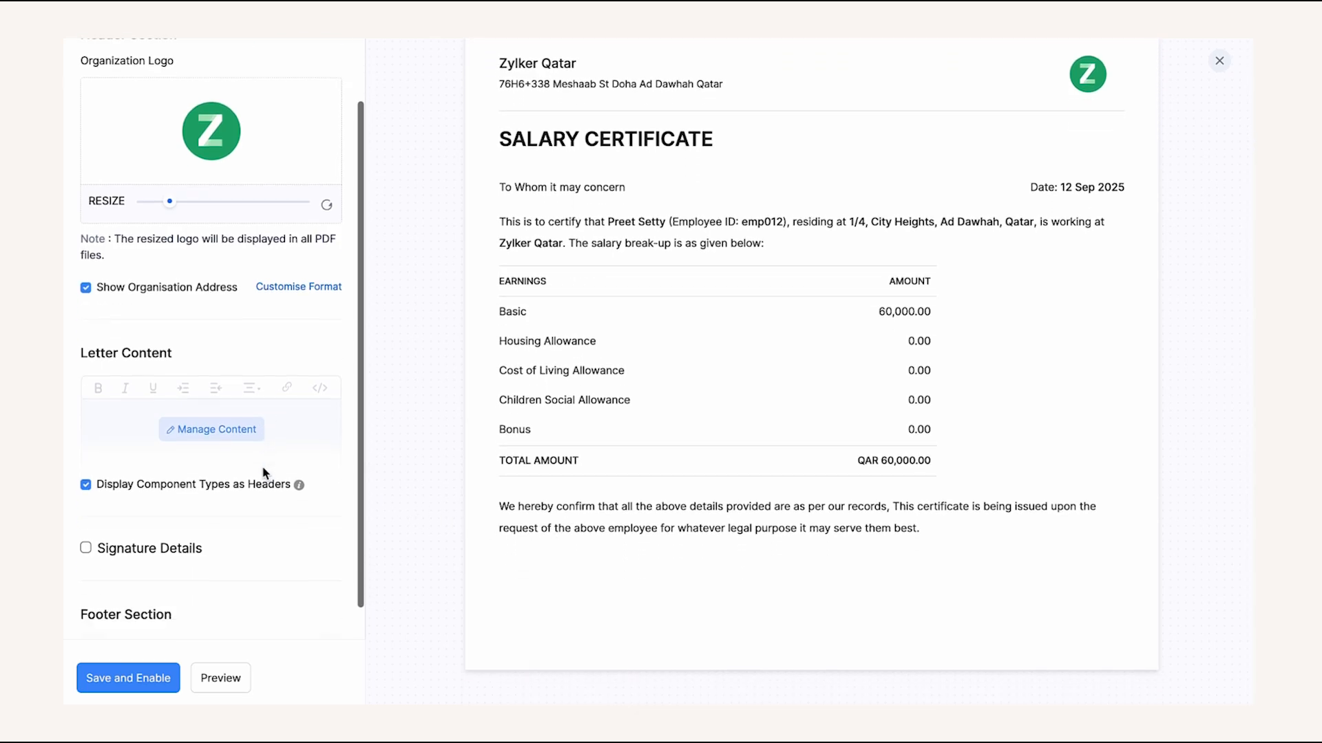
pyautogui.scroll(-1, 265, 460)
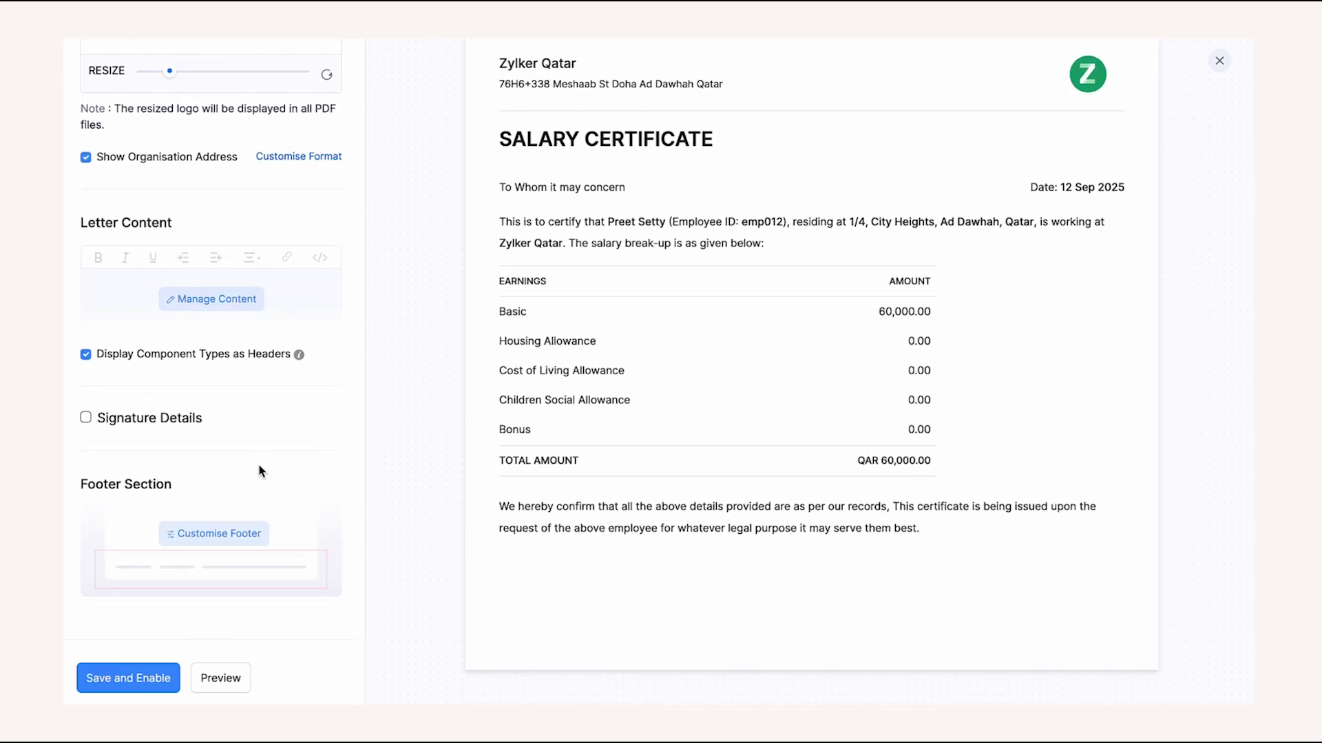
pyautogui.click(151, 677)
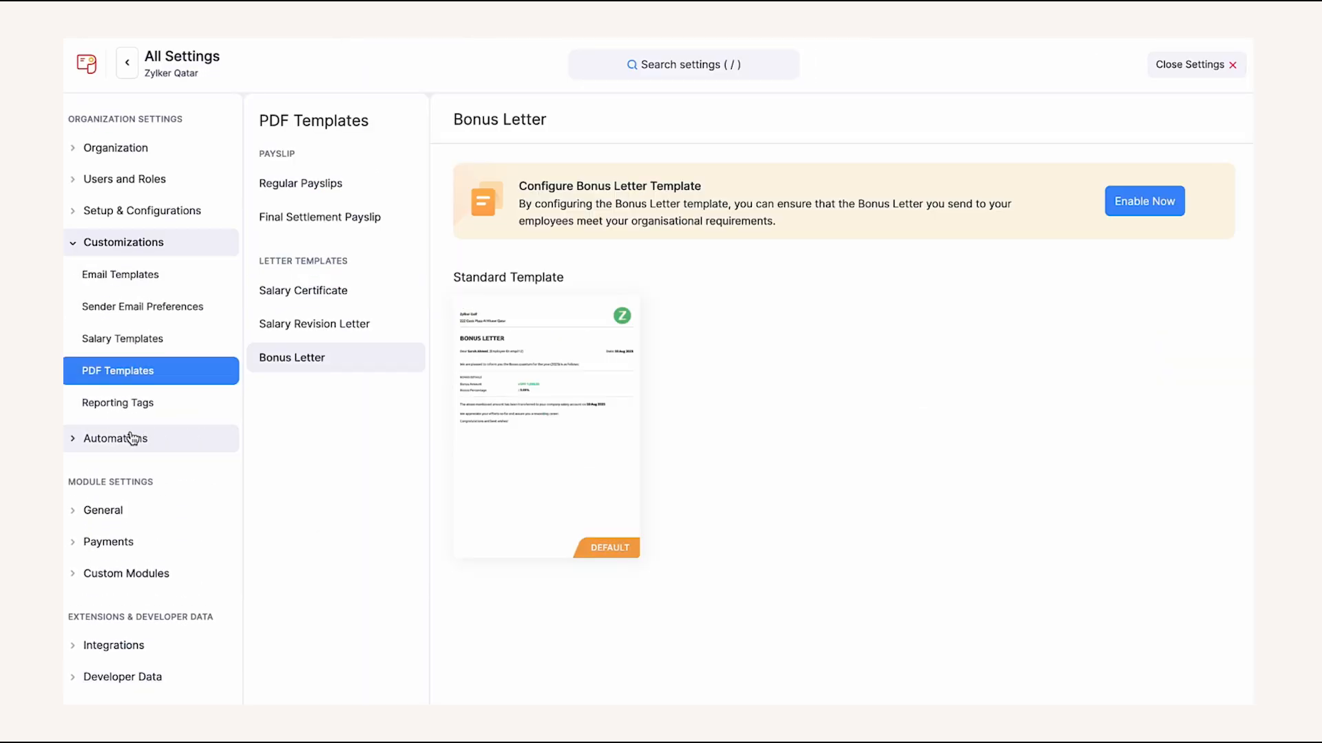
pyautogui.click(128, 437)
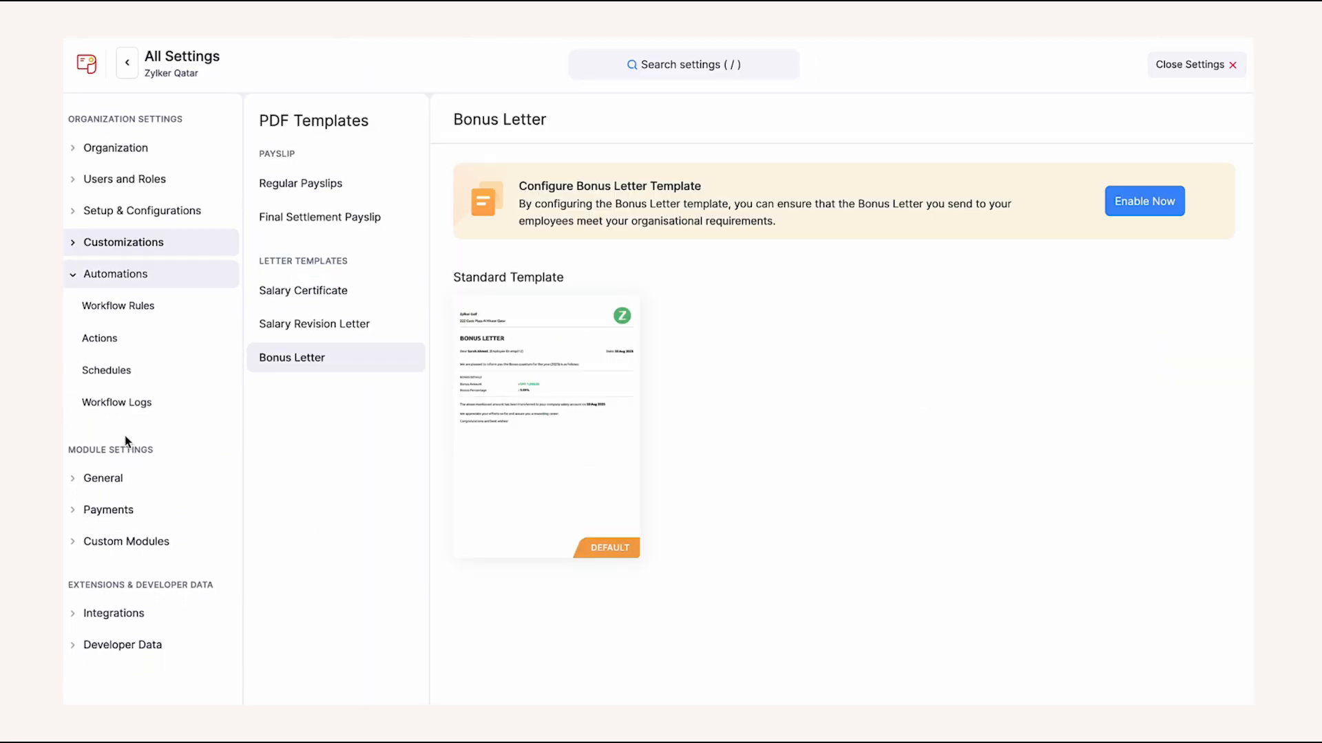
# - Review workflow rules, webhooks, custom functions and field updates, ending on the Birthday and Work Anniversary schedule
pyautogui.click(135, 307)
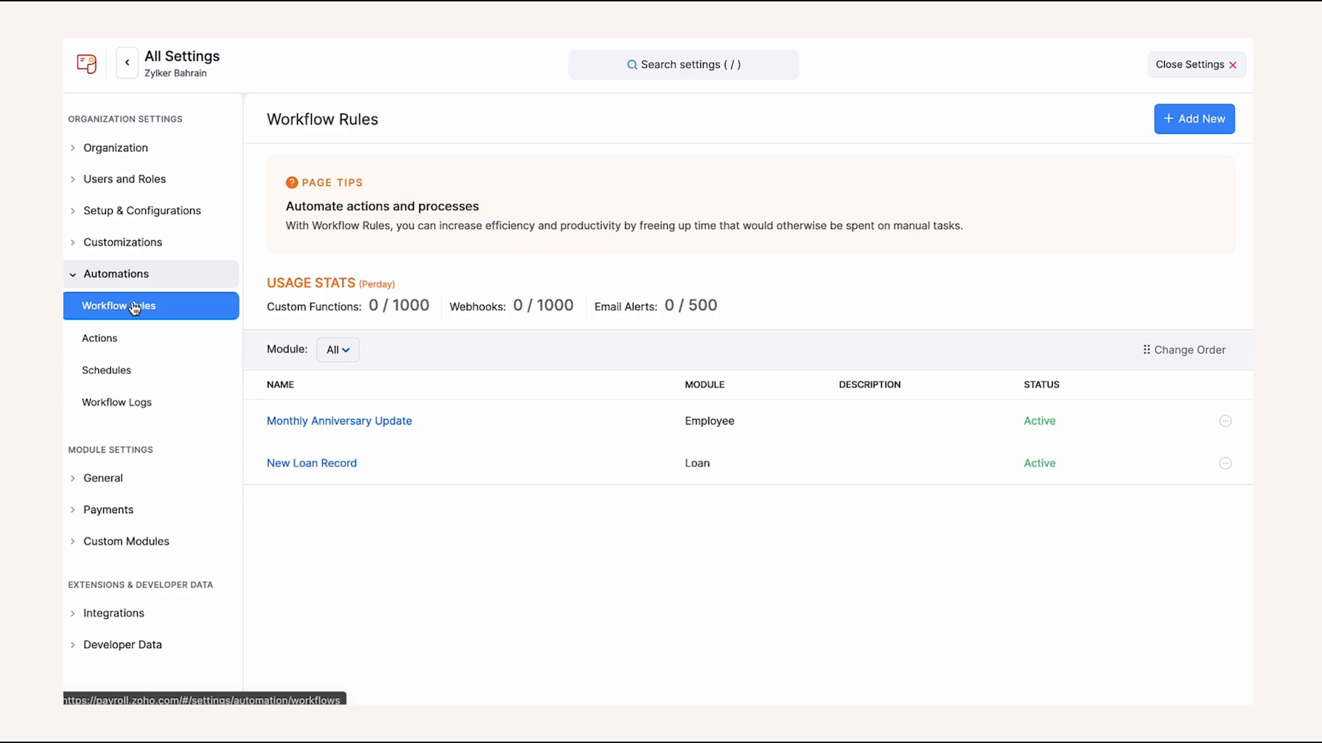
pyautogui.click(127, 345)
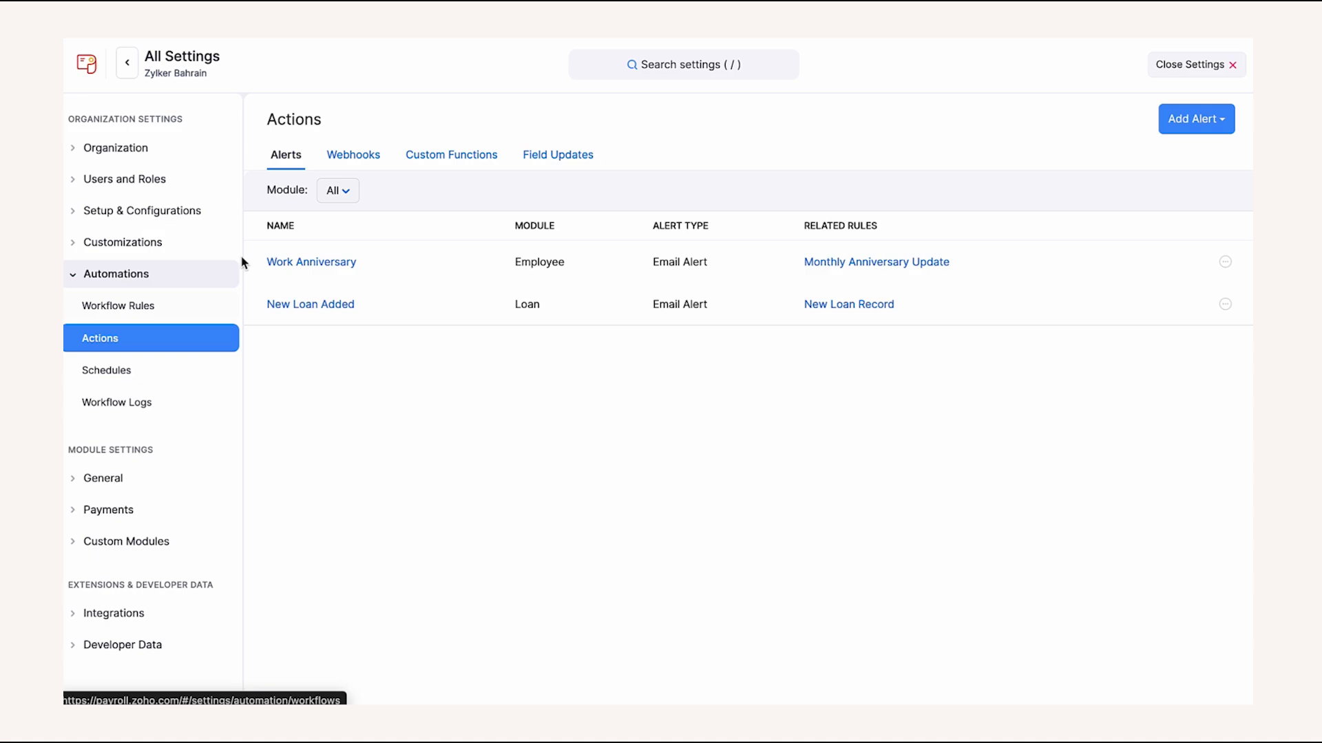
pyautogui.click(339, 157)
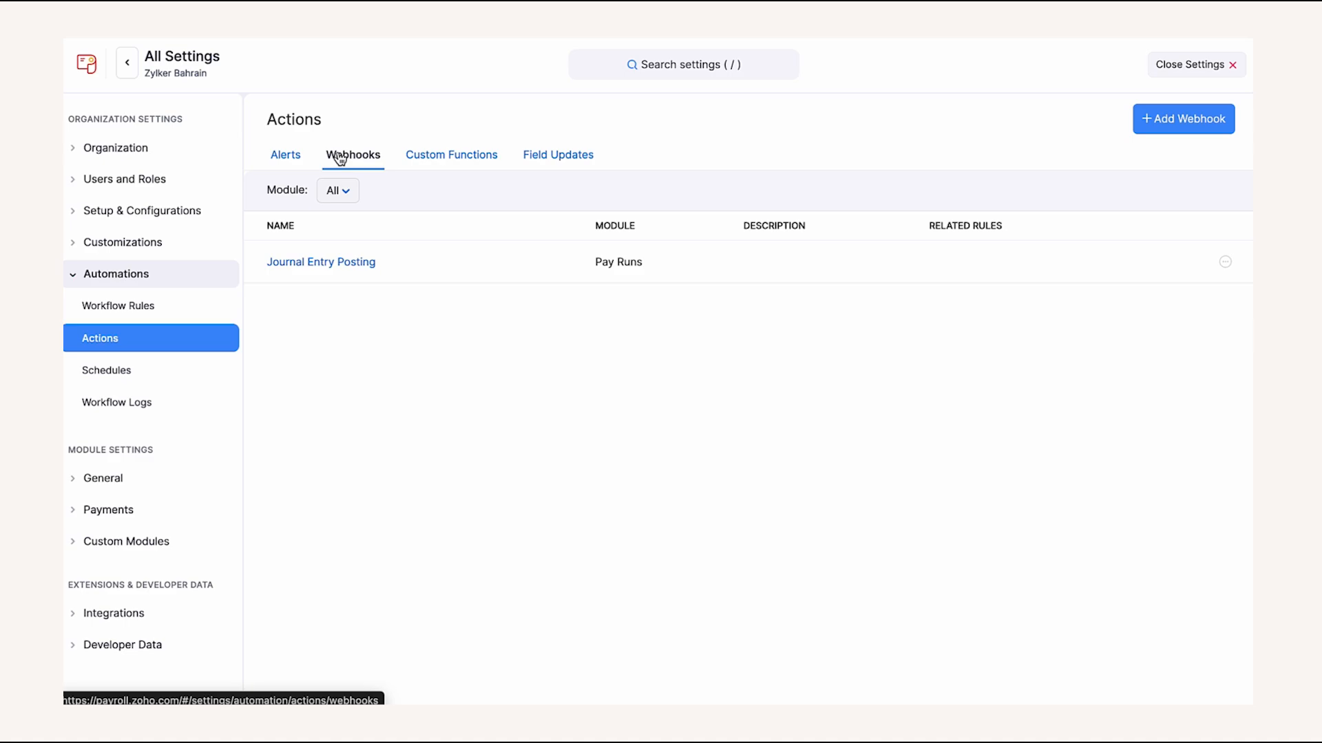
pyautogui.click(419, 157)
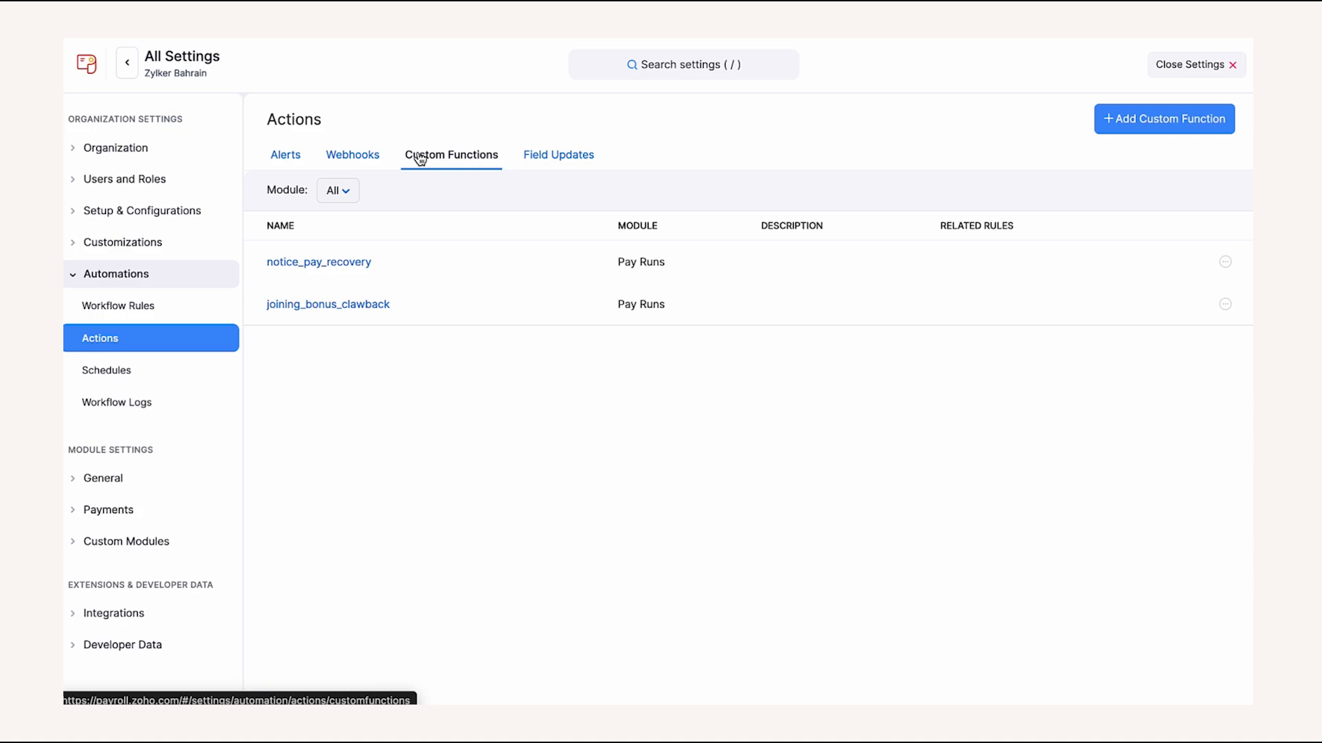
pyautogui.click(521, 156)
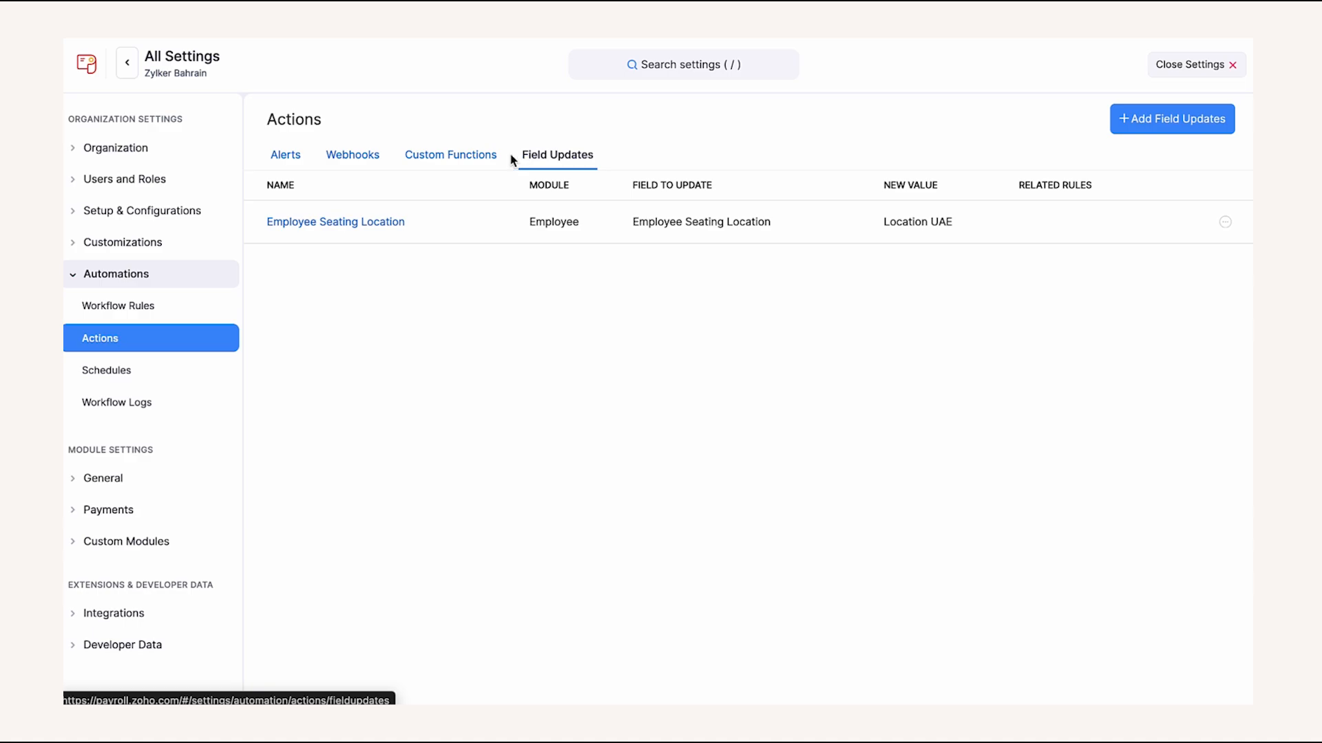
pyautogui.click(184, 370)
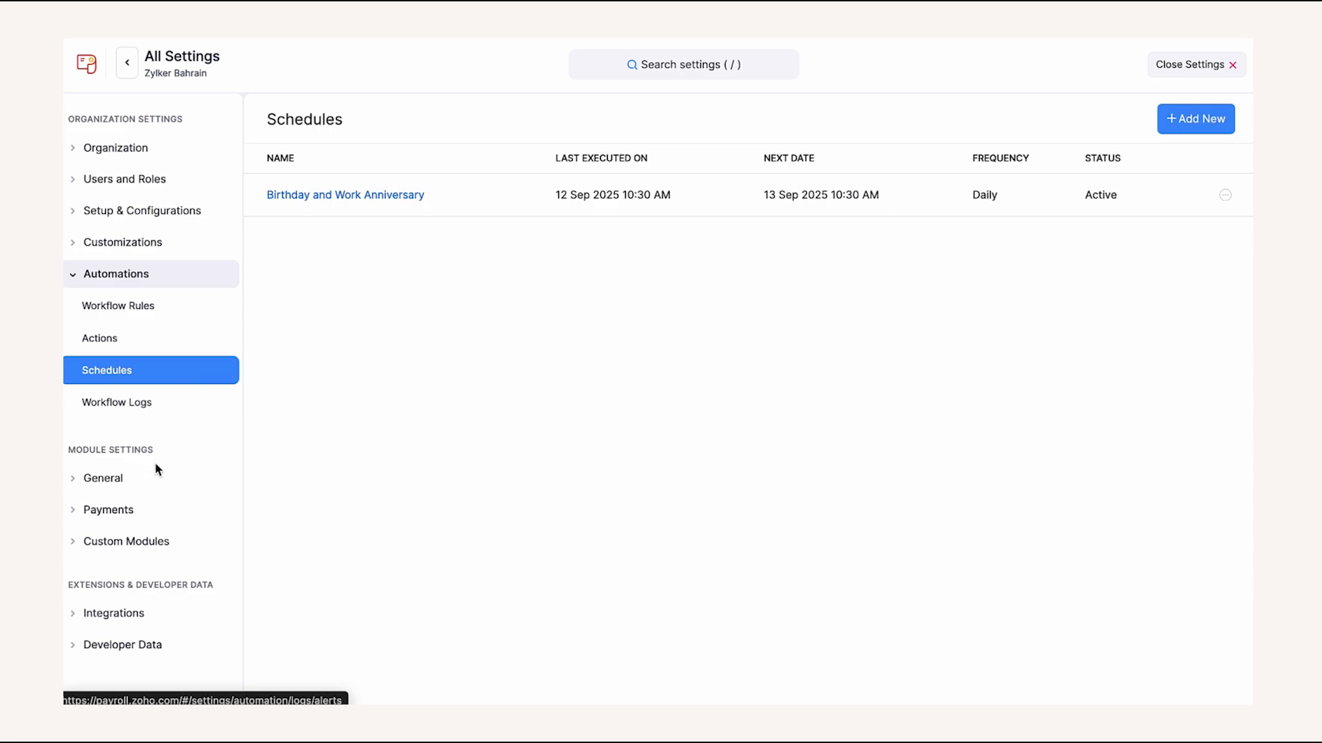
# - Review the Employees, Pay Runs and Salary Revision module settings under General
pyautogui.click(143, 478)
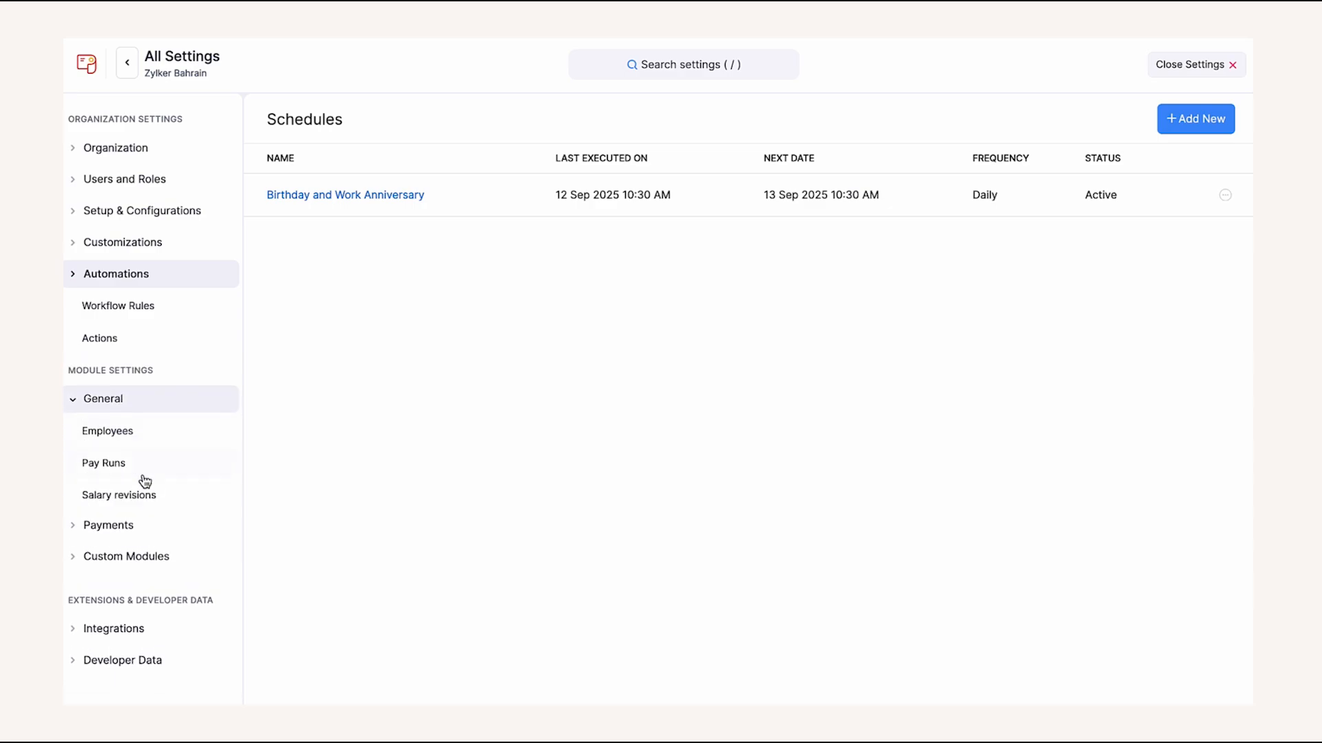
pyautogui.click(142, 387)
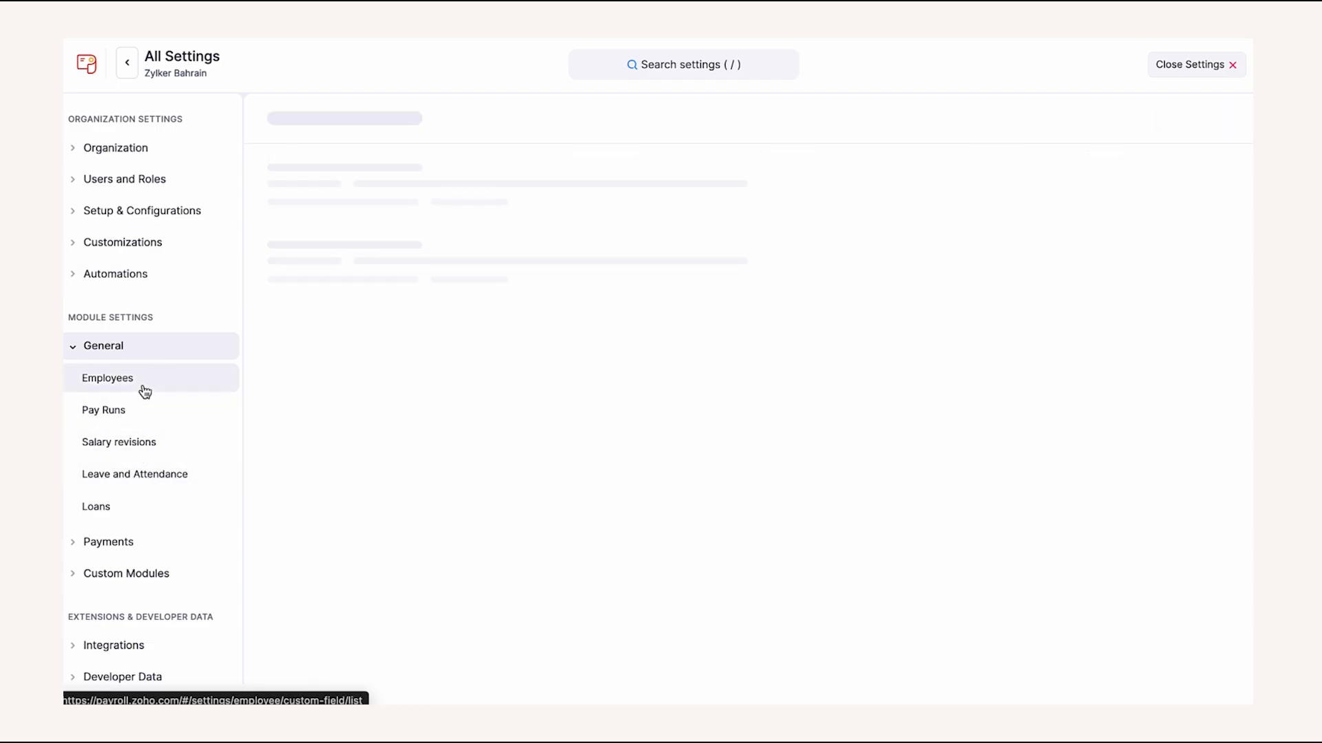
pyautogui.click(145, 410)
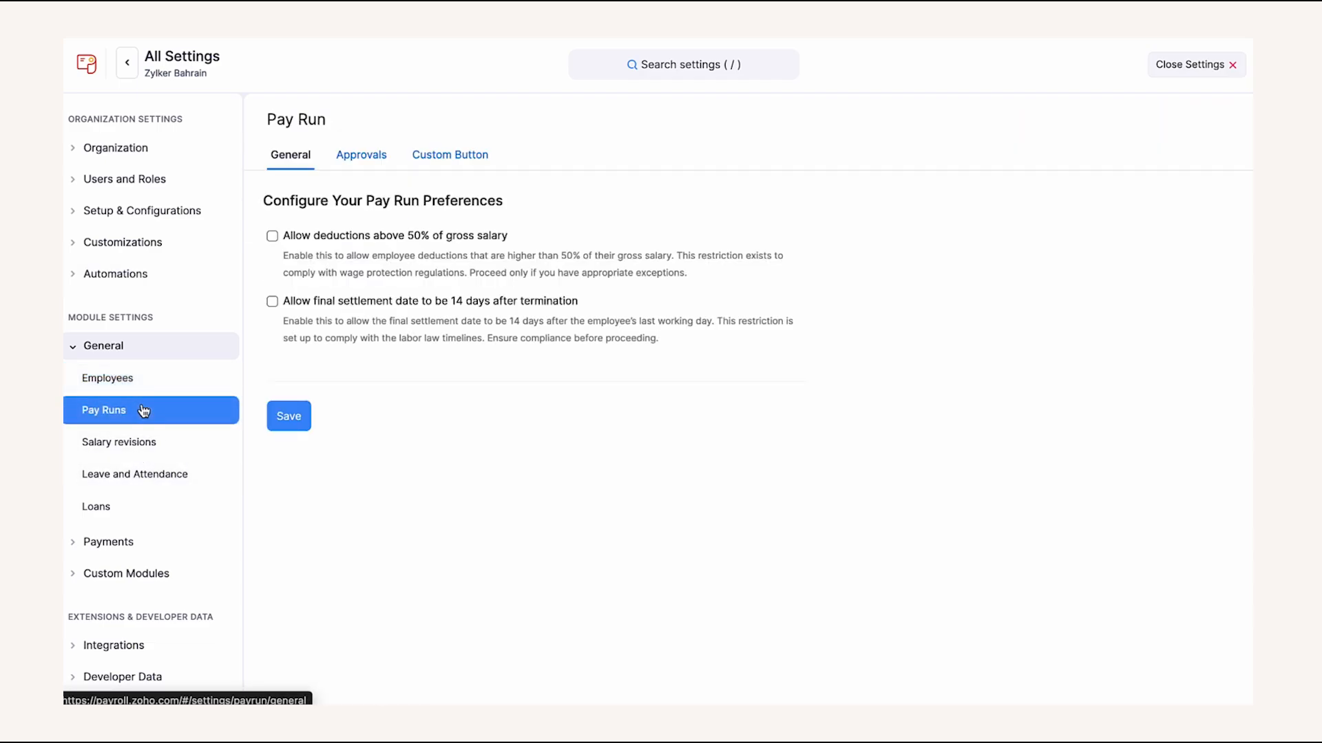
pyautogui.click(140, 439)
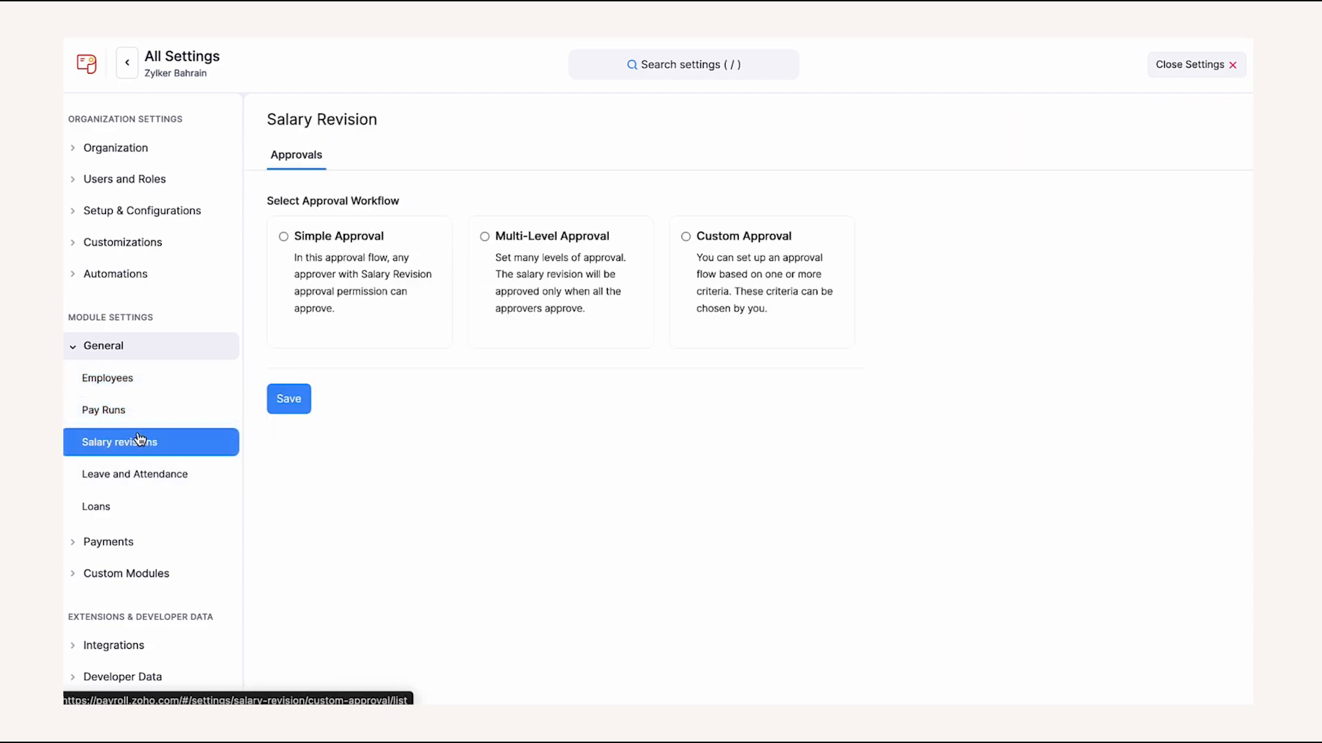
# - Check leave types, holidays and attendance, ending on preferences with the 26th–25th attendance cycle
pyautogui.click(131, 474)
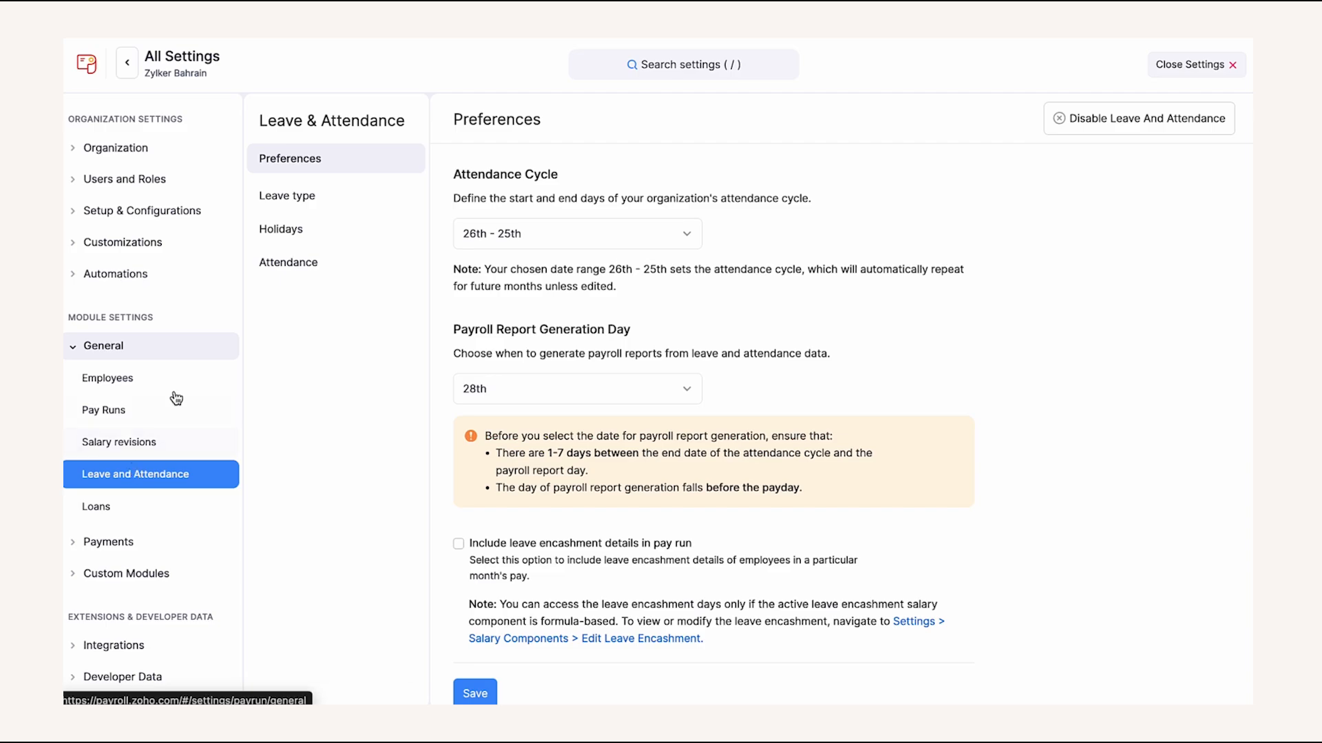
pyautogui.click(290, 208)
pyautogui.click(289, 227)
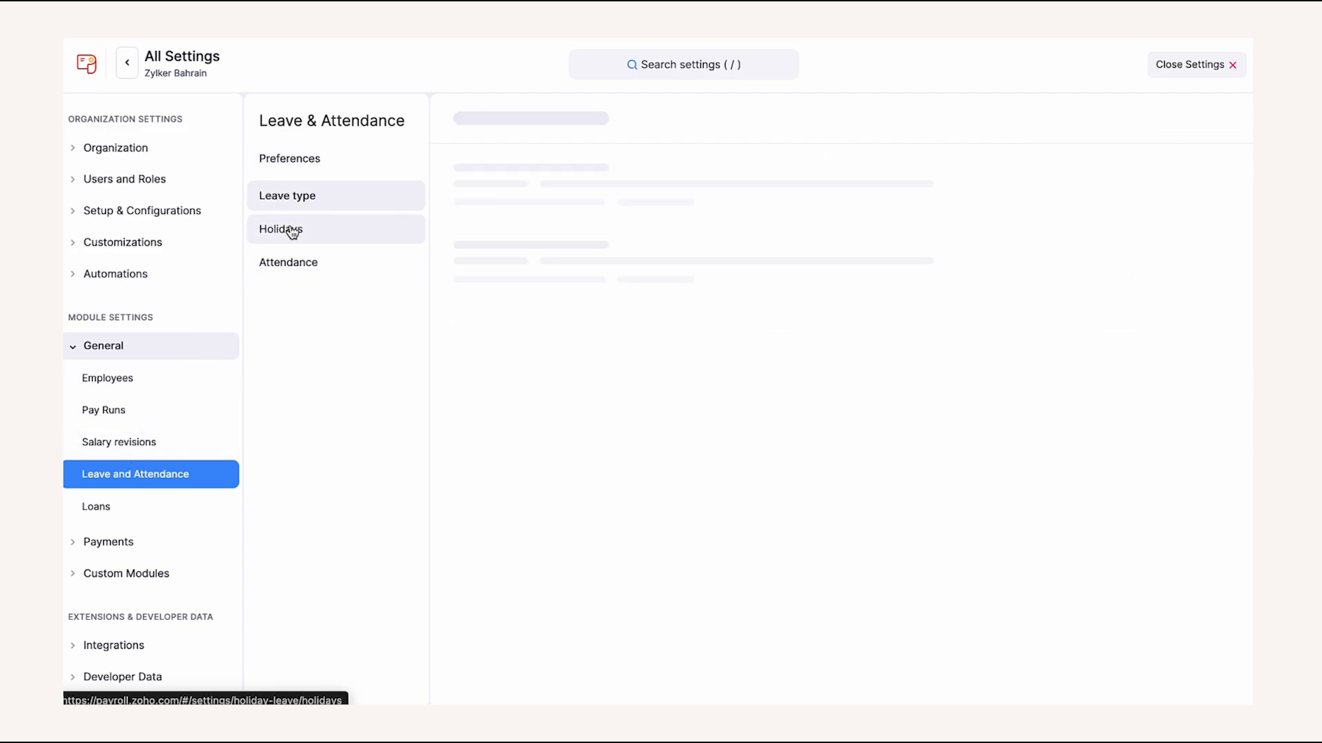
pyautogui.click(302, 259)
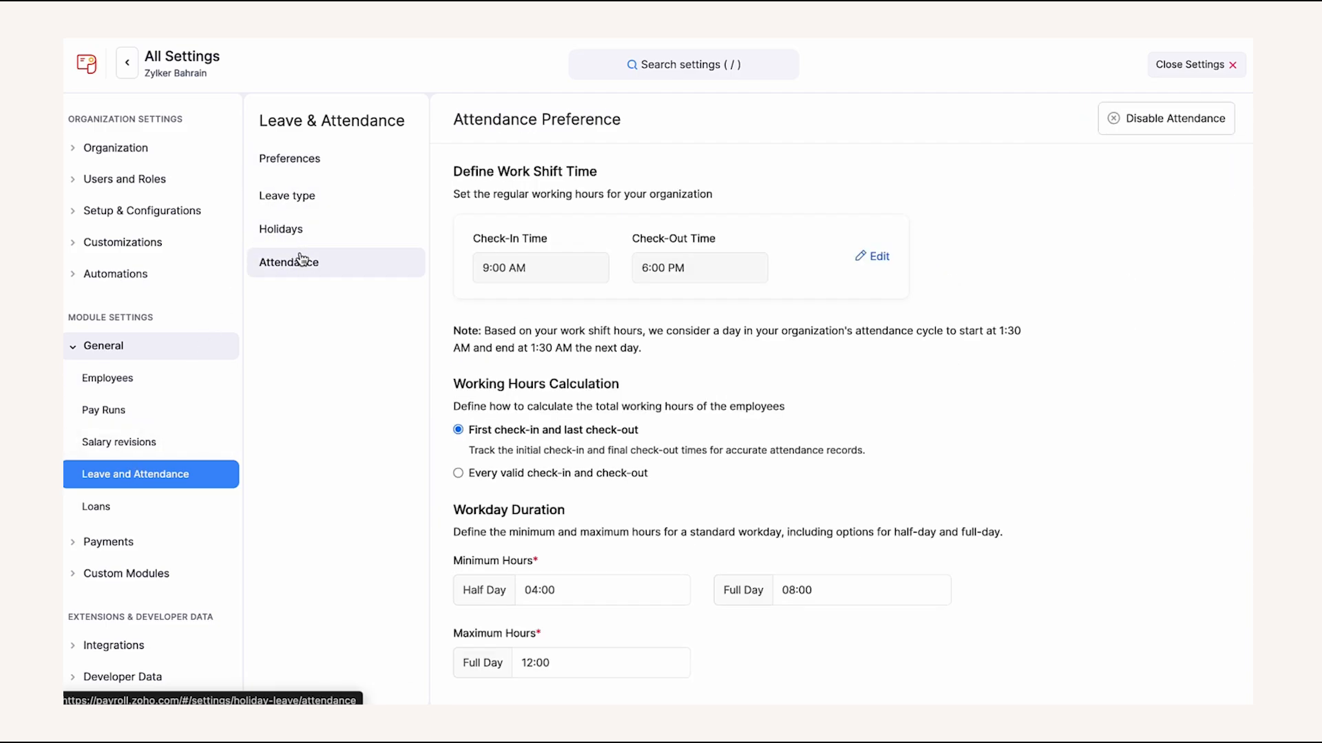
pyautogui.click(322, 165)
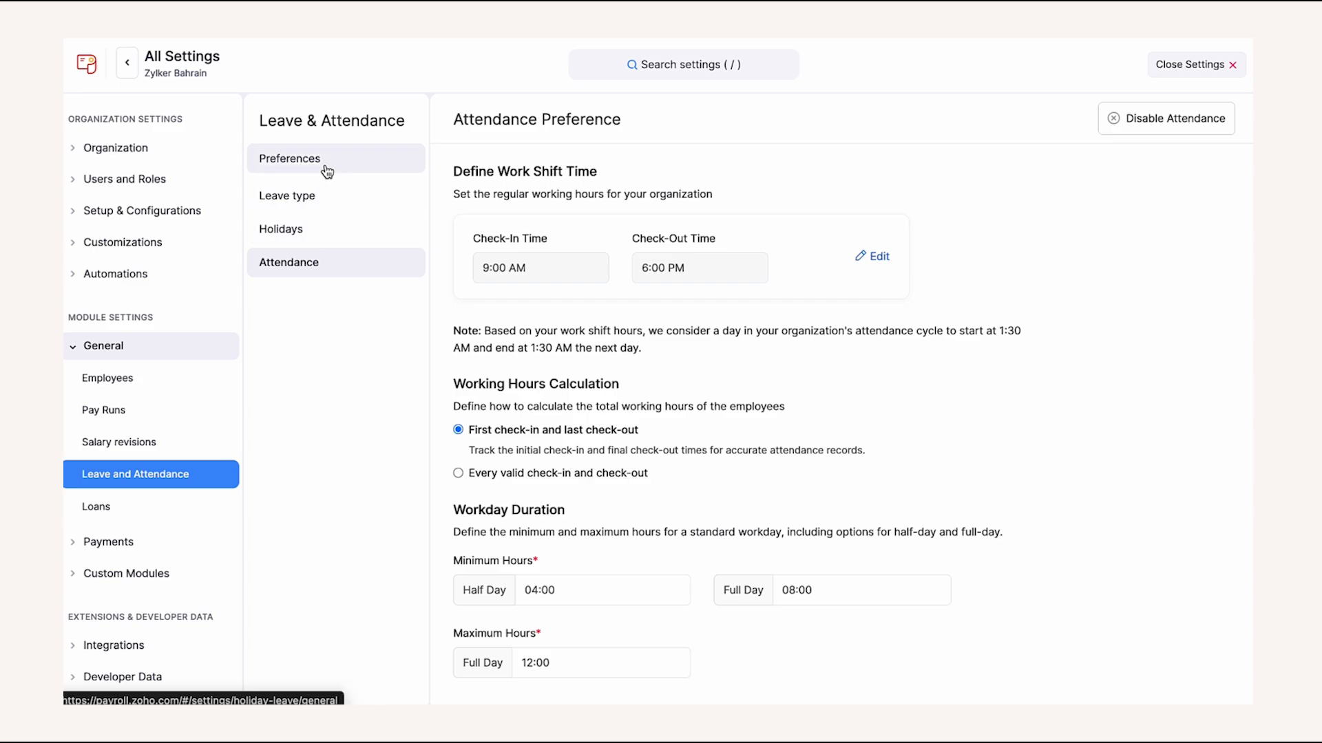
pyautogui.scroll(-1, 720, 391)
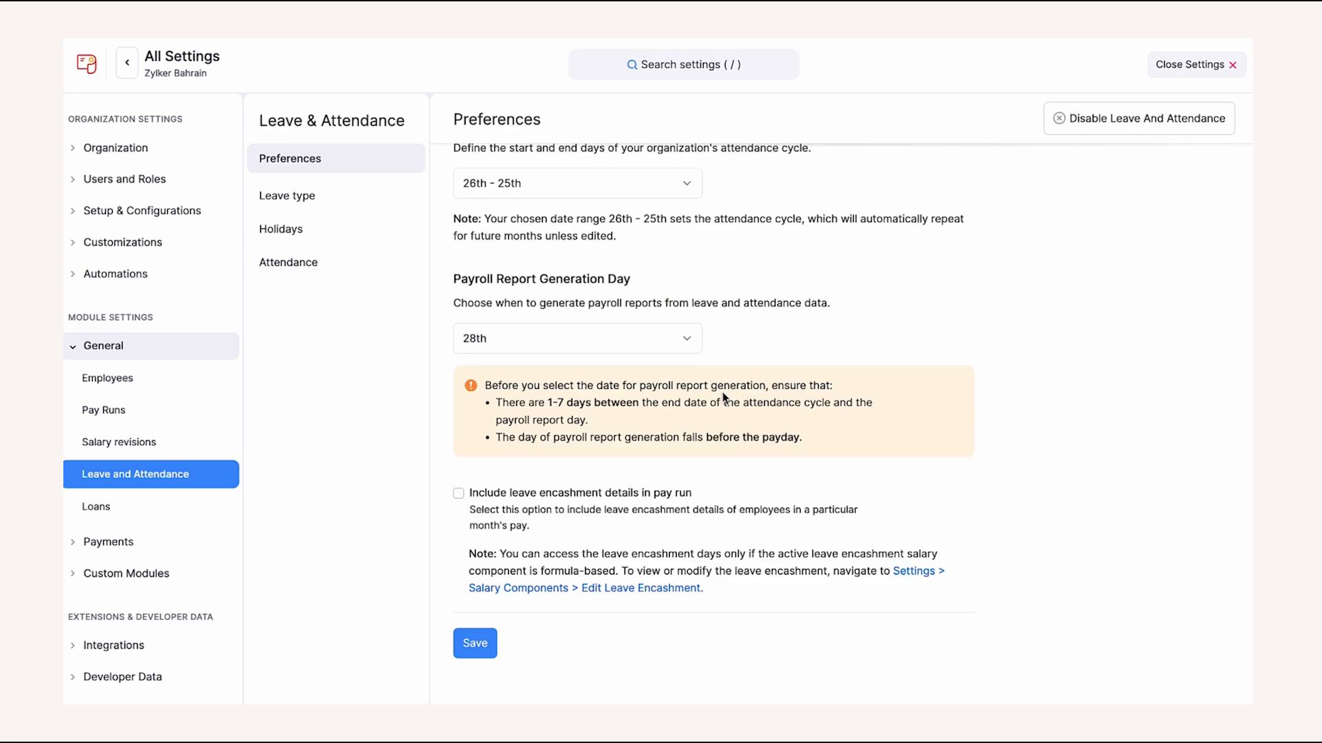
pyautogui.click(187, 548)
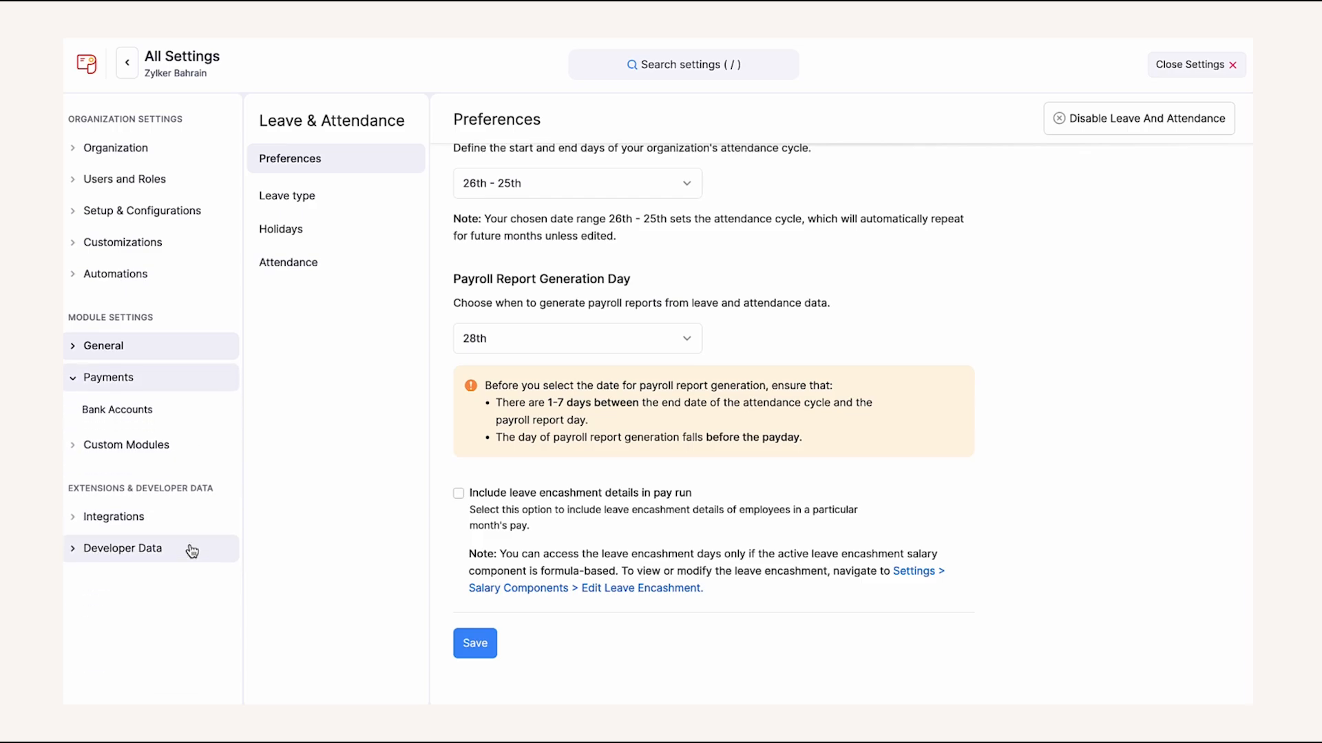
# - Check the employer bank account, then view the Zoho People, Books and Expense integrations
pyautogui.click(188, 423)
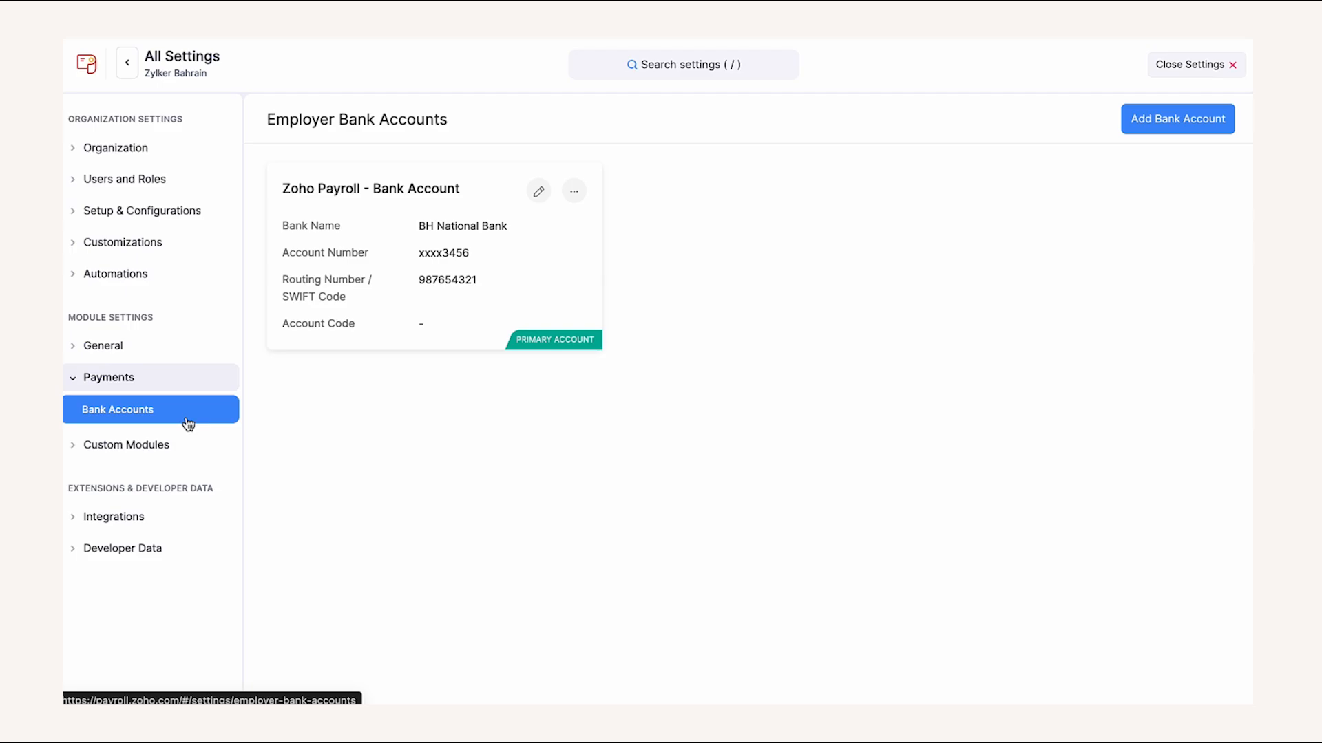
pyautogui.click(168, 525)
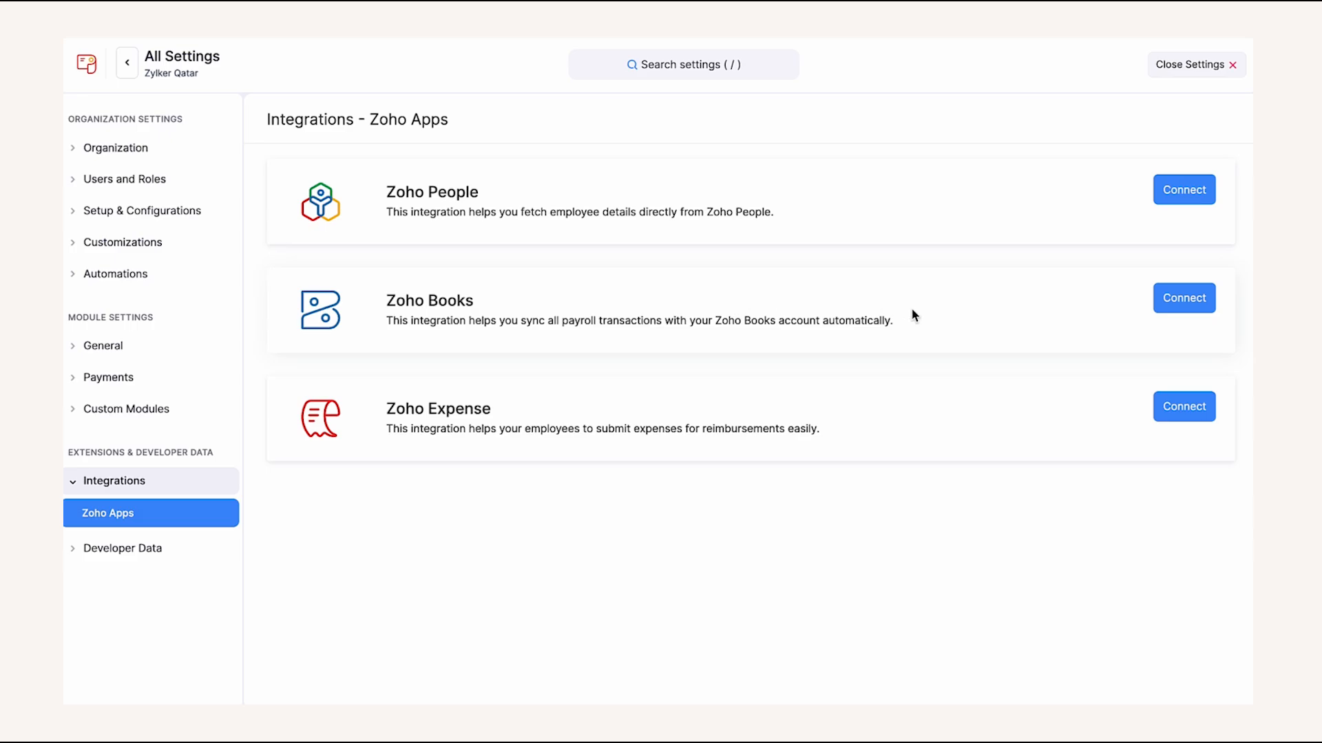
# - Connect Zoho Books, review its bank account, journal and earnings mappings, and save the integration
pyautogui.click(1165, 298)
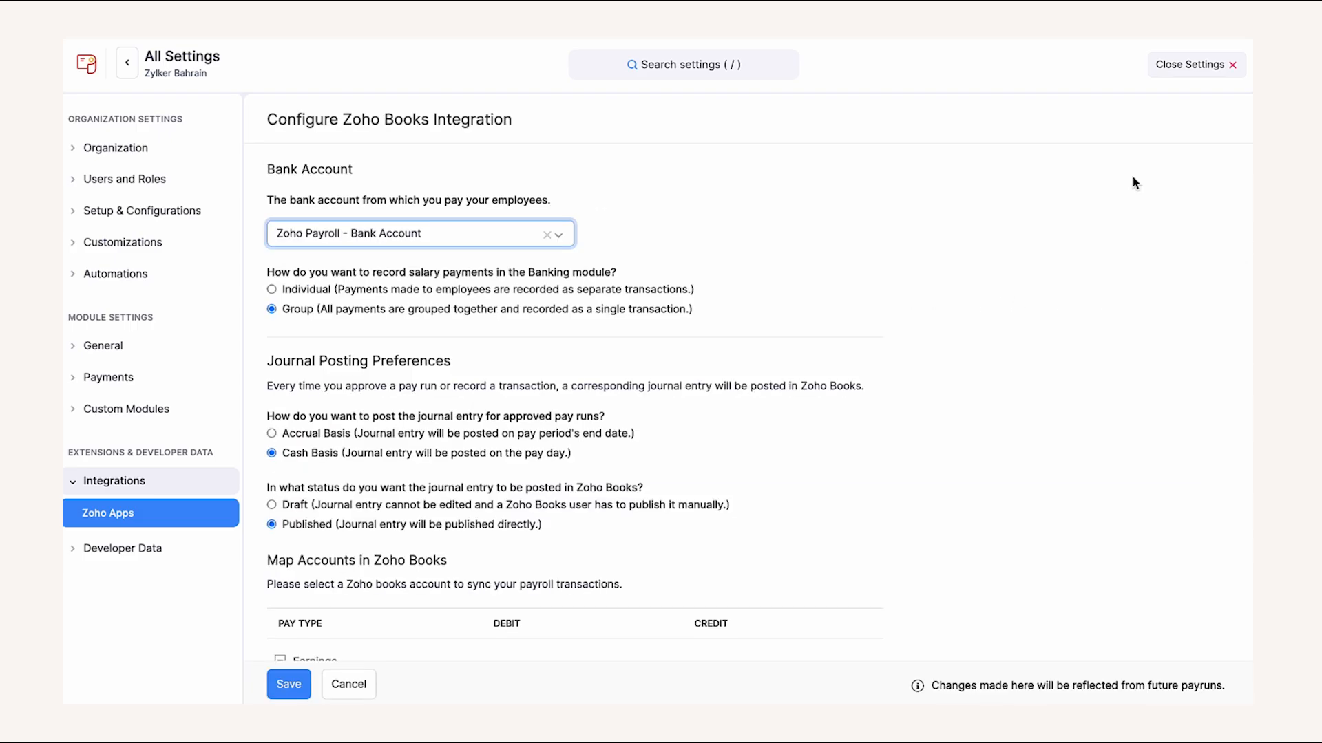
pyautogui.scroll(-3, 1133, 179)
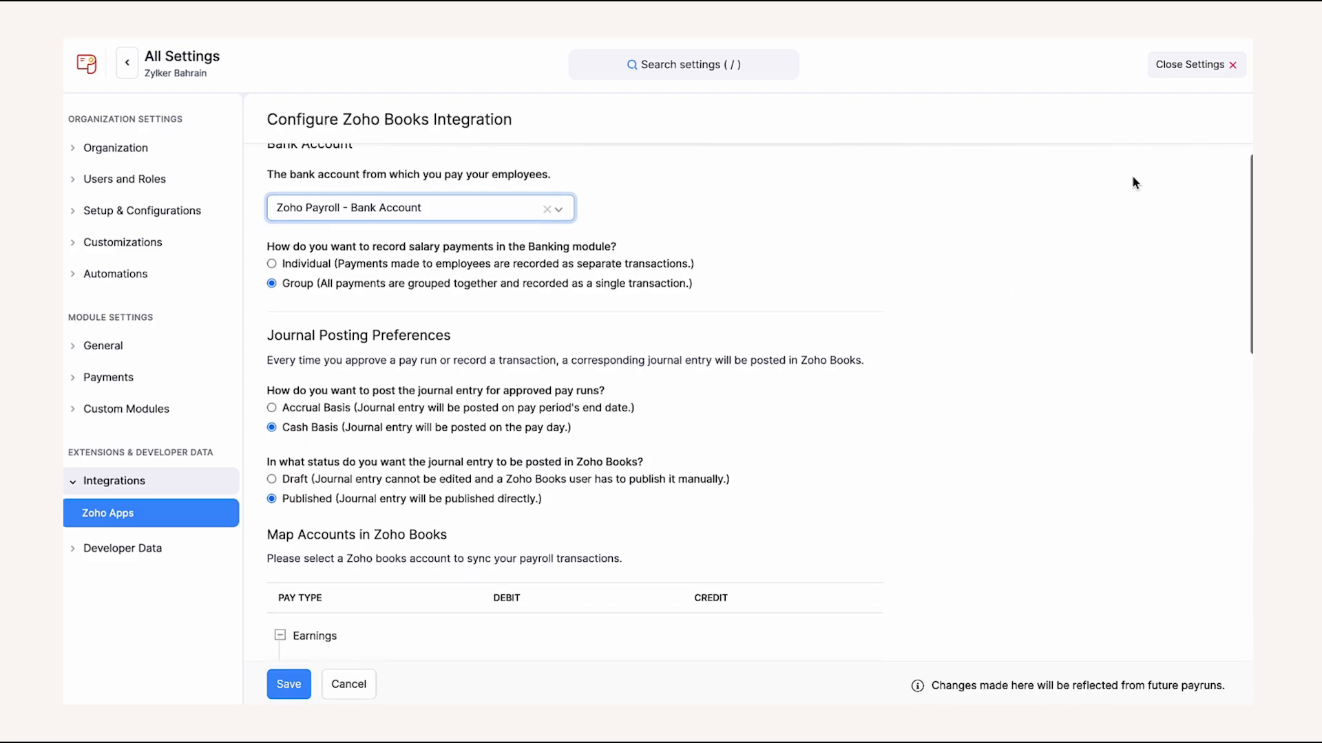
pyautogui.scroll(-3, 1133, 179)
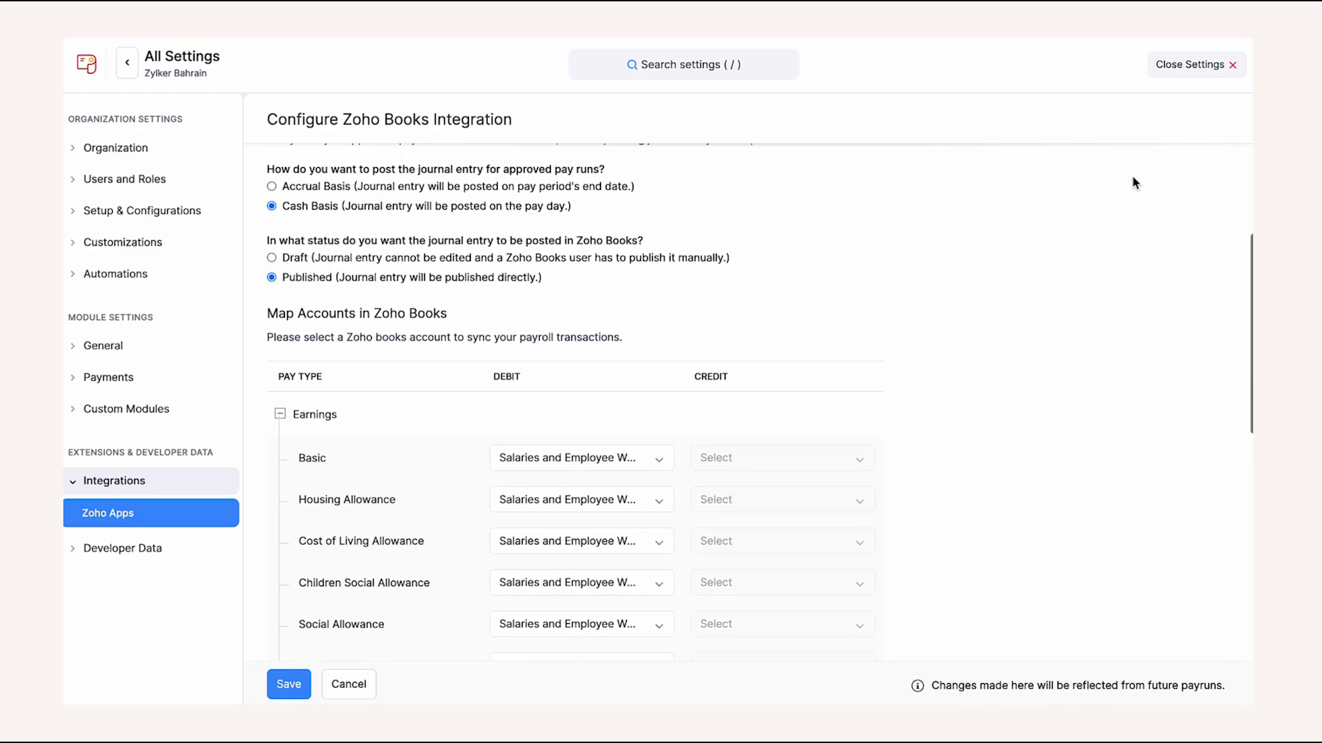
pyautogui.scroll(-4, 1133, 180)
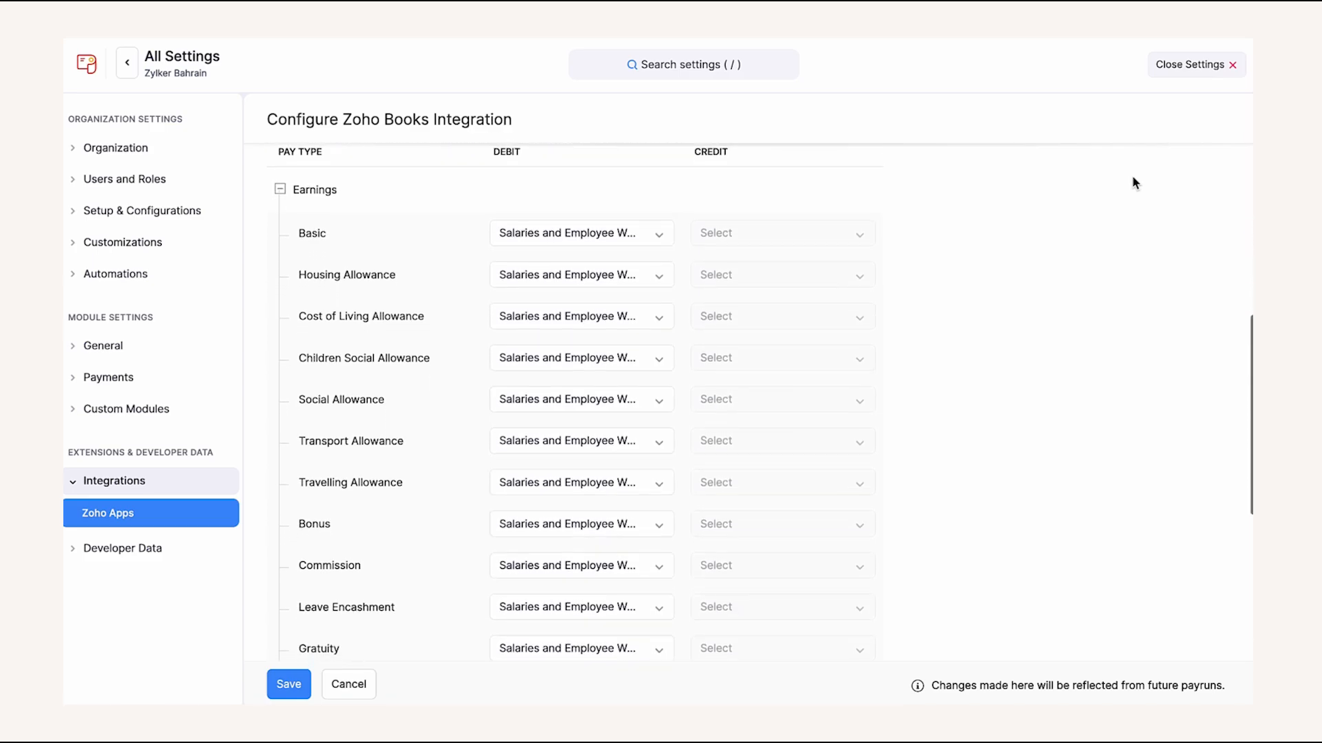
pyautogui.scroll(-5, 1133, 180)
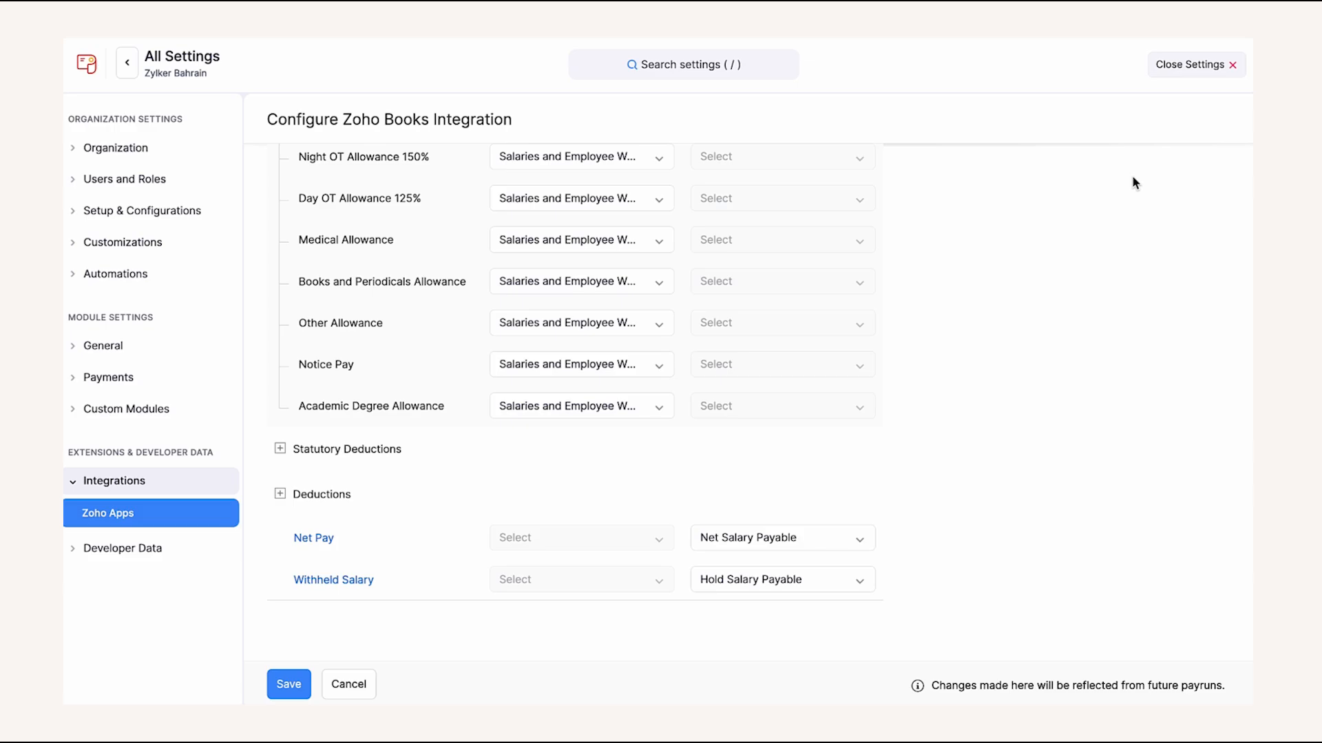
pyautogui.click(277, 686)
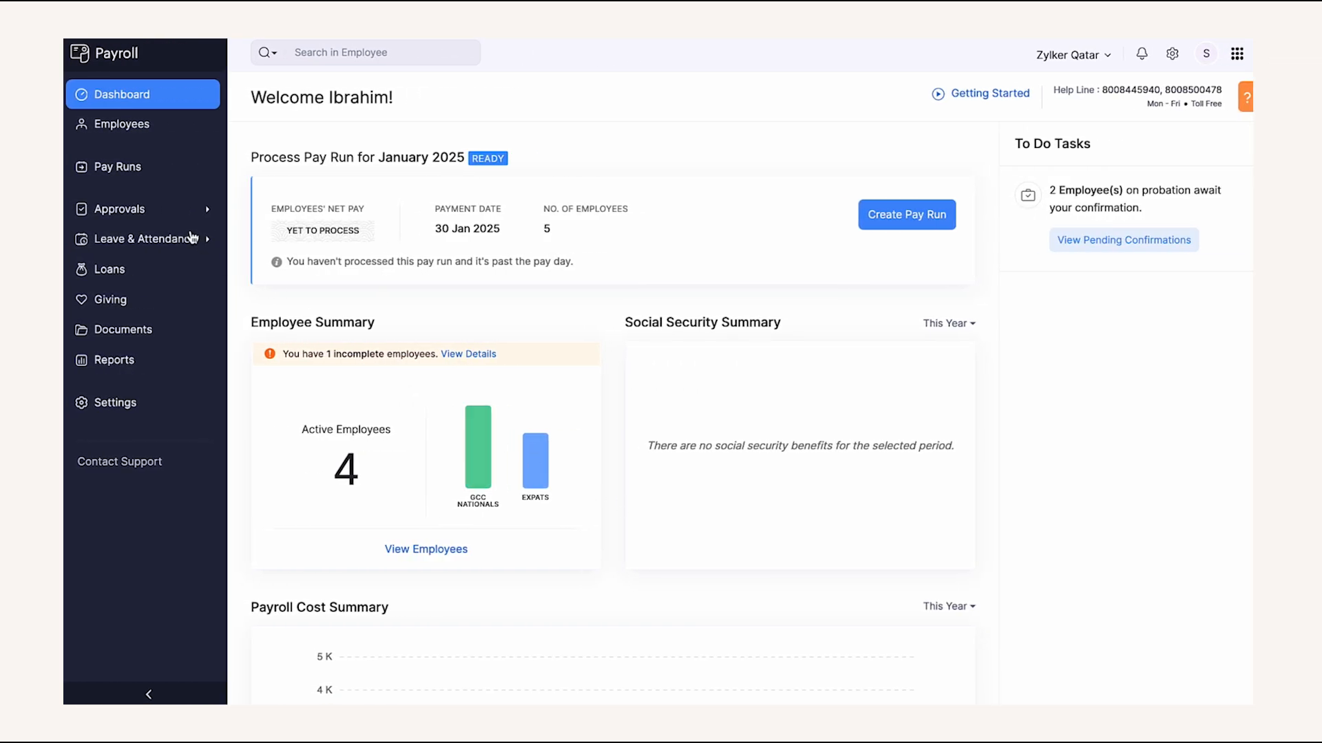
pyautogui.click(172, 210)
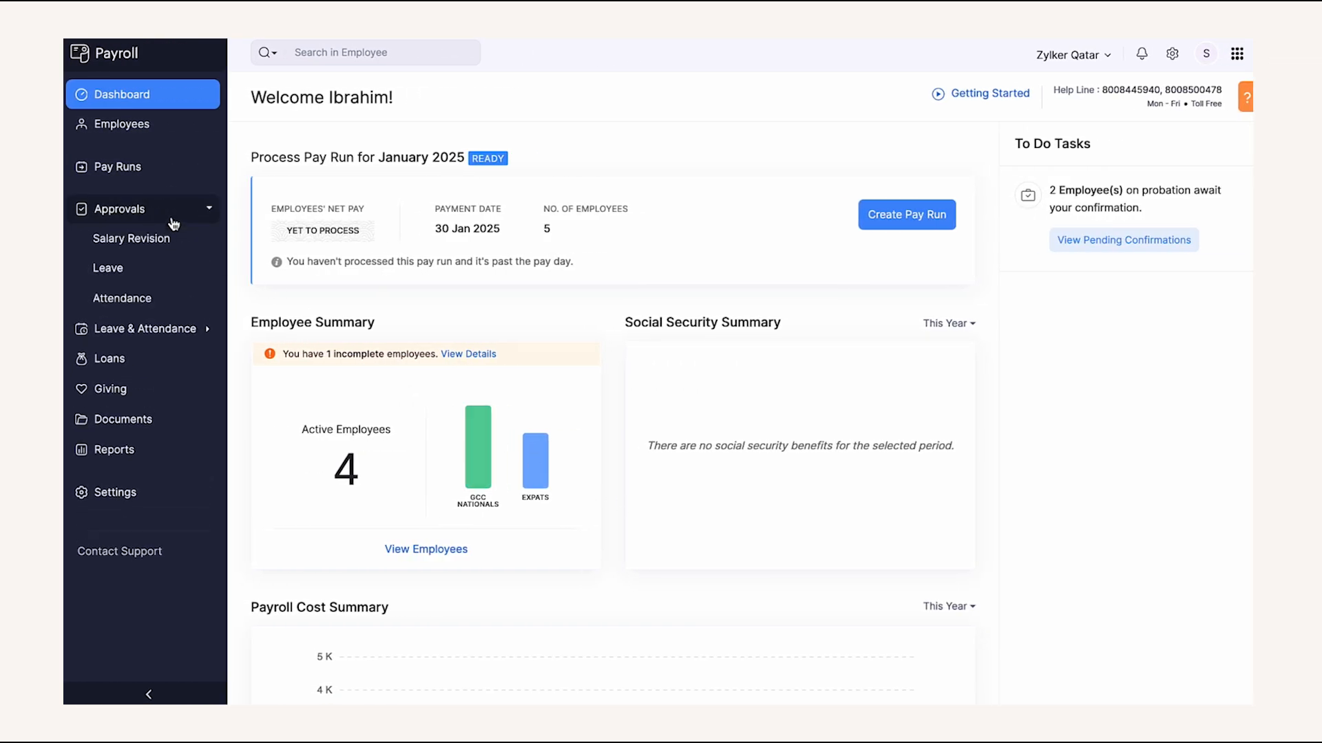
pyautogui.click(174, 269)
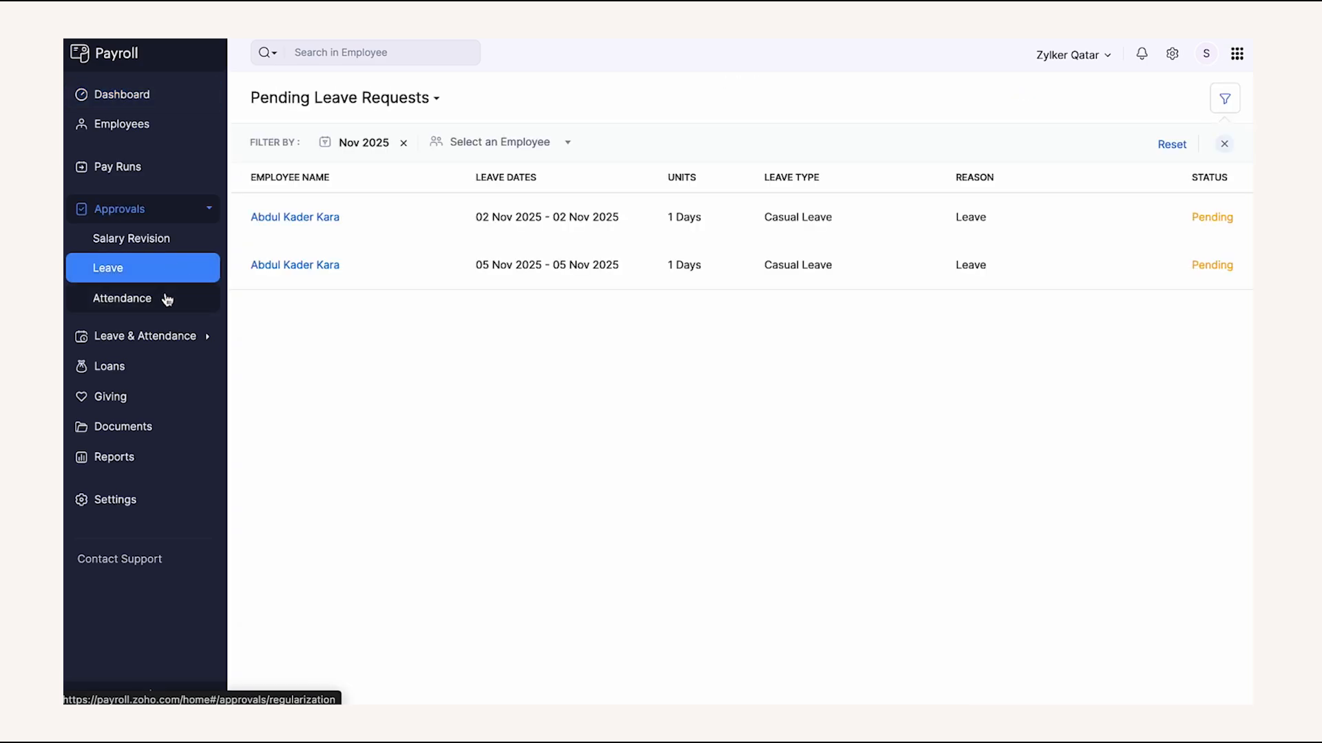
pyautogui.click(167, 299)
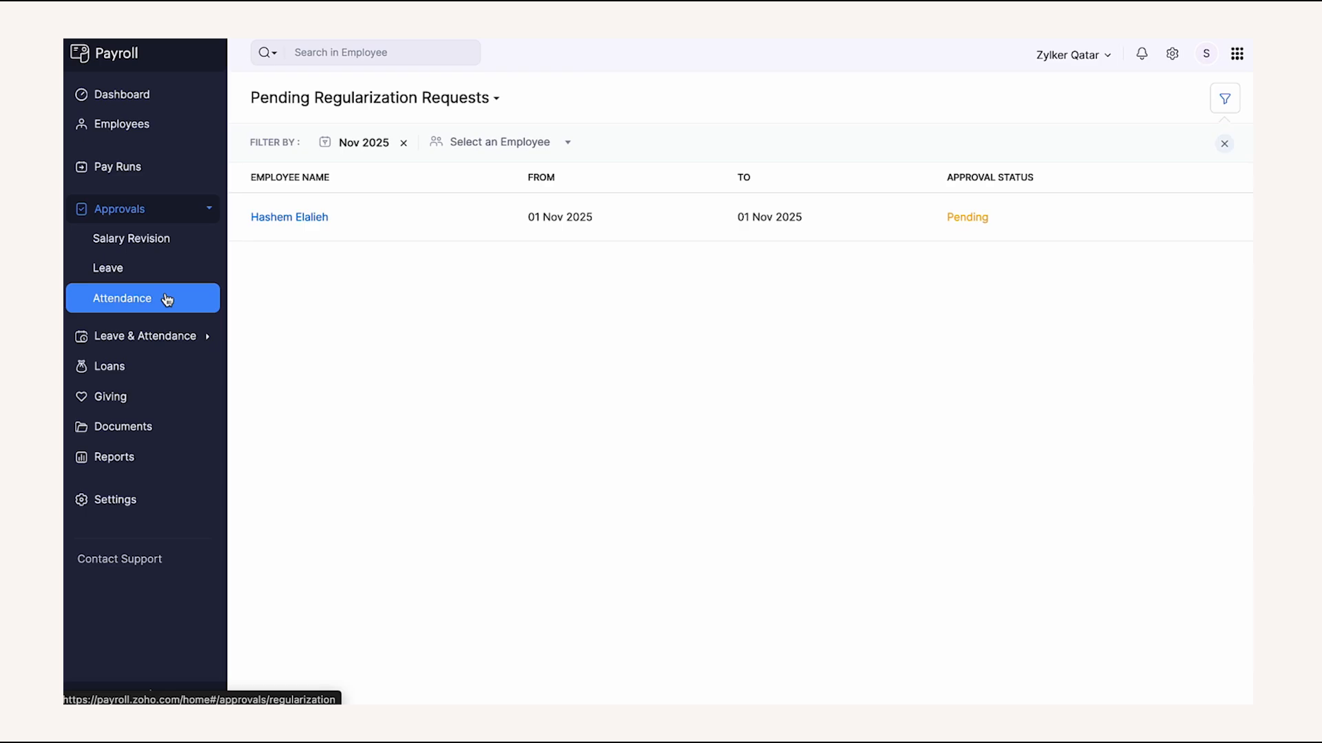
pyautogui.click(168, 336)
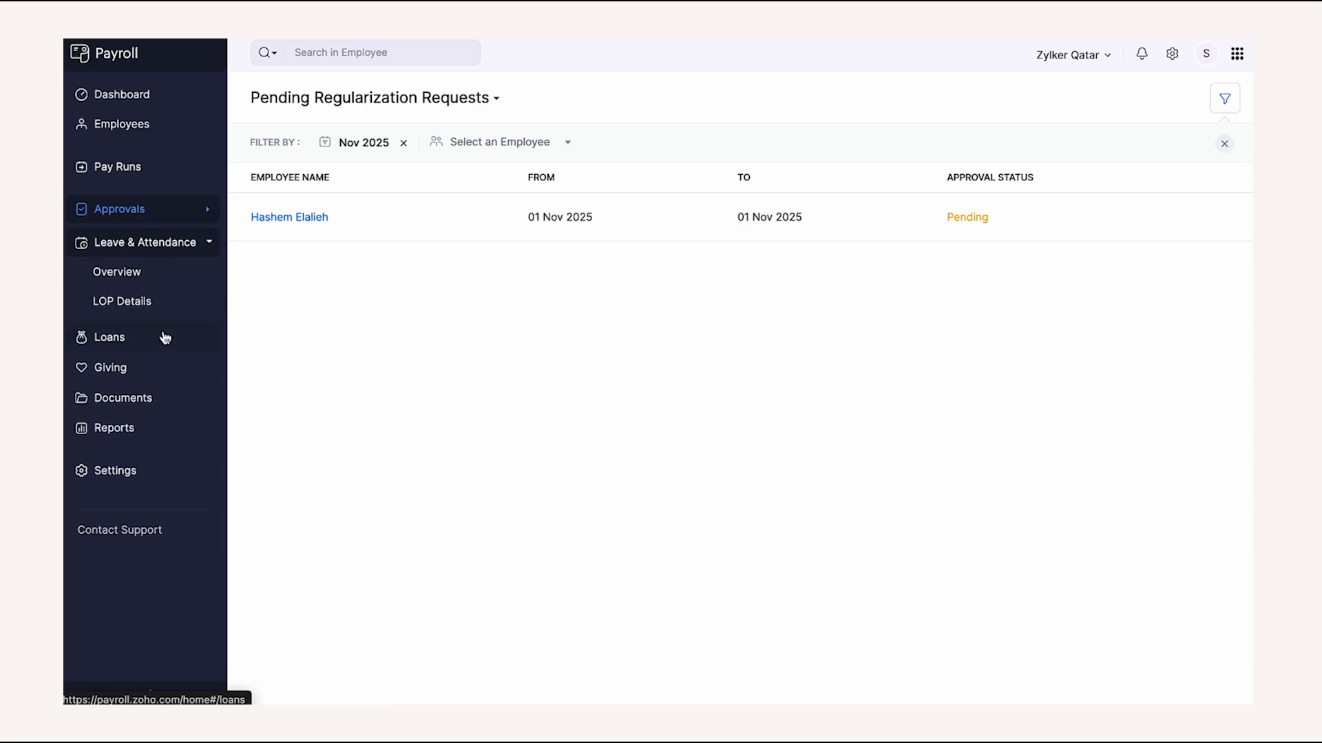
pyautogui.click(166, 270)
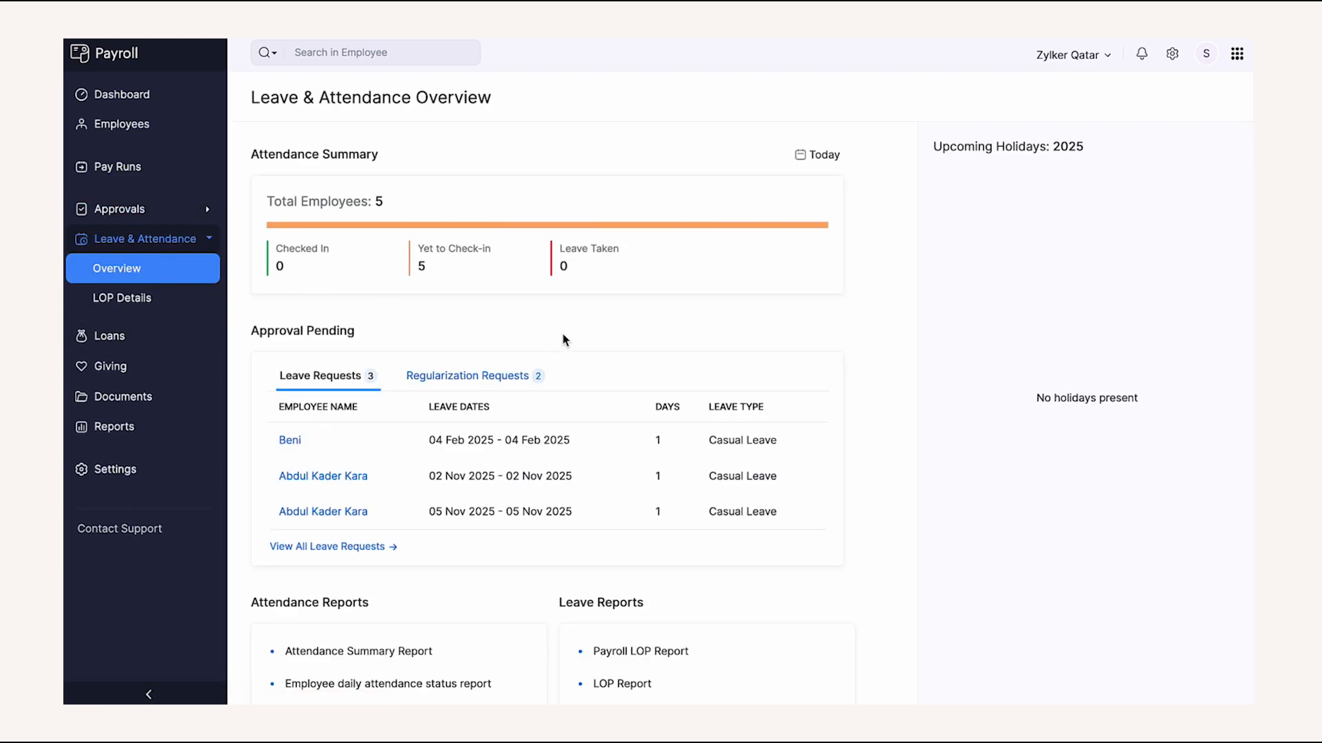
pyautogui.scroll(-2, 563, 340)
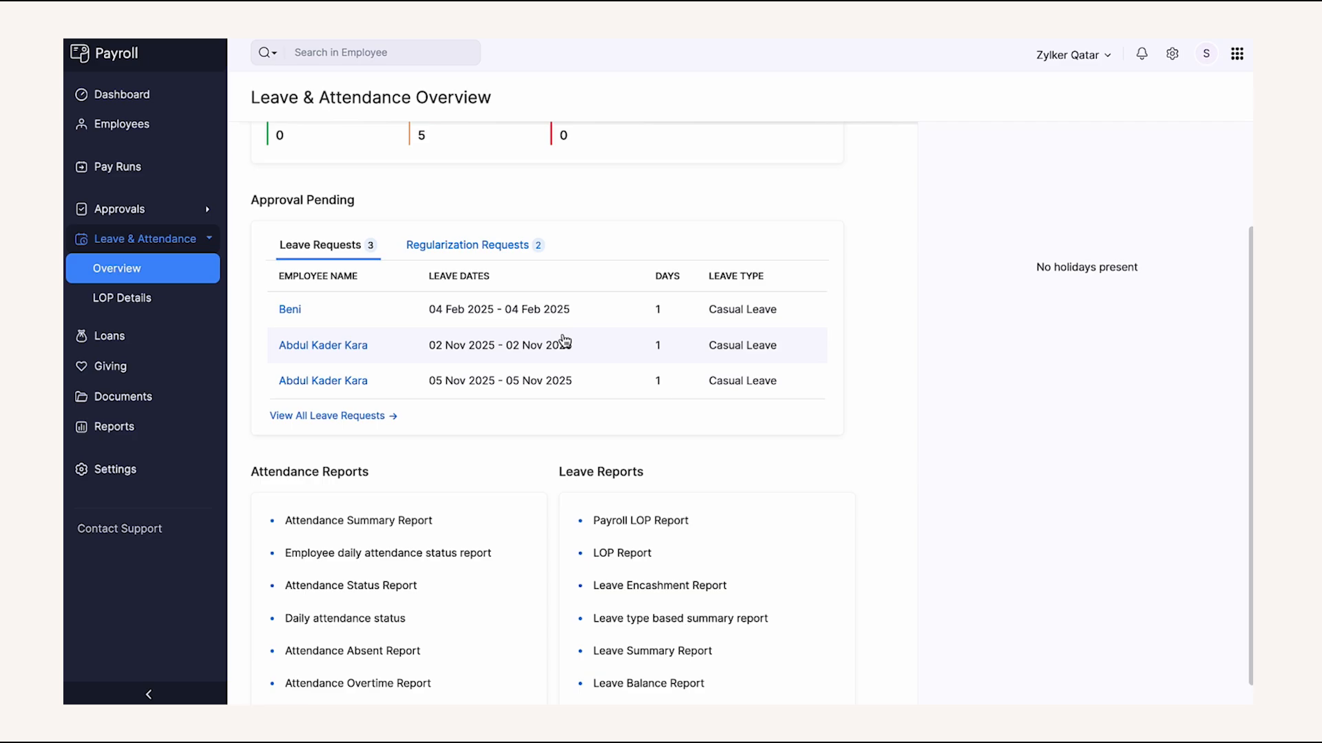
pyautogui.scroll(2, 563, 340)
pyautogui.click(522, 380)
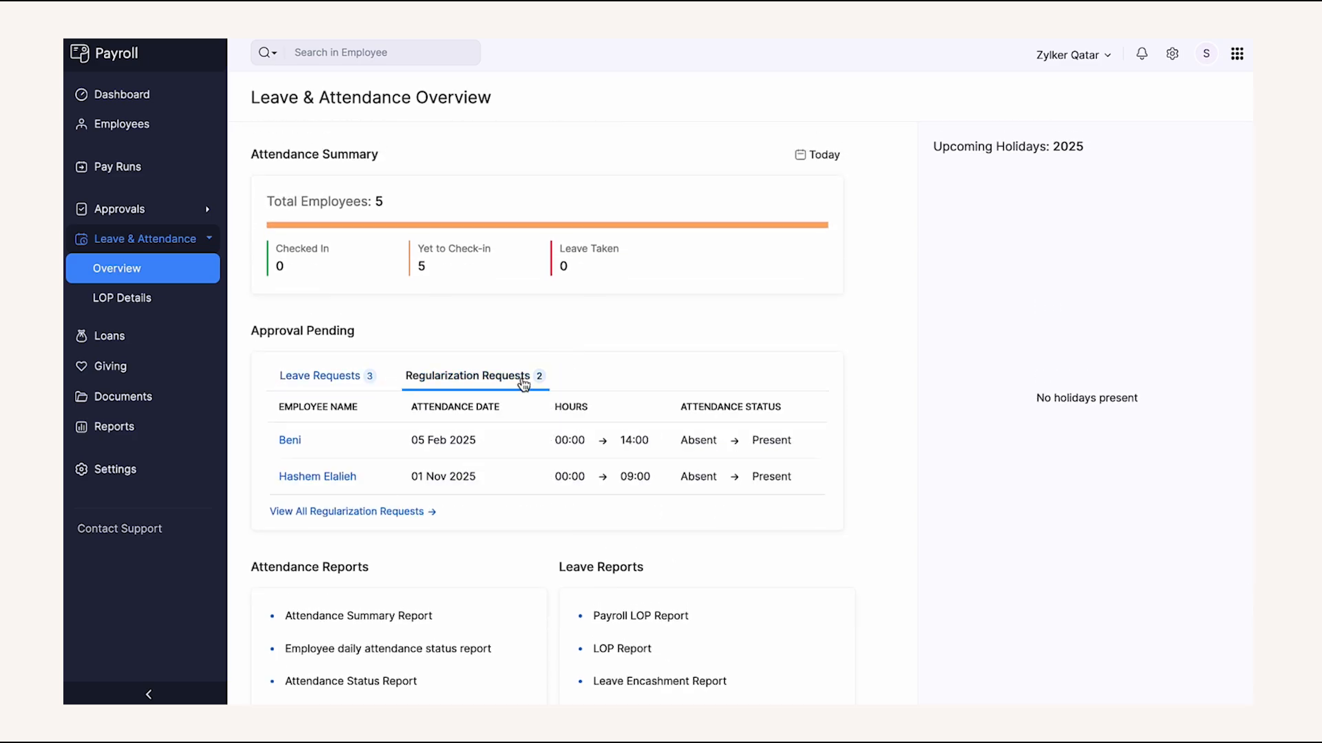
pyautogui.click(142, 302)
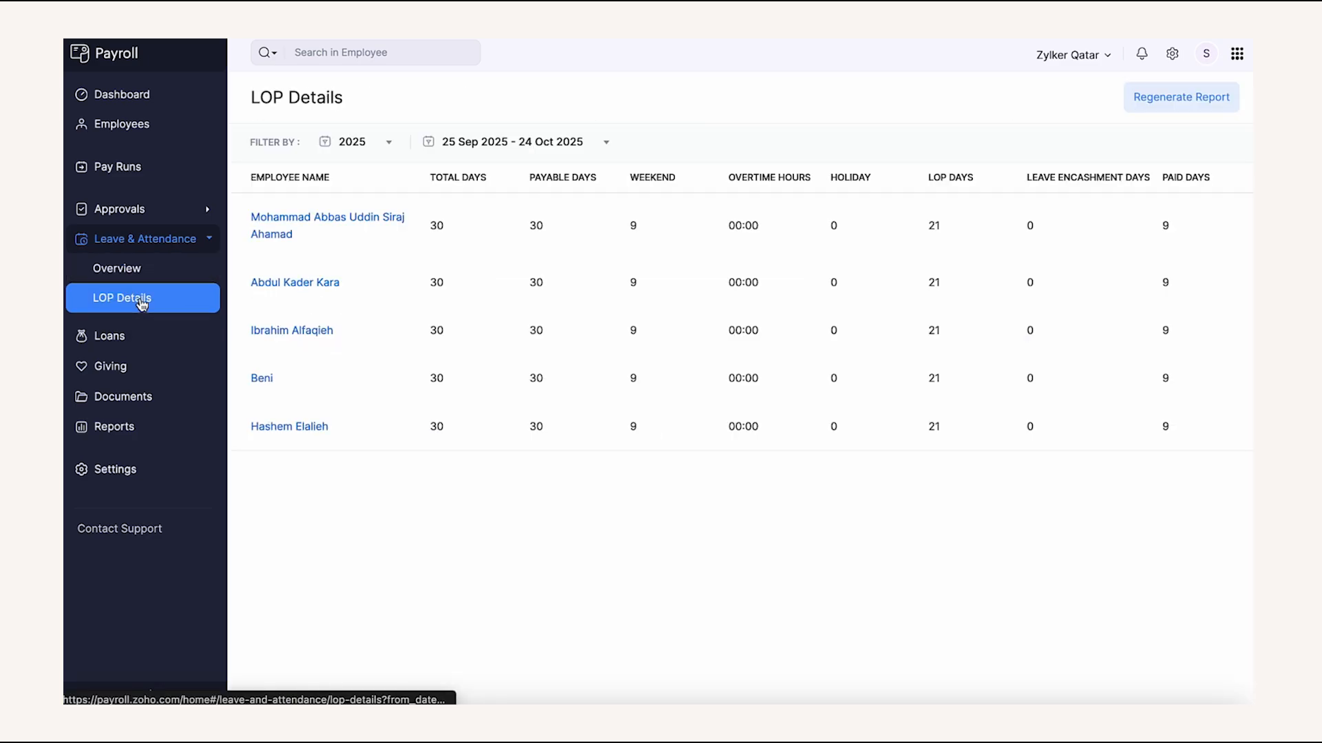
pyautogui.click(84, 100)
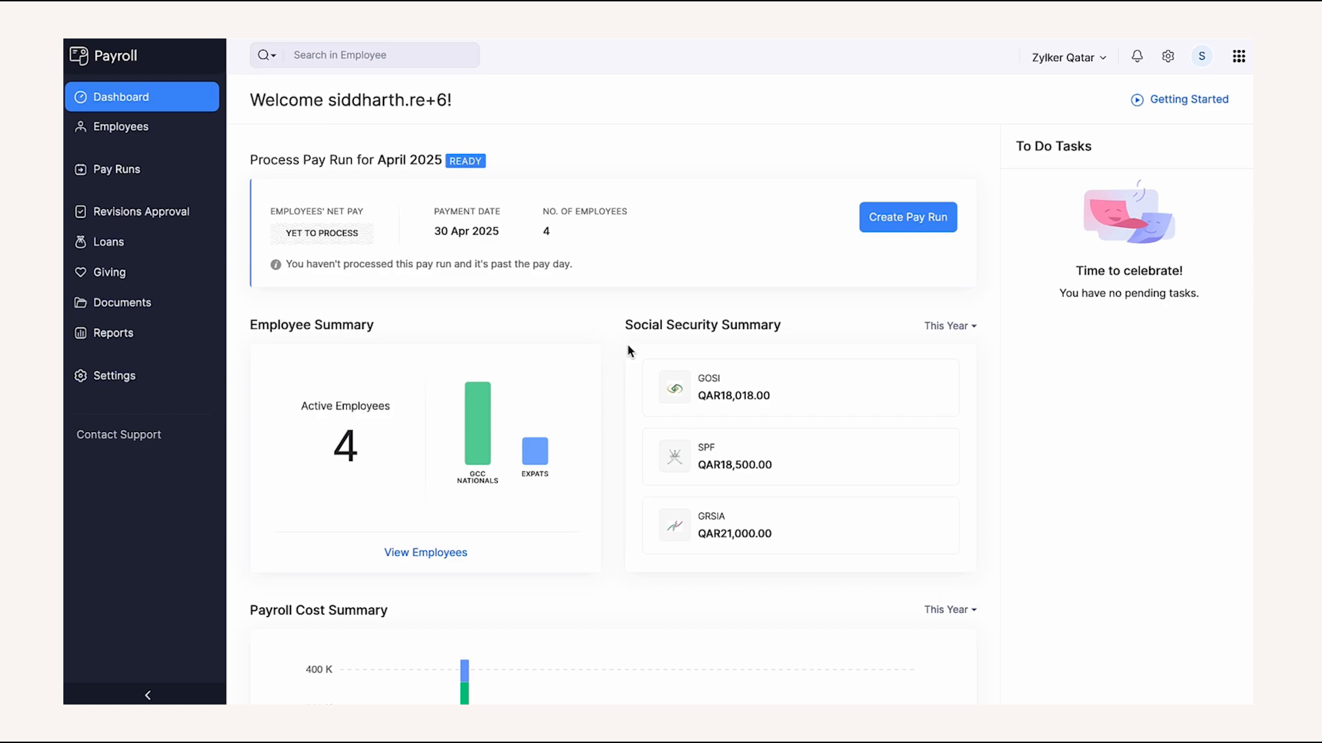
# - Start a new Home Loan for the employee with a loan amount of 10000
pyautogui.click(163, 256)
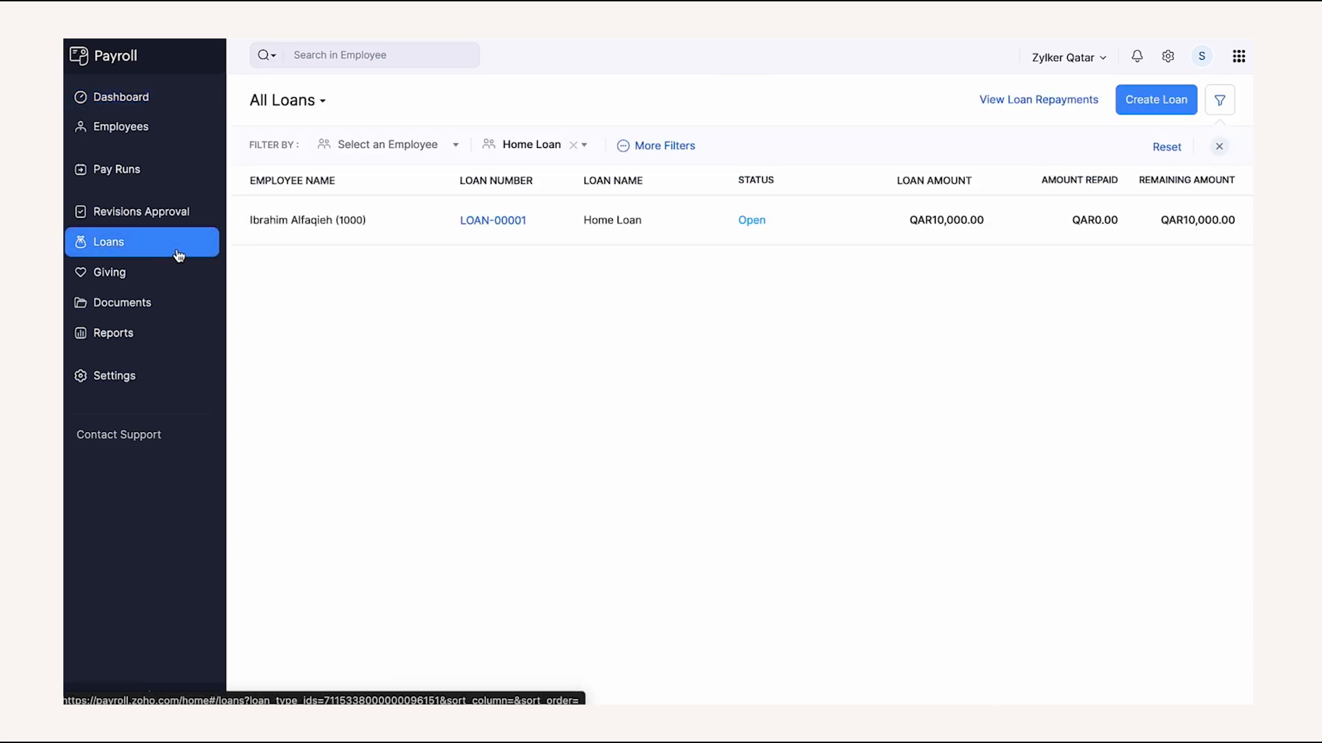
pyautogui.click(1151, 102)
pyautogui.click(716, 178)
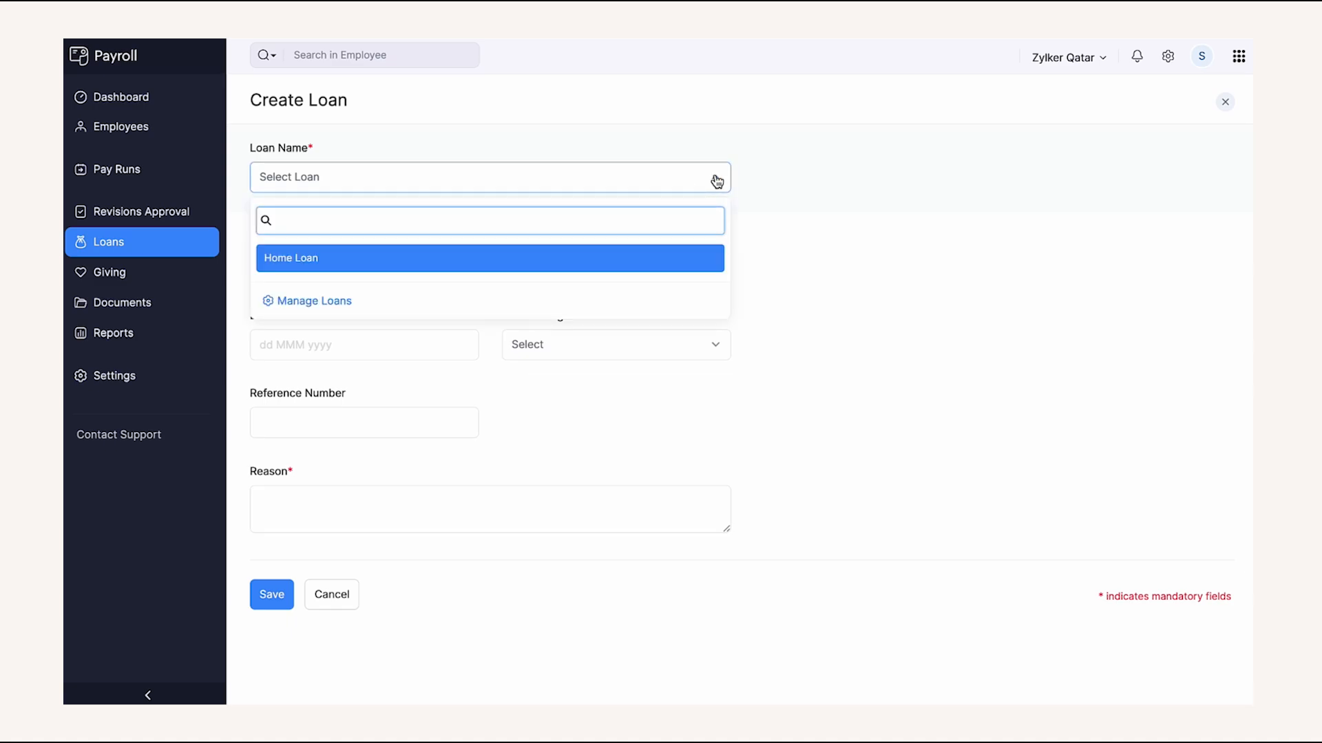
pyautogui.click(683, 258)
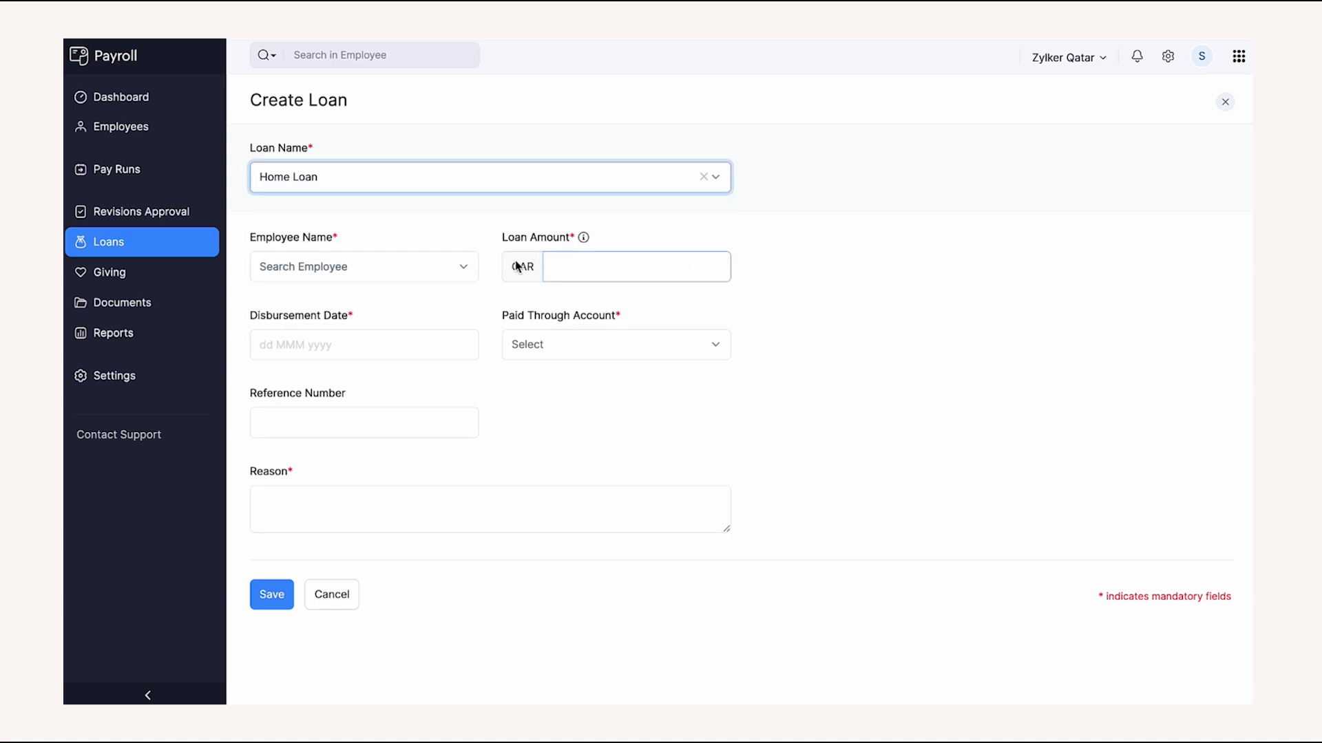
pyautogui.click(412, 274)
pyautogui.click(387, 413)
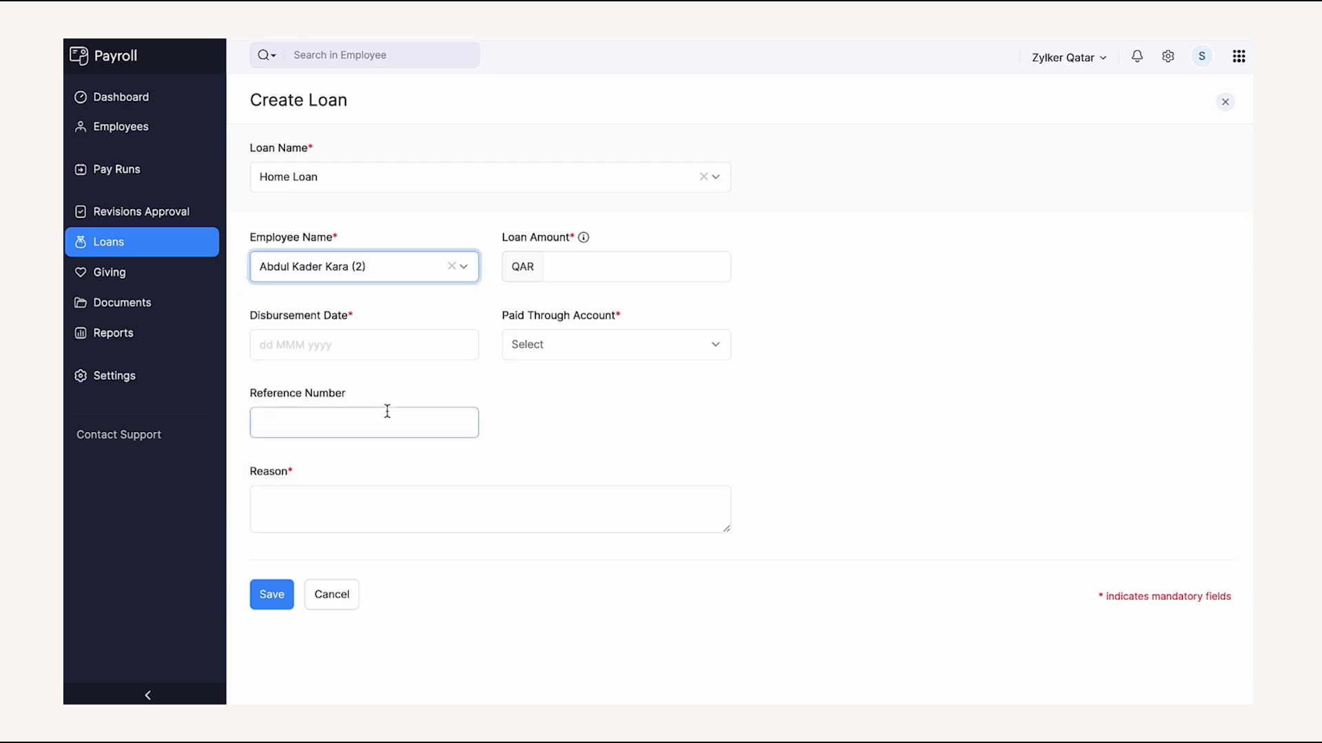
pyautogui.click(577, 270)
pyautogui.write('10000')
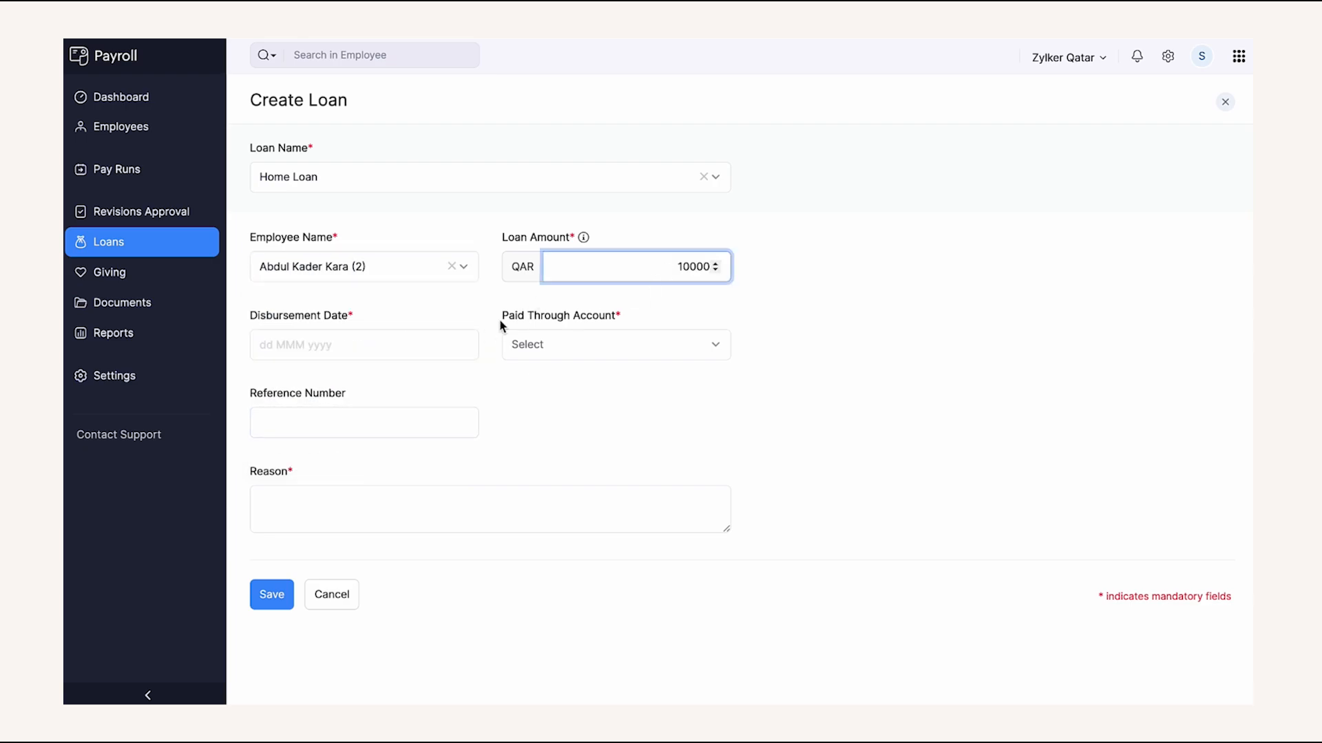
# - Set disbursement on 04 Aug 2025 from Petty Cash, reason 'Urgent requirement for construction.'
pyautogui.click(431, 340)
pyautogui.click(278, 117)
pyautogui.click(310, 192)
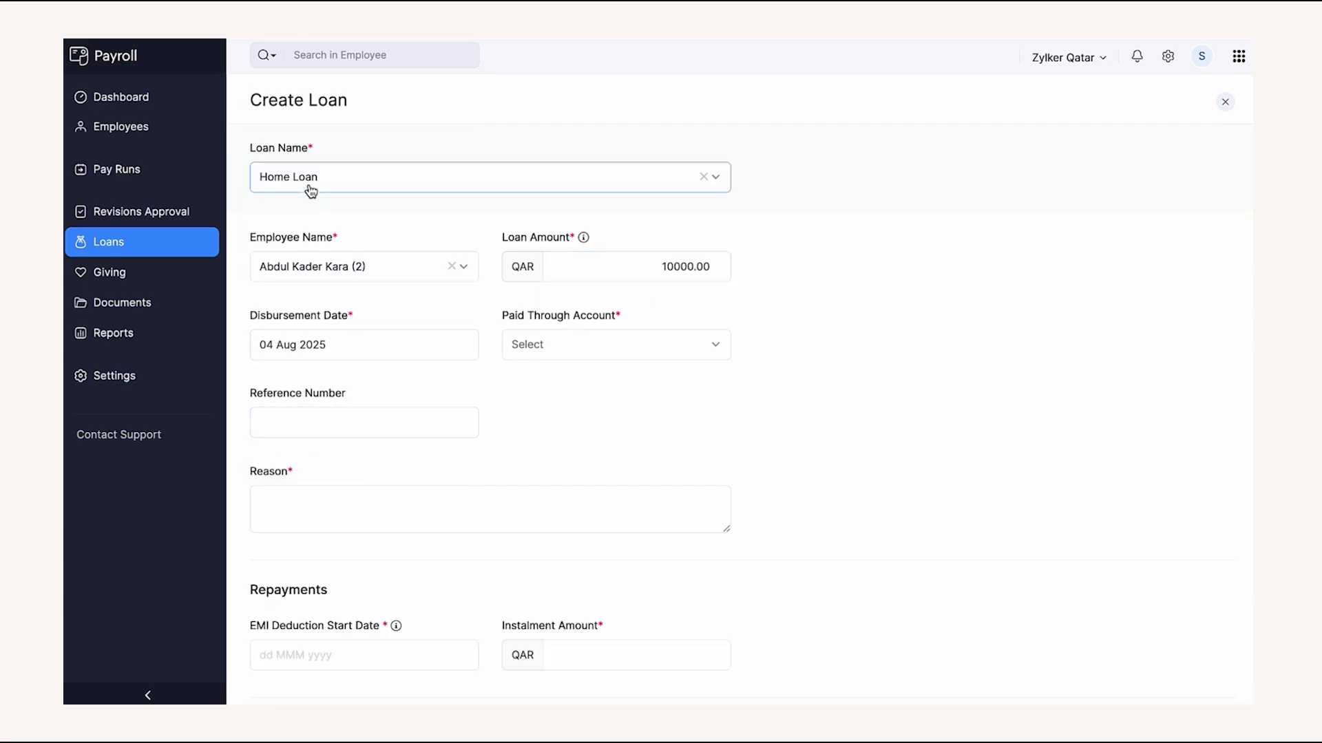
pyautogui.click(581, 340)
pyautogui.click(582, 460)
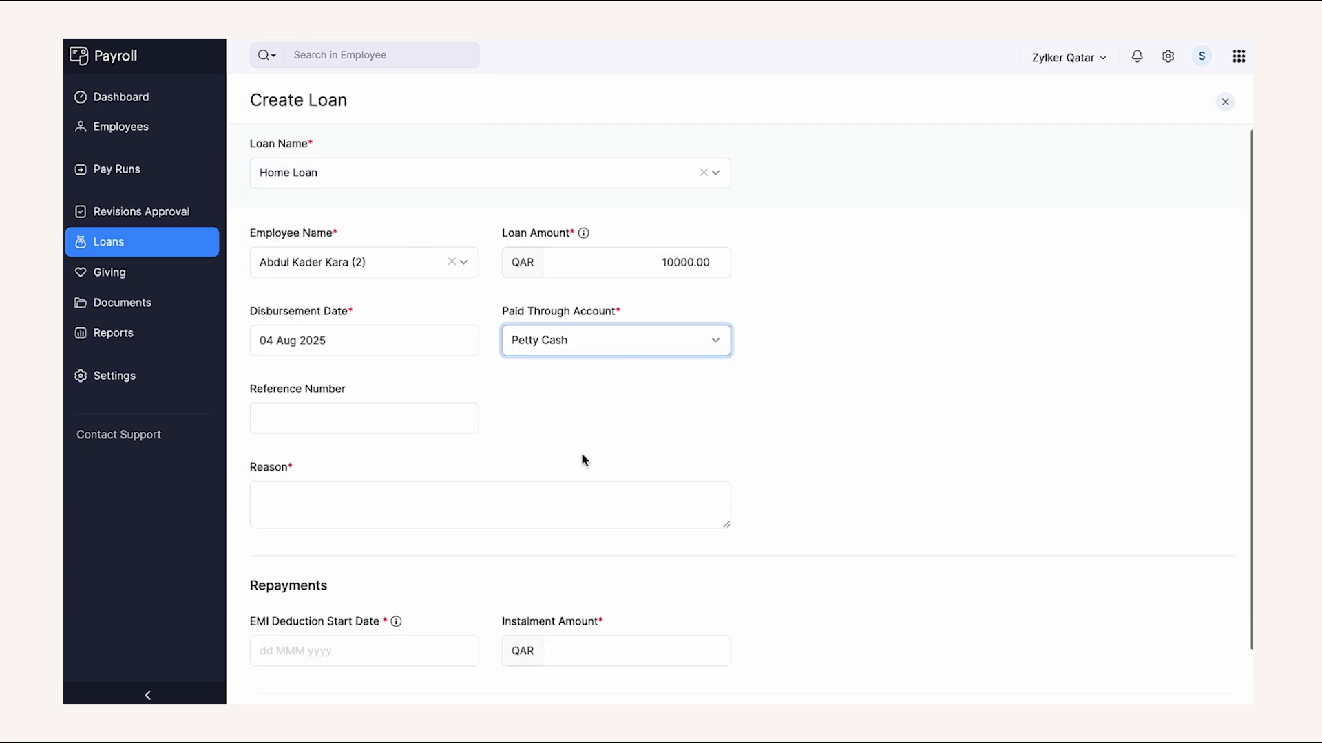
pyautogui.scroll(-1, 581, 452)
pyautogui.click(555, 451)
pyautogui.write('Urgent requirement for construction.')
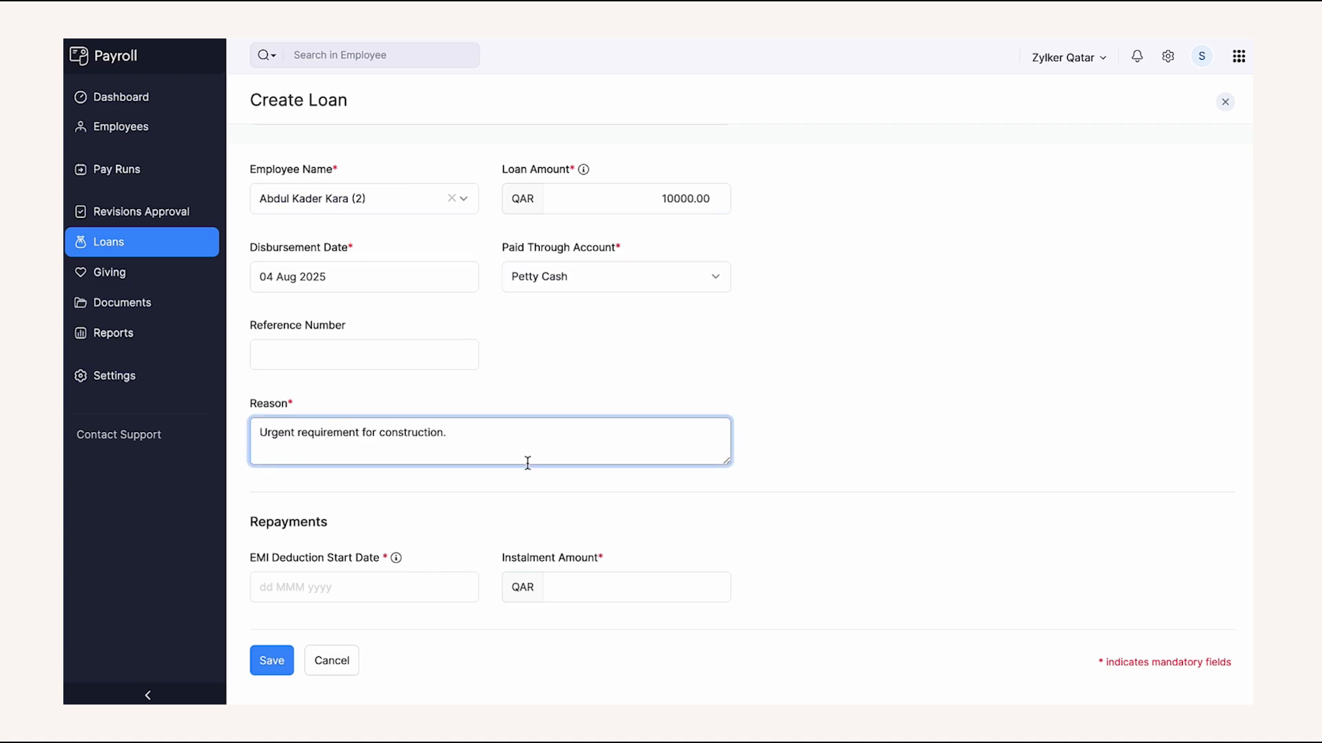
# - Start EMI deductions on 01 Sep 2025 at 1000 per instalment and save the loan
pyautogui.click(391, 584)
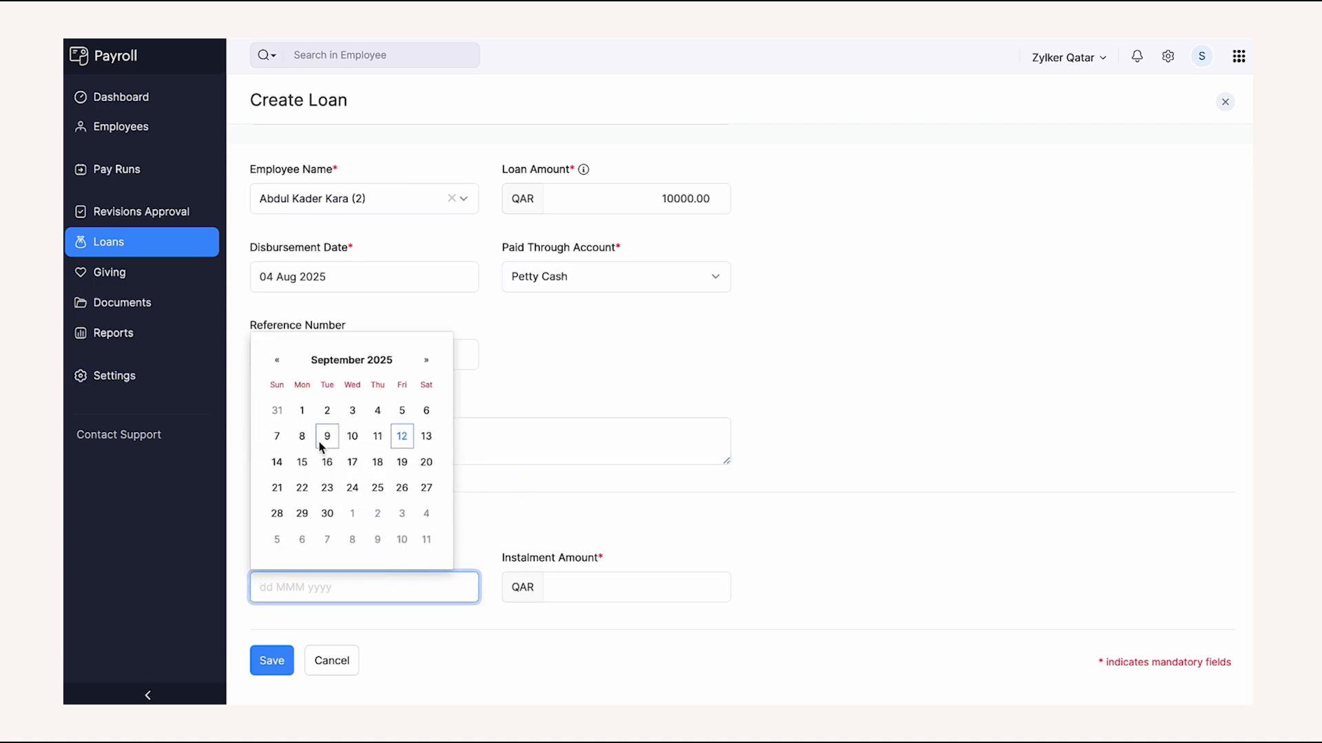
pyautogui.click(303, 410)
pyautogui.click(556, 579)
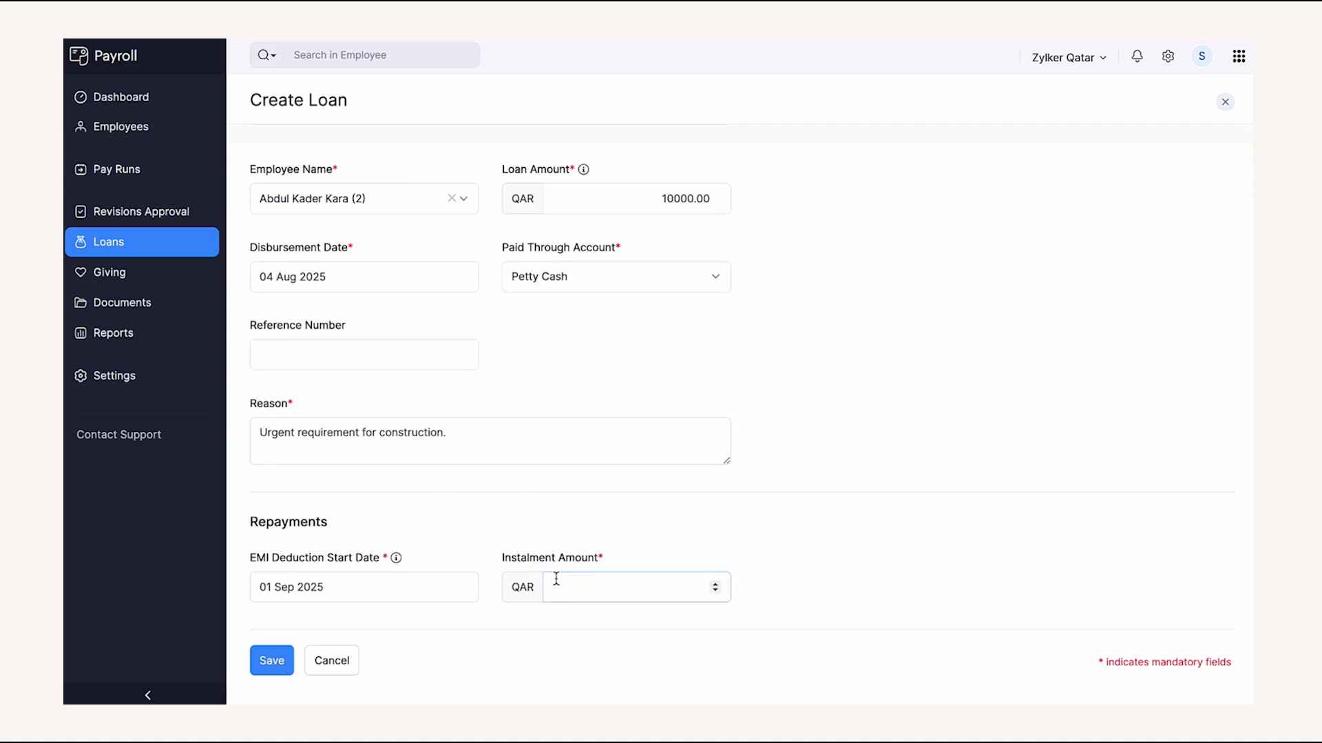
pyautogui.write('1000')
pyautogui.click(611, 531)
pyautogui.scroll(-1, 610, 529)
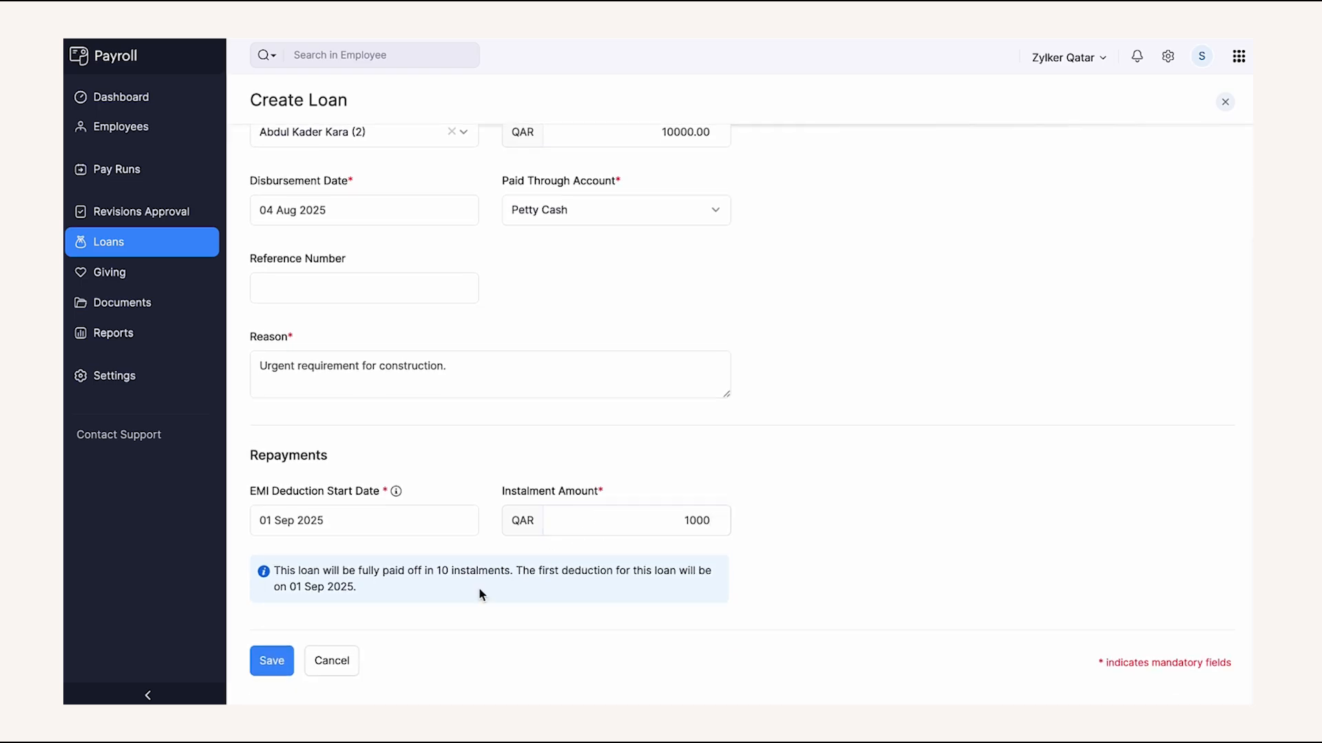
pyautogui.click(285, 664)
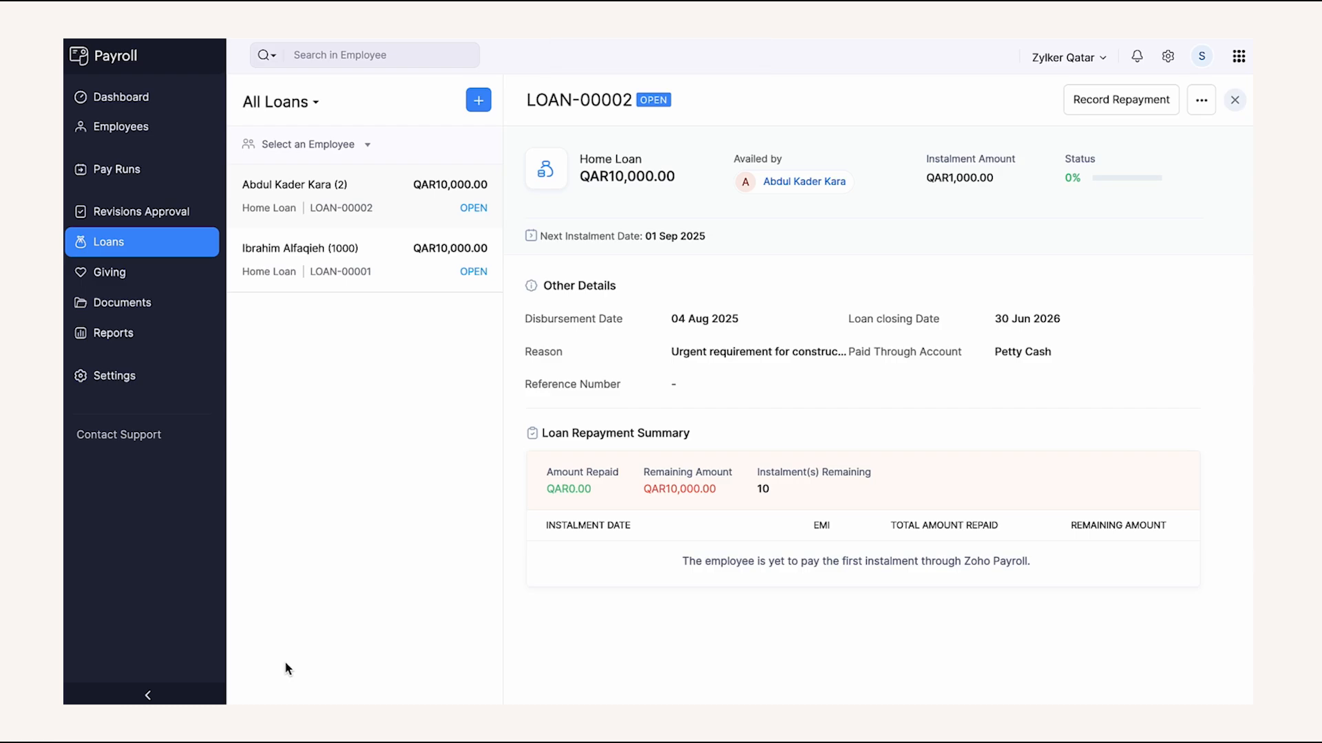
# - Check the loan's Record Repayment form and actions menu without changes, then go to Giving
pyautogui.click(1109, 100)
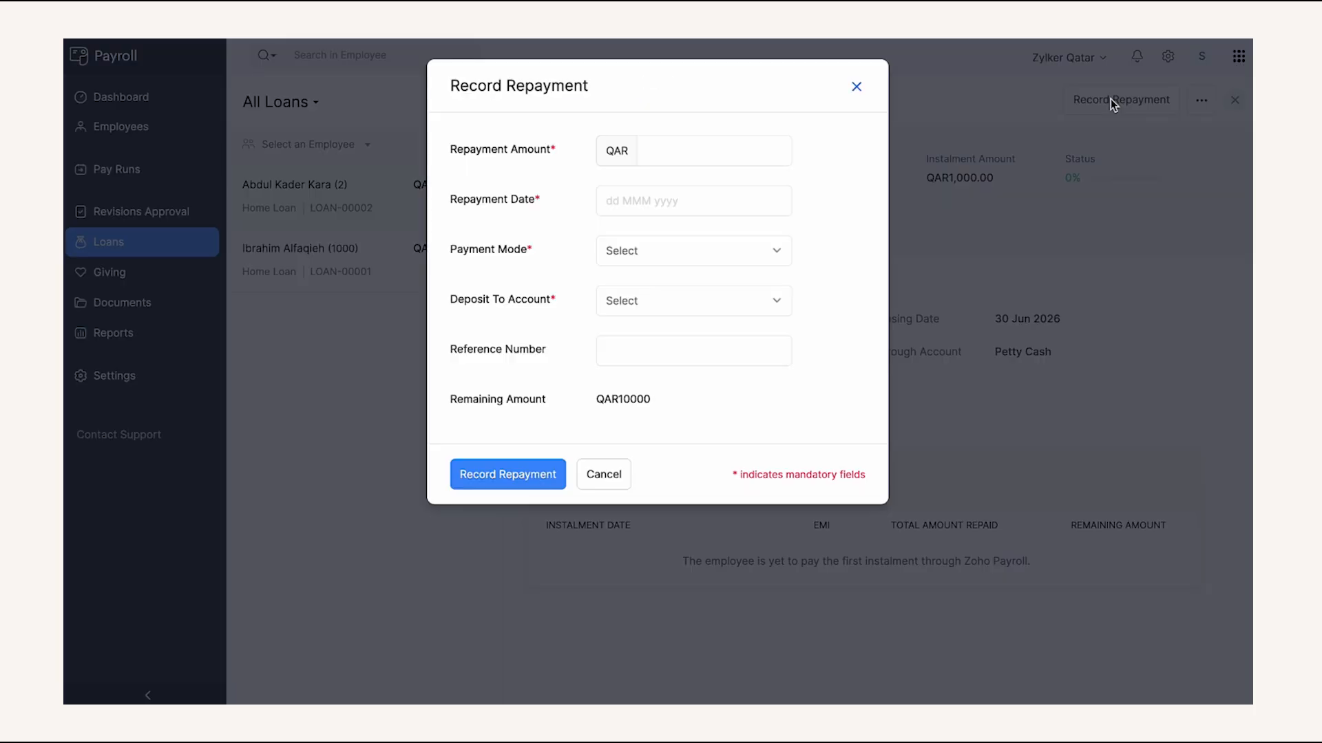
pyautogui.click(856, 87)
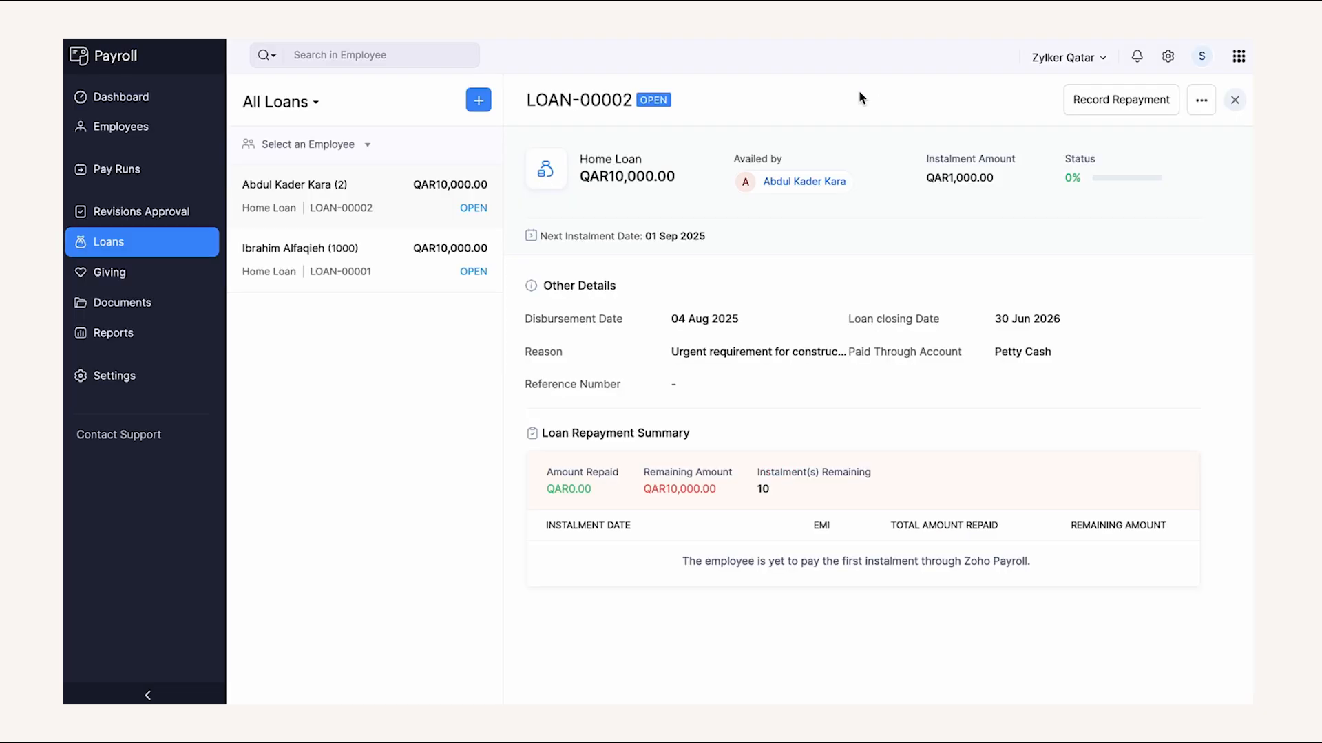
pyautogui.click(1198, 102)
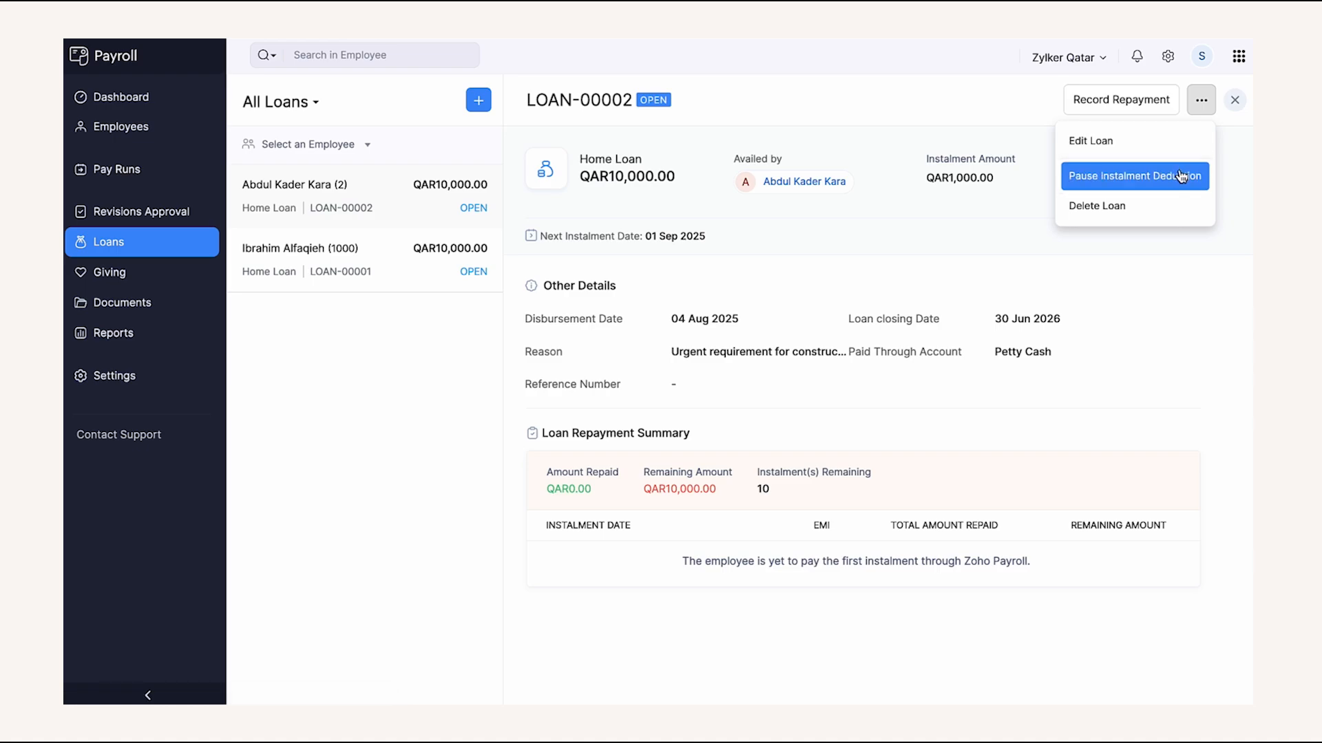
pyautogui.click(785, 303)
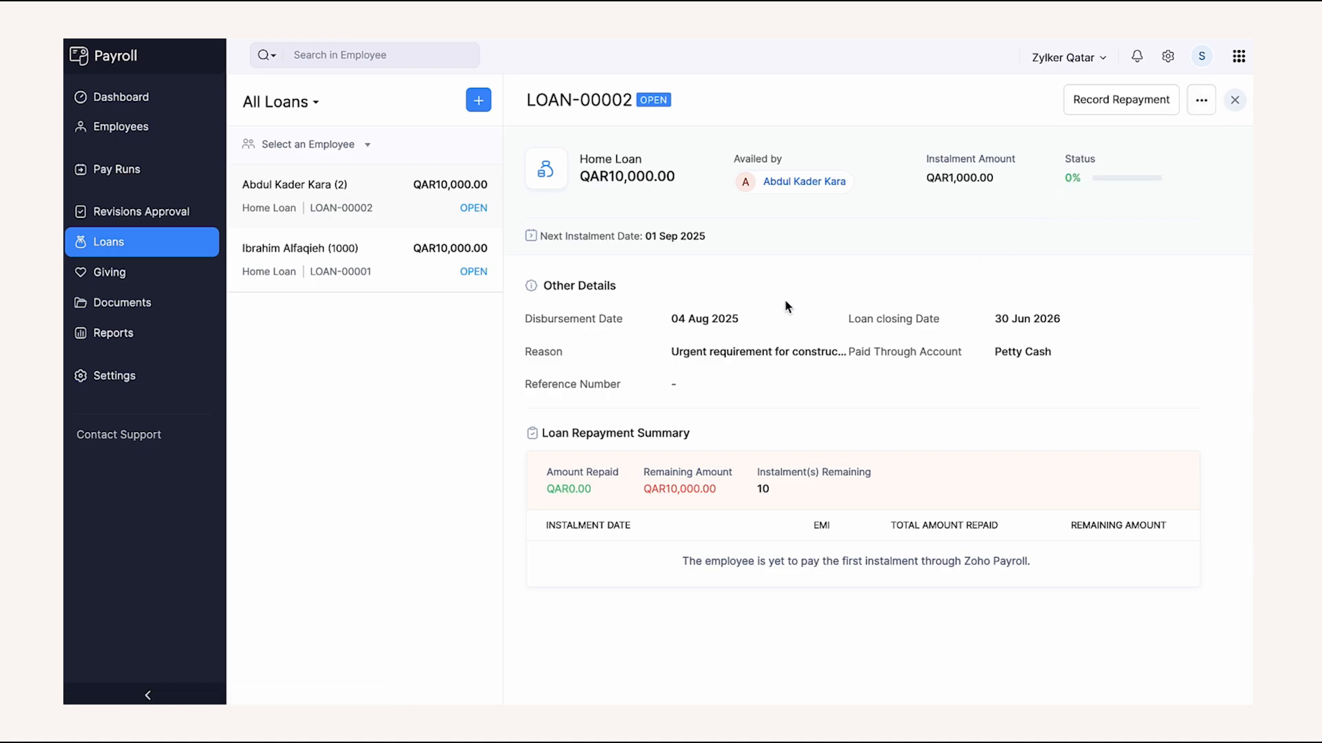
pyautogui.click(183, 269)
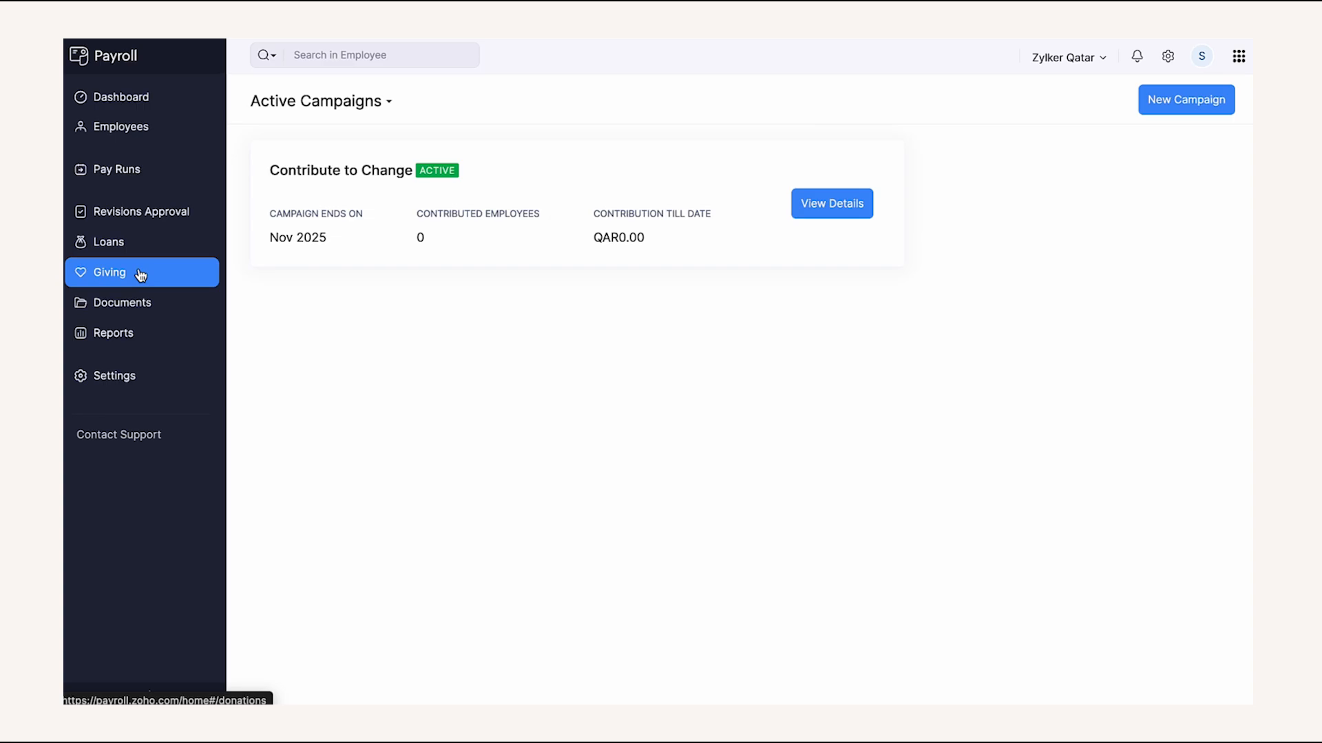
# - Browse the Org Documents and Employee Documents folders, then go to the Reports list
pyautogui.click(130, 303)
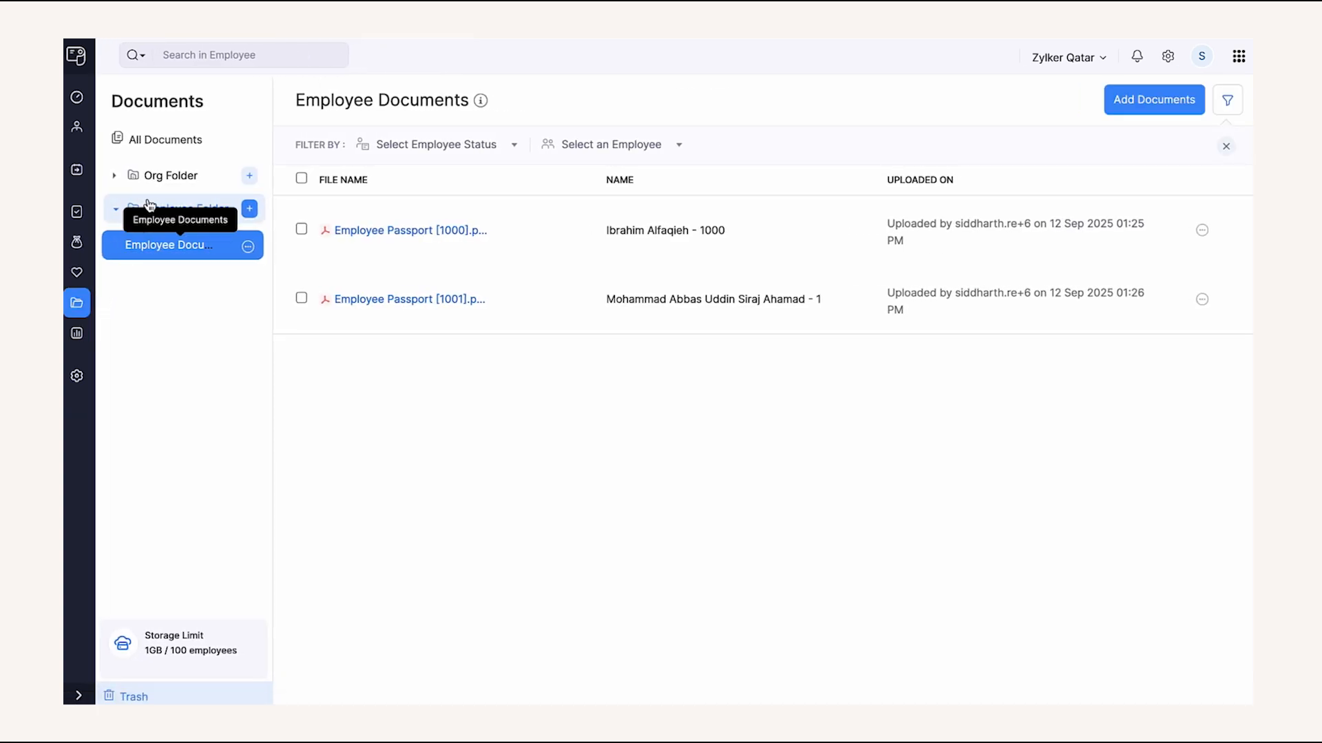
pyautogui.click(164, 176)
pyautogui.click(163, 211)
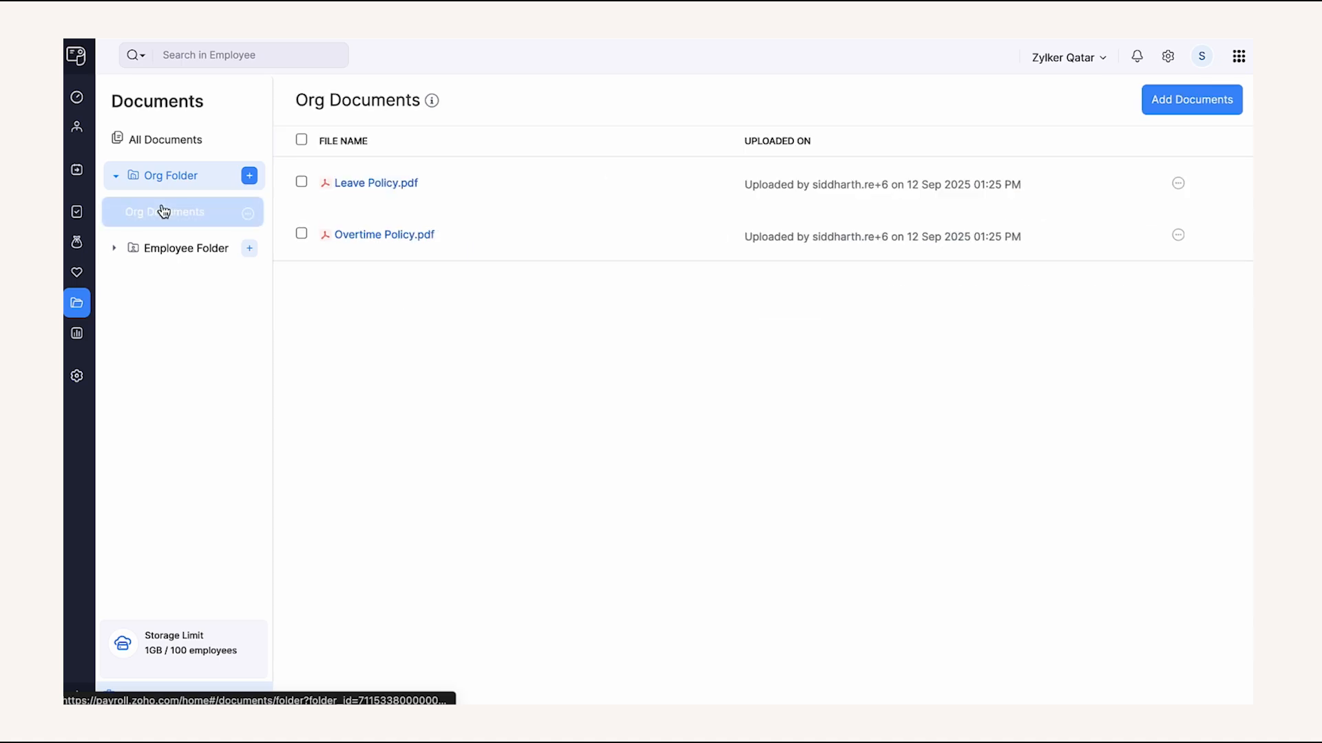
pyautogui.click(159, 248)
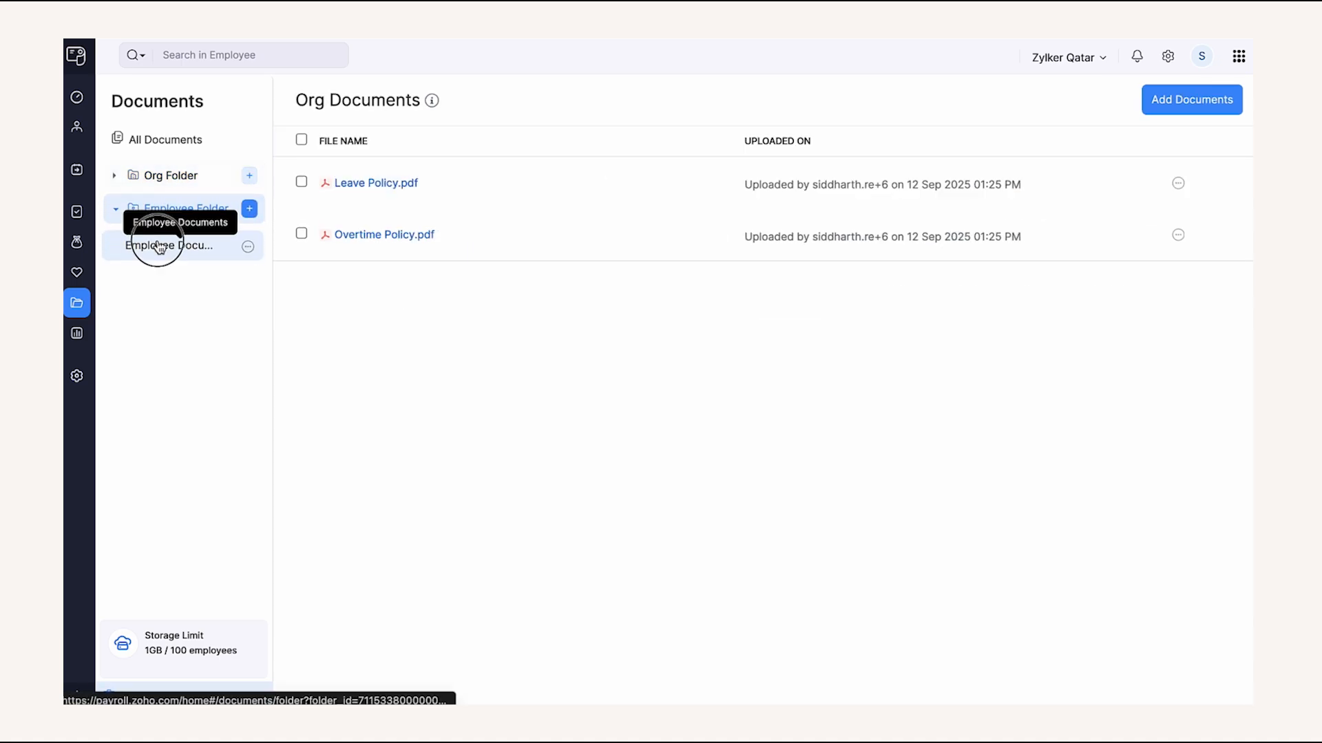
pyautogui.click(158, 250)
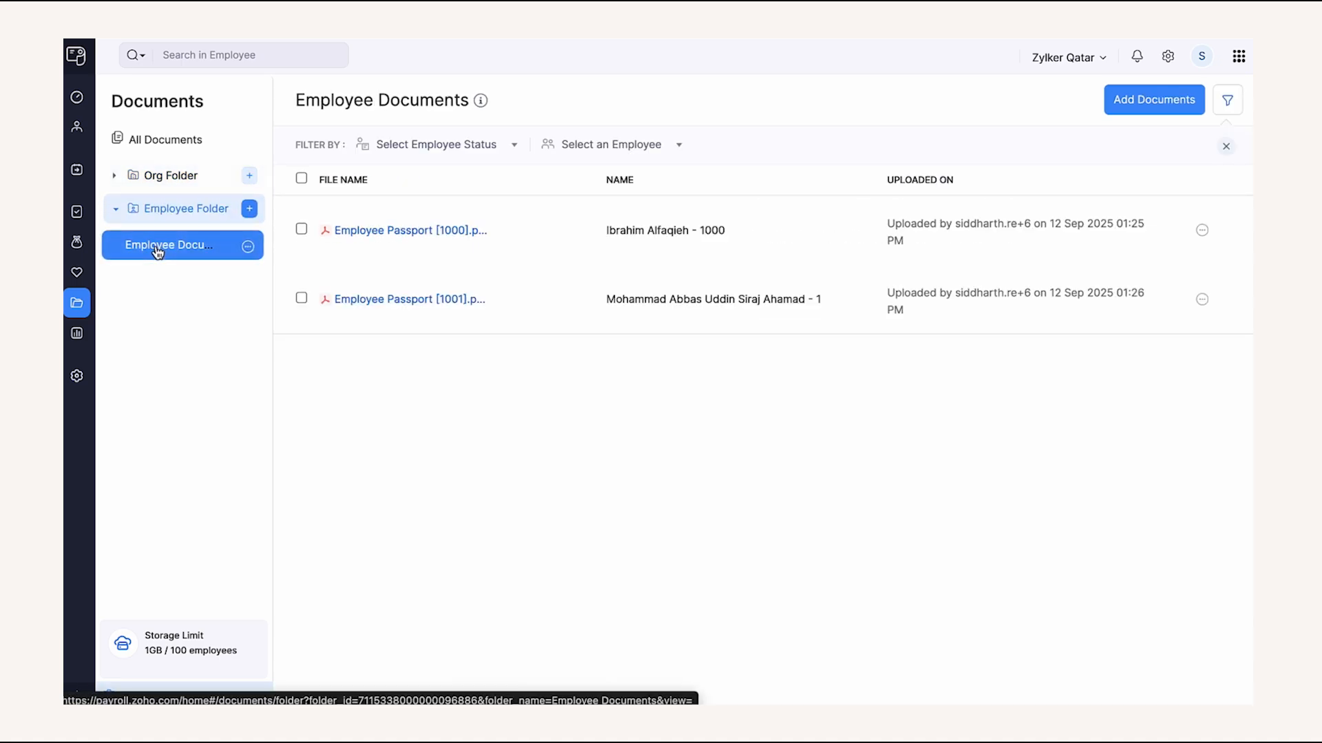
pyautogui.click(80, 334)
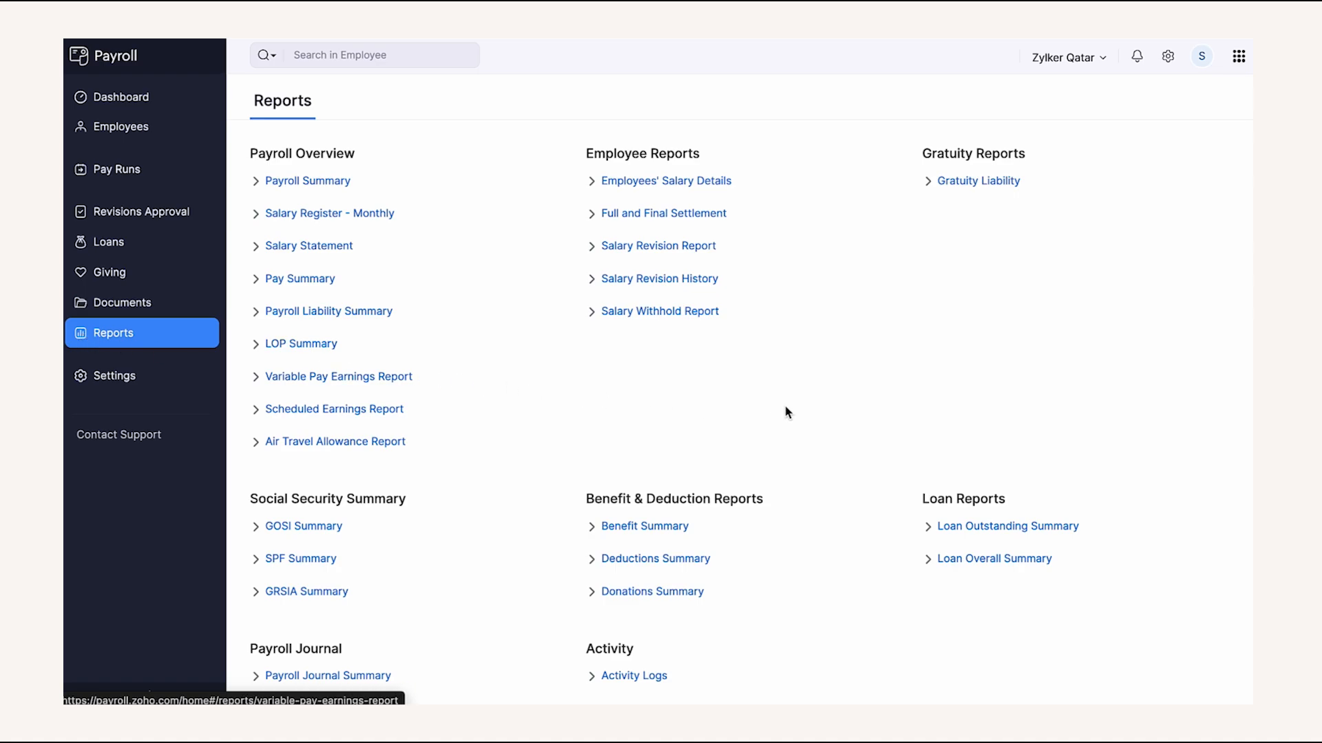
# - Open the Payroll Summary report under Payroll Overview for 01 Jan–31 Dec 2025
pyautogui.scroll(-1, 805, 413)
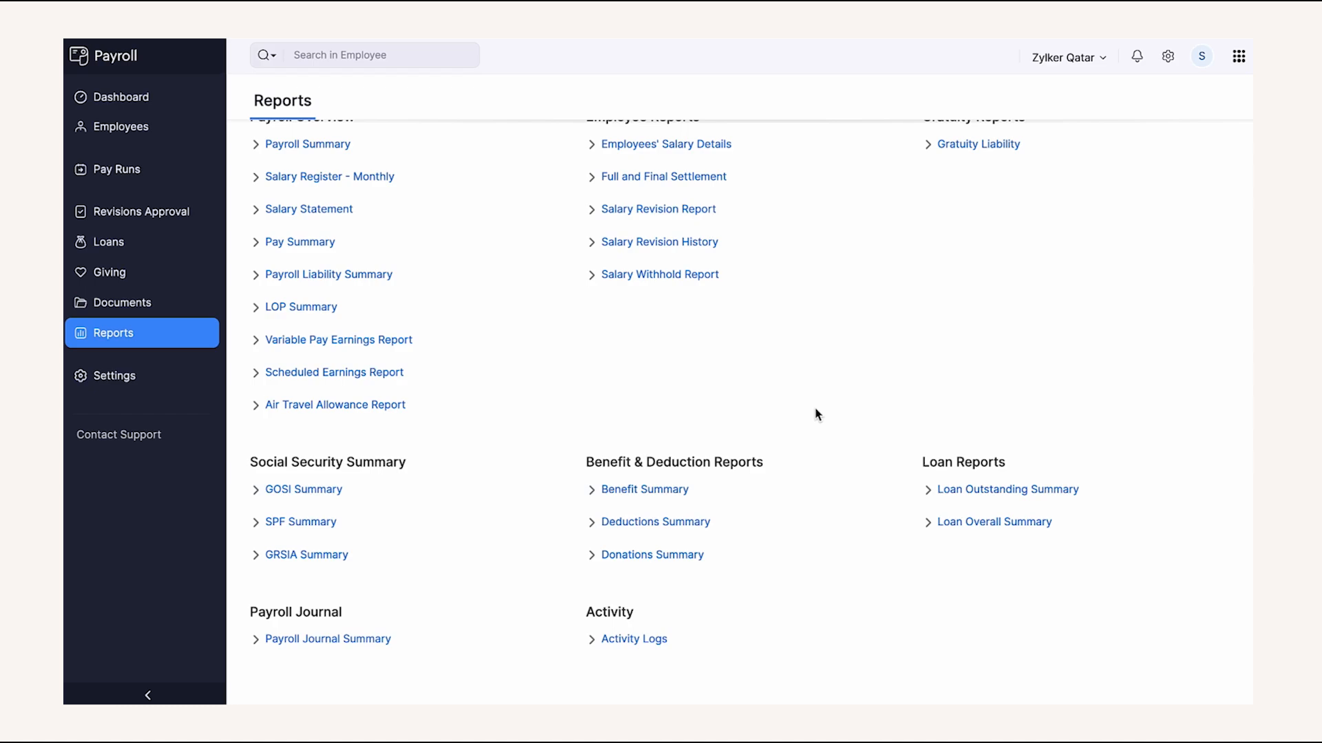
pyautogui.scroll(1, 817, 413)
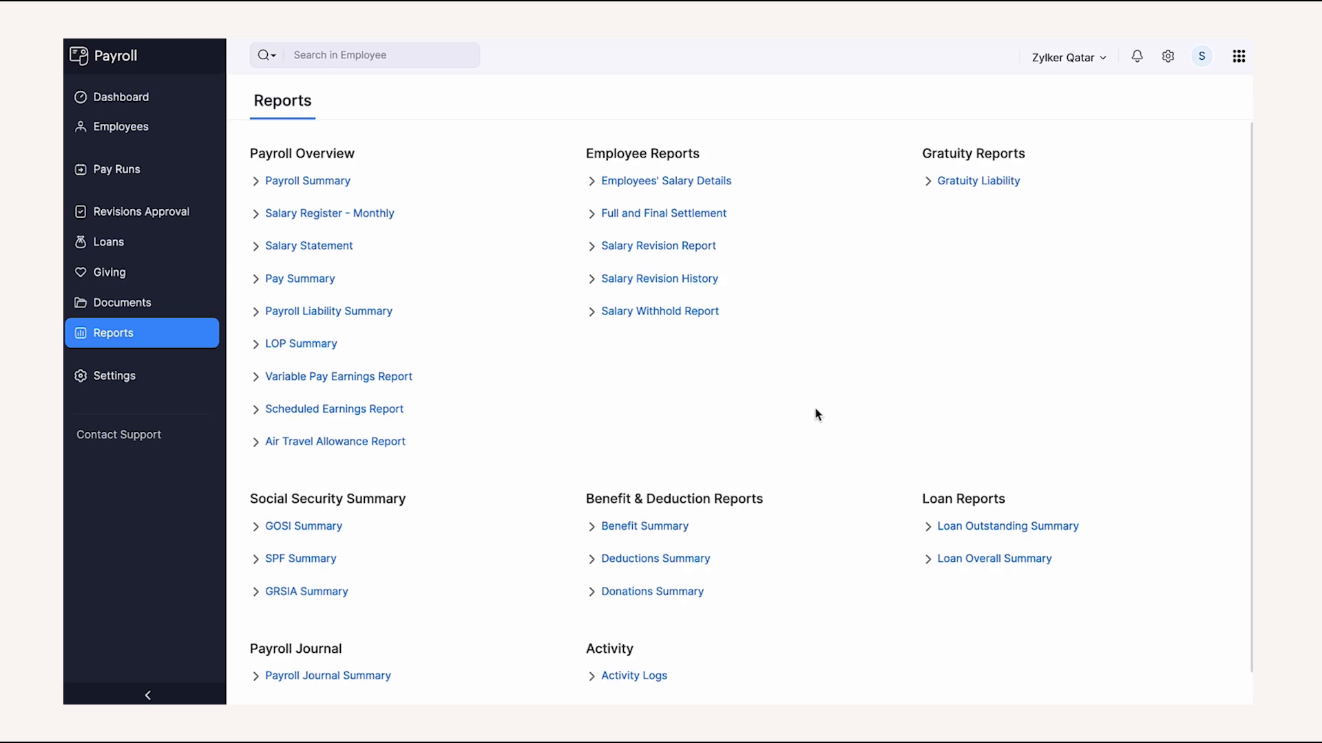
pyautogui.click(334, 181)
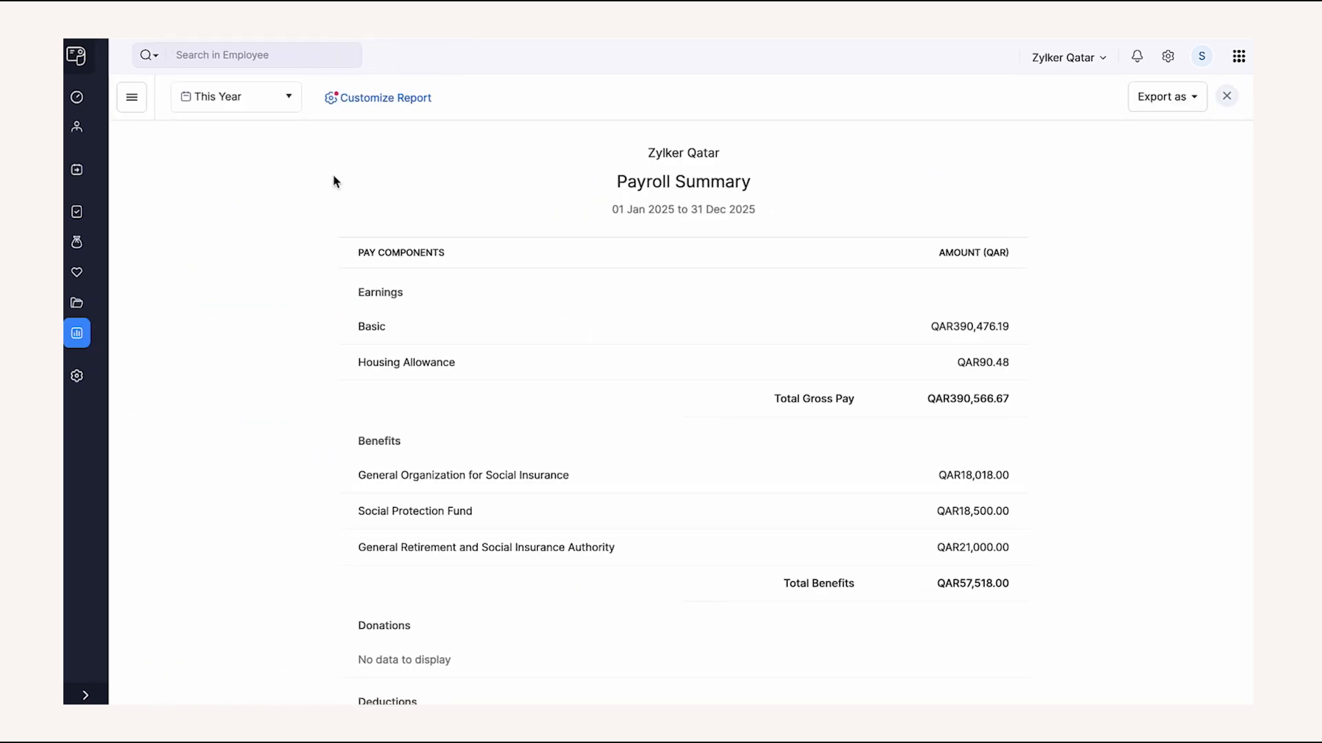
# - Rerun Payroll Summary filtered to Hub Office, Organization Address, HR, R & D, Technical Staff, STAFF designation
pyautogui.click(356, 100)
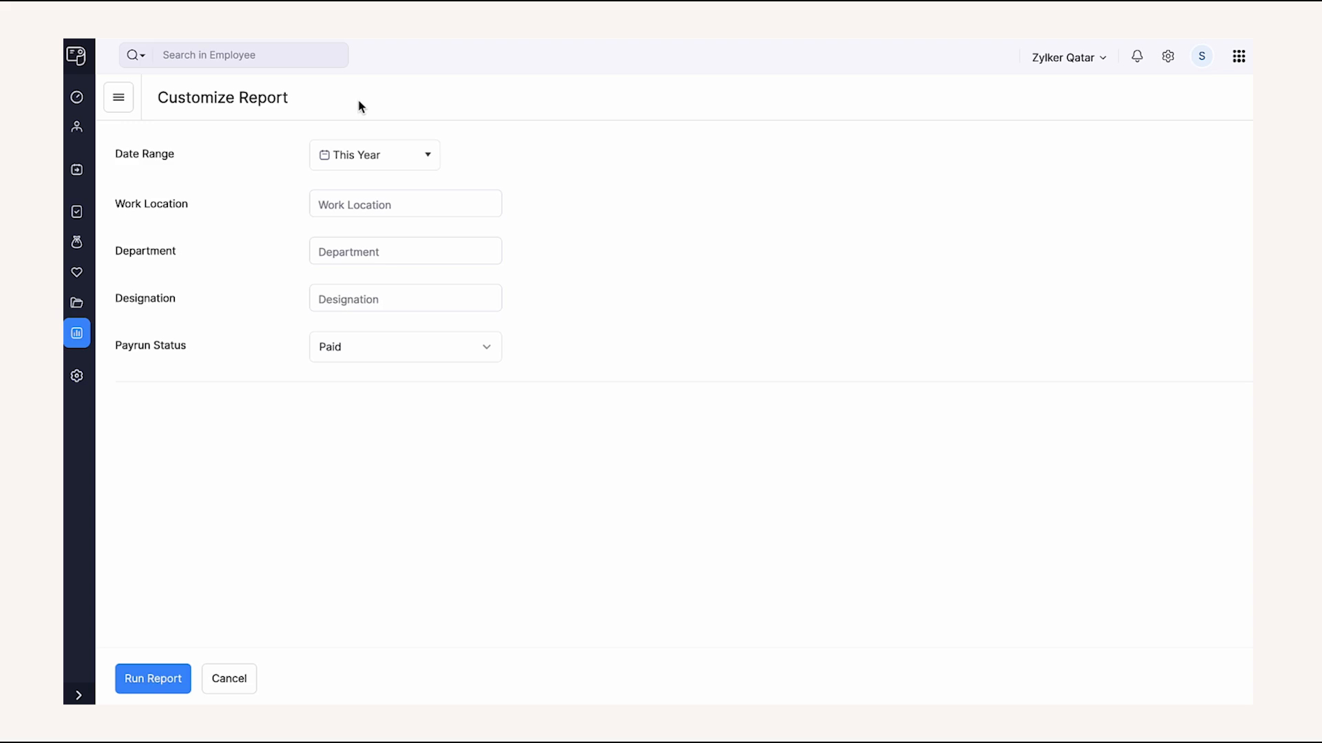
pyautogui.click(384, 212)
pyautogui.click(386, 334)
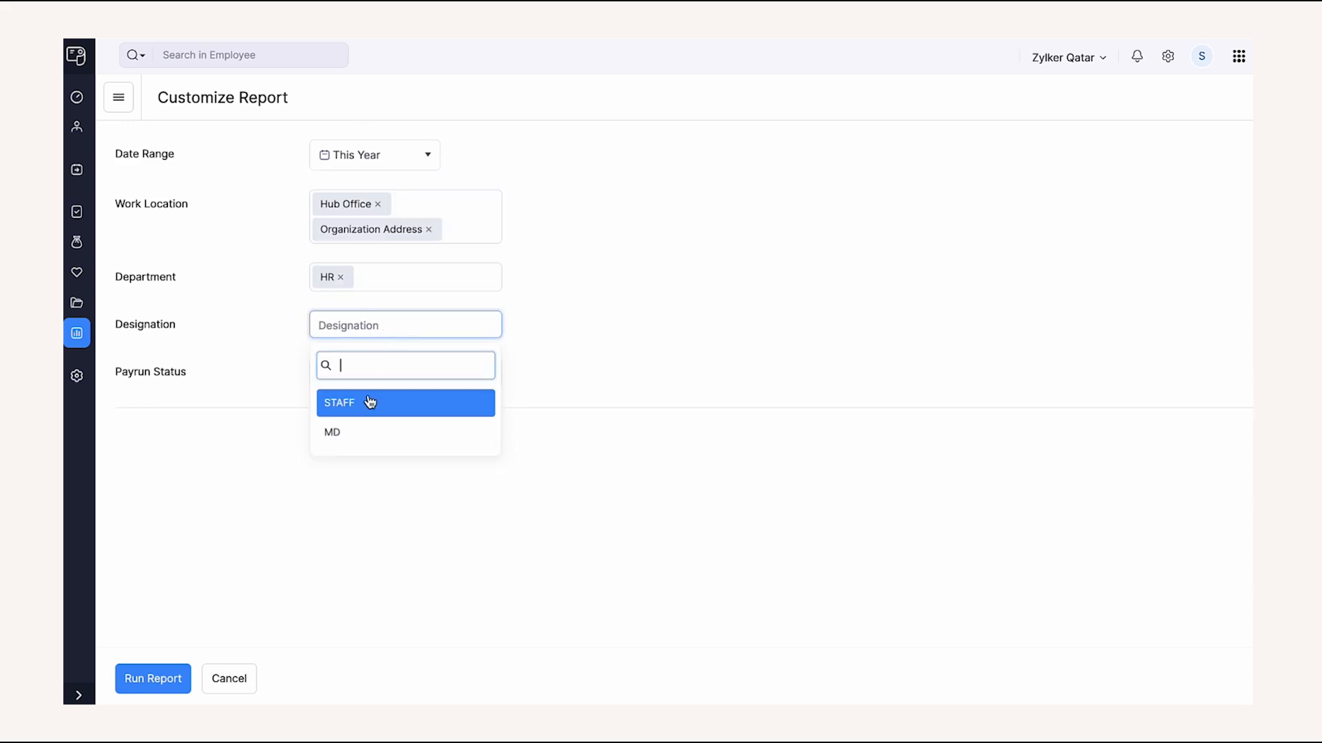
pyautogui.click(367, 399)
pyautogui.click(392, 275)
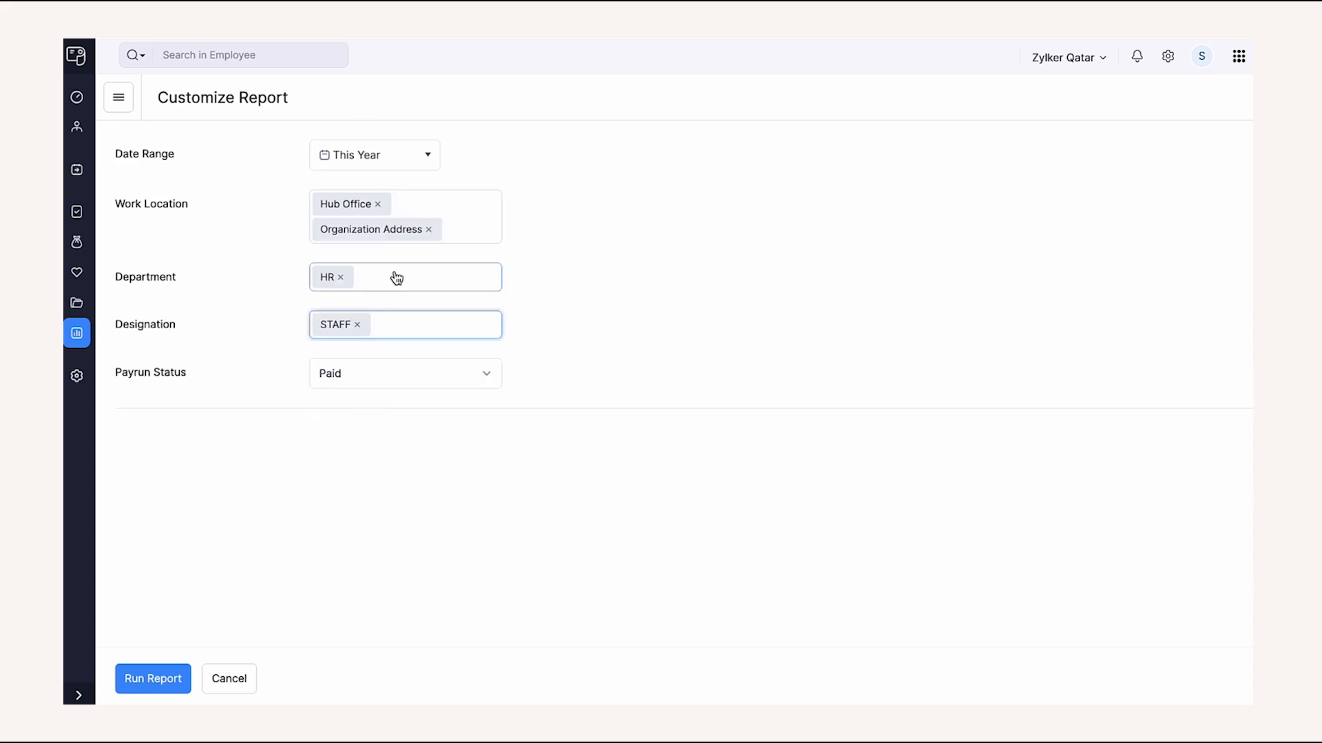
pyautogui.click(377, 399)
pyautogui.click(422, 269)
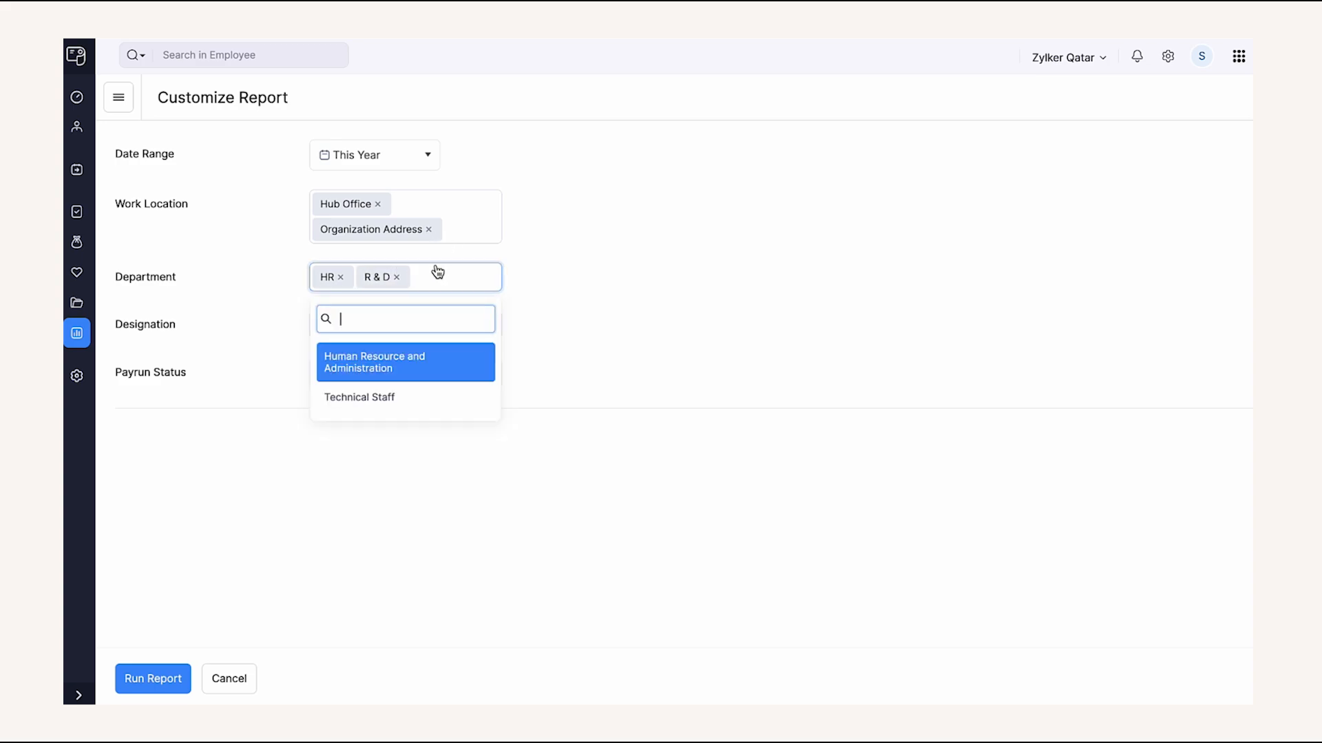
pyautogui.click(413, 392)
pyautogui.click(152, 679)
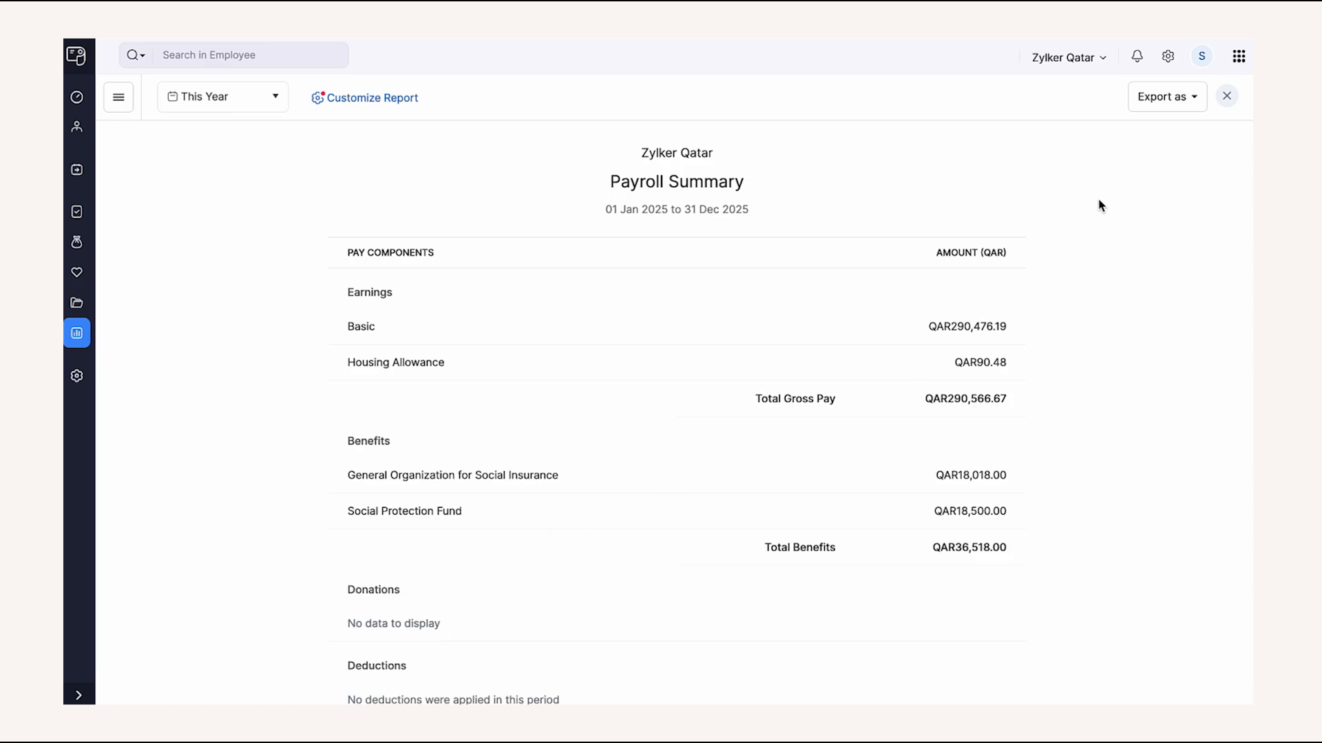
pyautogui.click(1176, 97)
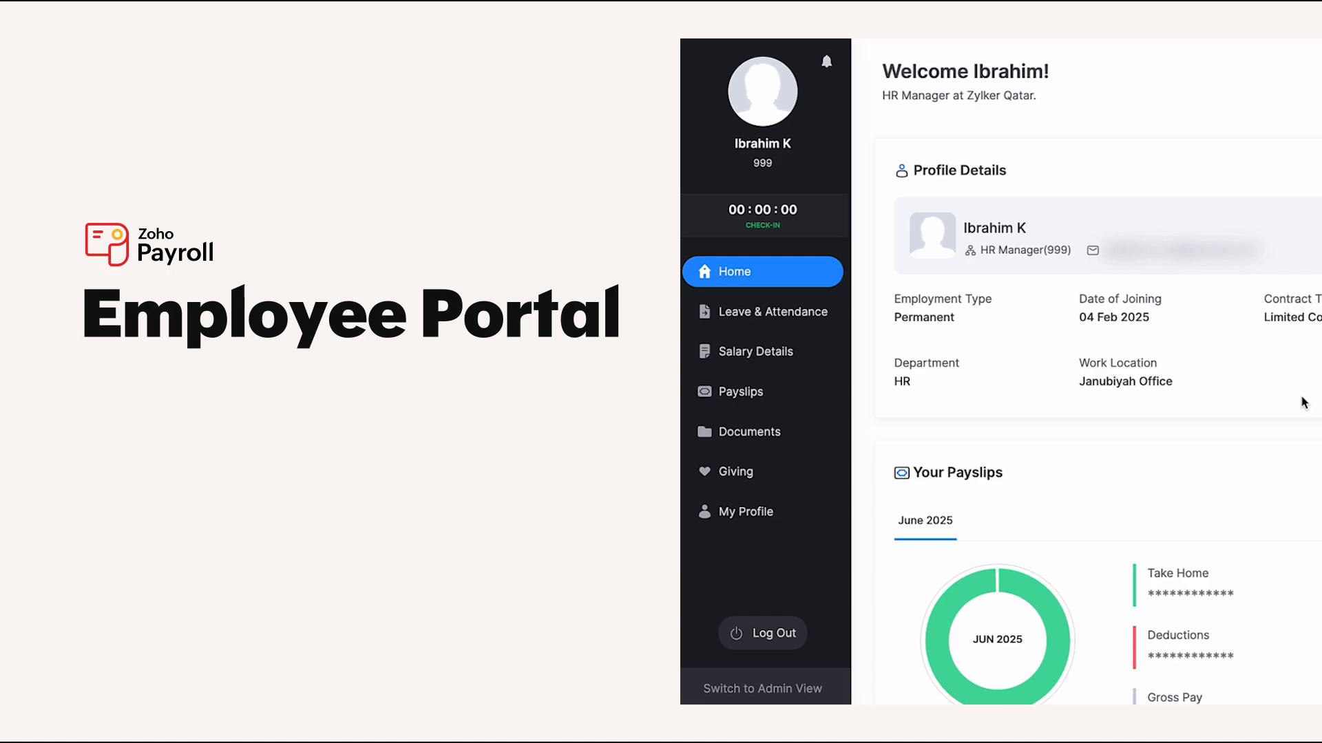
# - Review the employee portal Home dashboard, then go to the Leave & Attendance page
pyautogui.scroll(-5, 1303, 402)
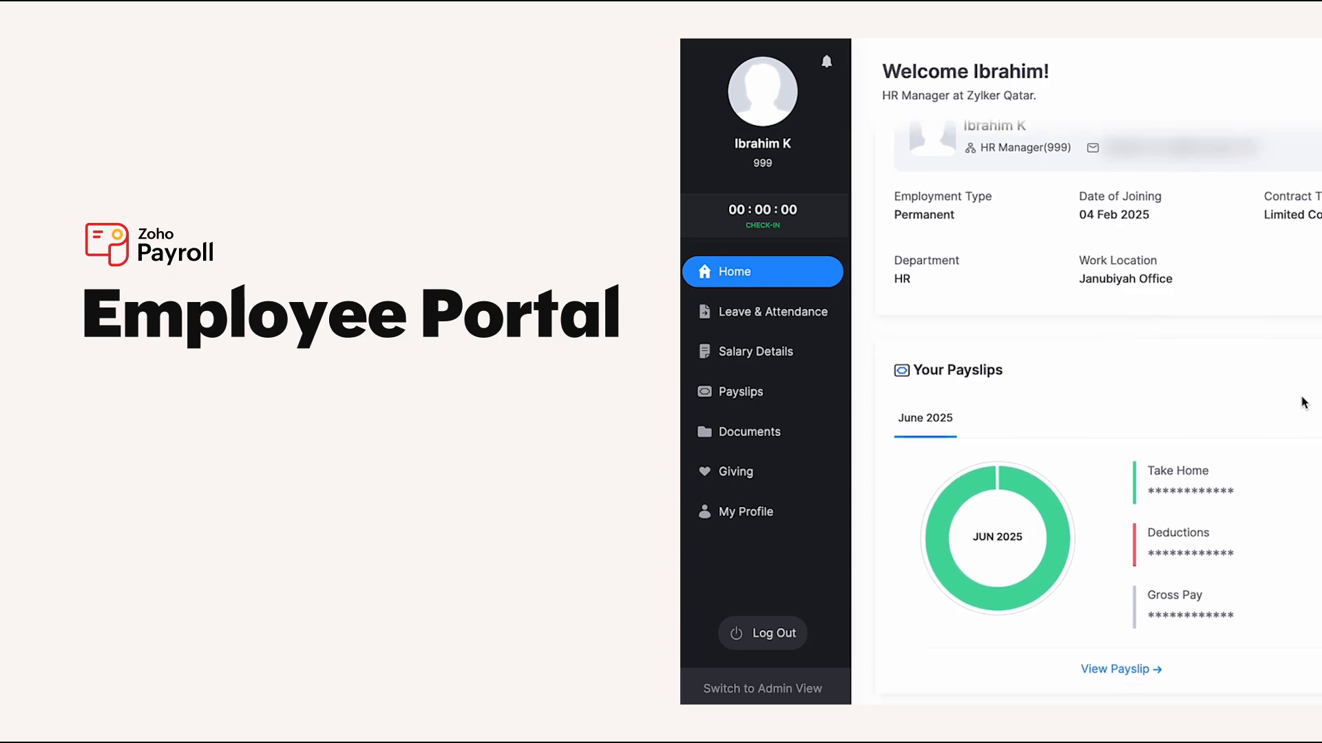
pyautogui.scroll(-3, 1076, 402)
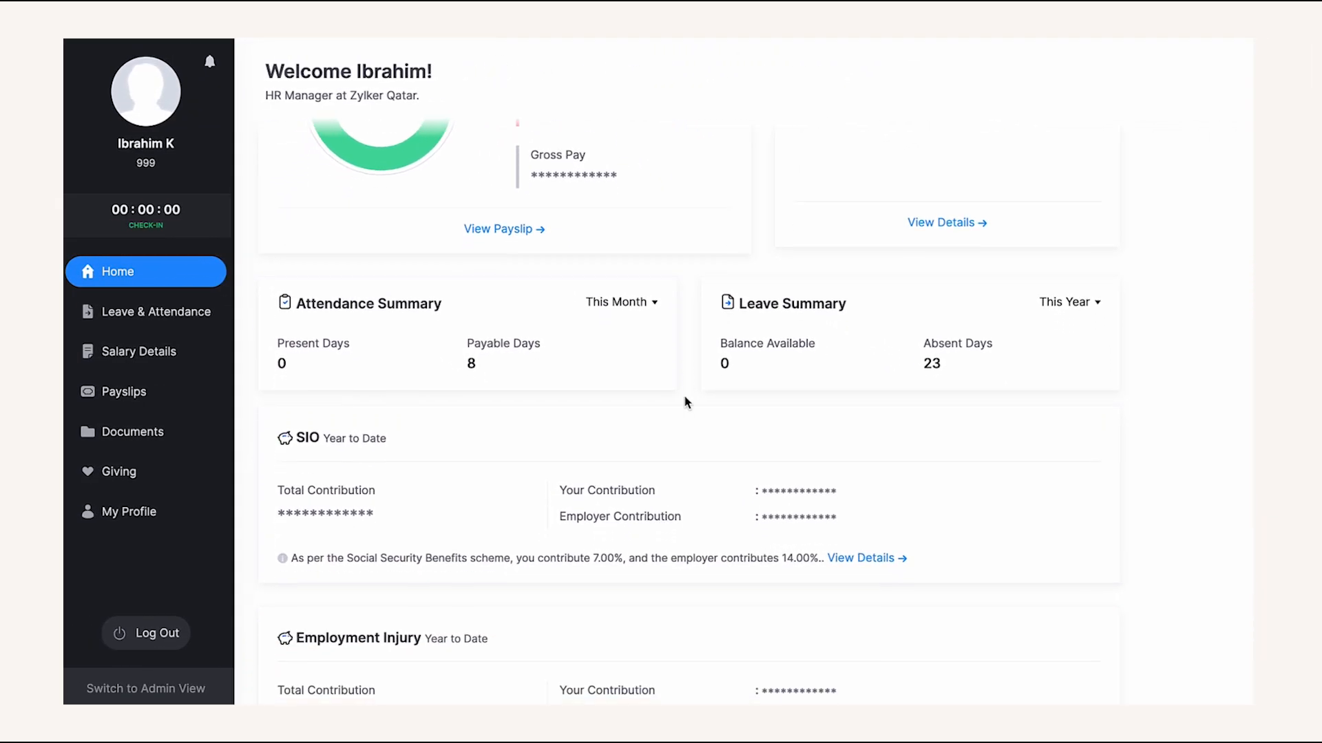
pyautogui.scroll(8, 685, 402)
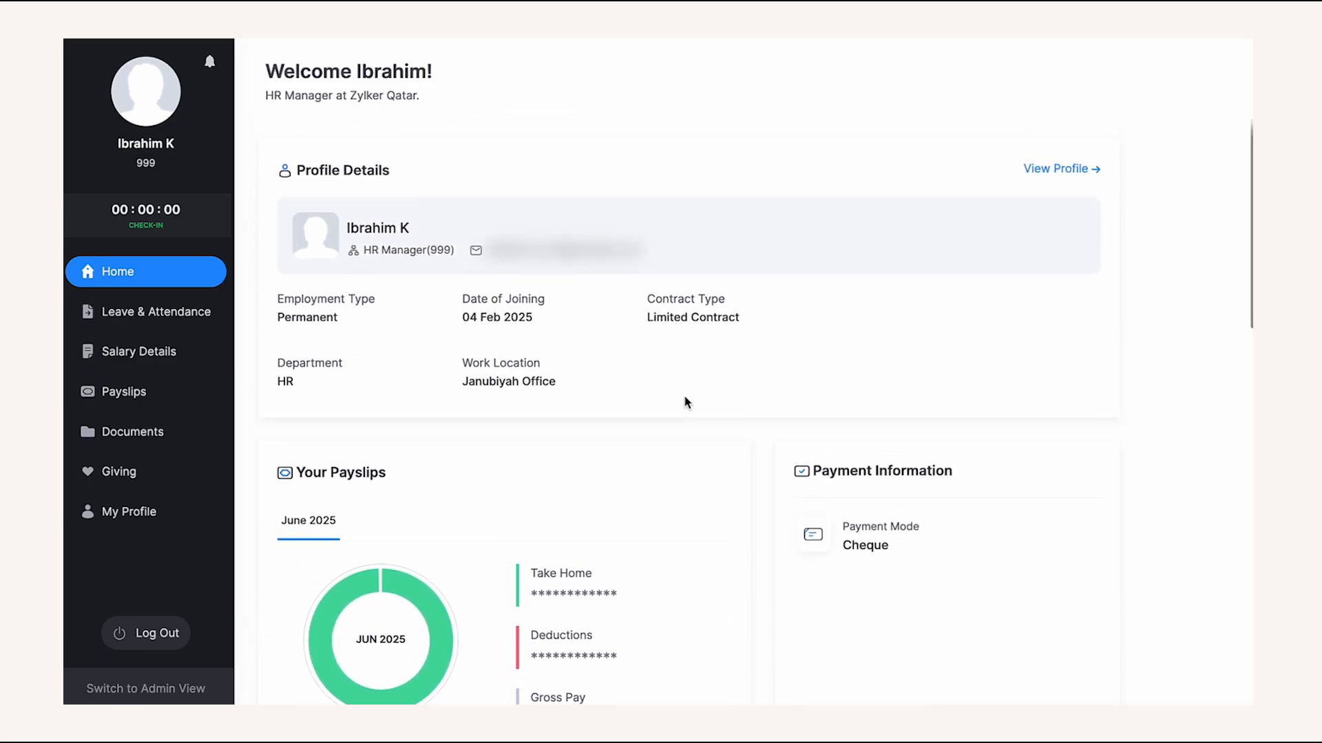
pyautogui.click(174, 318)
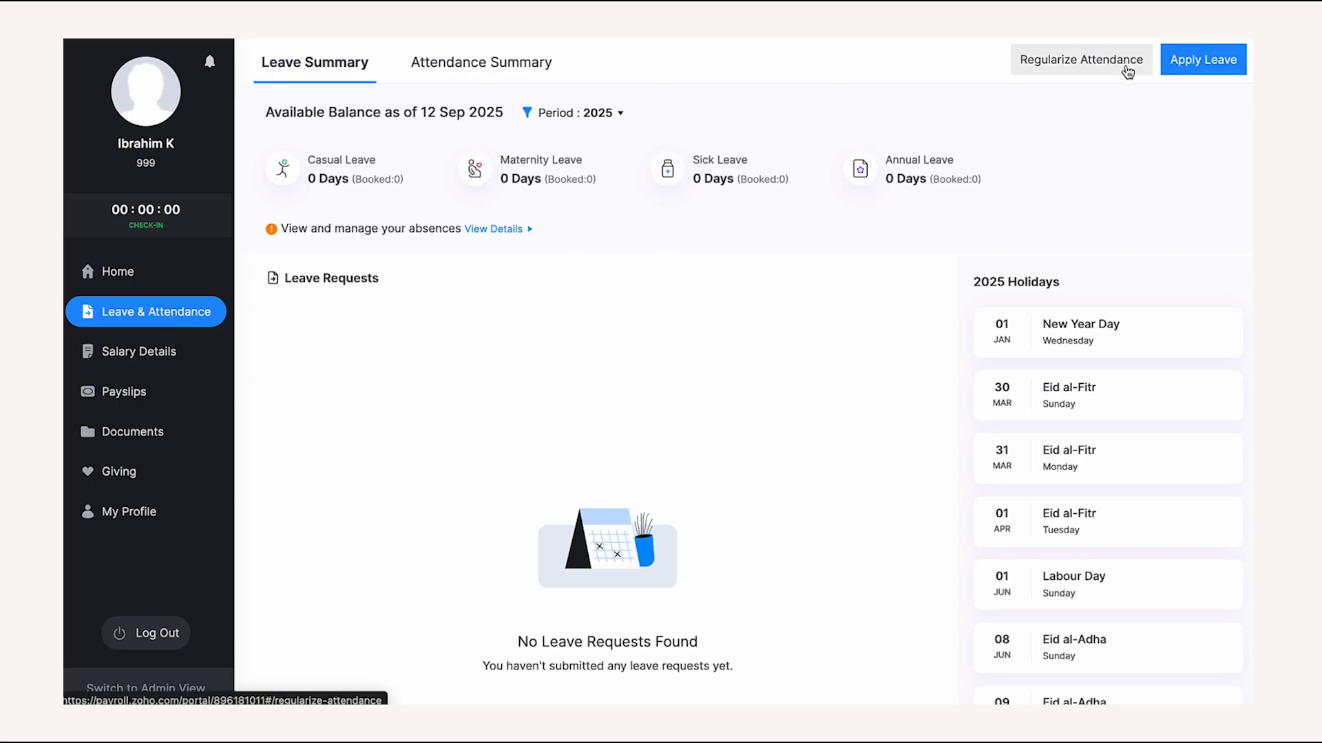
# - View the portal's monthly attendance calendar, salary structure, annual earnings and SIO contribution summary
pyautogui.click(546, 76)
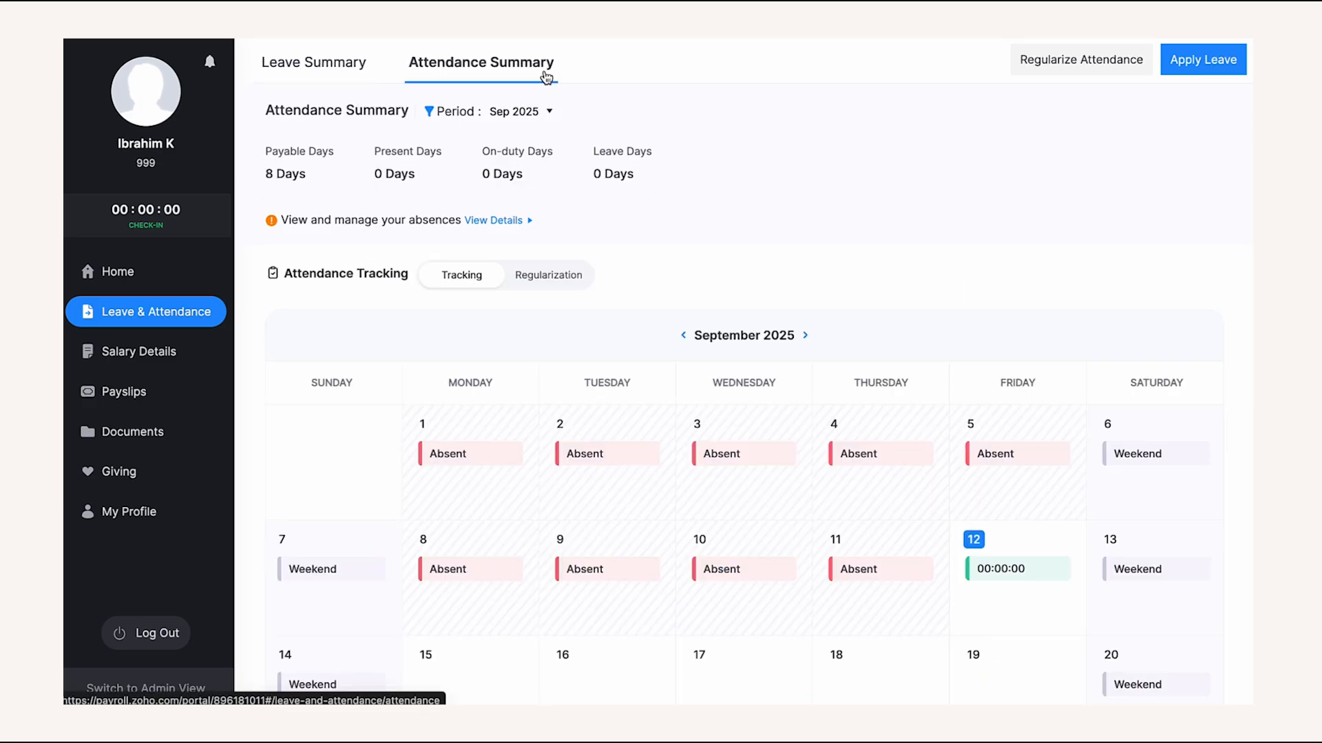
pyautogui.click(177, 359)
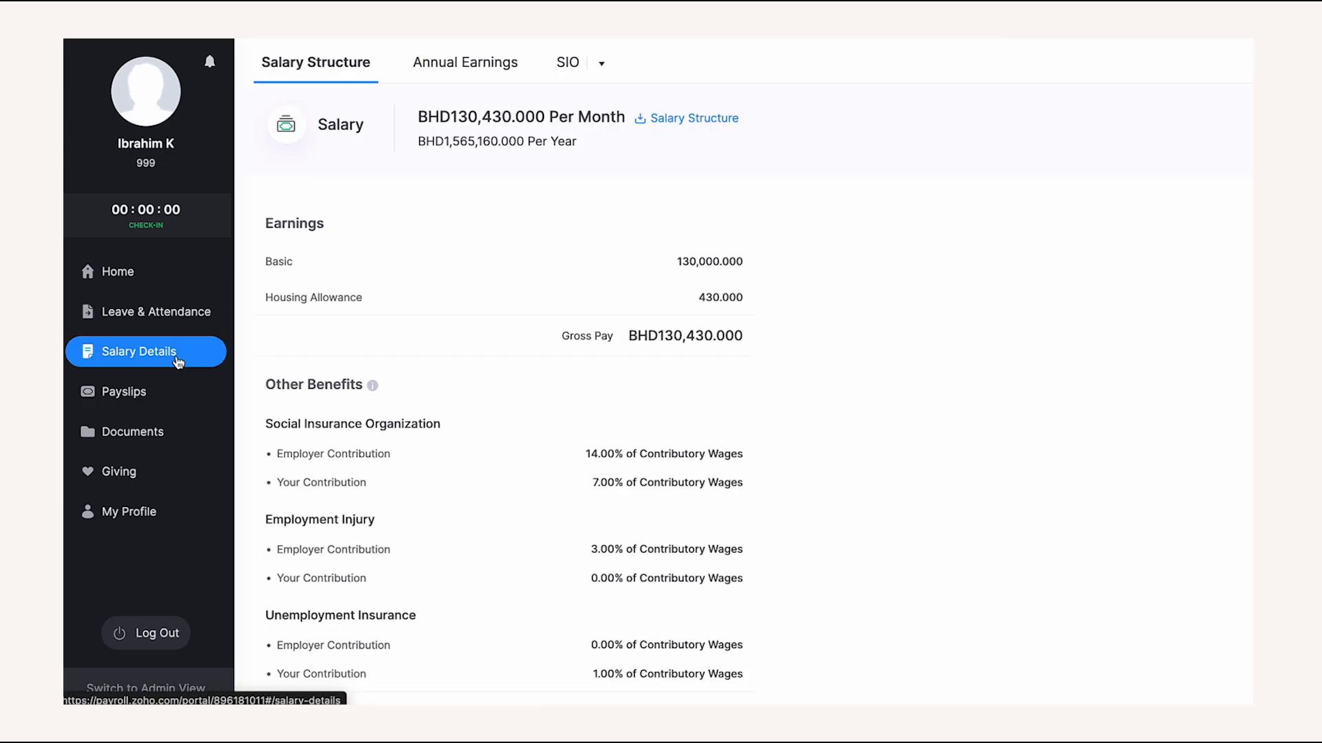
pyautogui.scroll(-1, 888, 454)
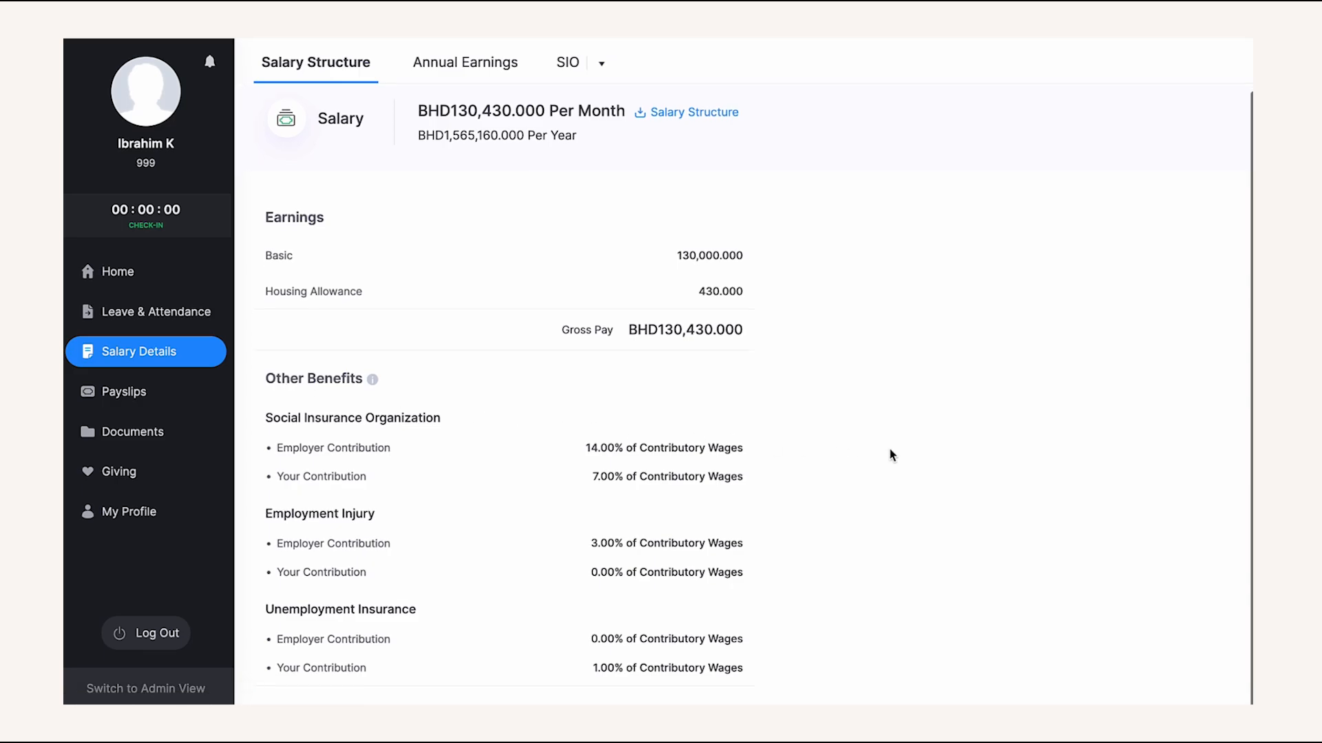
pyautogui.click(455, 78)
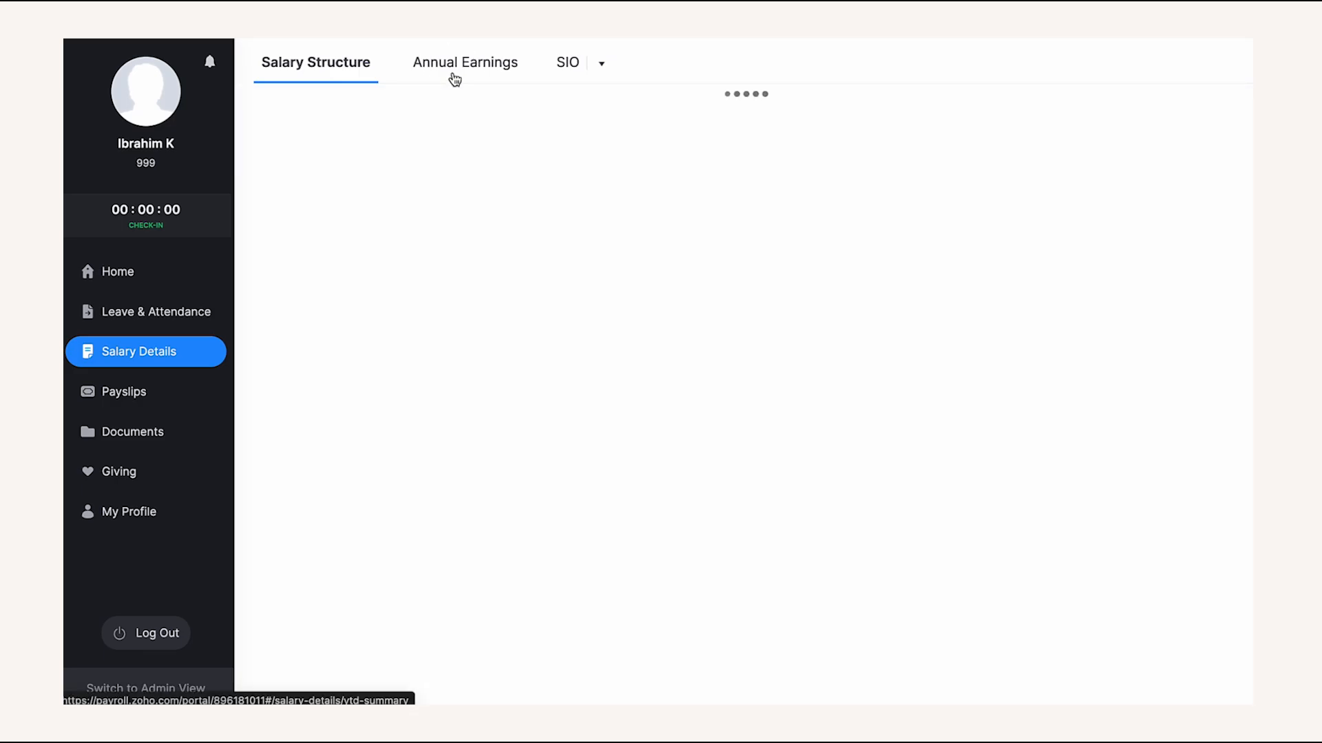
pyautogui.click(571, 69)
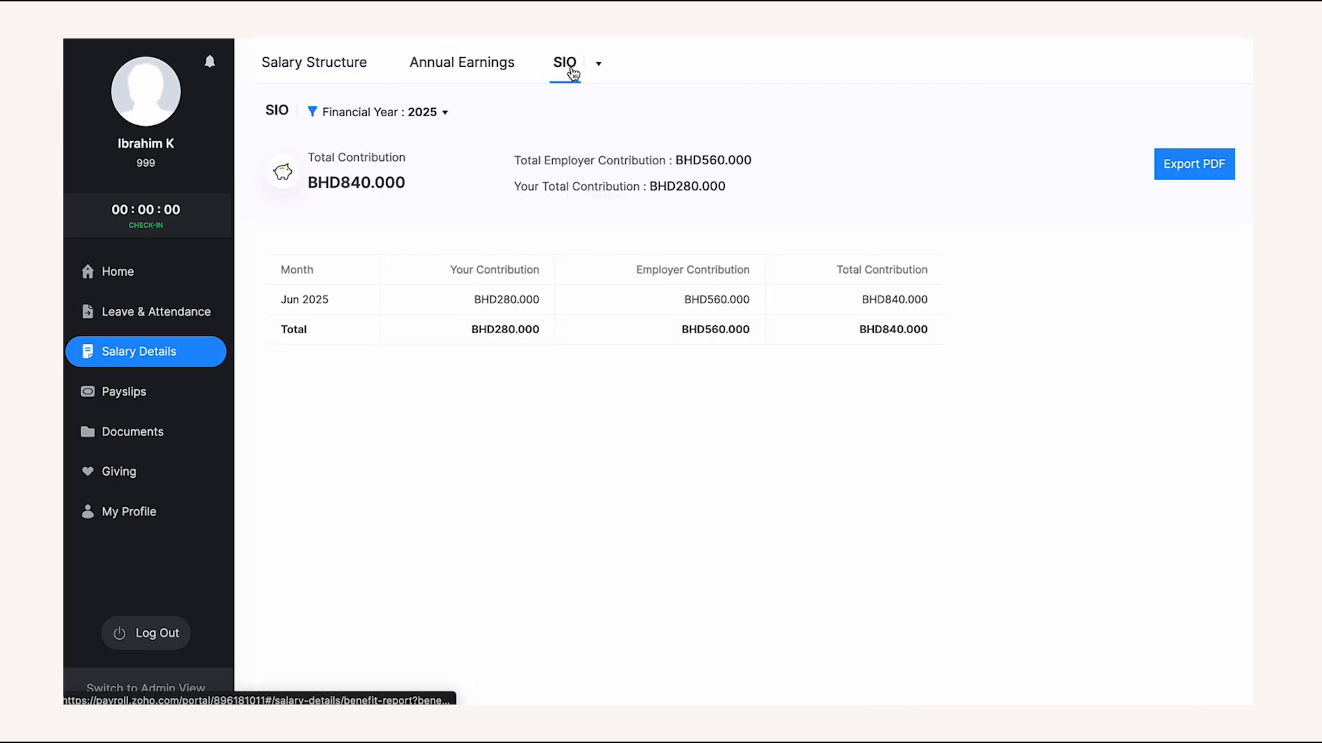
# - Go through the employee's payslips, documents and giving campaigns, ending on My Profile
pyautogui.click(211, 389)
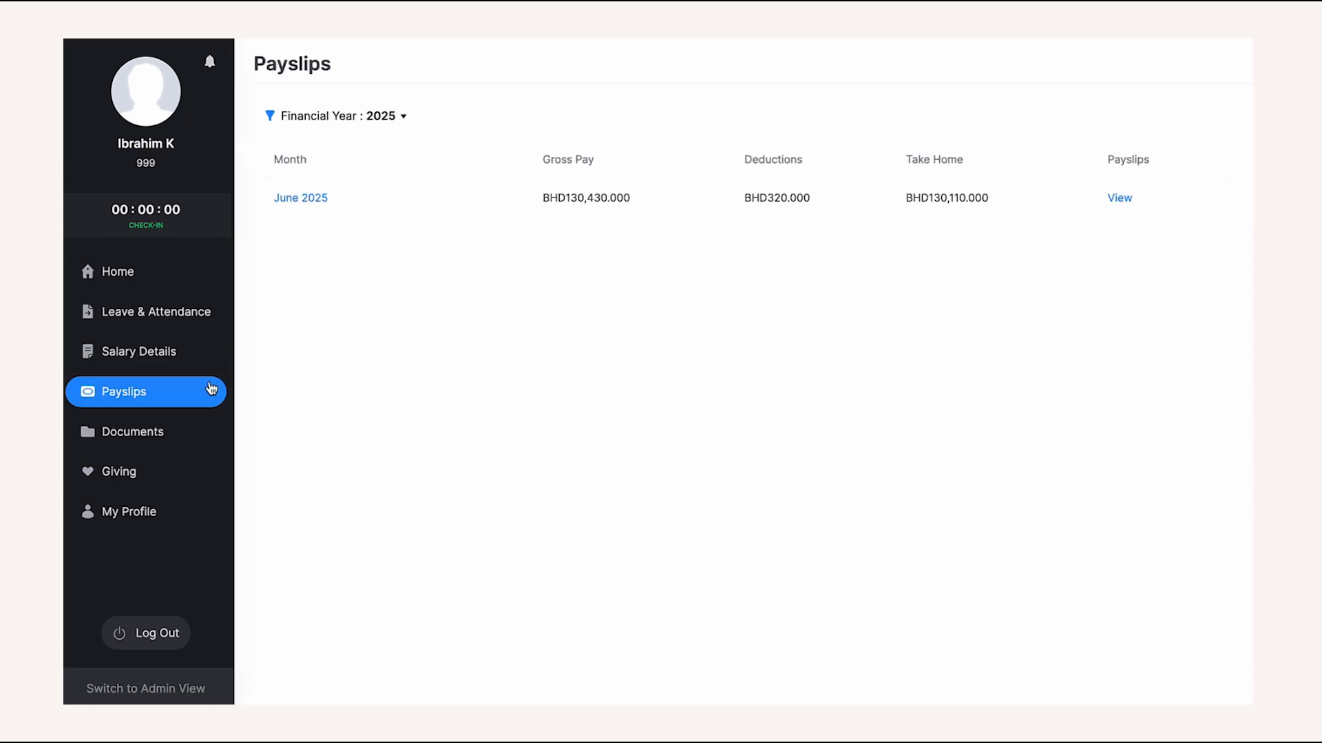
pyautogui.click(181, 442)
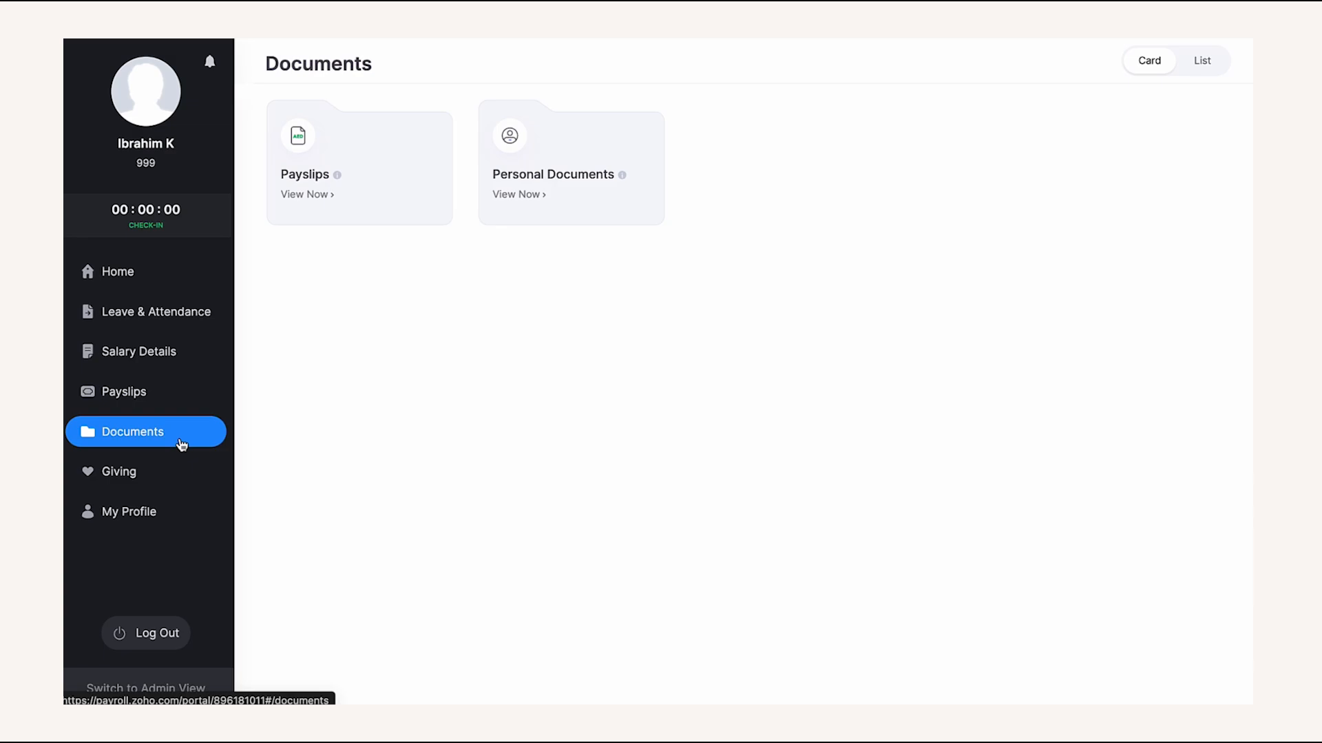
pyautogui.click(174, 465)
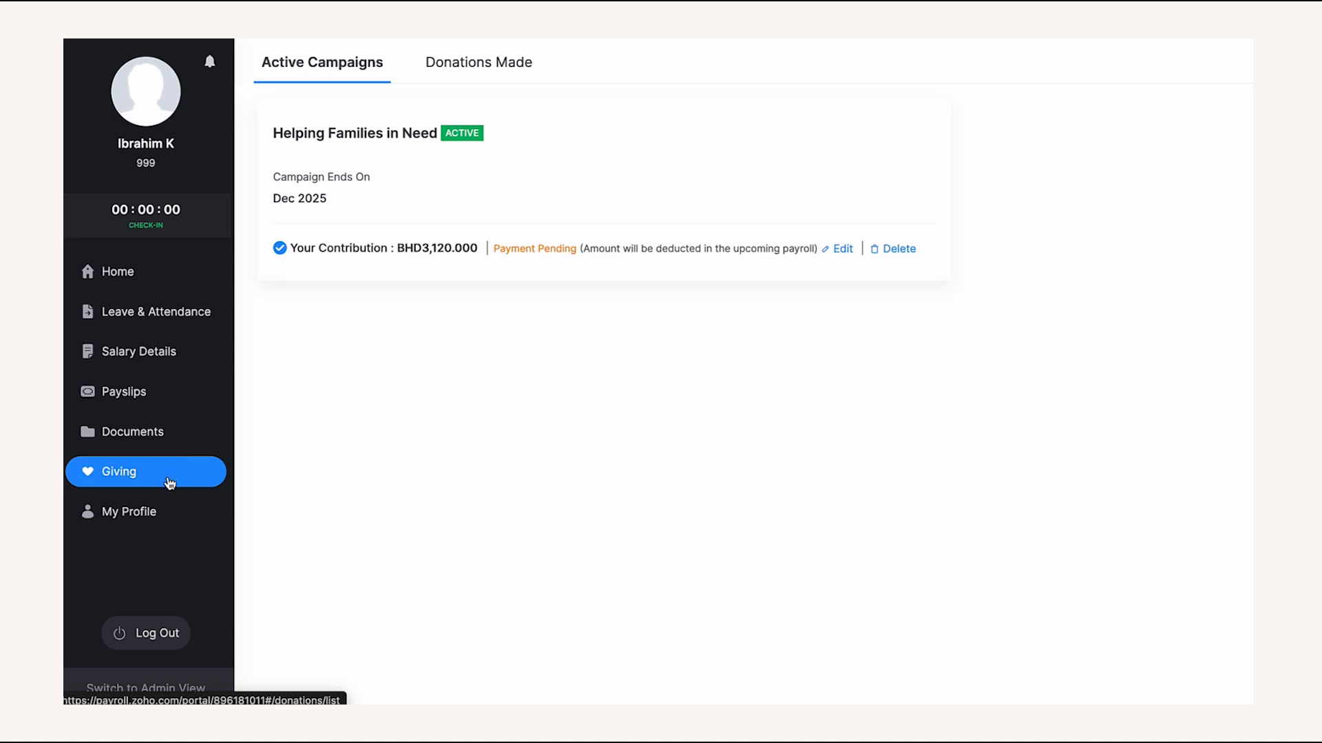
pyautogui.click(164, 508)
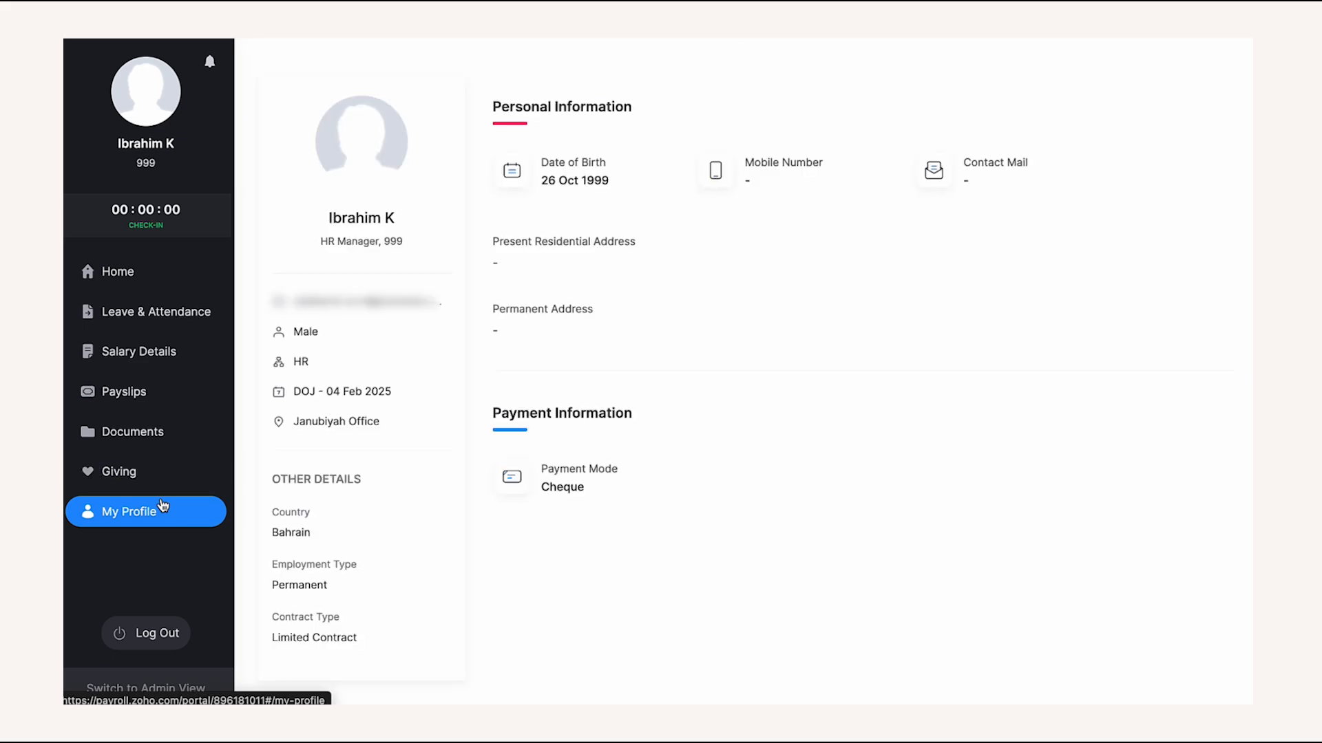